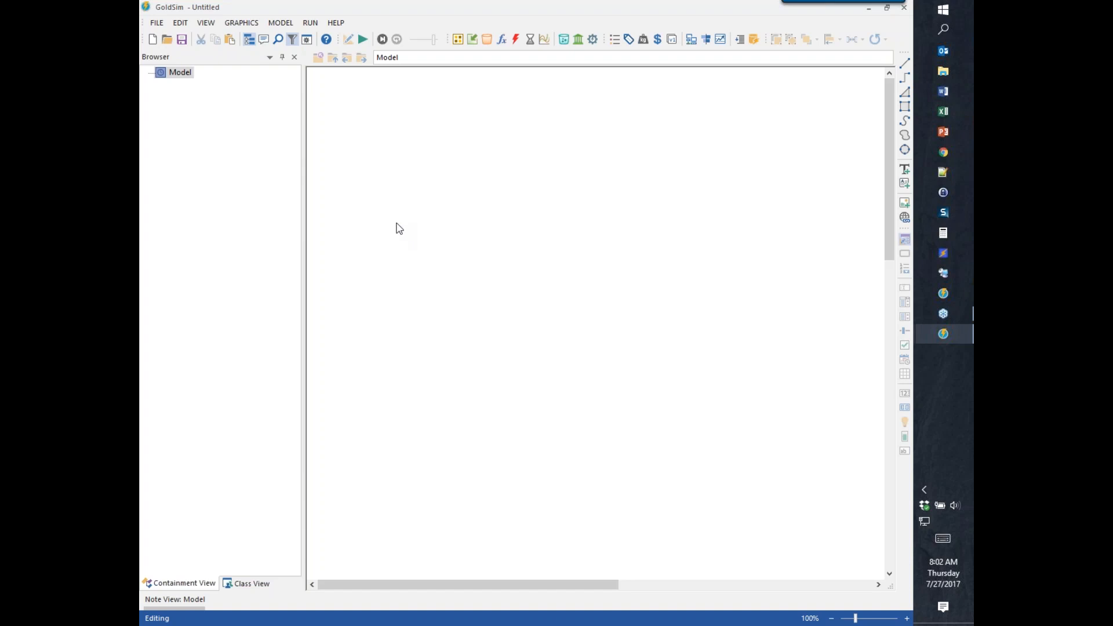
Add a Pool element to the empty model and name it Reservoir.
{"action": "left_click", "coordinate": [488, 41]}
{"action": "mouse_move", "coordinate": [488, 46]}
{"action": "left_click", "coordinate": [515, 85]}
{"action": "left_click", "coordinate": [484, 180]}
{"action": "type", "text": "Reservoir"}
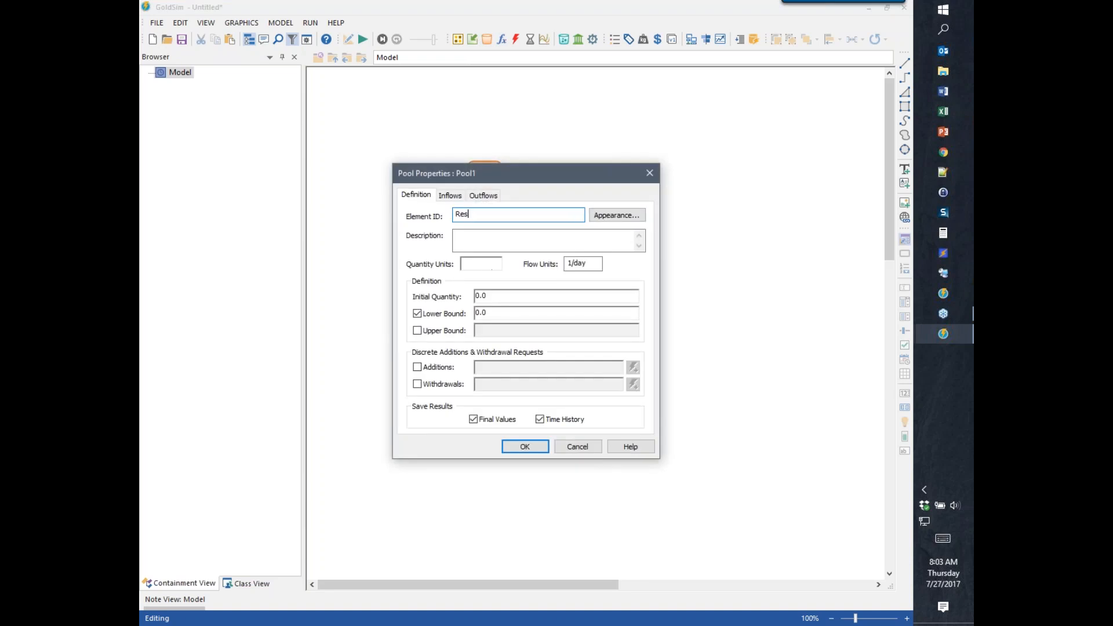
Set the Reservoir pool's quantity units to ML and flow units to m3/s, then accept its definition.
{"action": "left_click", "coordinate": [483, 263]}
{"action": "type", "text": "ML"}
{"action": "key", "text": "Tab"}
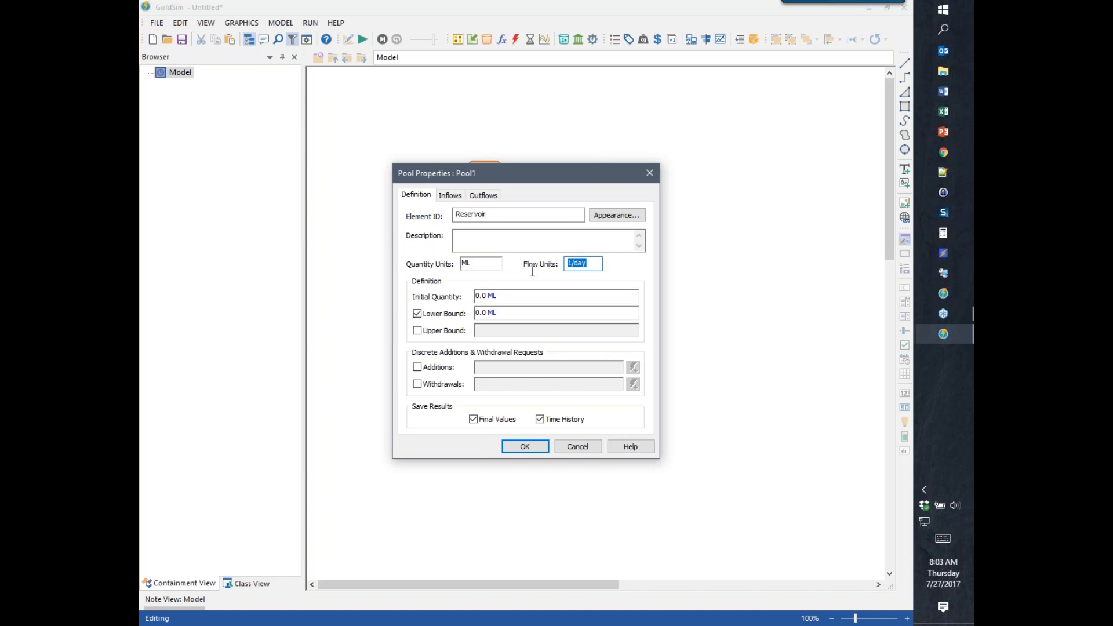
{"action": "type", "text": "m3/s"}
{"action": "left_click", "coordinate": [535, 297]}
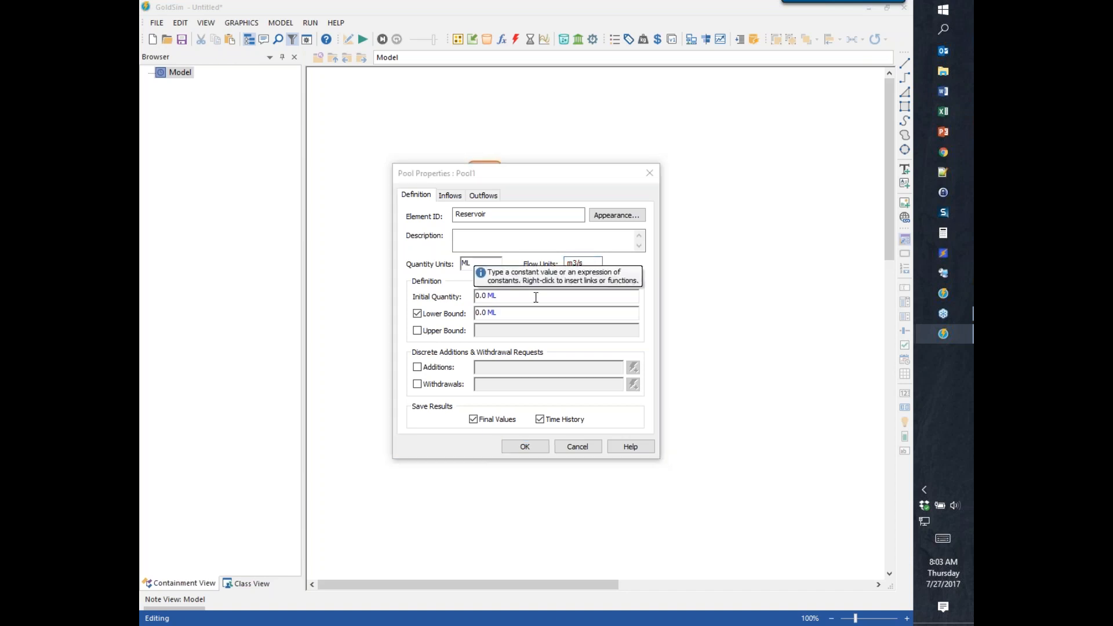
{"action": "left_click", "coordinate": [523, 446]}
{"action": "left_click", "coordinate": [517, 189]}
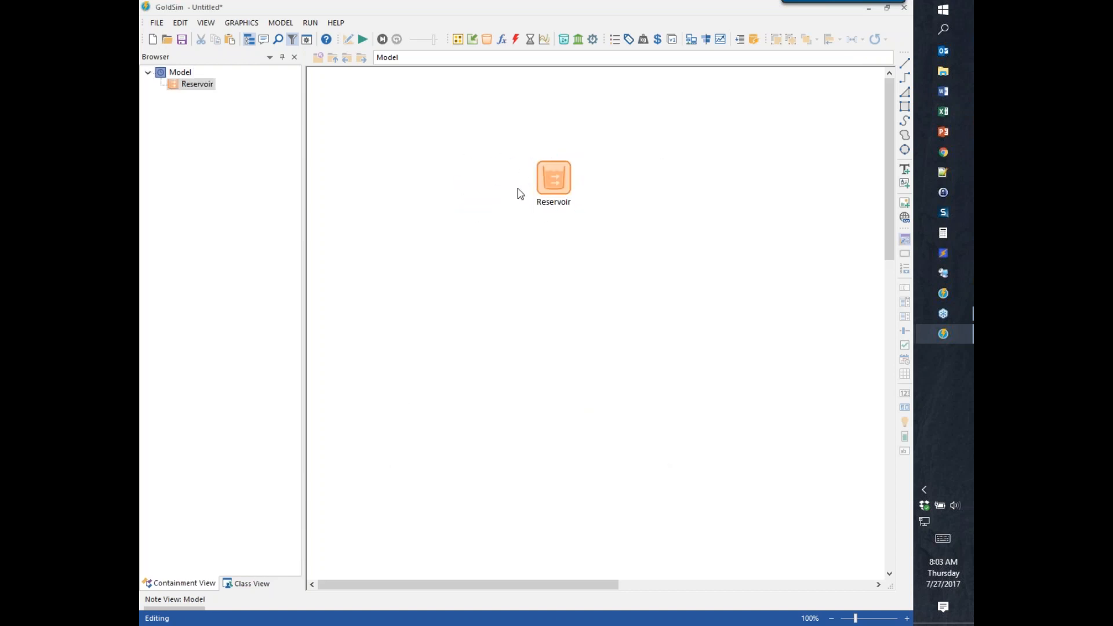
Add a Data element named Init_Vol beside the Reservoir, described as "Volume at the beginning of the simulation".
{"action": "left_click", "coordinate": [473, 40]}
{"action": "left_click", "coordinate": [487, 55]}
{"action": "left_click", "coordinate": [426, 158]}
{"action": "type", "text": "I"}
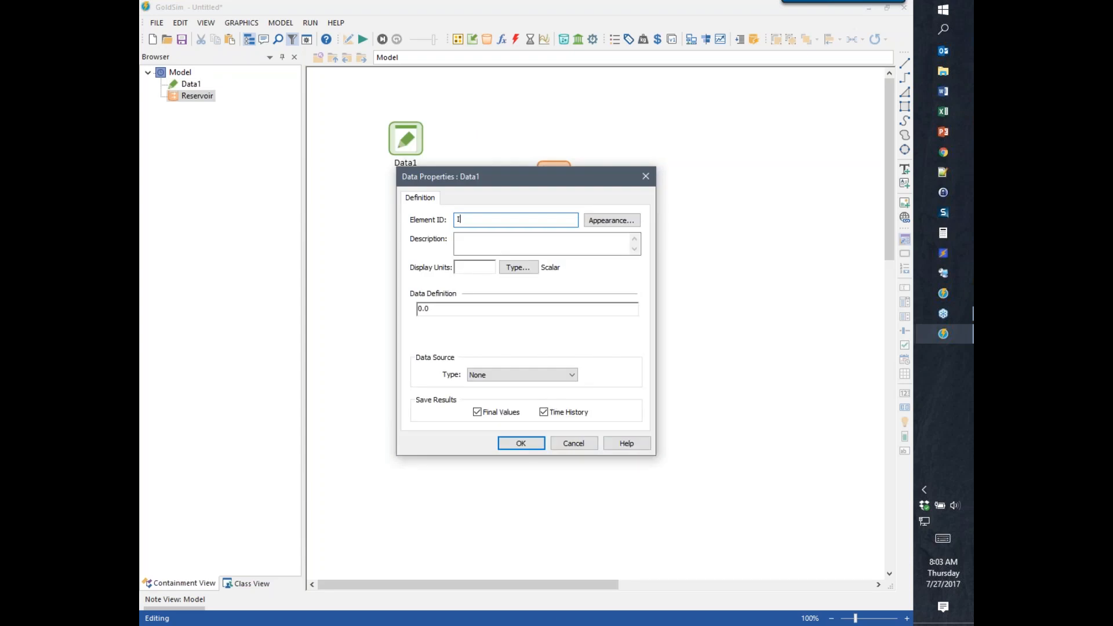
{"action": "type", "text": "nit_Vol"}
{"action": "key", "text": "Tab"}
{"action": "key", "text": "Tab"}
{"action": "type", "text": "Vol"}
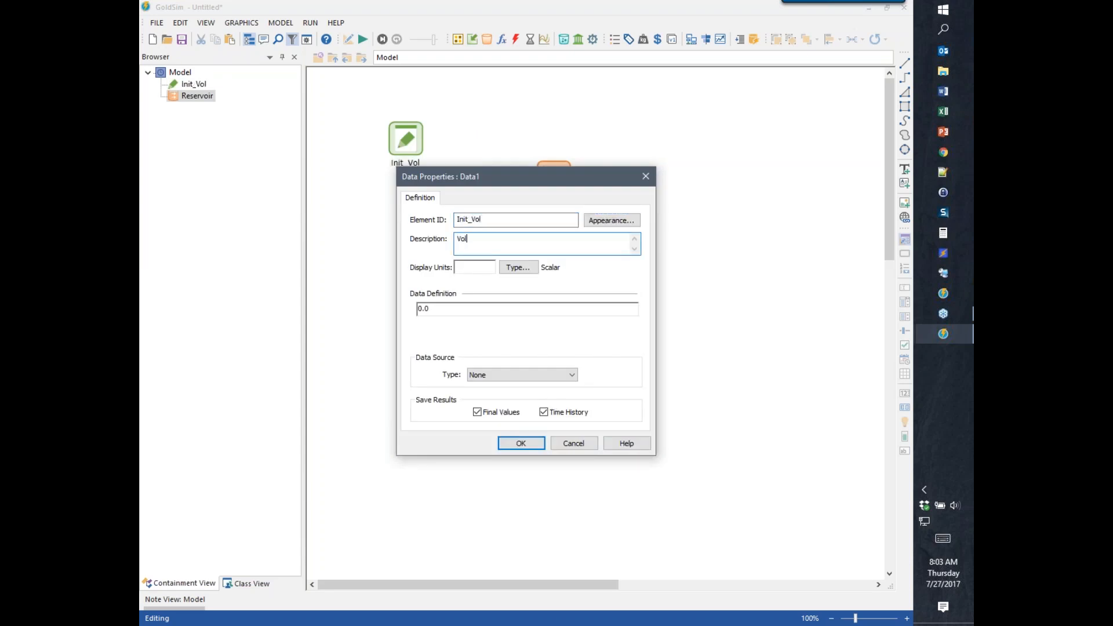
{"action": "type", "text": "ume at the beginning of the simulation"}
{"action": "key", "text": "Tab"}
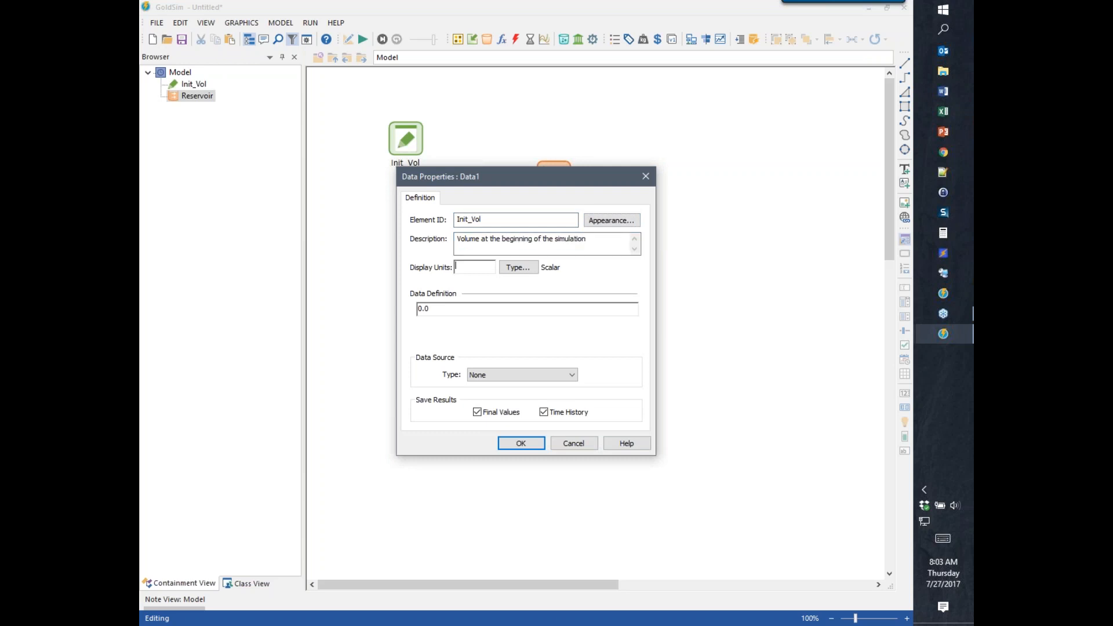
Give Init_Vol display units of ML and a value of 500, and accept the definition.
{"action": "type", "text": "ML"}
{"action": "key", "text": "Tab"}
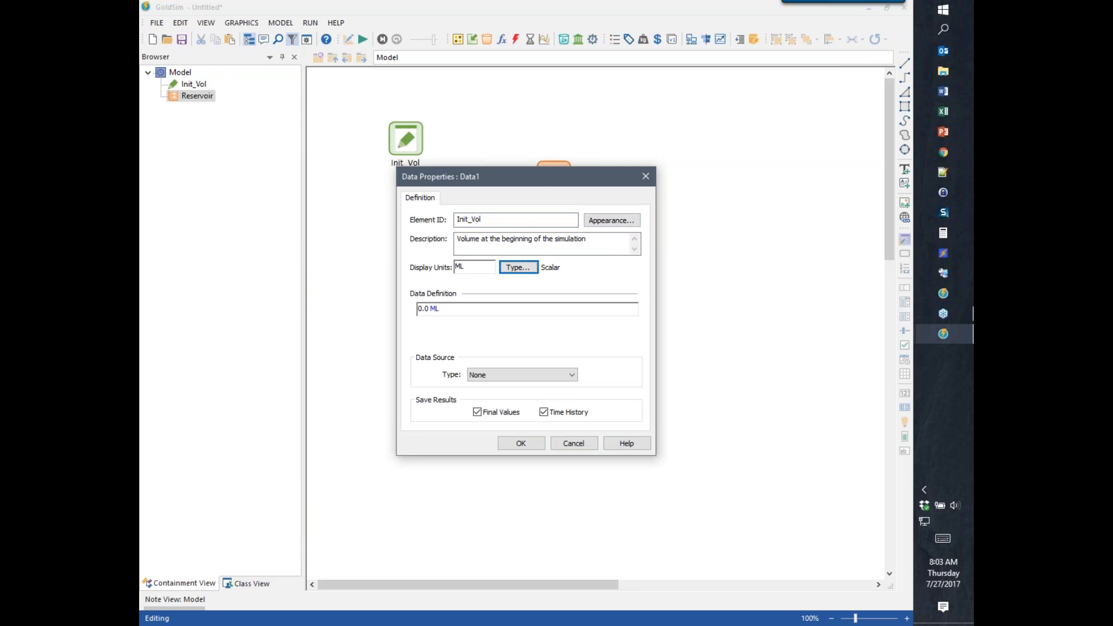
{"action": "key", "text": "Tab"}
{"action": "type", "text": "200"}
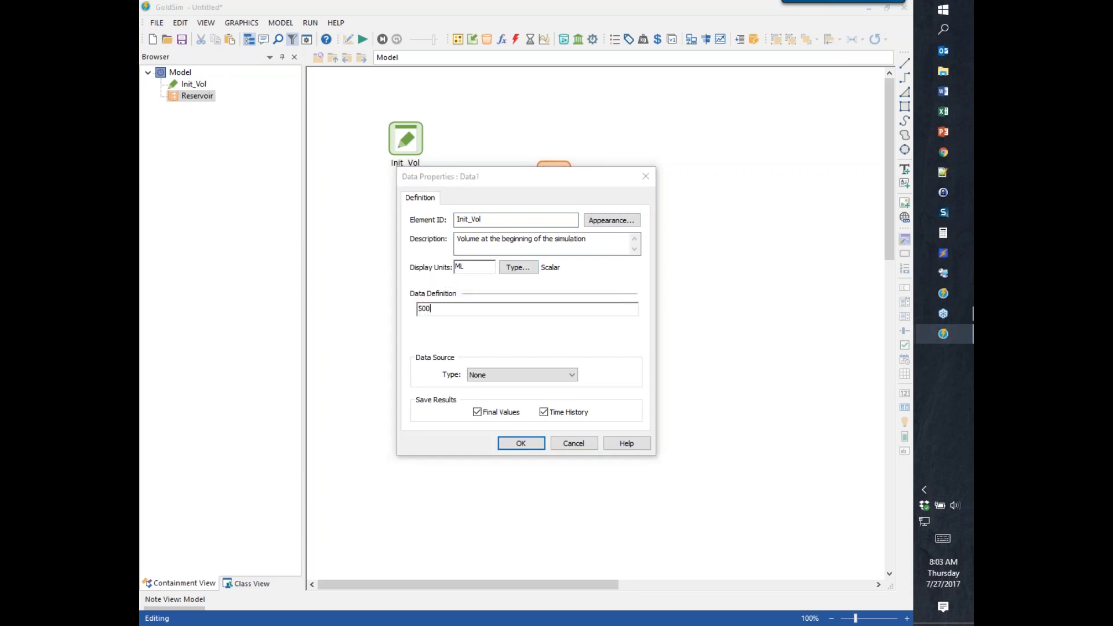
{"action": "key", "text": "Return"}
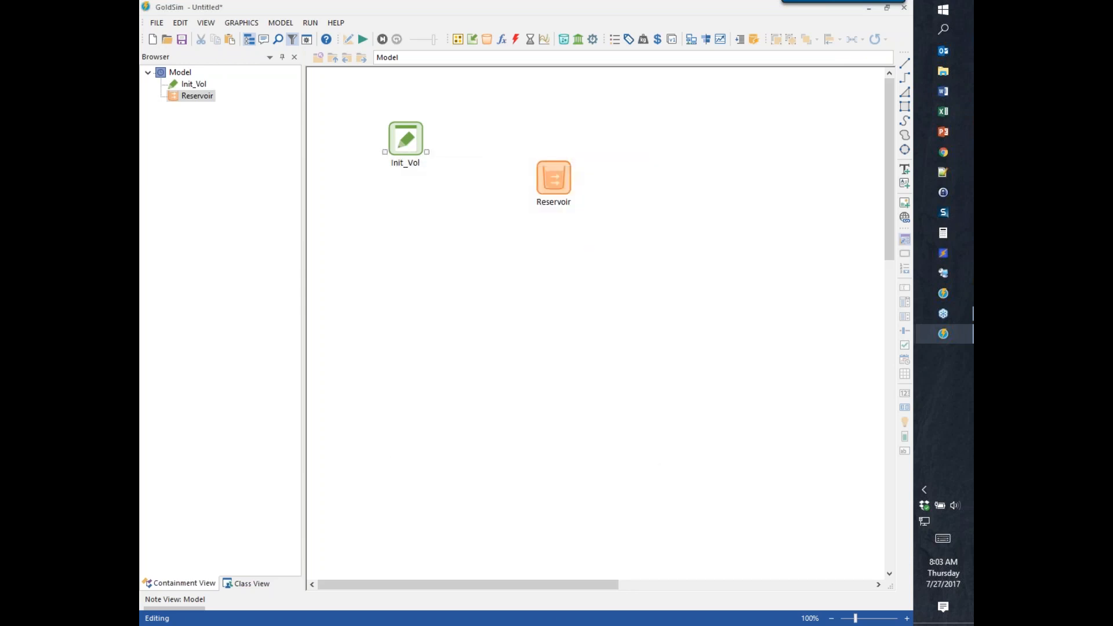
Link the Reservoir's initial quantity to Init_Vol and accept the pool's properties.
{"action": "mouse_move", "coordinate": [570, 208]}
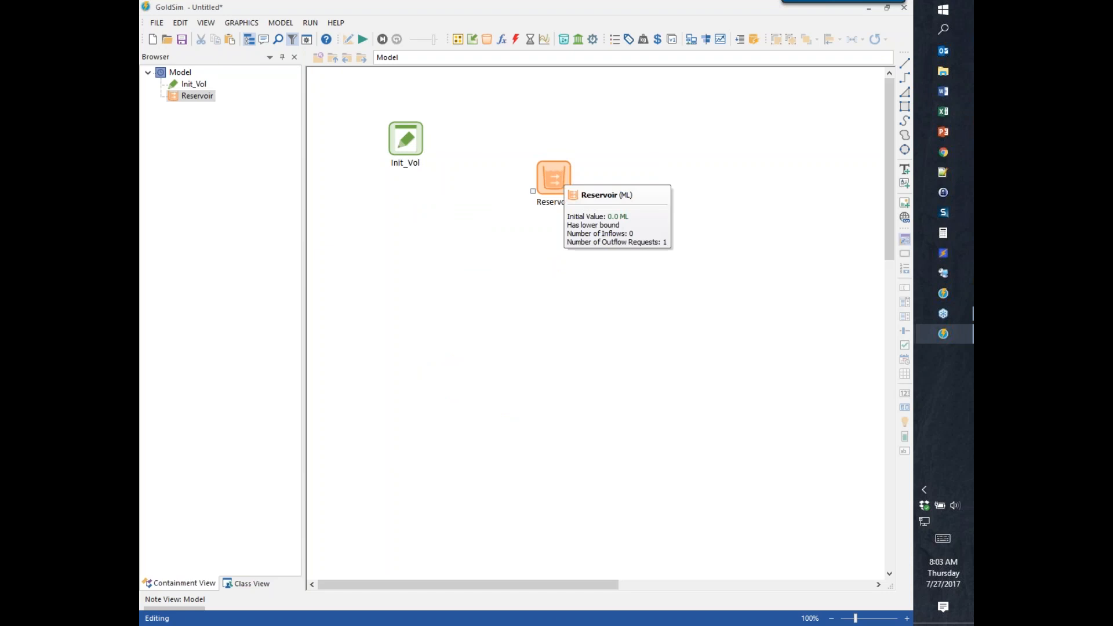
{"action": "double_click", "coordinate": [552, 177]}
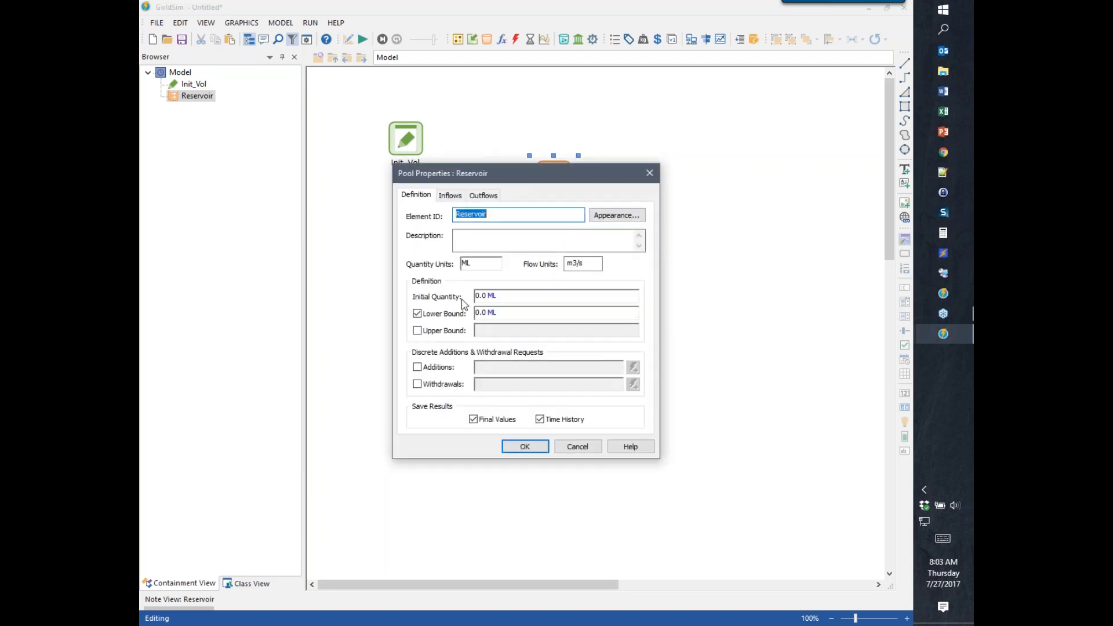
{"action": "left_click", "coordinate": [485, 296]}
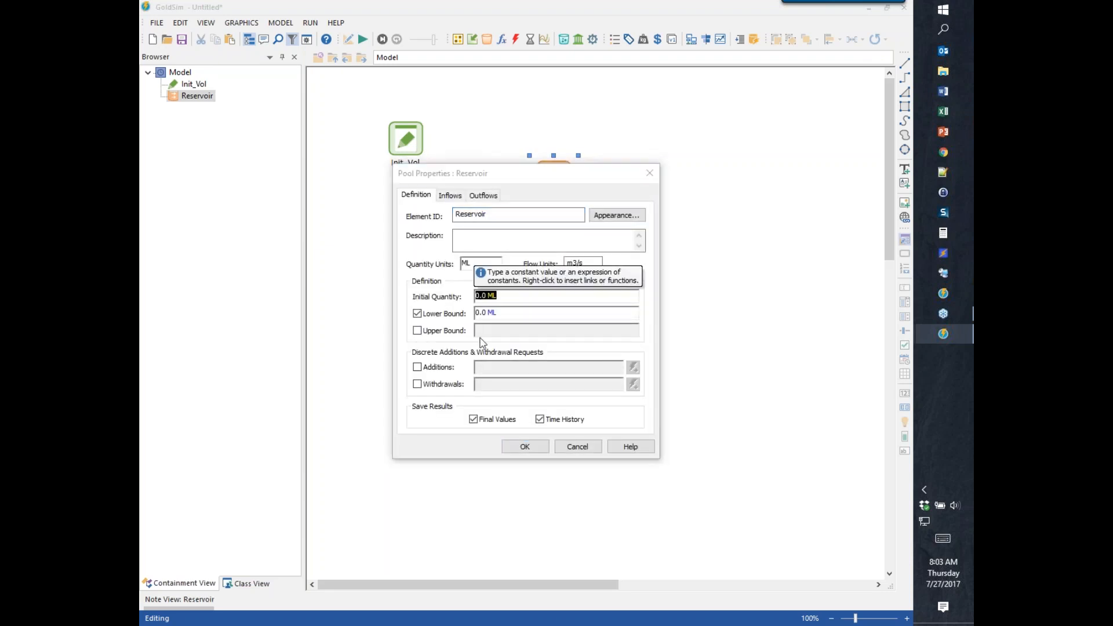
{"action": "type", "text": "In"}
{"action": "key", "text": "Return"}
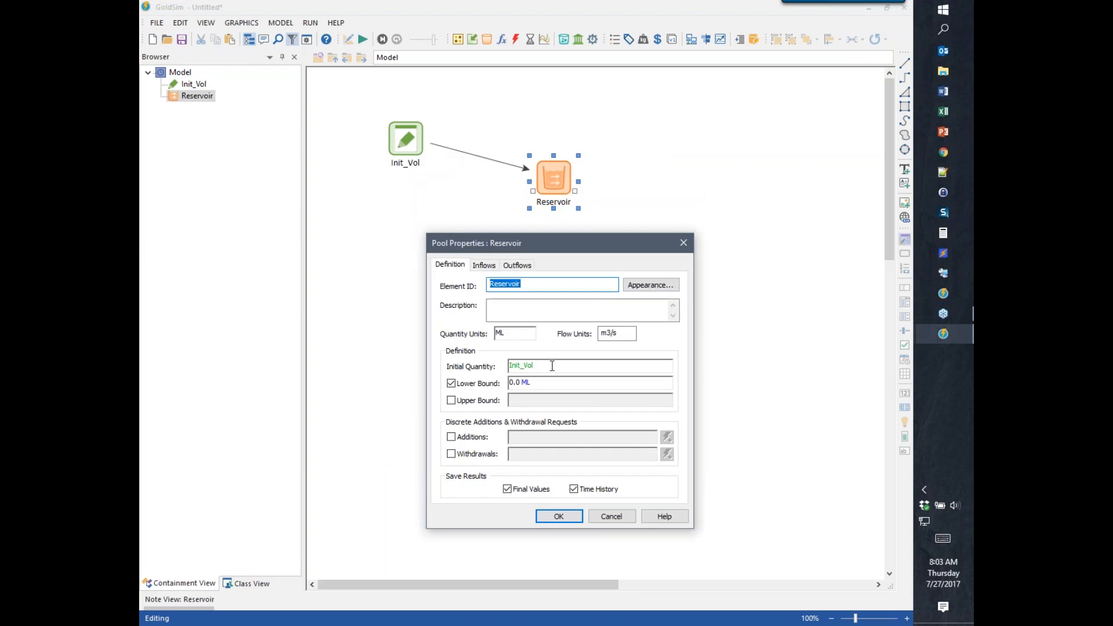
{"action": "left_click", "coordinate": [553, 364]}
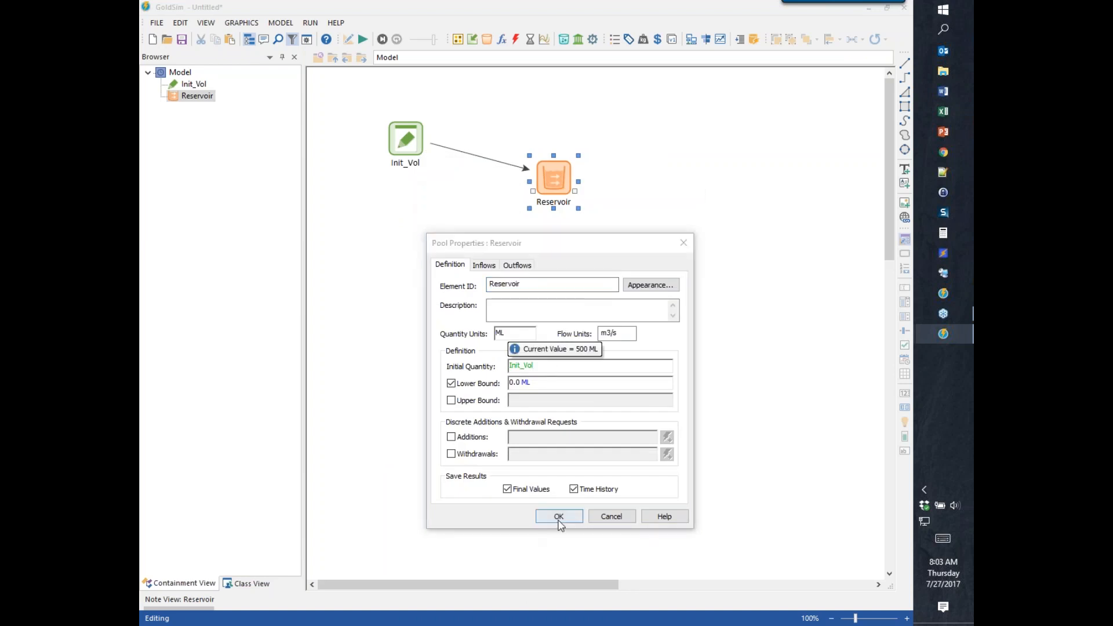
{"action": "left_click", "coordinate": [558, 516]}
Move the Init_Vol element level with the Reservoir so the connecting arrow runs horizontally.
{"action": "left_click_drag", "start_coordinate": [405, 139], "coordinate": [405, 178]}
{"action": "left_click", "coordinate": [550, 338]}
{"action": "mouse_move", "coordinate": [532, 191]}
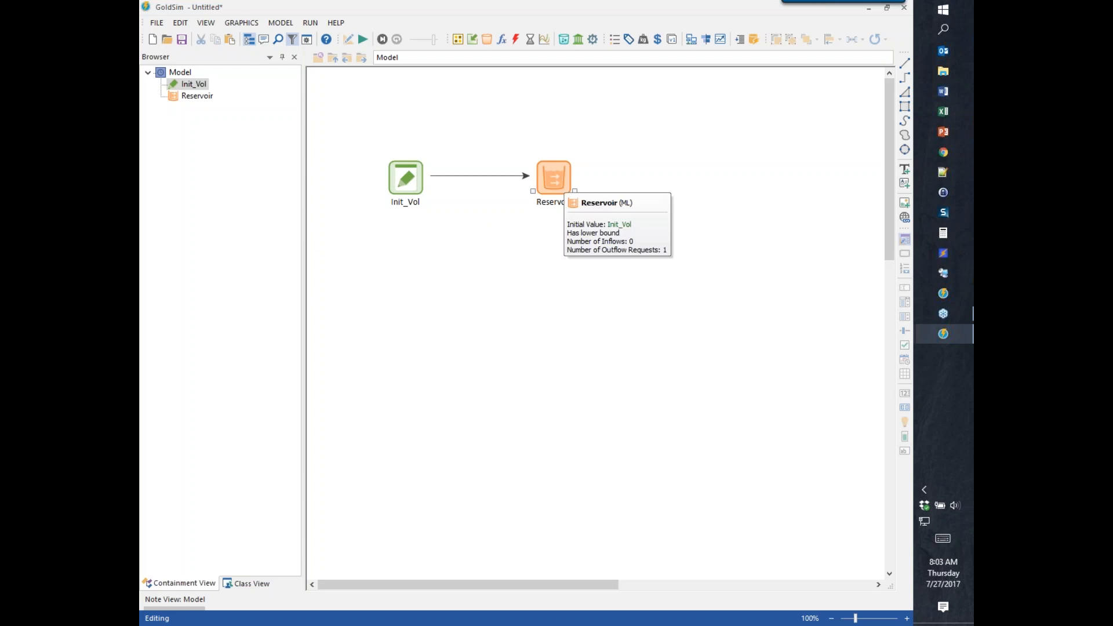
Add a Stochastic element named Inflow above Init_Vol, with display units of m3/s.
{"action": "left_click", "coordinate": [472, 39]}
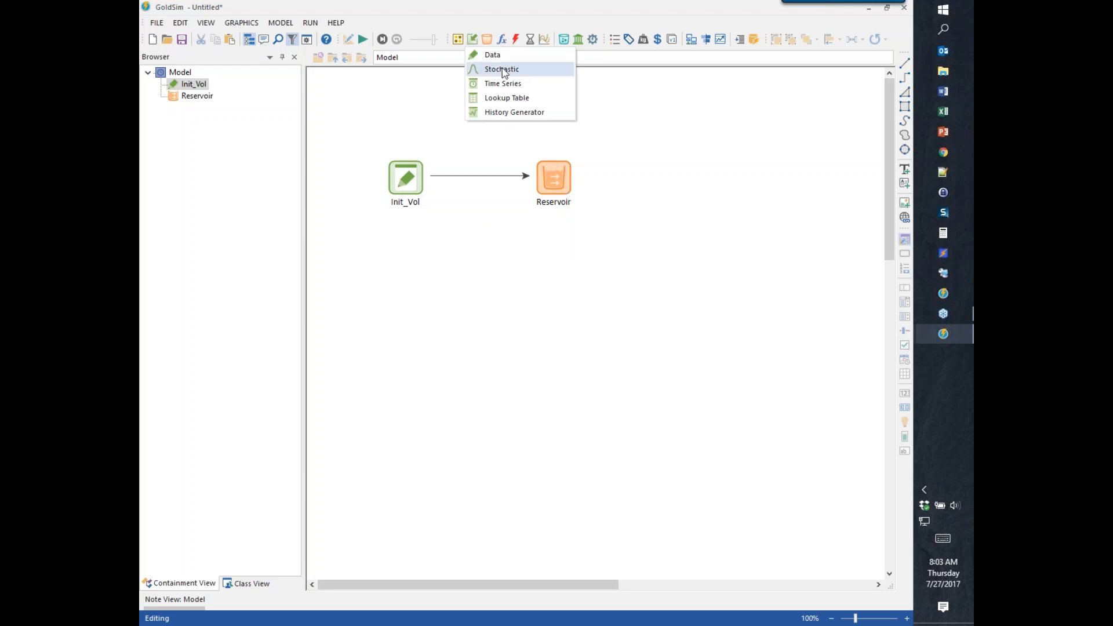
{"action": "left_click", "coordinate": [504, 71]}
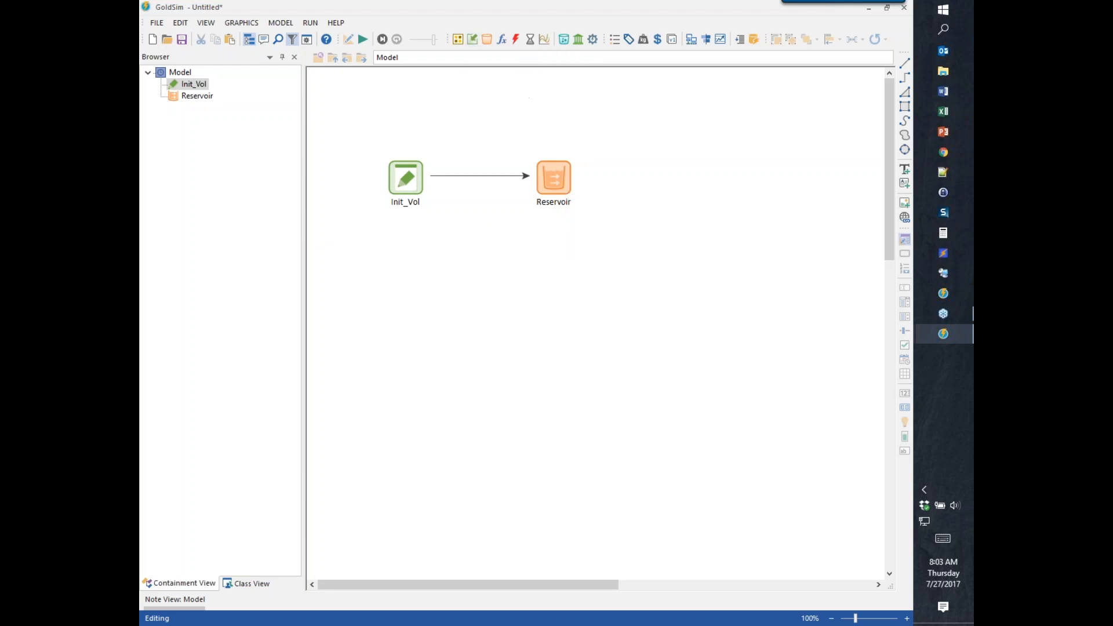
{"action": "left_click", "coordinate": [404, 114]}
{"action": "type", "text": "Inflow"}
{"action": "key", "text": "Tab"}
{"action": "key", "text": "Tab"}
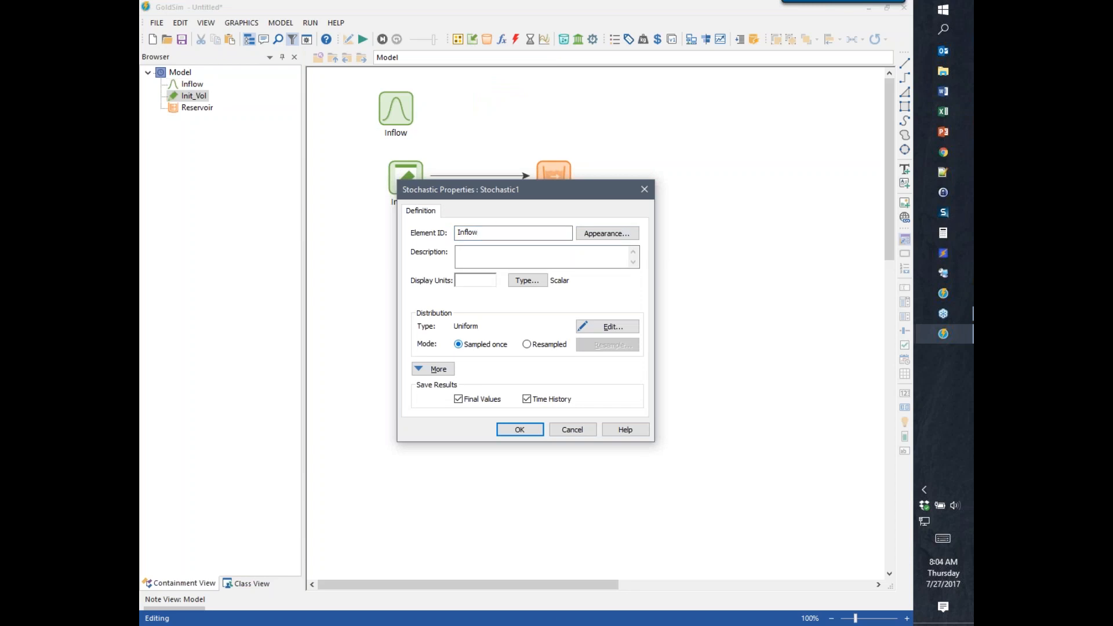
{"action": "type", "text": "m3/s"}
Change Inflow's probability distribution to Log-Normal, keeping the default parameters, and apply it.
{"action": "left_click", "coordinate": [614, 326]}
{"action": "left_click", "coordinate": [439, 215]}
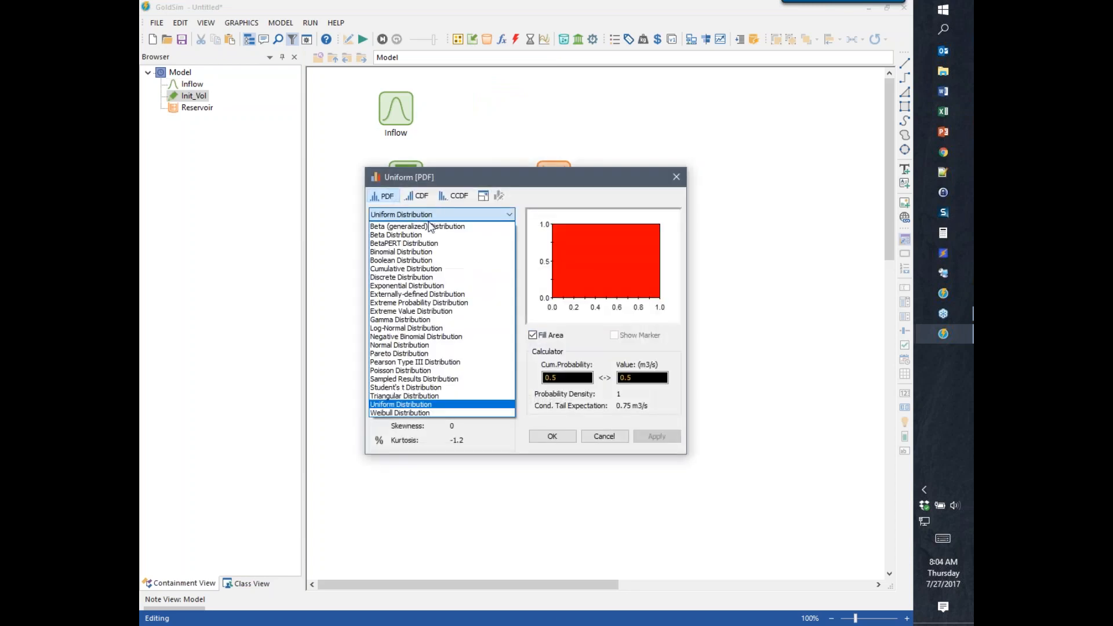
{"action": "left_click", "coordinate": [408, 328]}
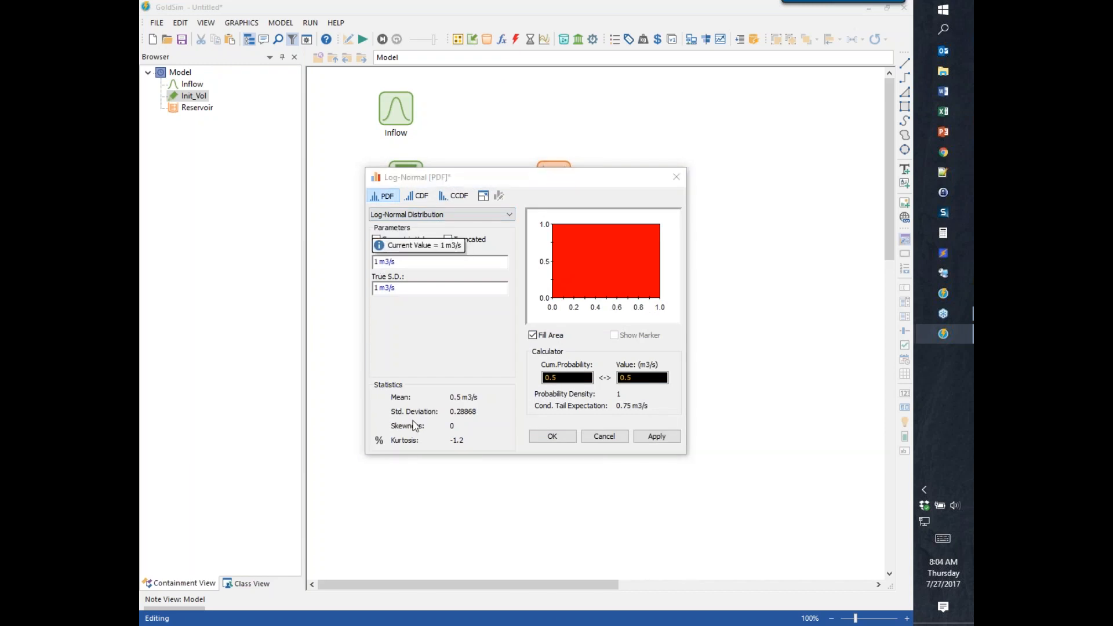
{"action": "left_click", "coordinate": [650, 440]}
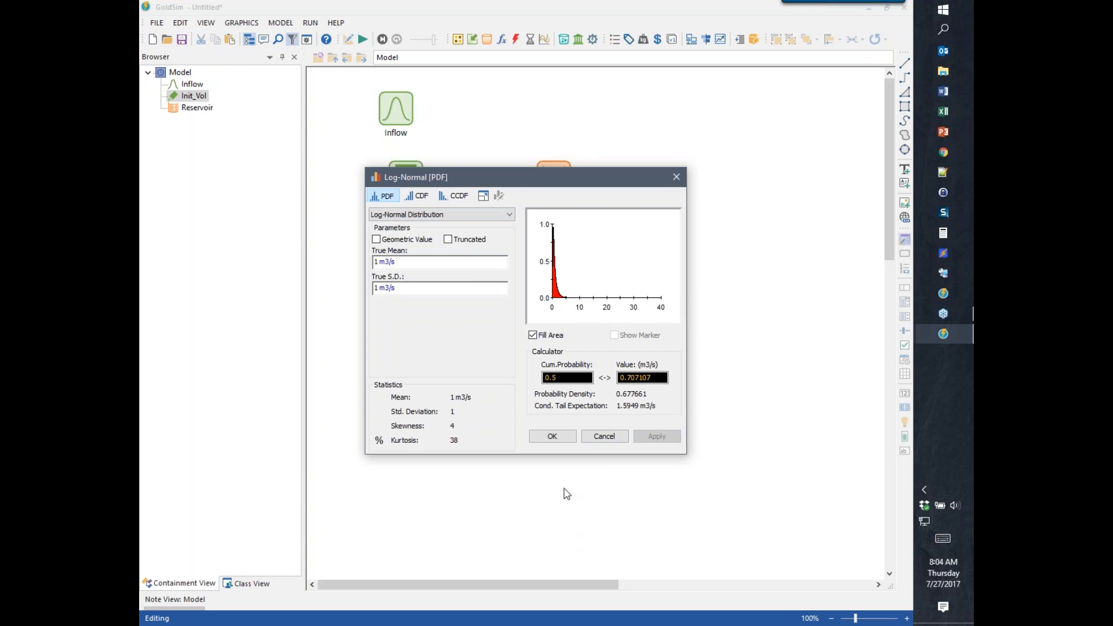
{"action": "left_click", "coordinate": [552, 436]}
Make Inflow resampled and add an On Changed resampling trigger defined by EDay.
{"action": "left_click", "coordinate": [526, 345]}
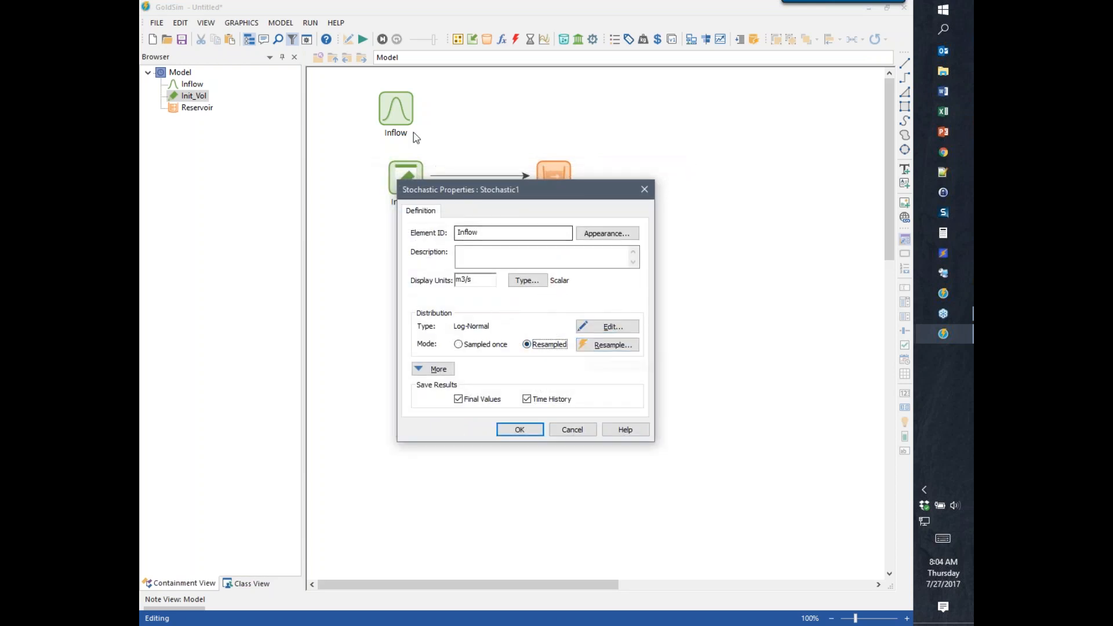
{"action": "left_click", "coordinate": [609, 345]}
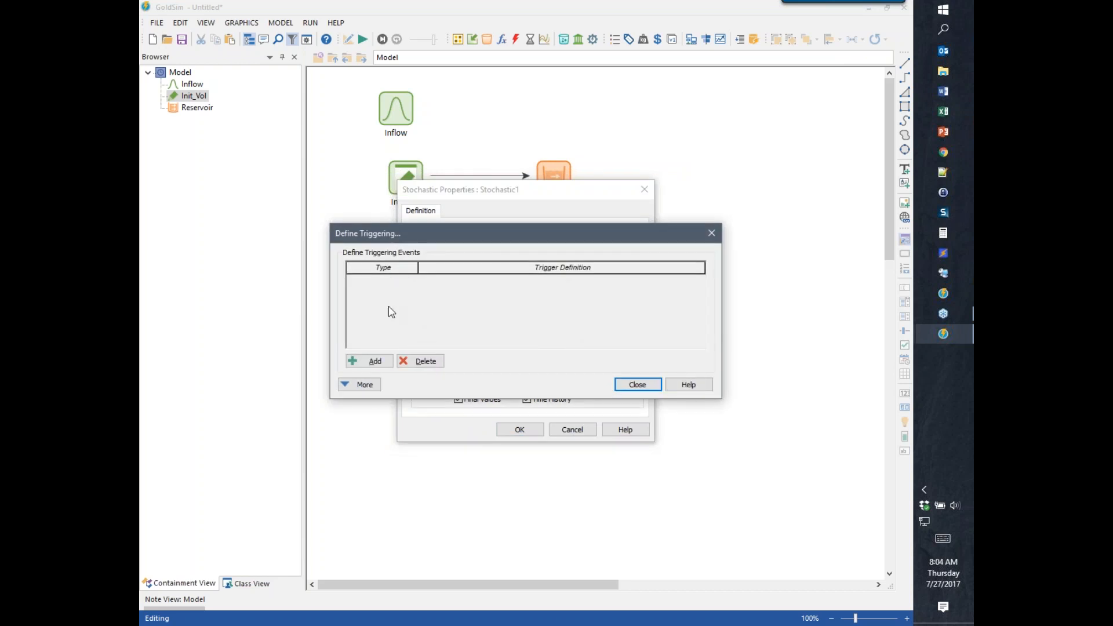
{"action": "left_click", "coordinate": [371, 363]}
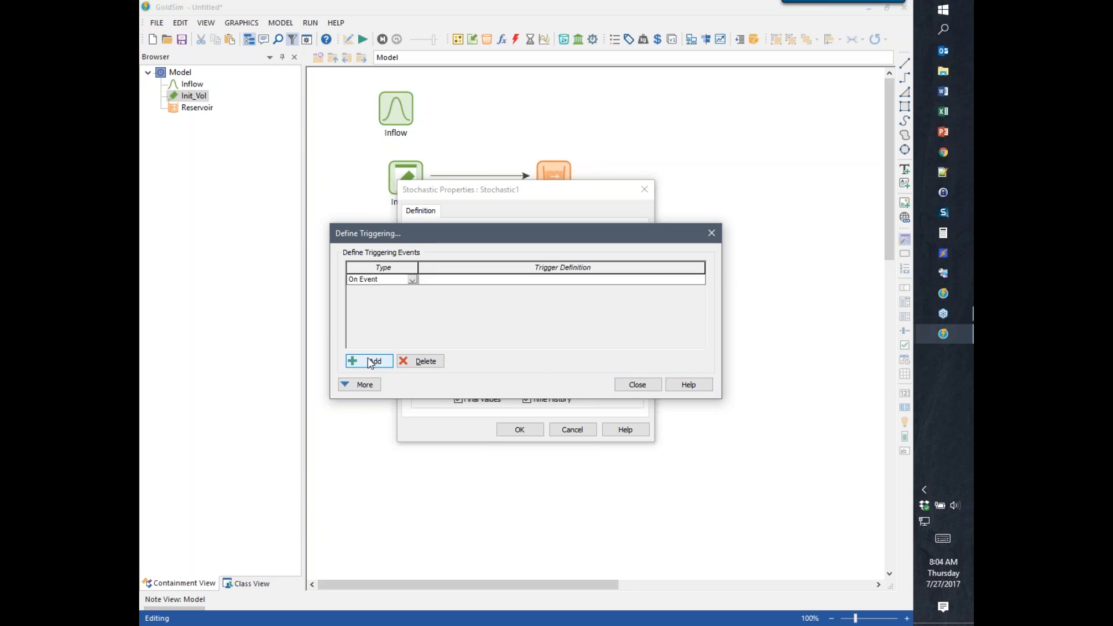
{"action": "left_click", "coordinate": [388, 280]}
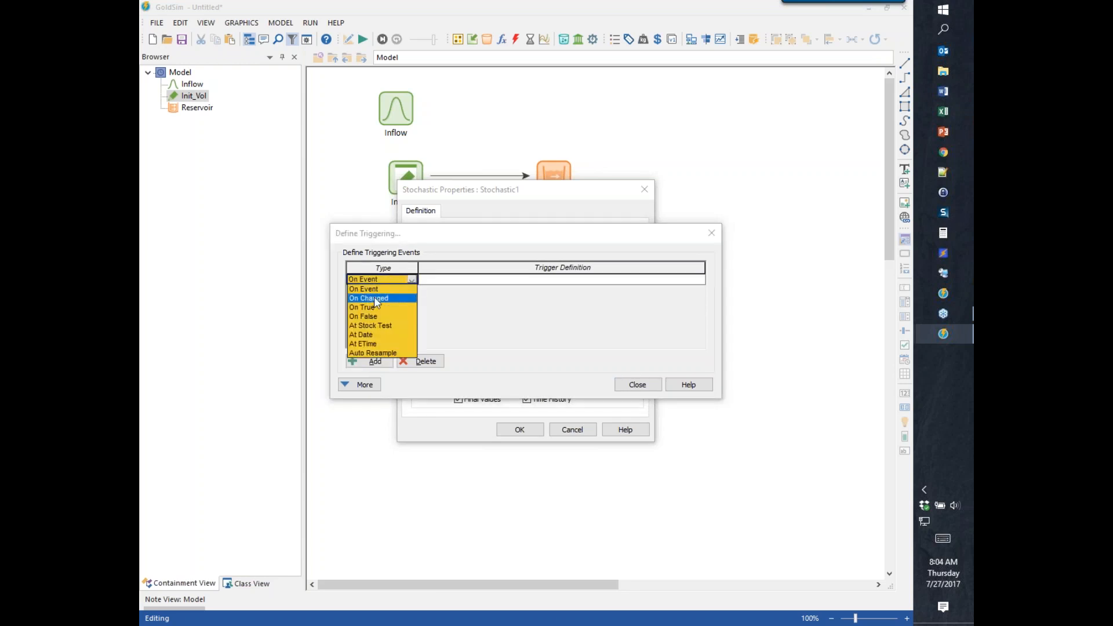
{"action": "left_click", "coordinate": [374, 297]}
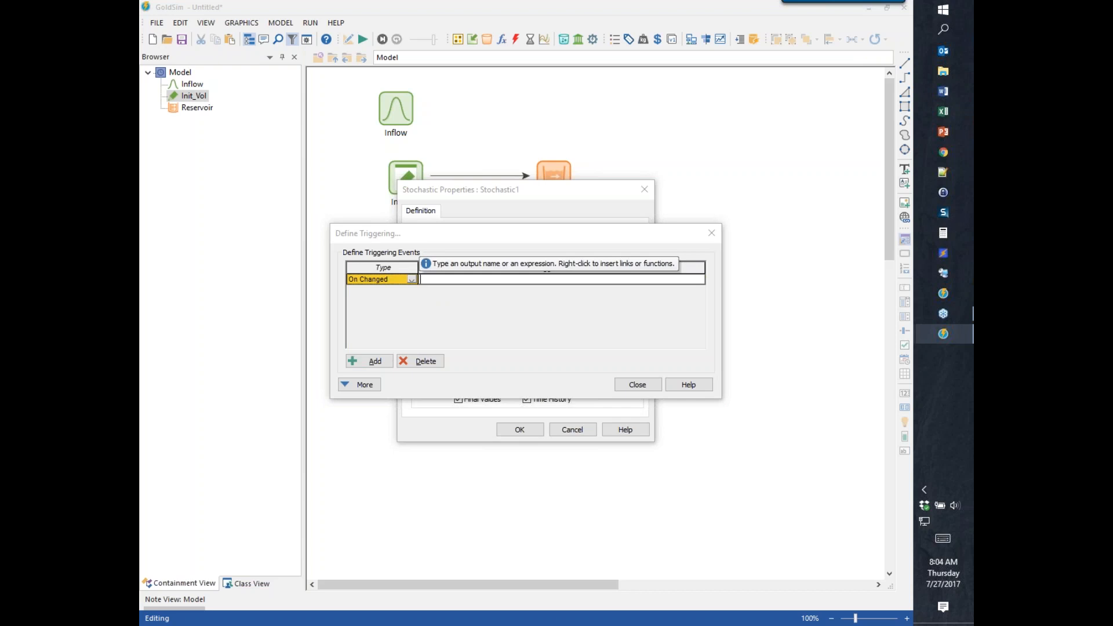
{"action": "type", "text": "eday"}
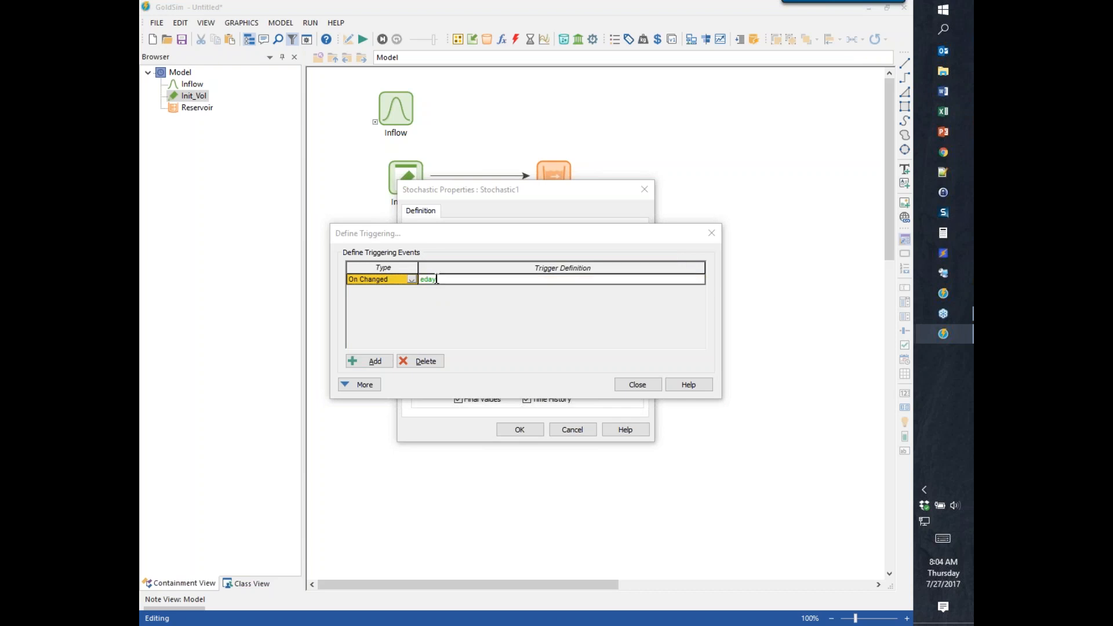
{"action": "key", "text": "Return"}
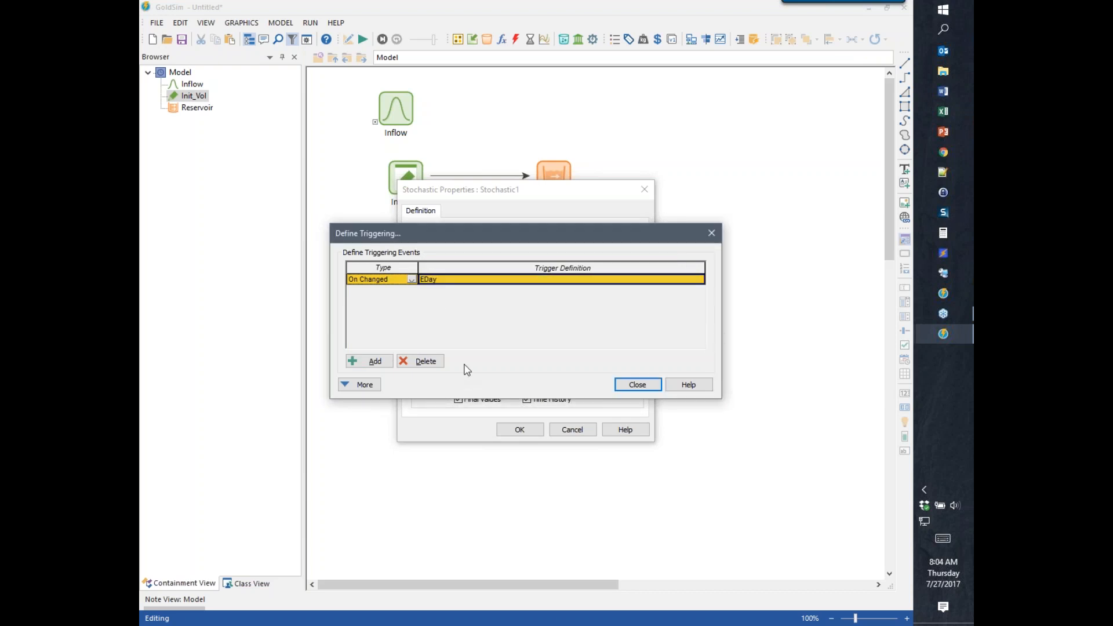
{"action": "left_click", "coordinate": [638, 385]}
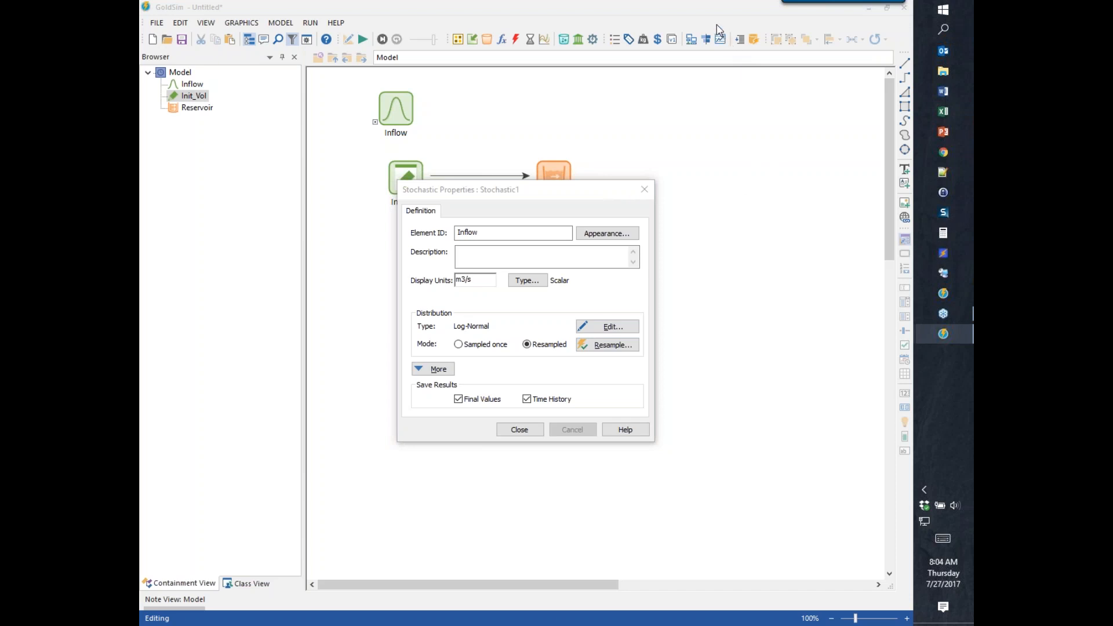
Expand Inflow's additional settings and set its correlation to Autocorrelated with a value of 0.9.
{"action": "left_click", "coordinate": [427, 202]}
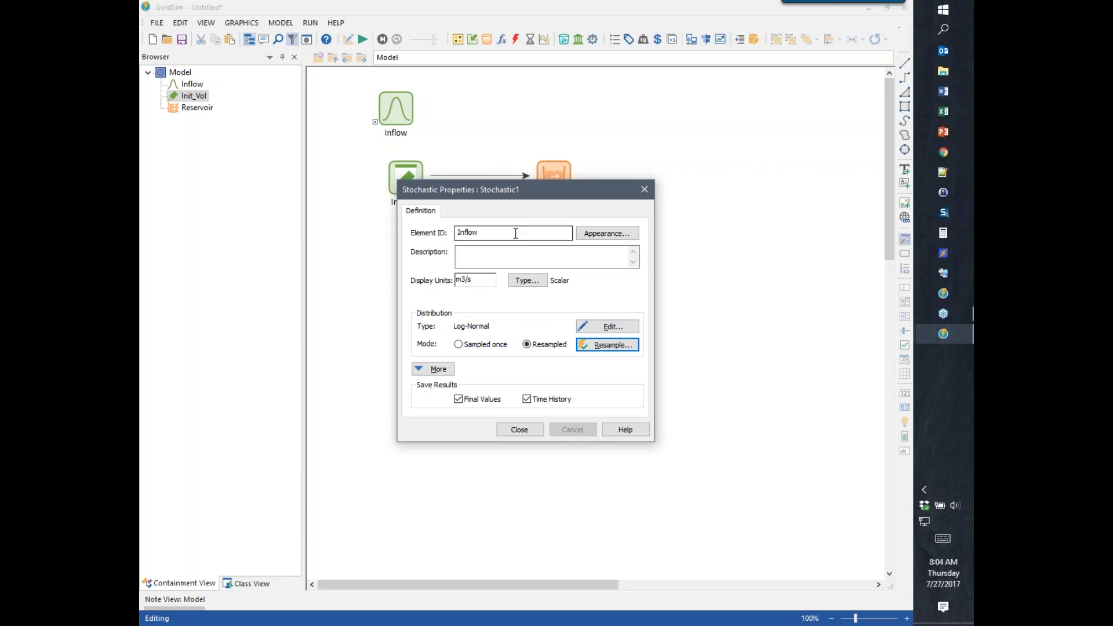
{"action": "left_click", "coordinate": [423, 374]}
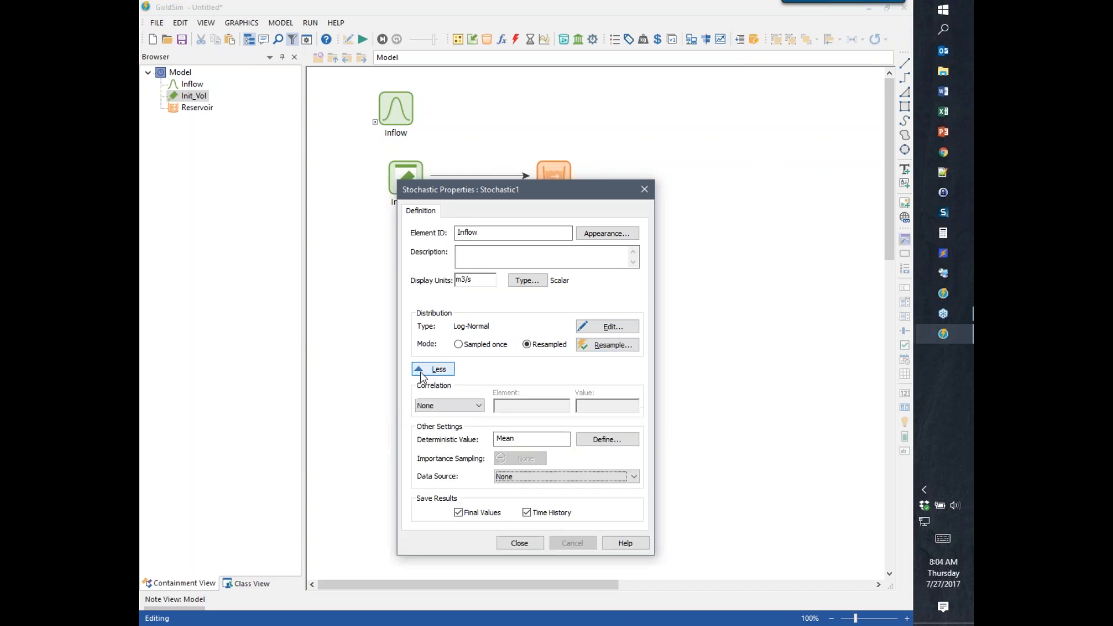
{"action": "left_click", "coordinate": [440, 405]}
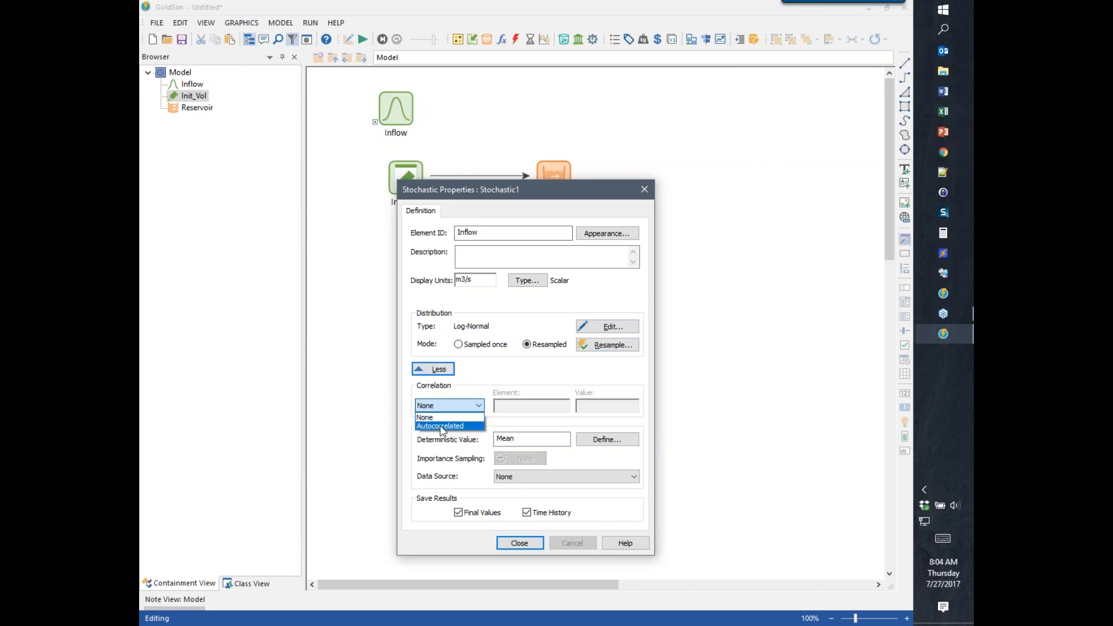
{"action": "left_click", "coordinate": [441, 427]}
{"action": "left_click", "coordinate": [606, 405]}
{"action": "type", "text": "0.9"}
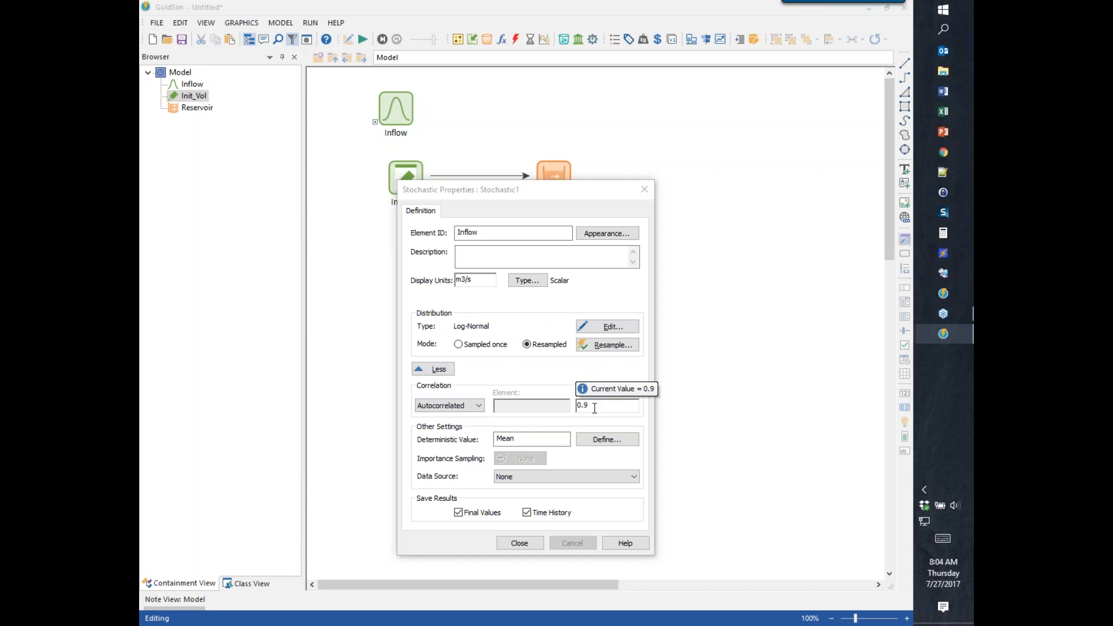
{"action": "key", "text": "Tab"}
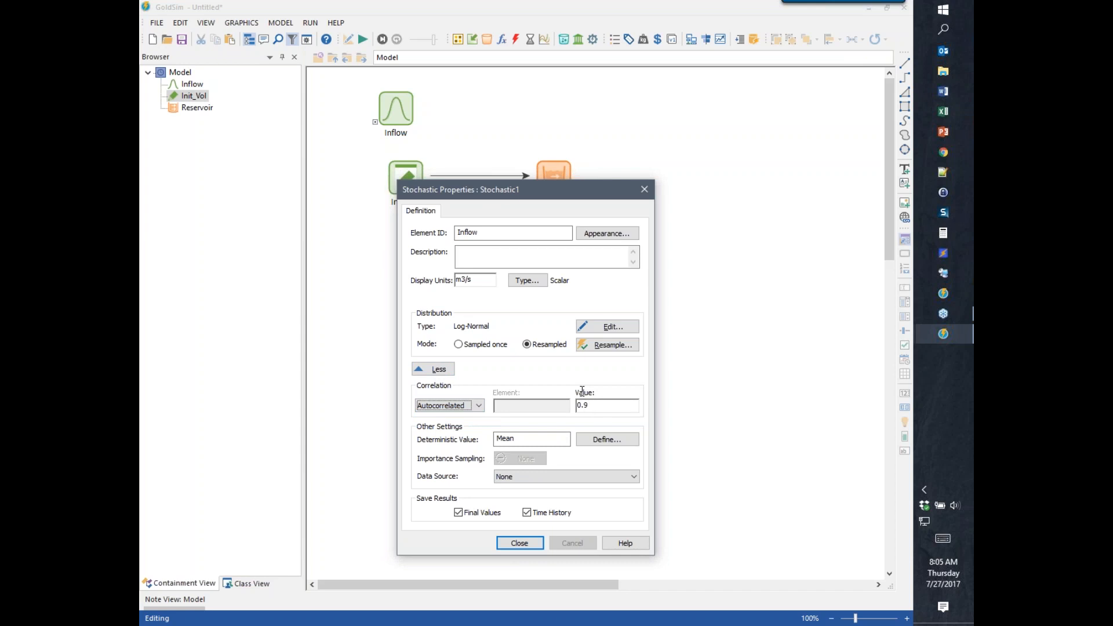
Close Inflow's properties and shift the Inflow element slightly so it lines up directly above Init_Vol.
{"action": "left_click_drag", "start_coordinate": [538, 189], "coordinate": [587, 150]}
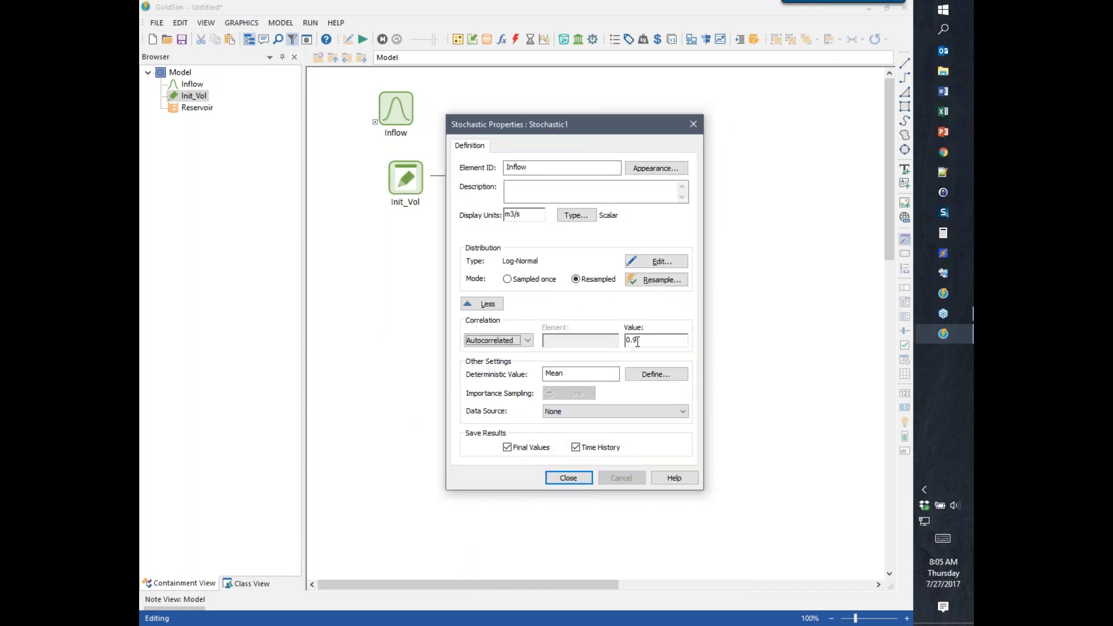
{"action": "left_click", "coordinate": [566, 478]}
{"action": "left_click_drag", "start_coordinate": [398, 106], "coordinate": [407, 106]}
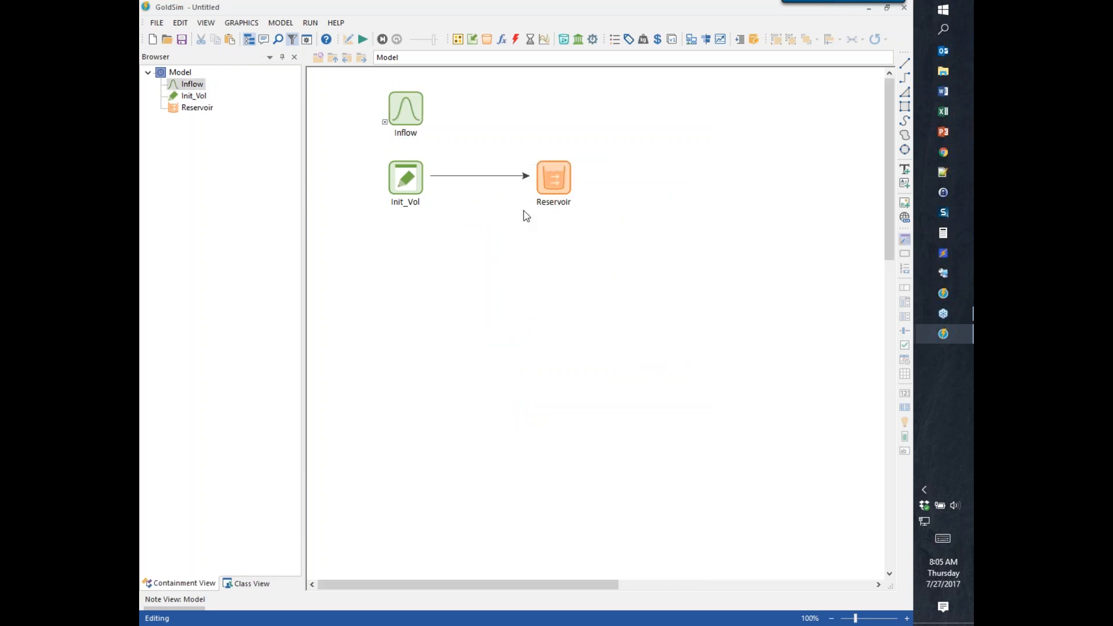
Add an inflow entry to the Reservoir pool and link it to the Inflow element.
{"action": "double_click", "coordinate": [557, 176]}
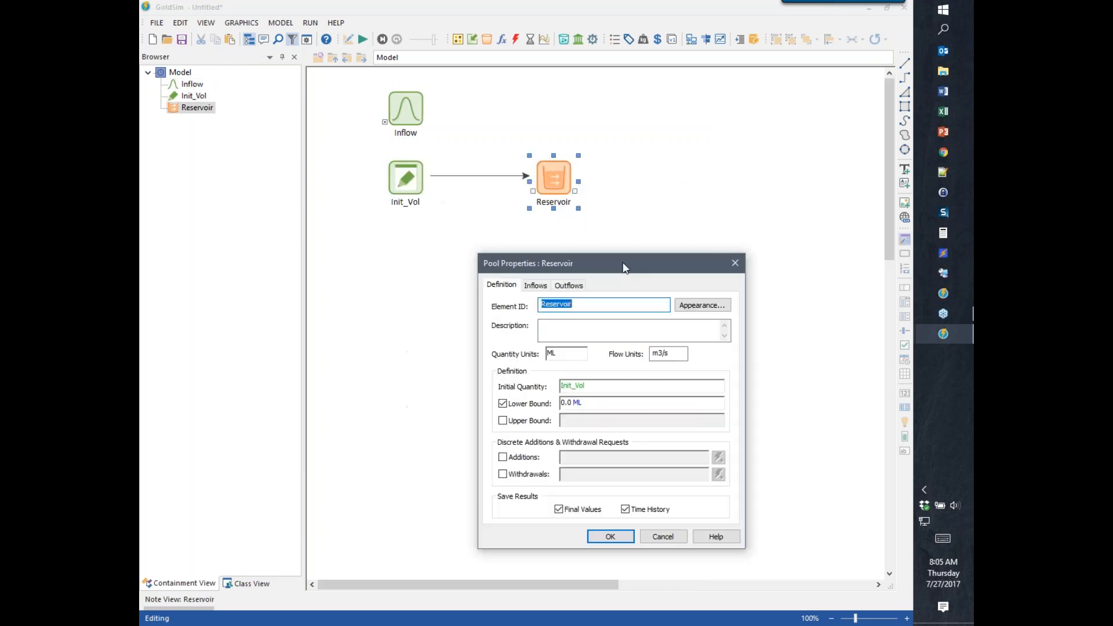
{"action": "left_click", "coordinate": [536, 285]}
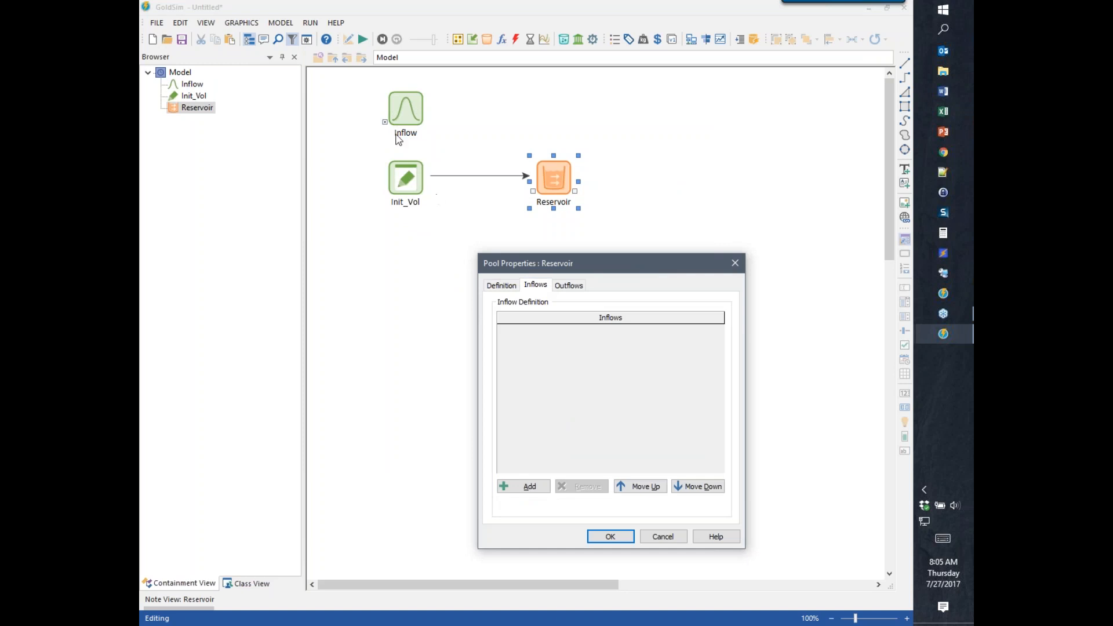
{"action": "left_click", "coordinate": [528, 486]}
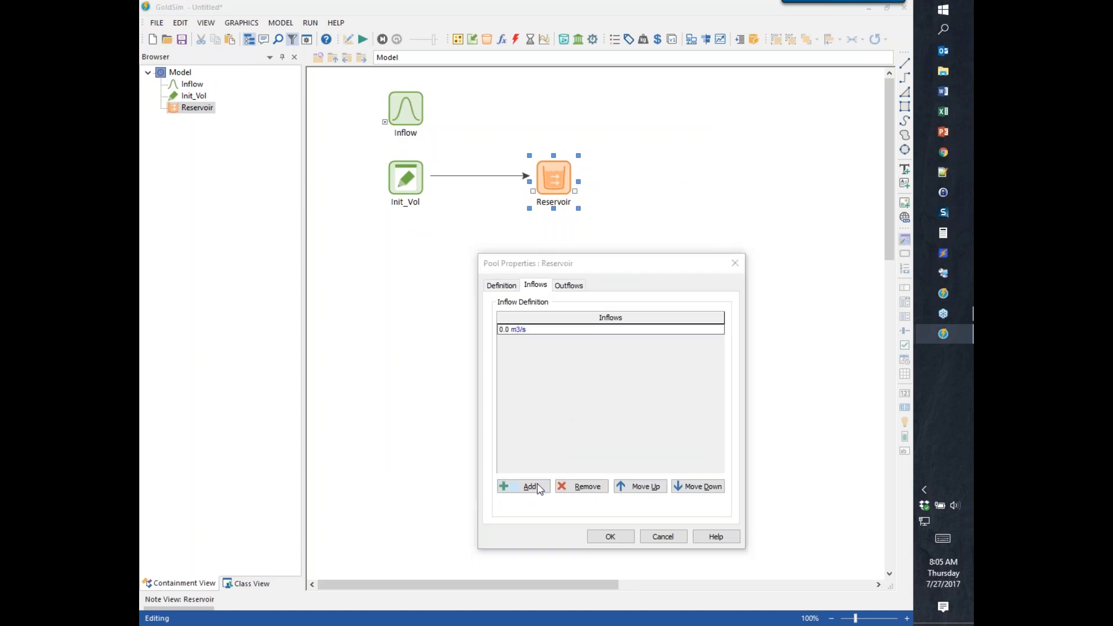
{"action": "double_click", "coordinate": [547, 265]}
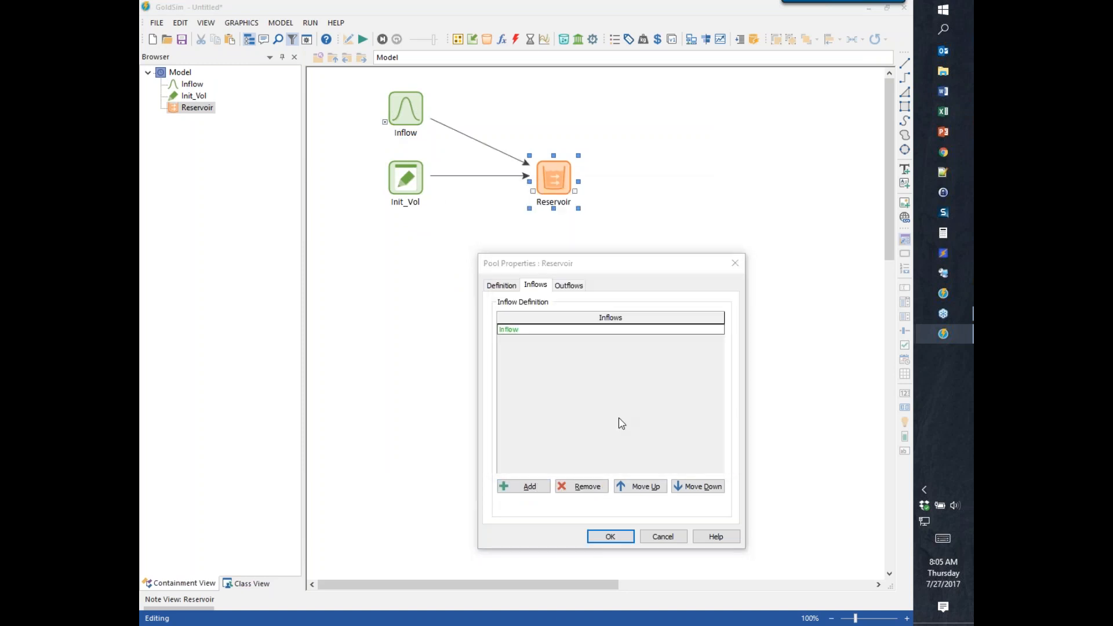
{"action": "left_click", "coordinate": [605, 536]}
{"action": "left_click", "coordinate": [582, 453]}
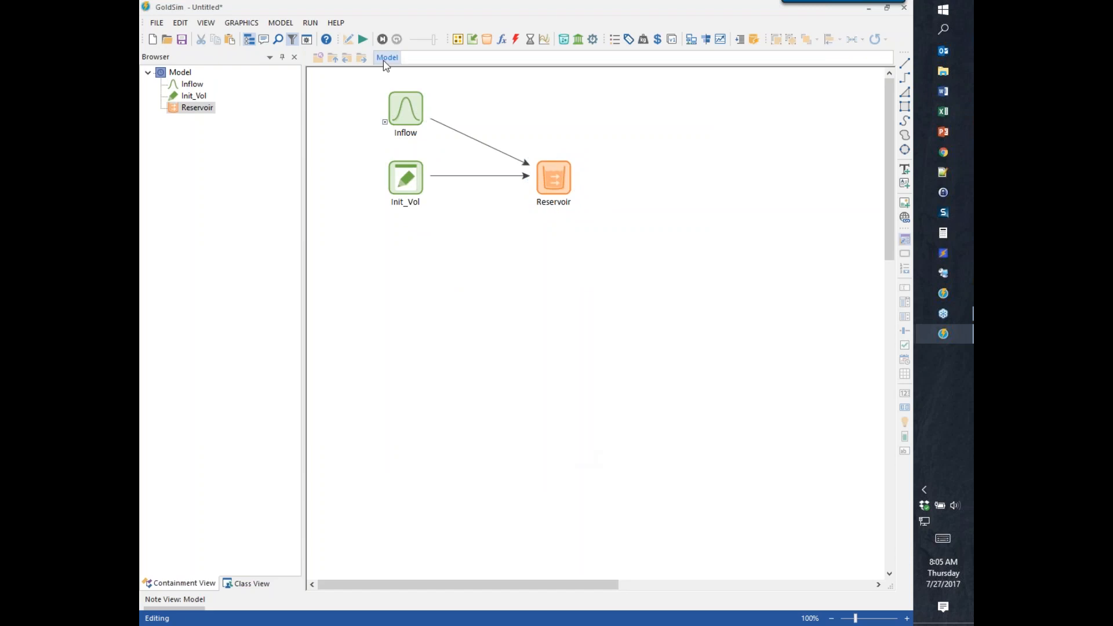
Run the model, view the Reservoir's time history chart, and return to edit mode.
{"action": "left_click", "coordinate": [362, 39]}
{"action": "left_click", "coordinate": [524, 338]}
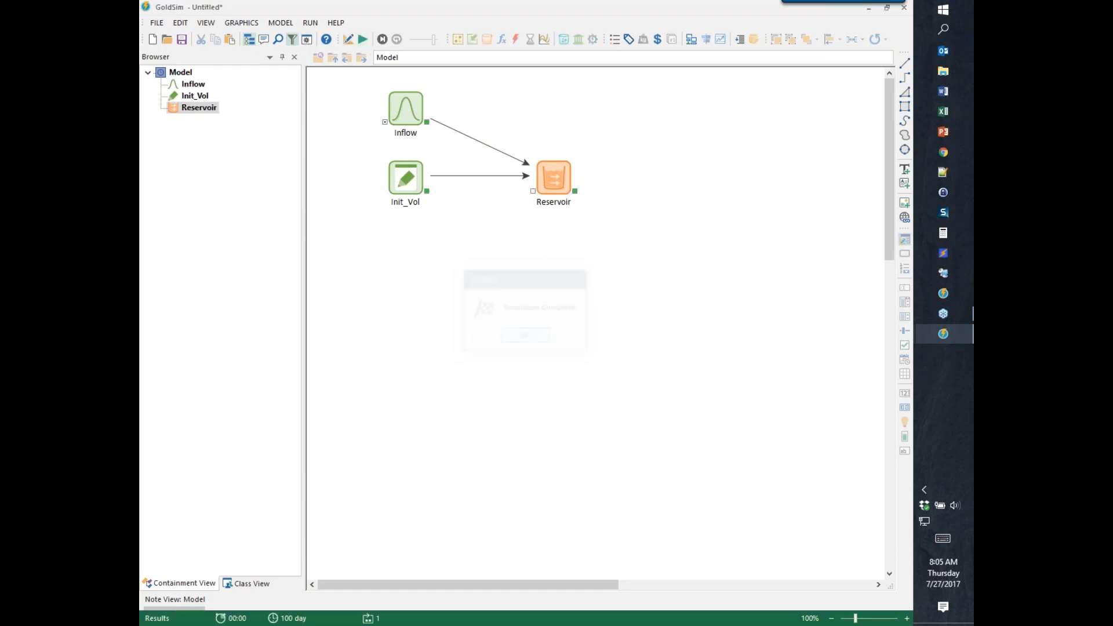
{"action": "right_click", "coordinate": [556, 183]}
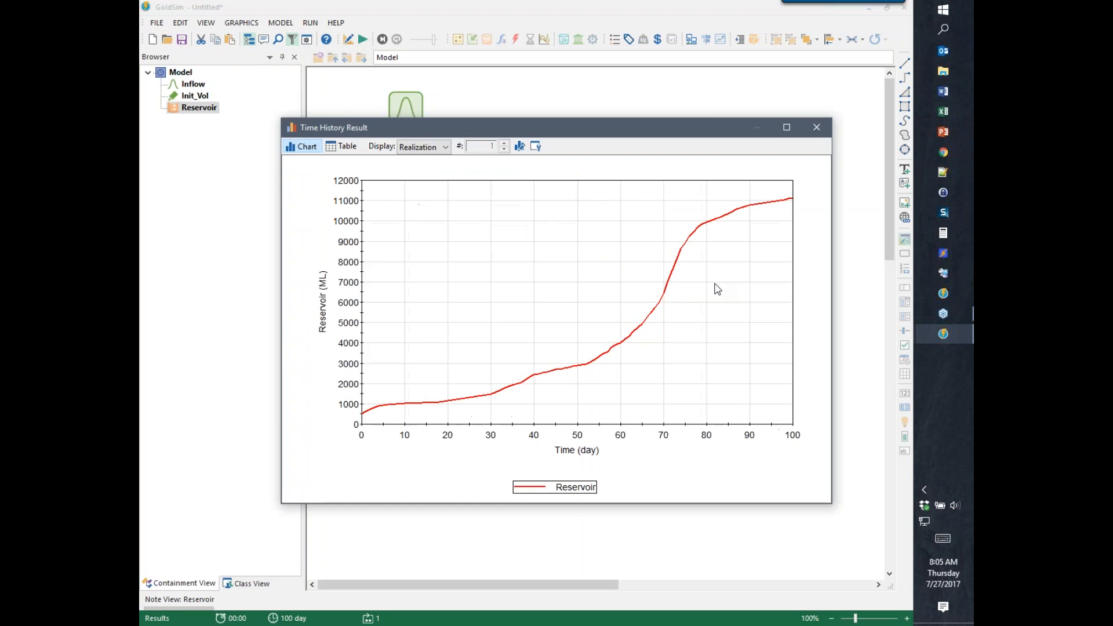
{"action": "left_click", "coordinate": [817, 128]}
{"action": "key", "text": "F4"}
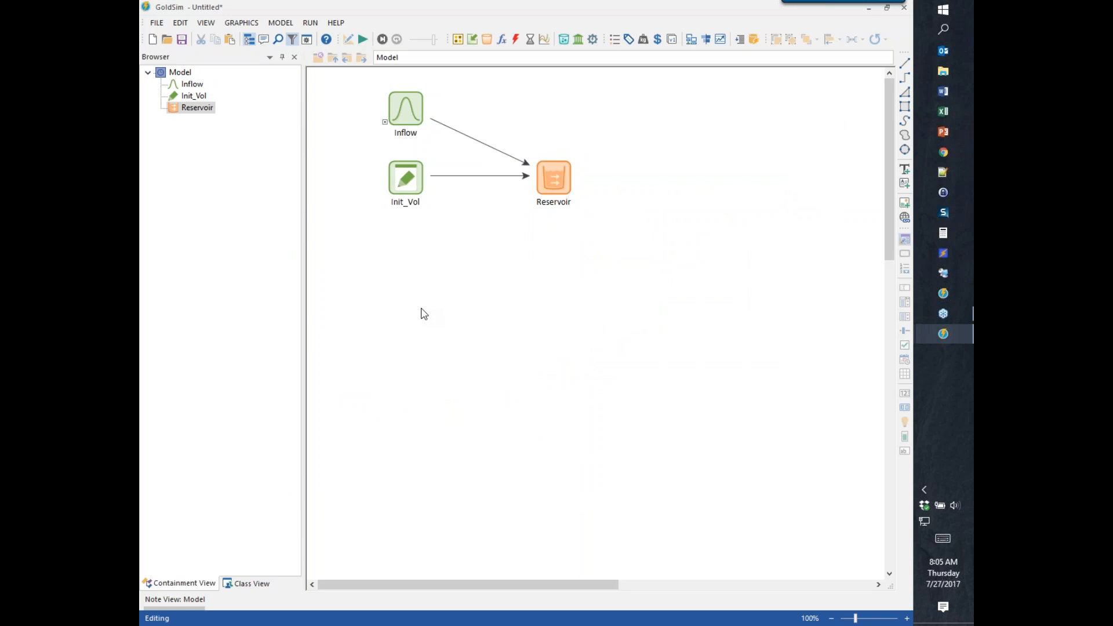
Duplicate the Init_Vol data element and place the copy directly below the original.
{"action": "left_click", "coordinate": [411, 184]}
{"action": "key", "text": "ctrl+v"}
{"action": "left_click_drag", "start_coordinate": [498, 287], "coordinate": [396, 245]}
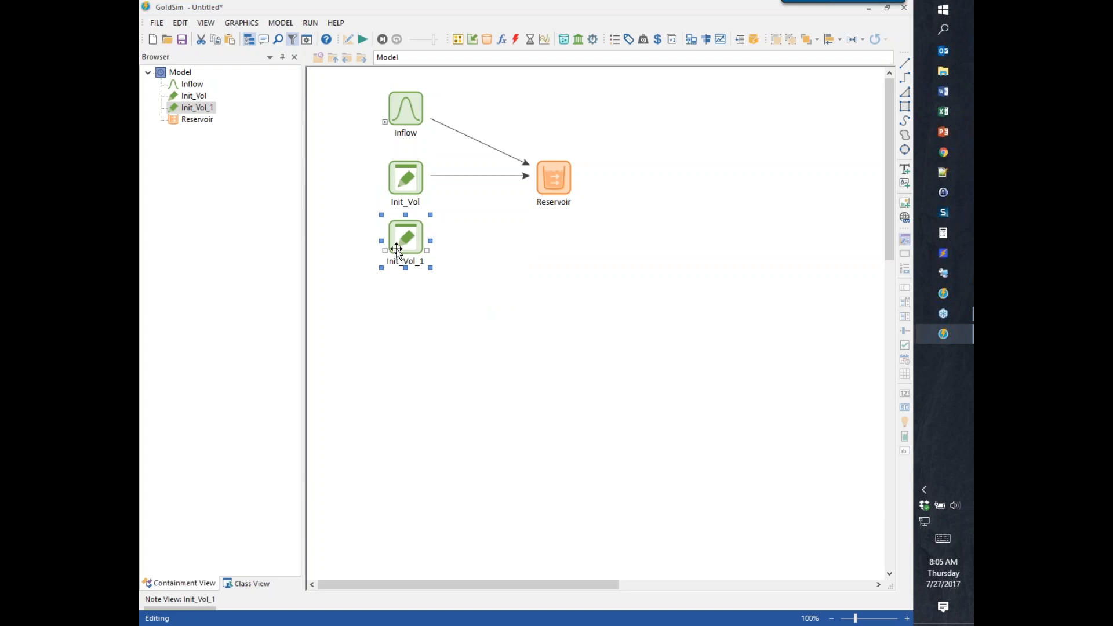
Rename the copied element Res_Cap, describe it as "Capacity of the reservoir", and set its data value to 1000 ML.
{"action": "double_click", "coordinate": [400, 241]}
{"action": "type", "text": "Res"}
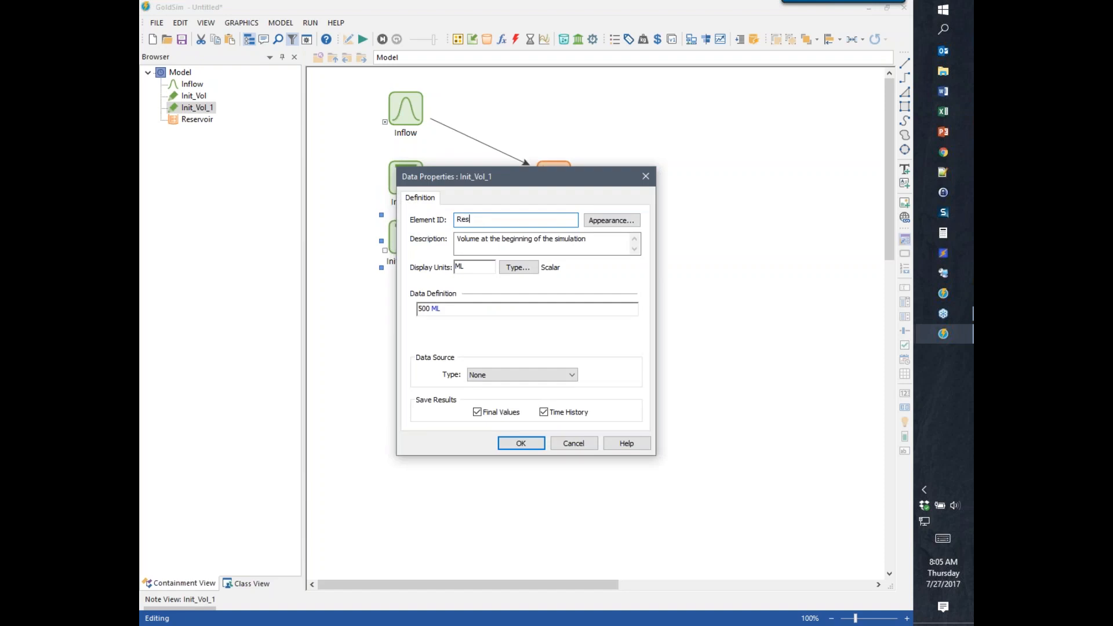
{"action": "type", "text": "_Cap"}
{"action": "key", "text": "Tab"}
{"action": "key", "text": "Tab"}
{"action": "type", "text": "Capacity of the reservoir"}
{"action": "key", "text": "Tab"}
{"action": "key", "text": "Tab"}
{"action": "key", "text": "Tab"}
{"action": "type", "text": "1000"}
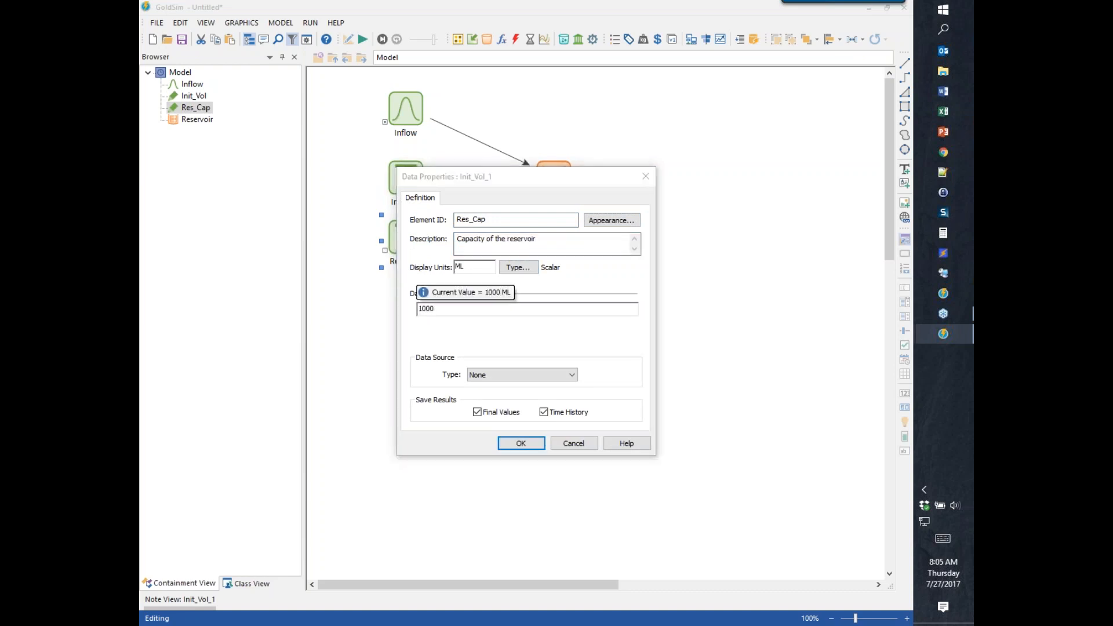
{"action": "left_click", "coordinate": [516, 443]}
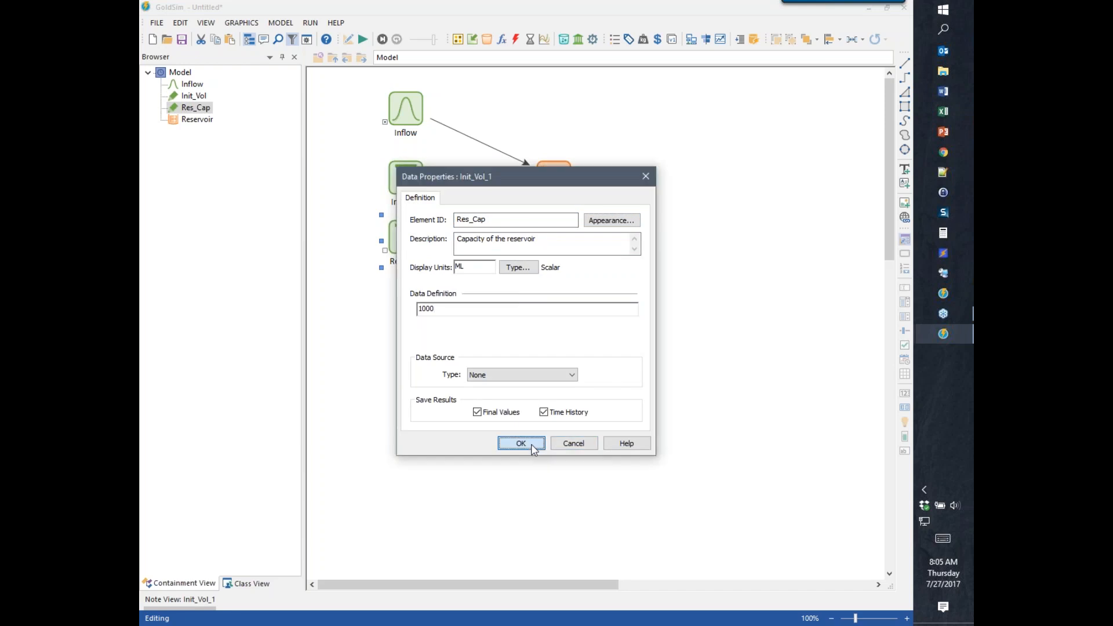
Enable the Reservoir pool's upper bound and define it as Res_Cap.
{"action": "double_click", "coordinate": [548, 195]}
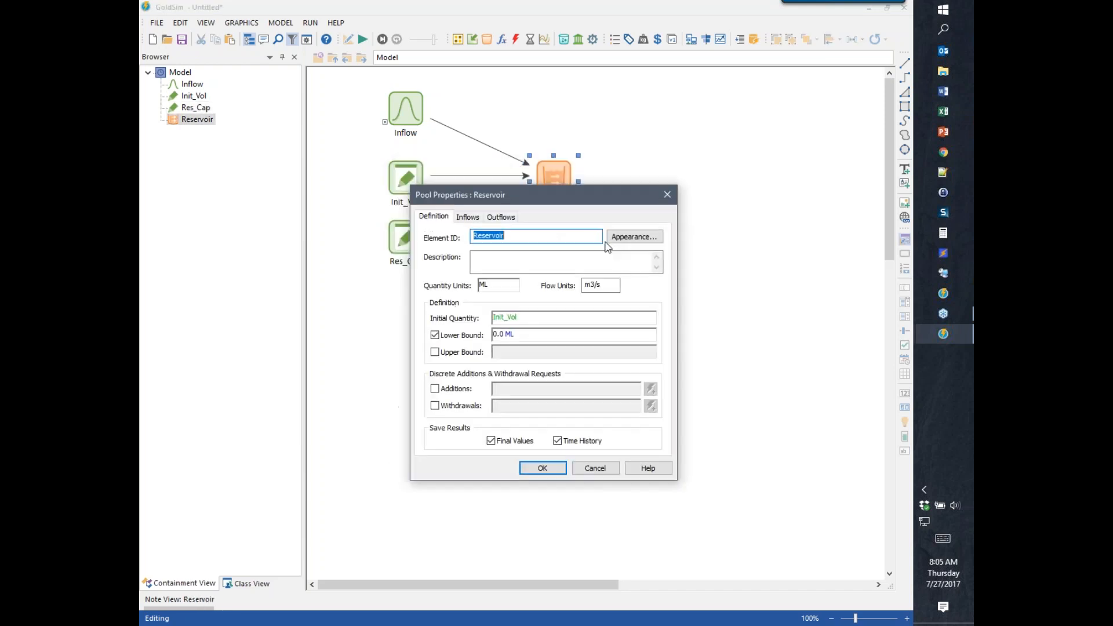
{"action": "left_click_drag", "start_coordinate": [628, 239], "coordinate": [628, 235]}
{"action": "left_click", "coordinate": [525, 394]}
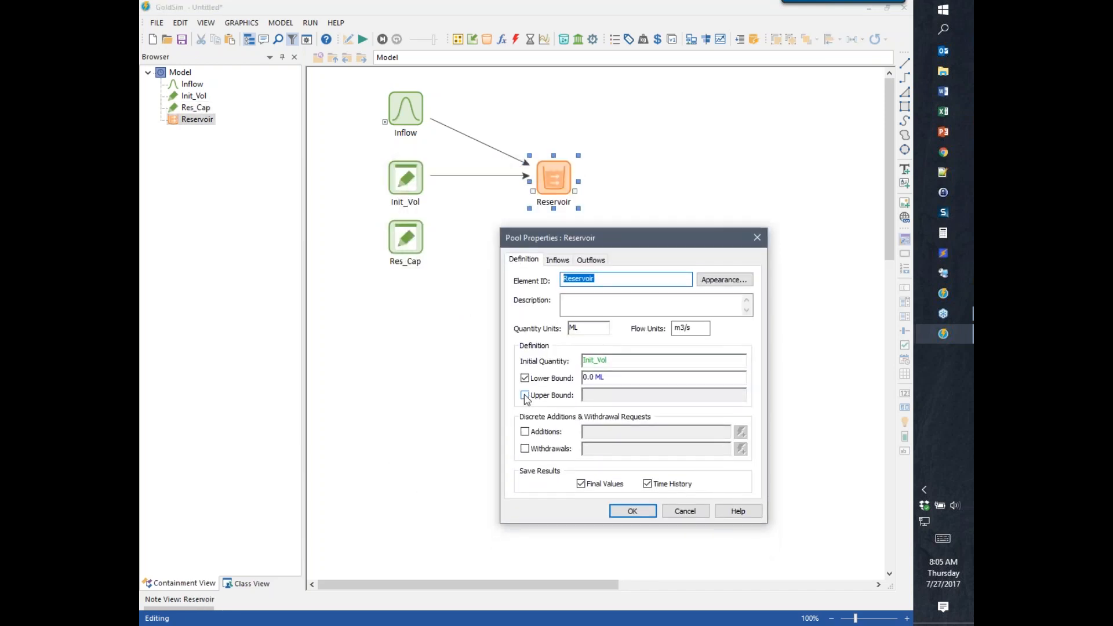
{"action": "key", "text": "Tab"}
{"action": "type", "text": "Res_Cap"}
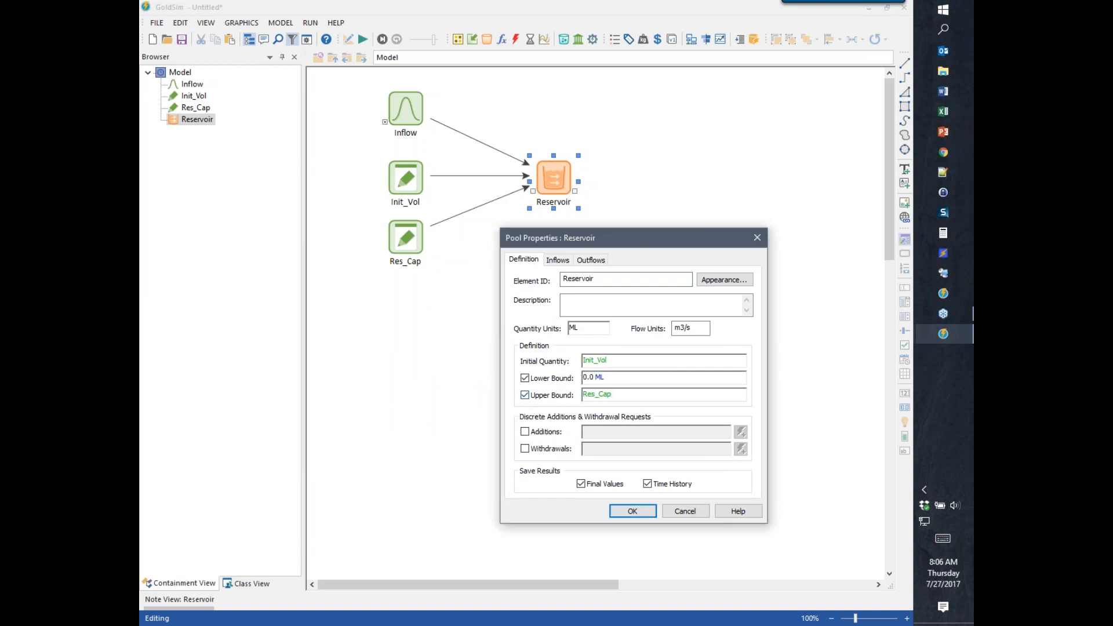
{"action": "left_click", "coordinate": [633, 511]}
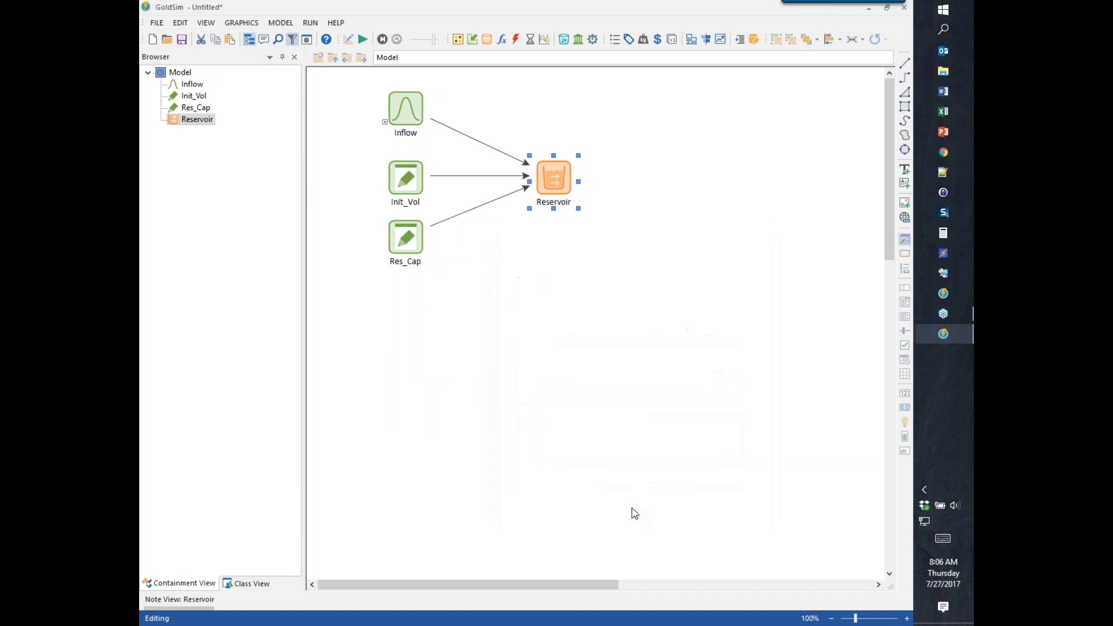
Move Reservoir closer to its input elements and shift the whole group down and to the left on the canvas.
{"action": "left_click_drag", "start_coordinate": [553, 177], "coordinate": [504, 177]}
{"action": "left_click", "coordinate": [602, 189]}
{"action": "key", "text": "ctrl+a"}
{"action": "left_click_drag", "start_coordinate": [426, 120], "coordinate": [363, 141]}
{"action": "left_click", "coordinate": [415, 149]}
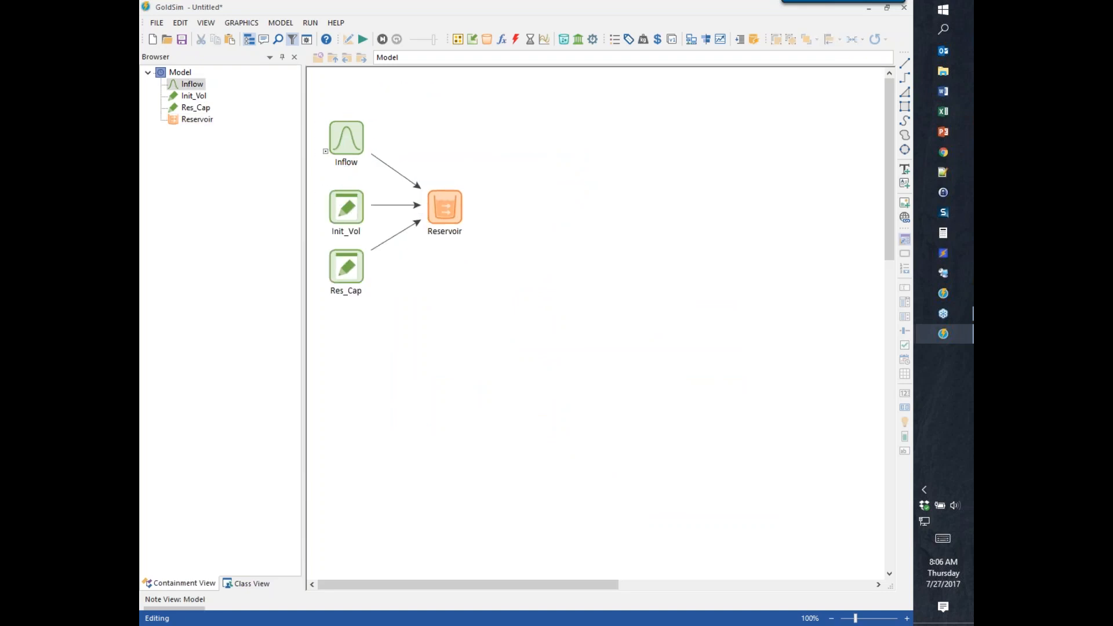
Add a Lookup Table element named Elev_Area_Table right of Reservoir, described as "Relationship between water level and area".
{"action": "left_click", "coordinate": [472, 39]}
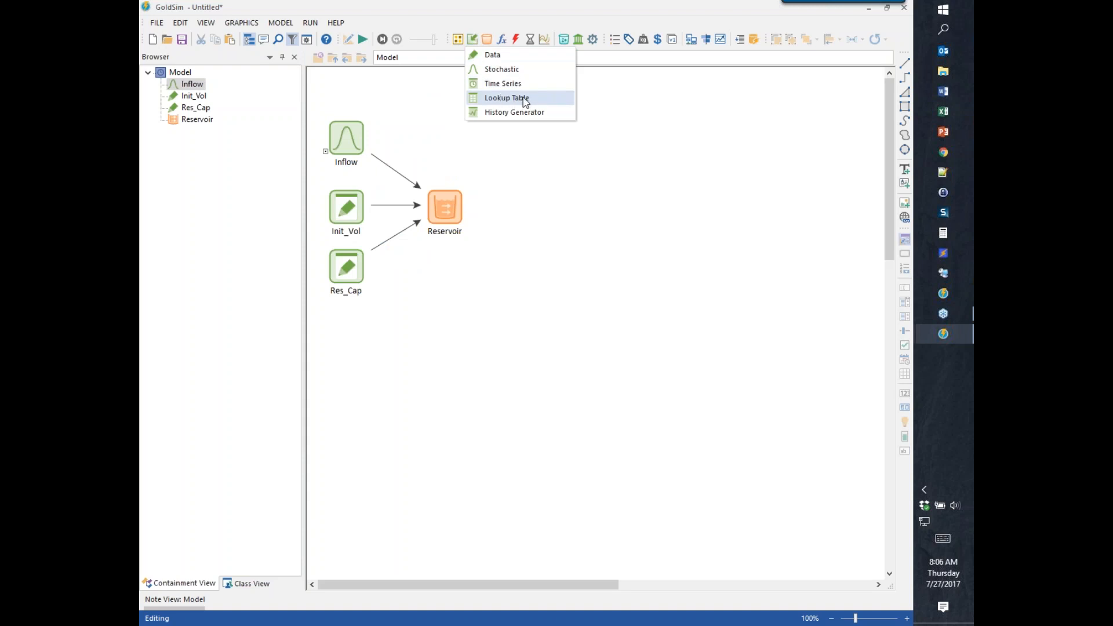
{"action": "left_click", "coordinate": [539, 103]}
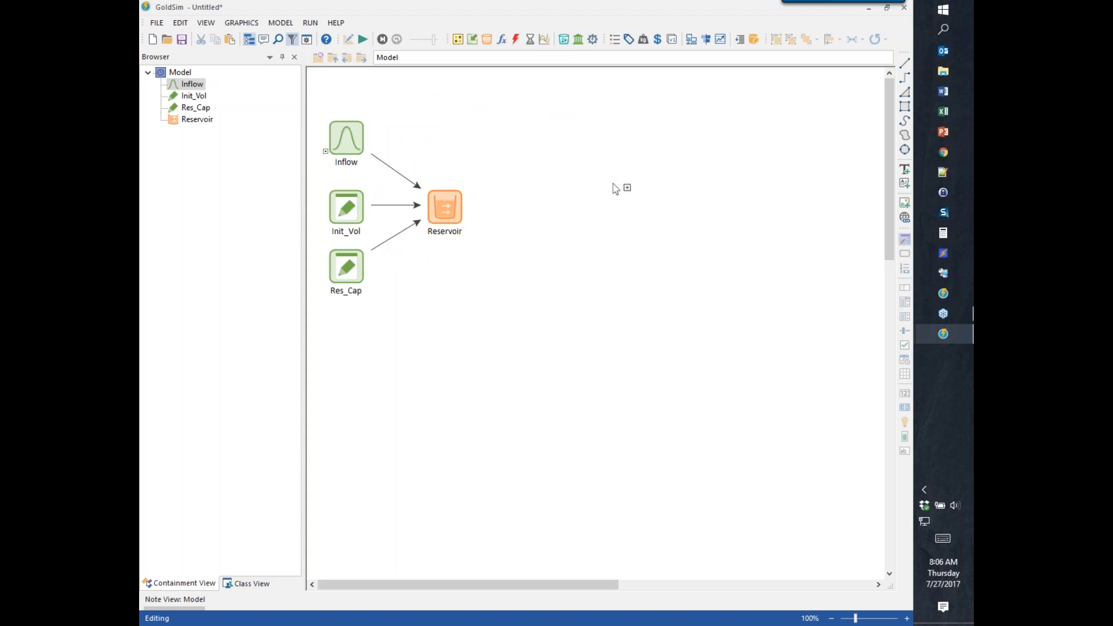
{"action": "left_click", "coordinate": [638, 200]}
{"action": "left_click_drag", "start_coordinate": [473, 168], "coordinate": [625, 246]}
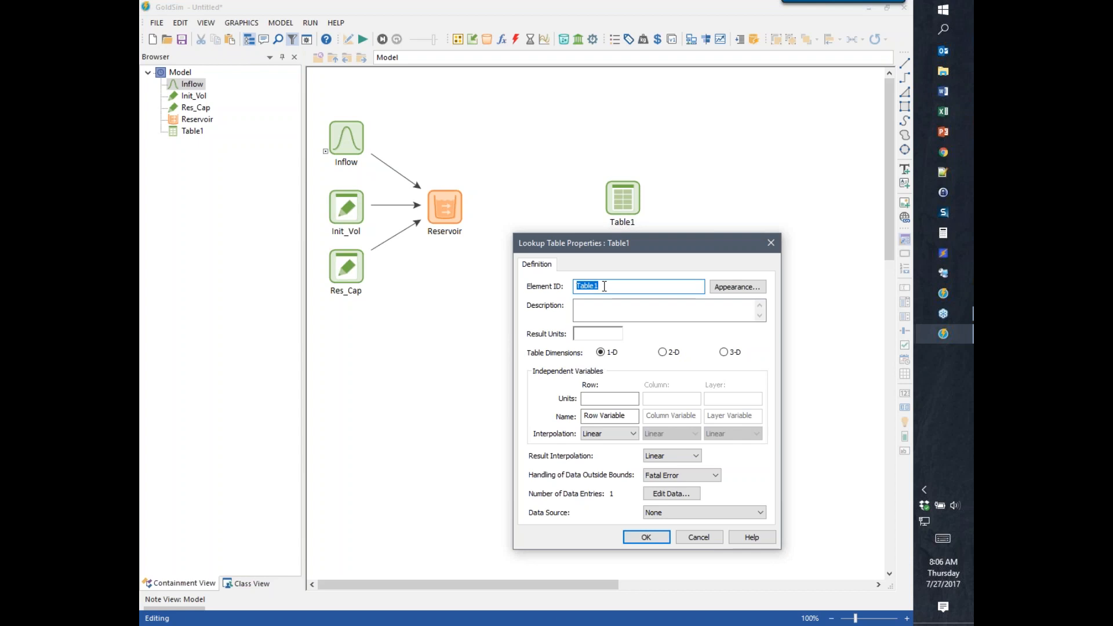
{"action": "type", "text": "Elev_Area_Tabl"}
{"action": "key", "text": "Tab"}
{"action": "key", "text": "Tab"}
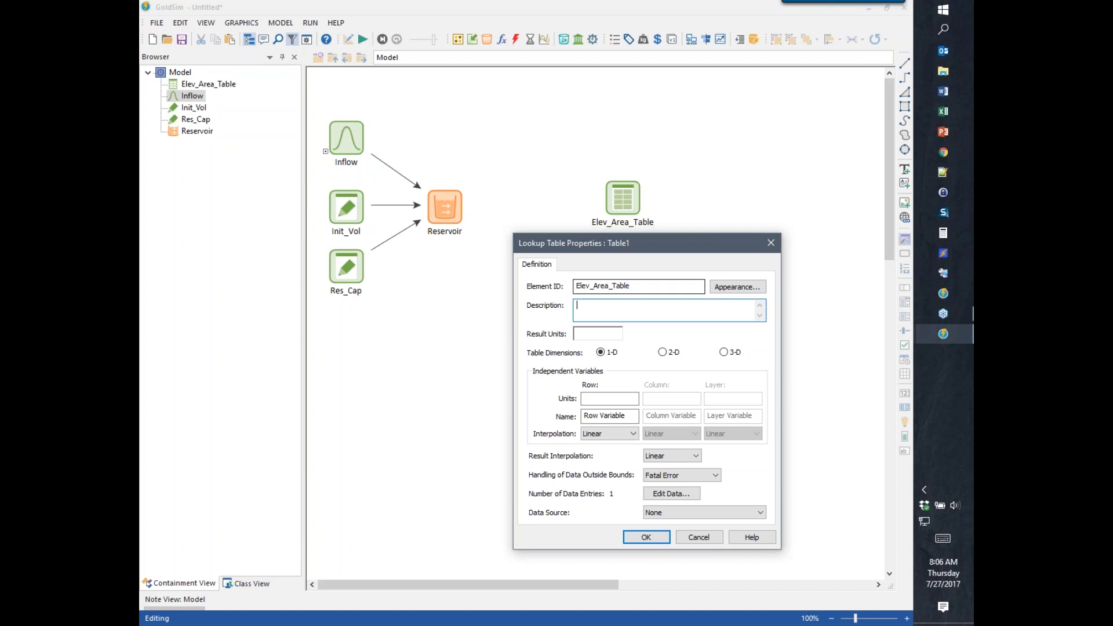
{"action": "type", "text": "Relationship between eleva"}
{"action": "key", "text": "BackSpace"}
{"action": "type", "text": "water level and are"}
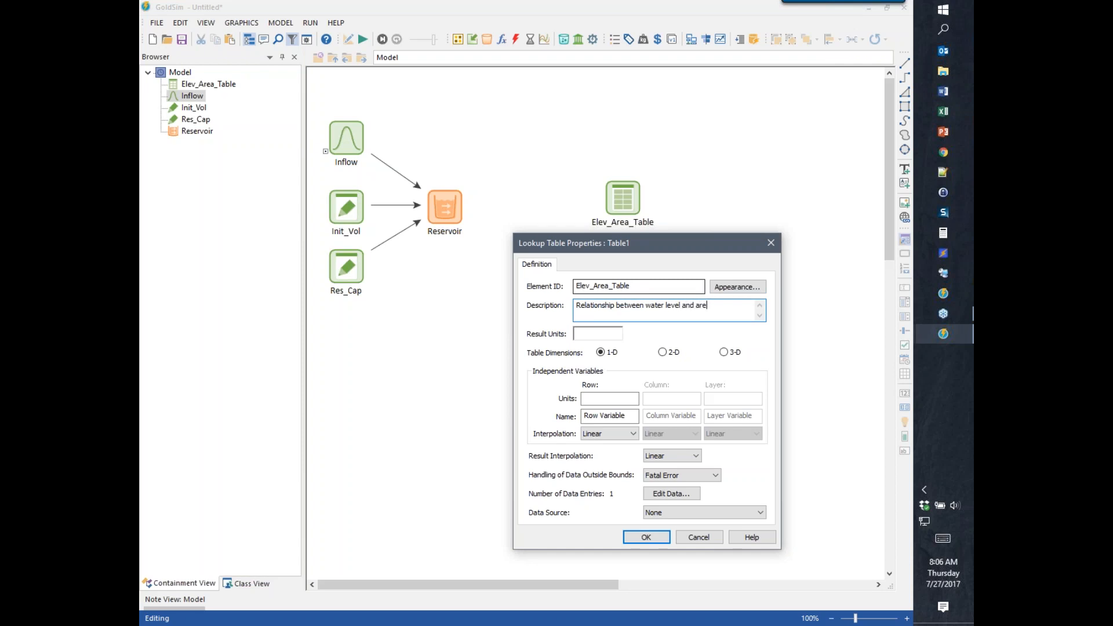
Set Elev_Area_Table's result units to ha and its row variable units to m.
{"action": "left_click", "coordinate": [586, 331]}
{"action": "type", "text": "ha"}
{"action": "left_click", "coordinate": [605, 396]}
{"action": "type", "text": "m"}
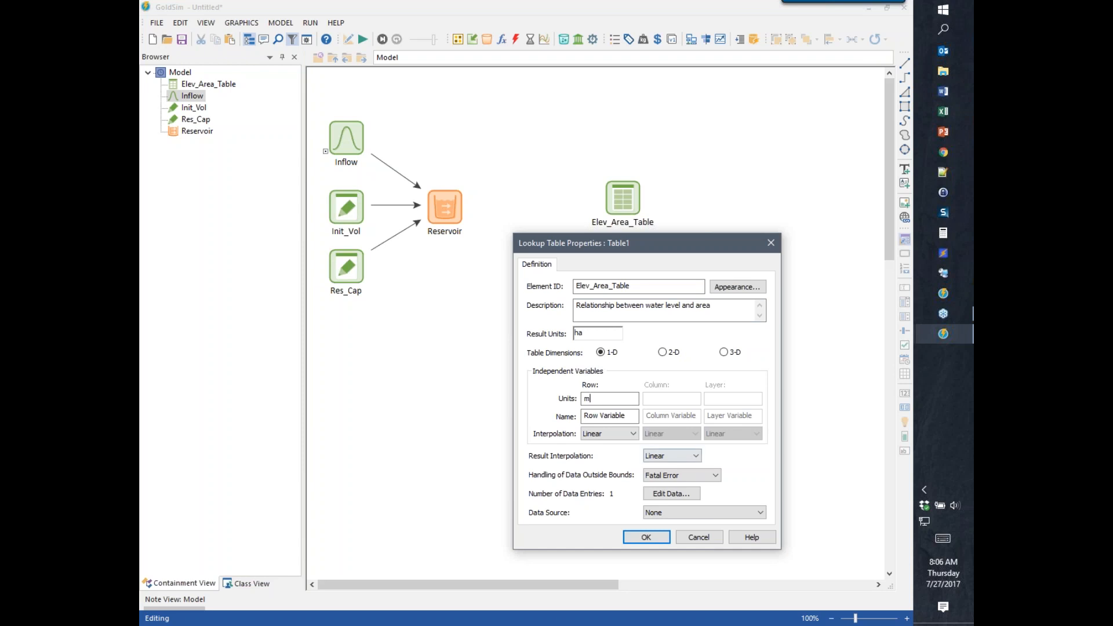
Add a second row to Elev_Area_Table's data with 10 m and 100 ha, and apply the table settings.
{"action": "left_click", "coordinate": [672, 494]}
{"action": "left_click", "coordinate": [781, 343]}
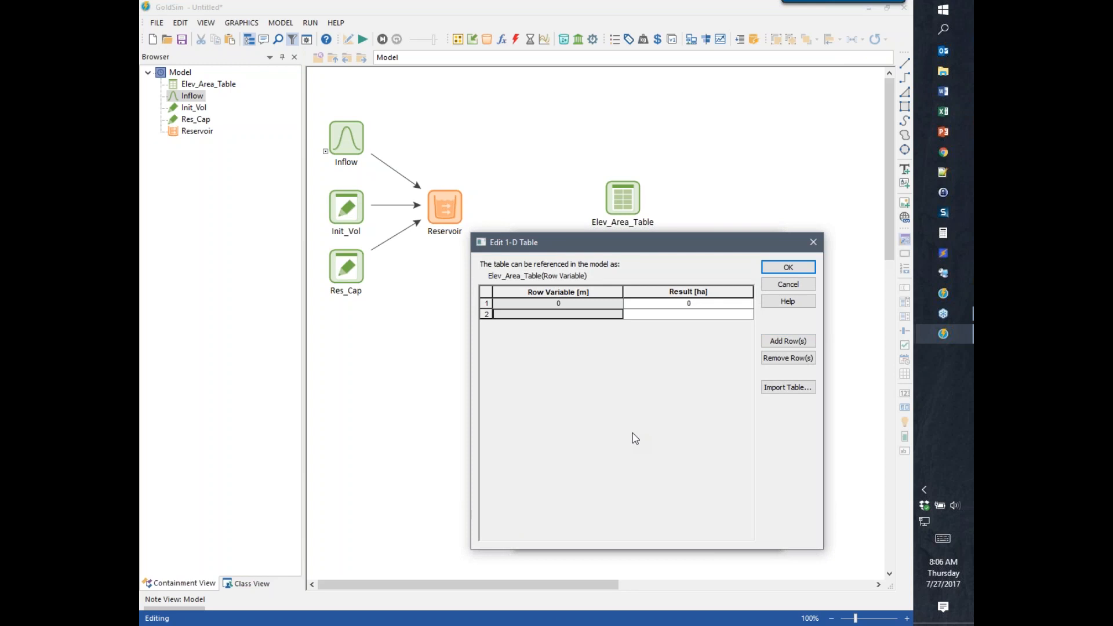
{"action": "type", "text": "10"}
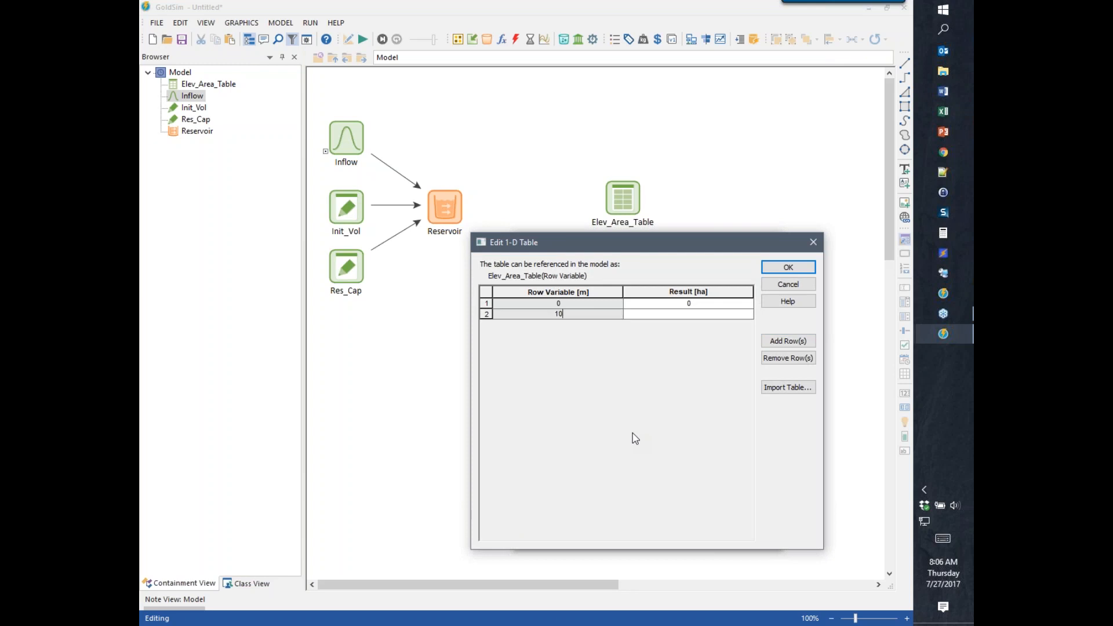
{"action": "left_click", "coordinate": [699, 314]}
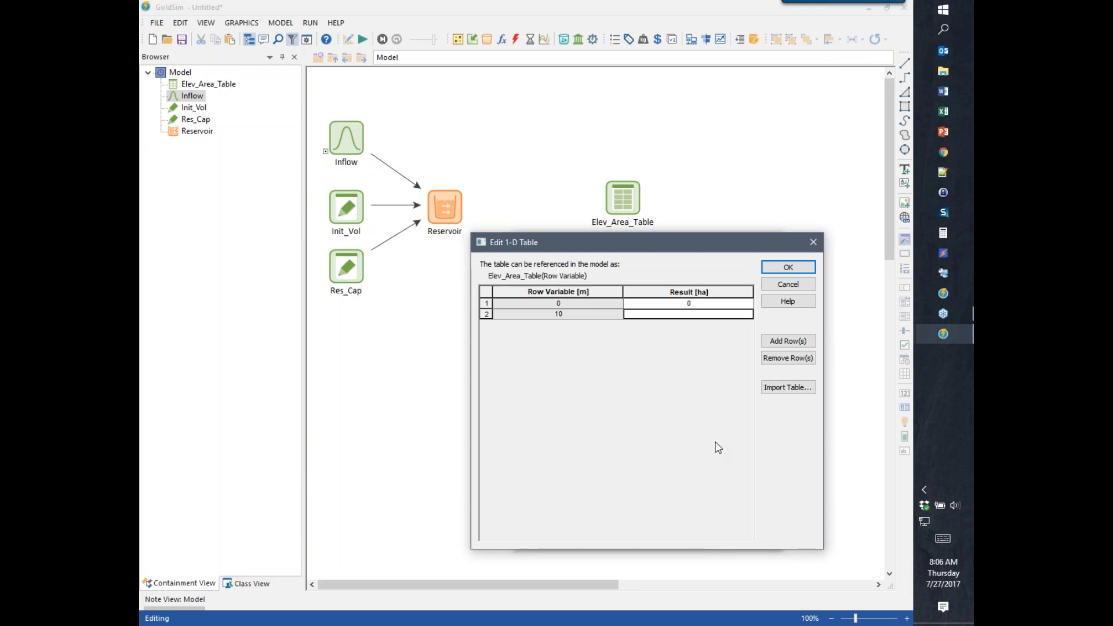
{"action": "type", "text": "100"}
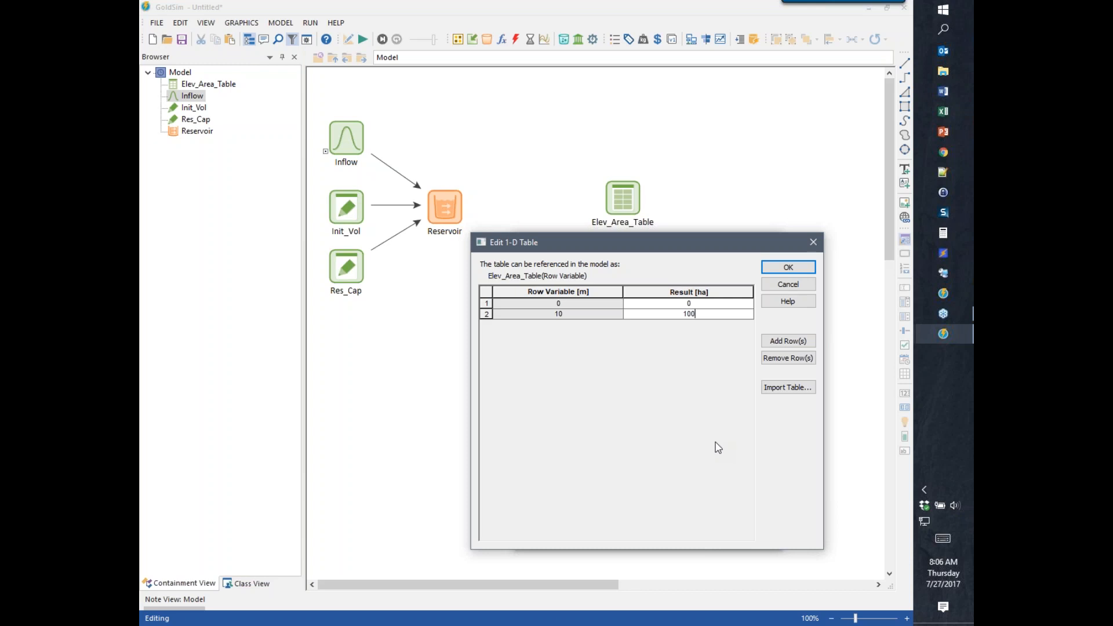
{"action": "left_click", "coordinate": [788, 268]}
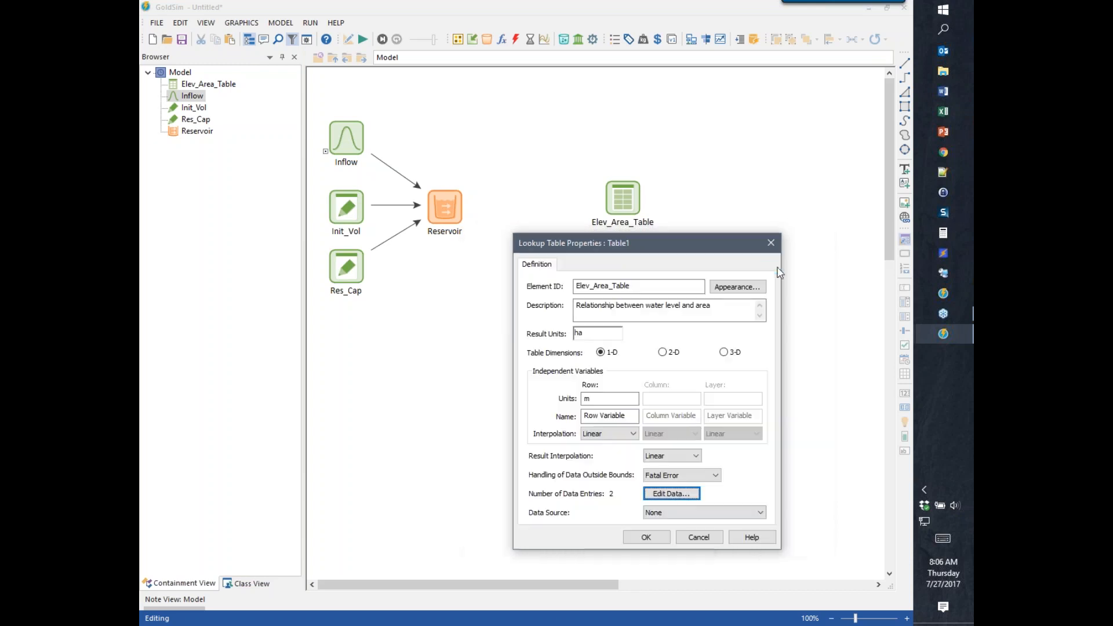
{"action": "left_click", "coordinate": [645, 538]}
Move Elev_Area_Table up slightly and add an Expression element named Depth between it and Reservoir, with display units of m.
{"action": "mouse_move", "coordinate": [625, 197]}
{"action": "left_click_drag", "start_coordinate": [625, 197], "coordinate": [635, 157]}
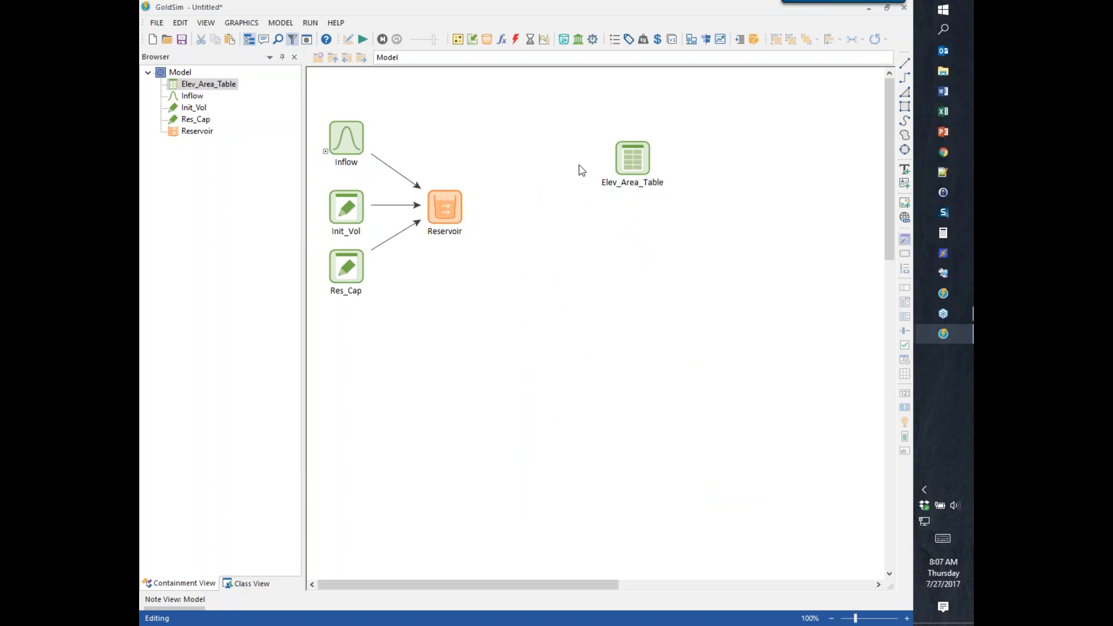
{"action": "left_click", "coordinate": [501, 39]}
{"action": "left_click", "coordinate": [520, 55]}
{"action": "left_click", "coordinate": [528, 158]}
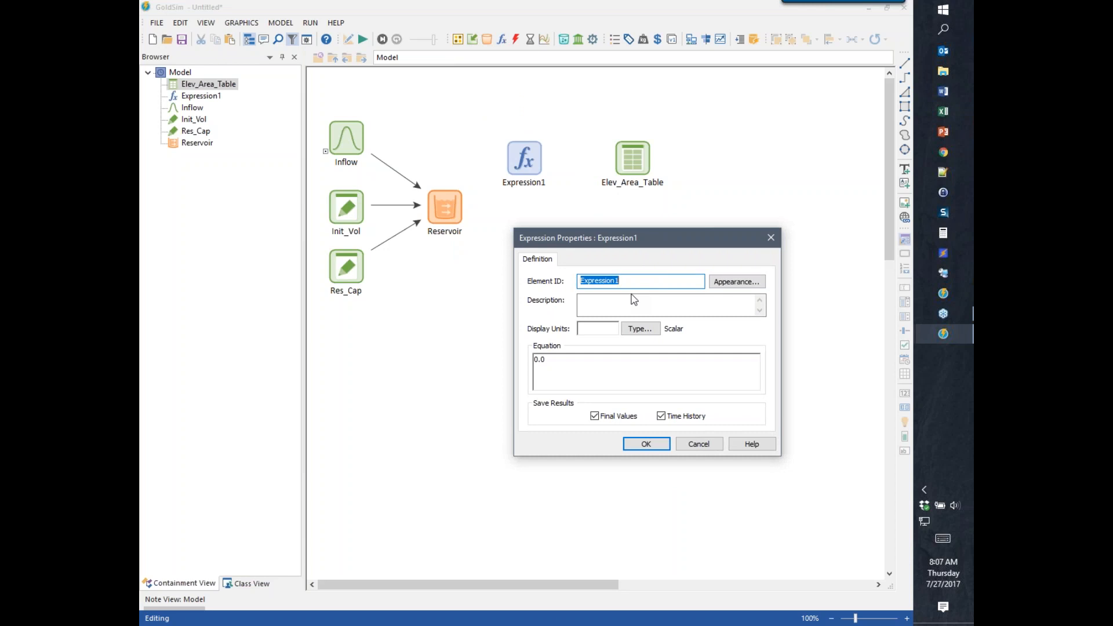
{"action": "type", "text": "Depth"}
{"action": "left_click", "coordinate": [593, 329]}
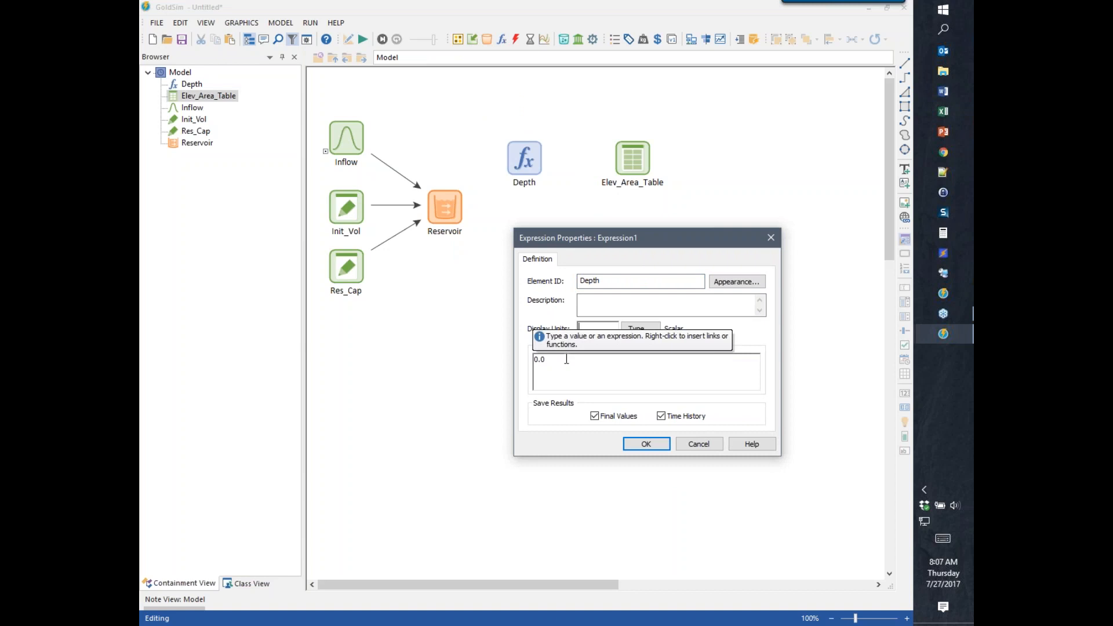
{"action": "type", "text": "m"}
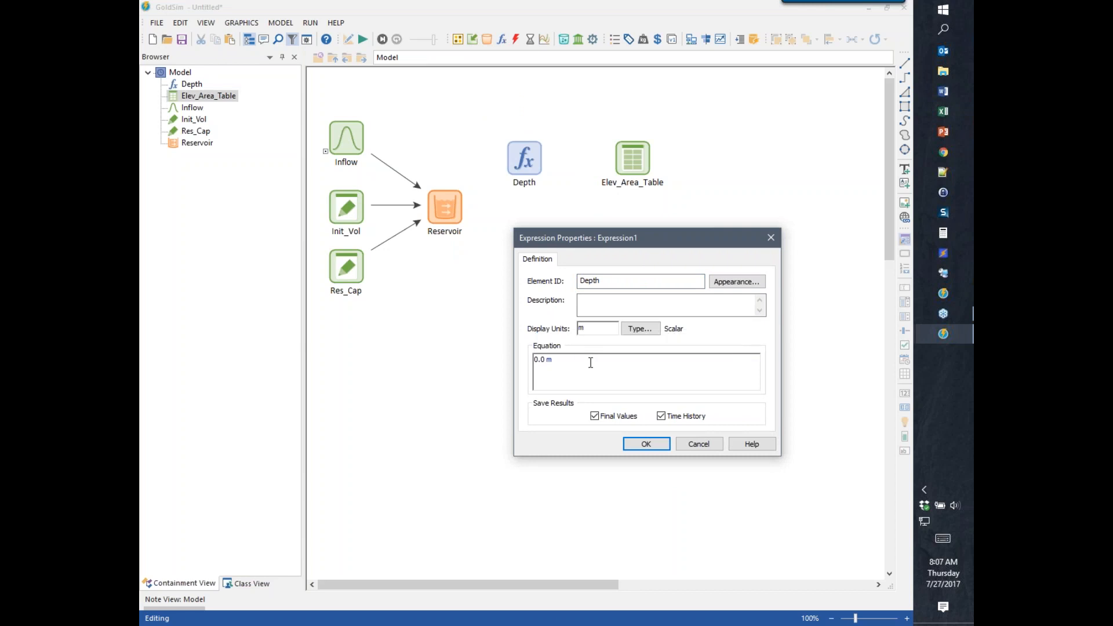
Begin the Depth equation as a call to Elev_Area_Table with Reservoir as its first argument.
{"action": "left_click", "coordinate": [478, 377]}
{"action": "type", "text": "Elev_Area_Table"}
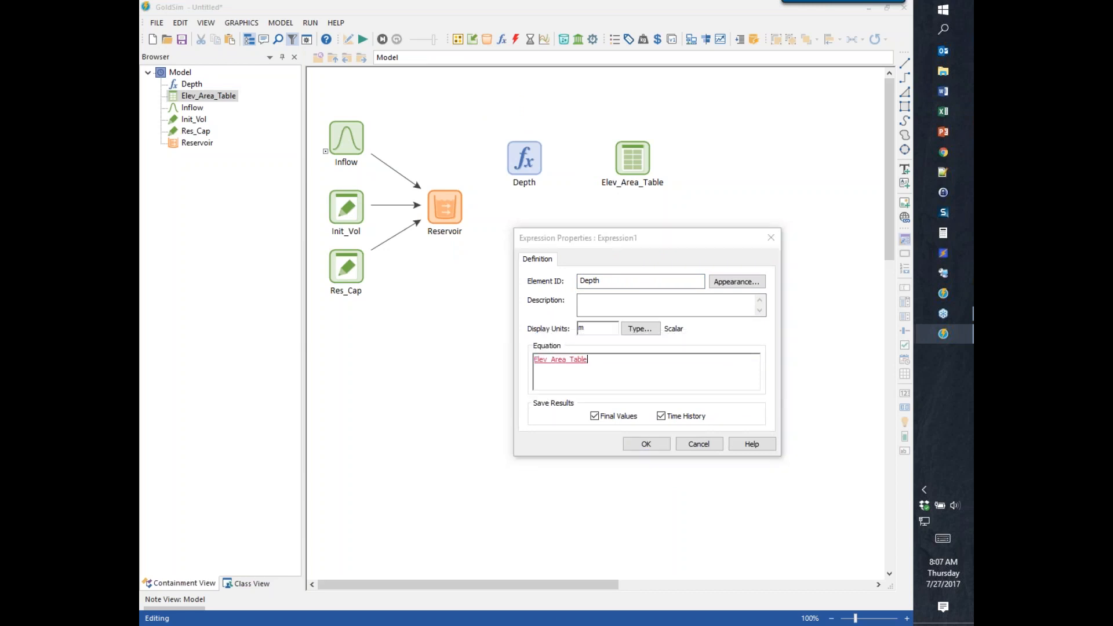
{"action": "type", "text": "(Res_Cap"}
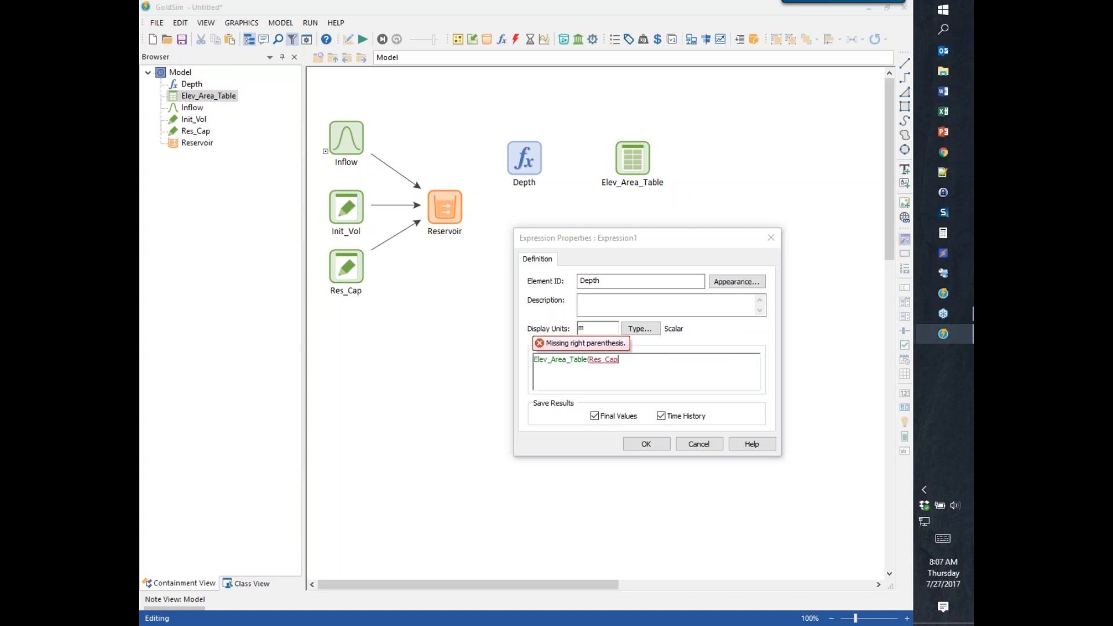
{"action": "key", "text": "BackSpace"}
{"action": "key", "text": "BackSpace"}
{"action": "key", "text": "BackSpace"}
{"action": "key", "text": "BackSpace"}
{"action": "type", "text": "ervoir,"}
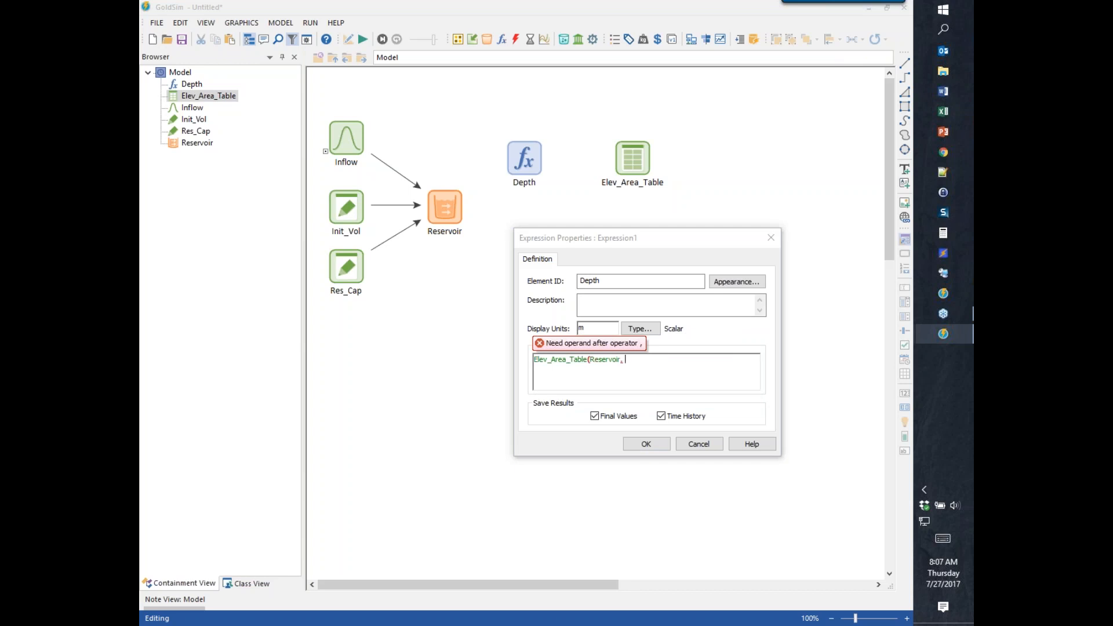
Complete the Depth equation with the table constant TBL_Inv_Integral as second argument and apply the expression.
{"action": "type", "text": "tb"}
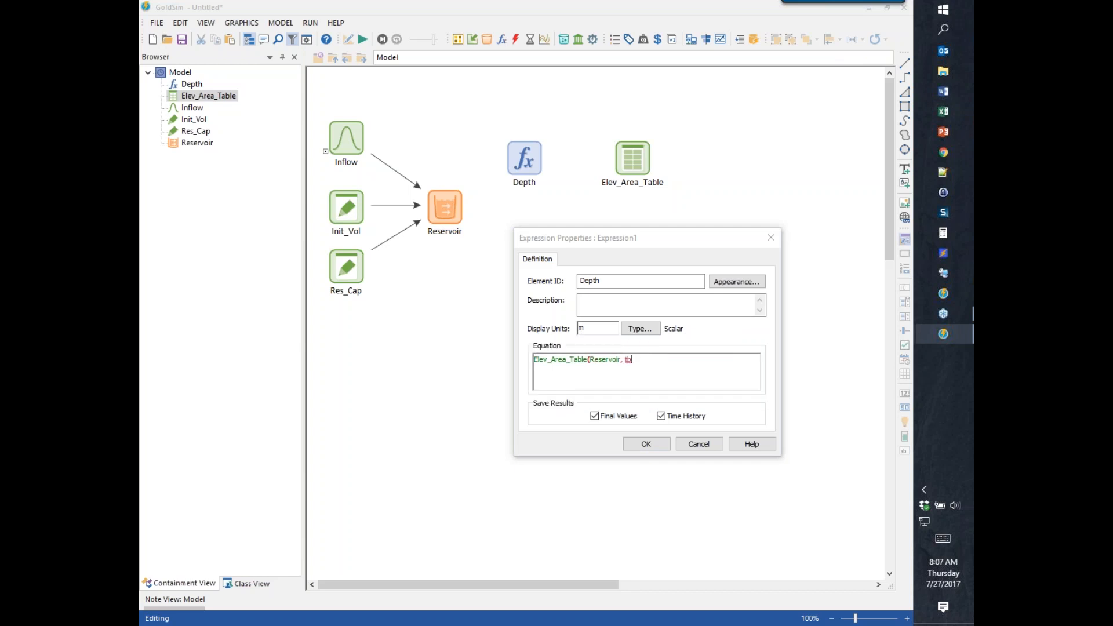
{"action": "key", "text": "BackSpace"}
{"action": "key", "text": "BackSpace"}
{"action": "key", "text": "BackSpace"}
{"action": "right_click", "coordinate": [631, 359]}
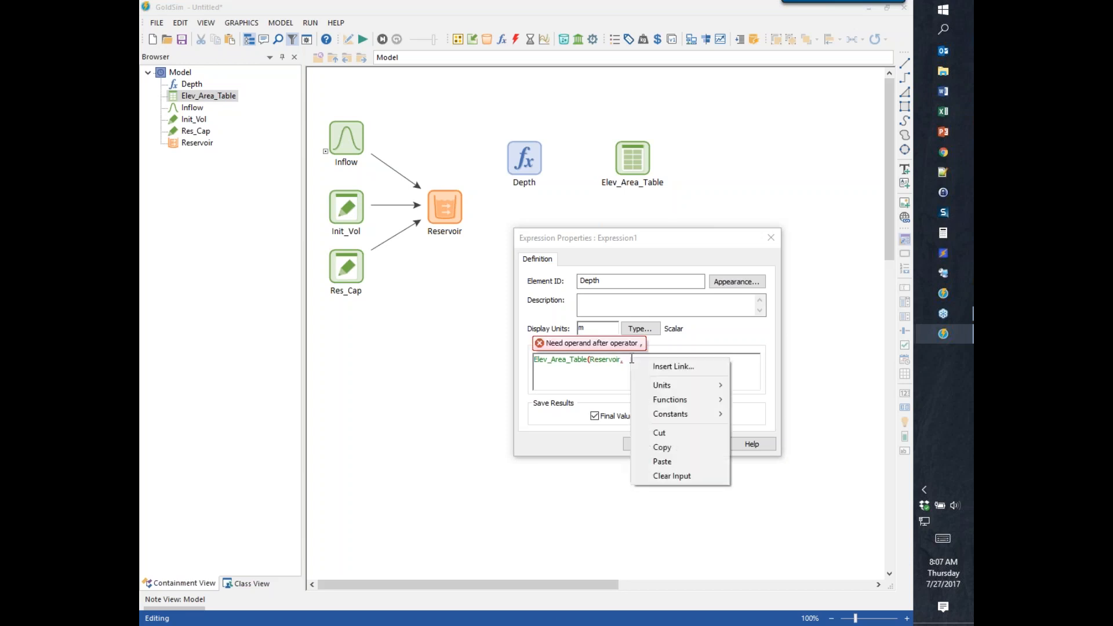
{"action": "mouse_move", "coordinate": [694, 400]}
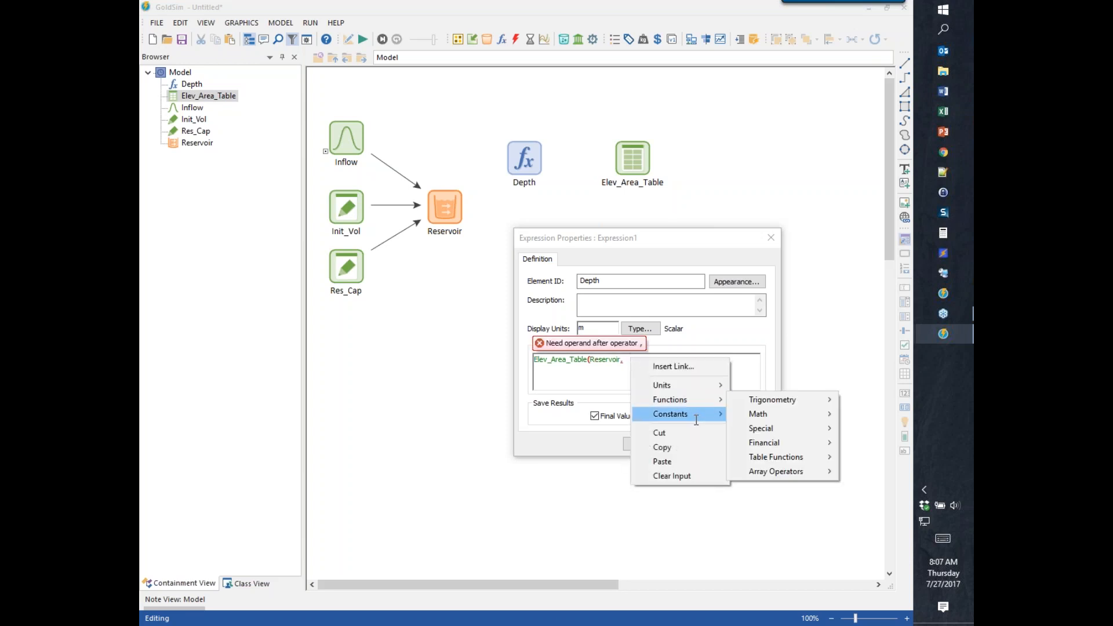
{"action": "mouse_move", "coordinate": [772, 359]}
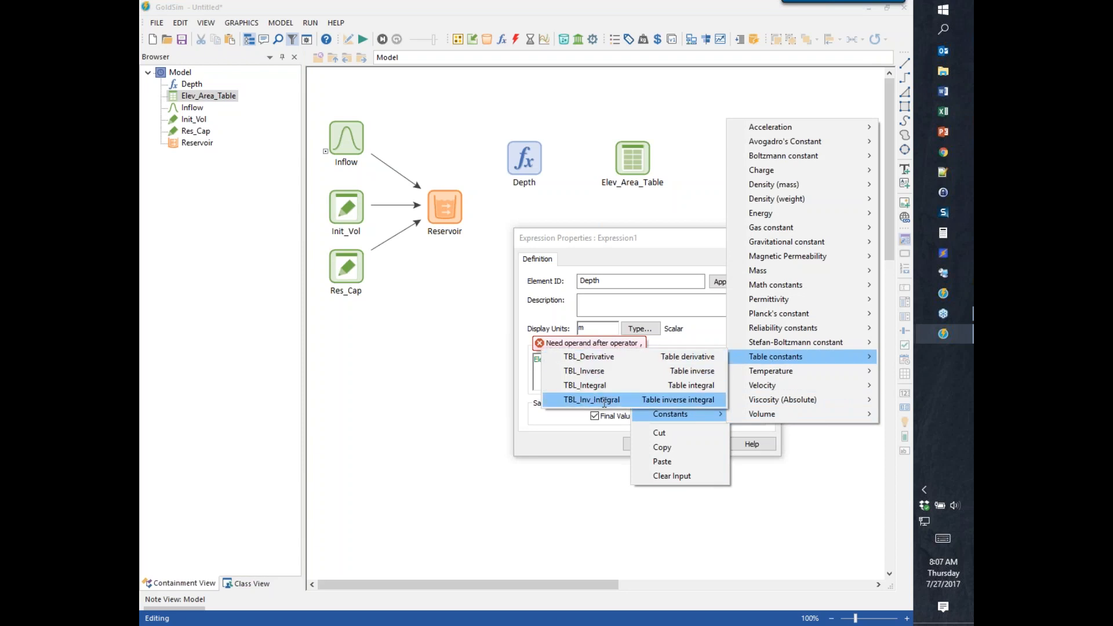
{"action": "left_click", "coordinate": [585, 400]}
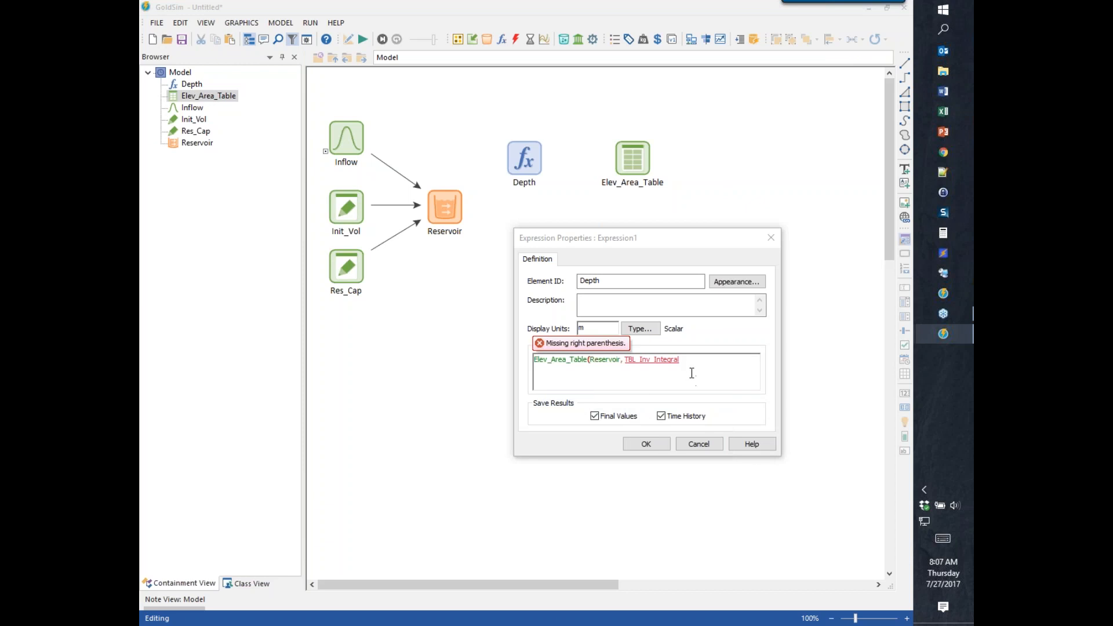
{"action": "type", "text": ")"}
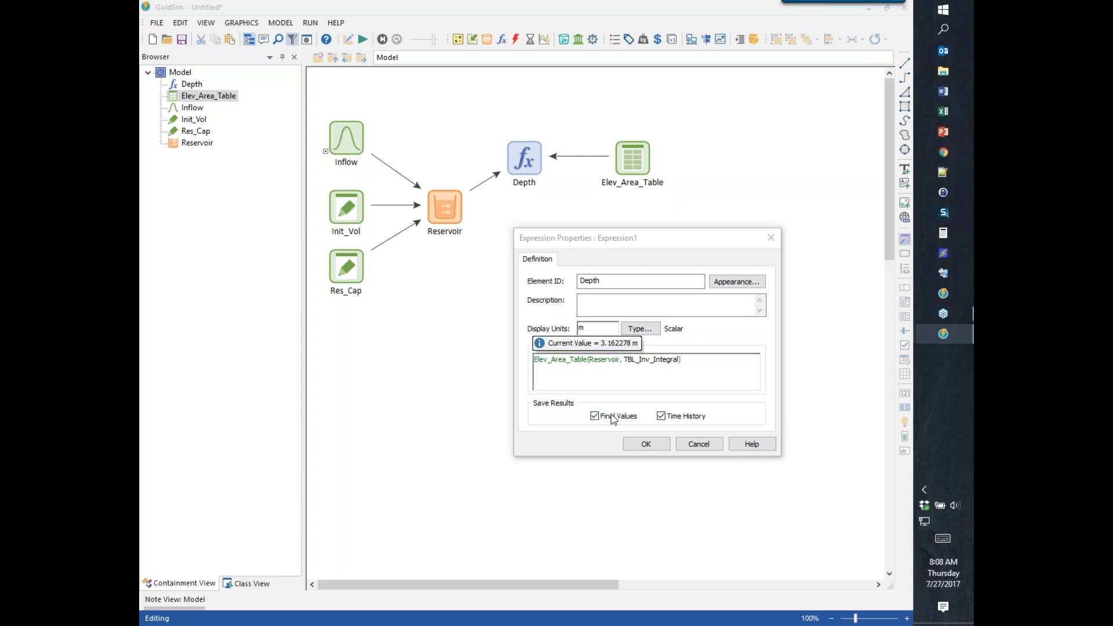
{"action": "mouse_move", "coordinate": [581, 368]}
{"action": "left_click", "coordinate": [631, 447]}
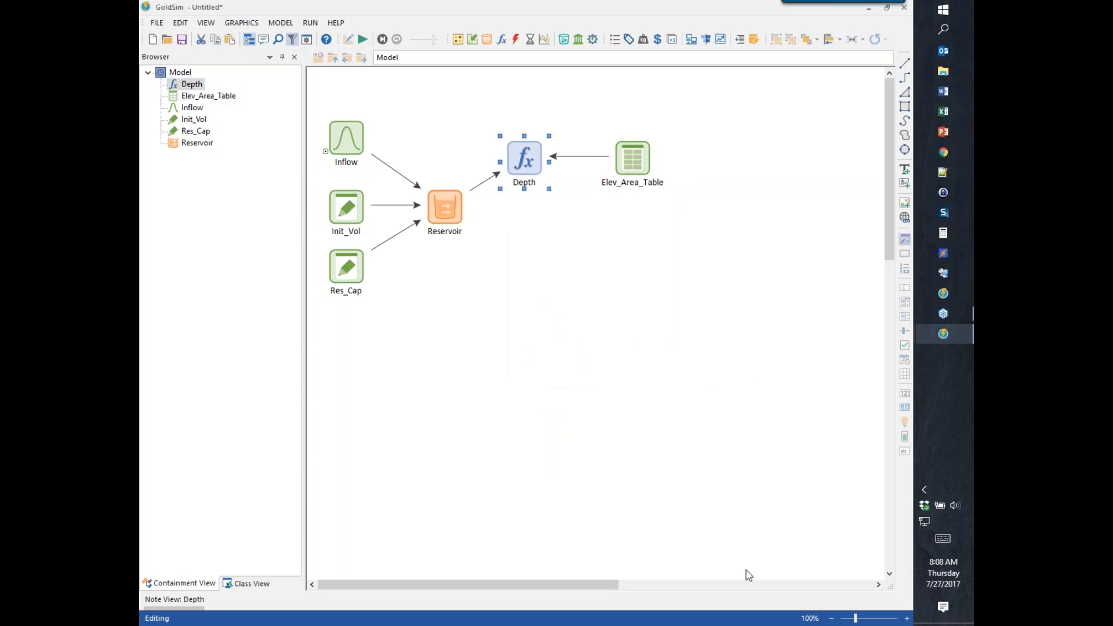
Duplicate the Depth expression, place the copy directly below the original, and name it Area.
{"action": "key", "text": "ctrl+c"}
{"action": "key", "text": "ctrl+v"}
{"action": "left_click_drag", "start_coordinate": [638, 261], "coordinate": [543, 258]}
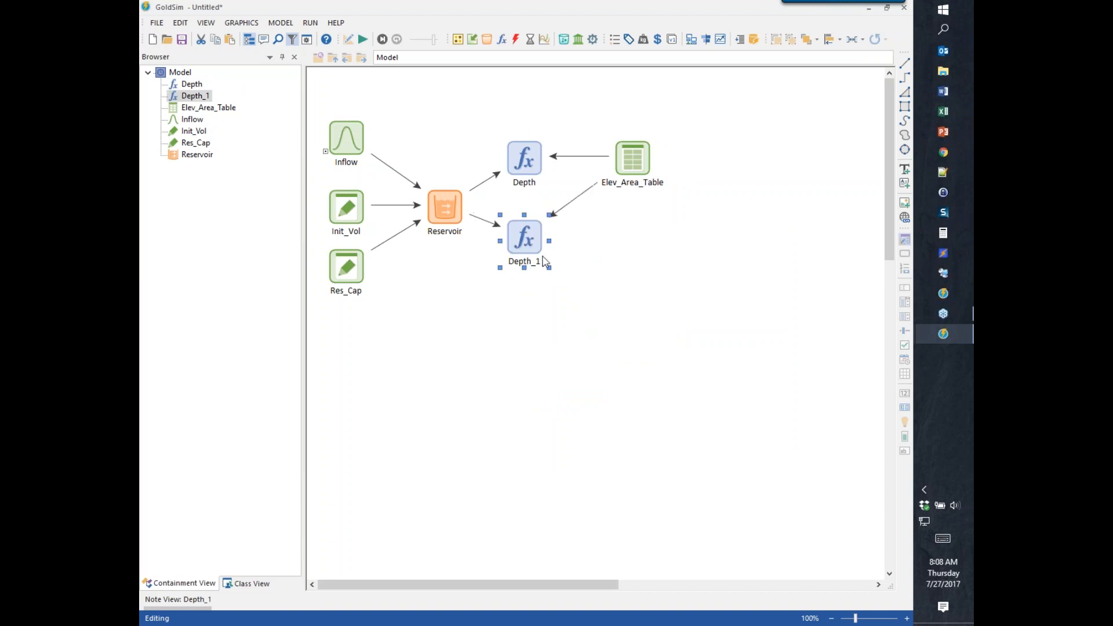
{"action": "double_click", "coordinate": [510, 253]}
{"action": "type", "text": "Area"}
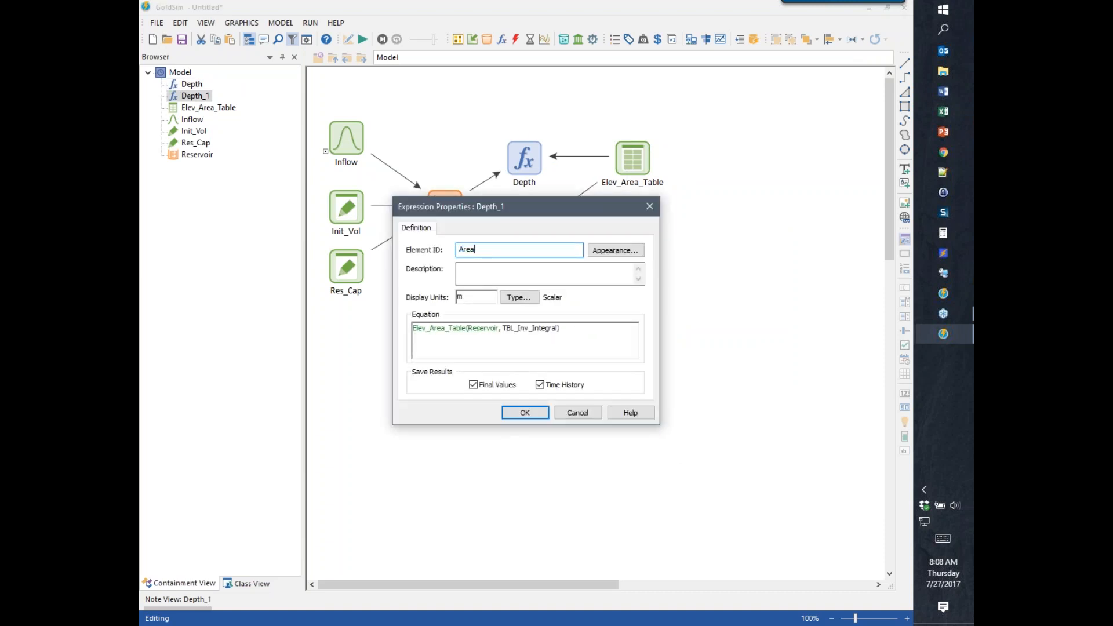
Describe the Area expression as "Water surface area in the reservoir" and set its display units to ha.
{"action": "key", "text": "Tab"}
{"action": "type", "text": "Water surface area "}
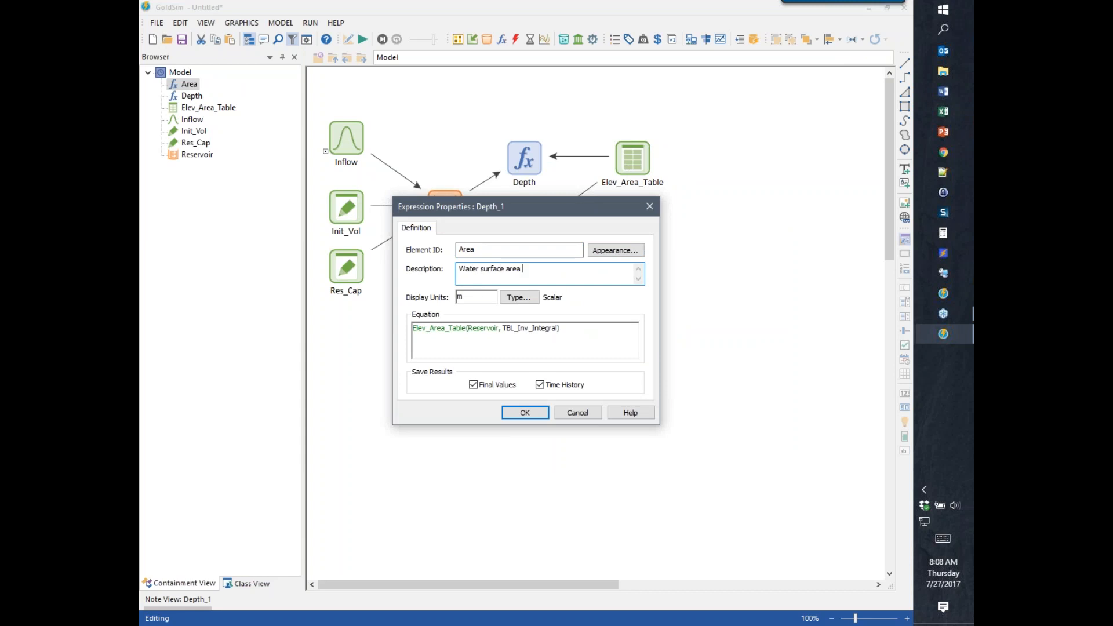
{"action": "type", "text": "in the reservoir"}
{"action": "key", "text": "Tab"}
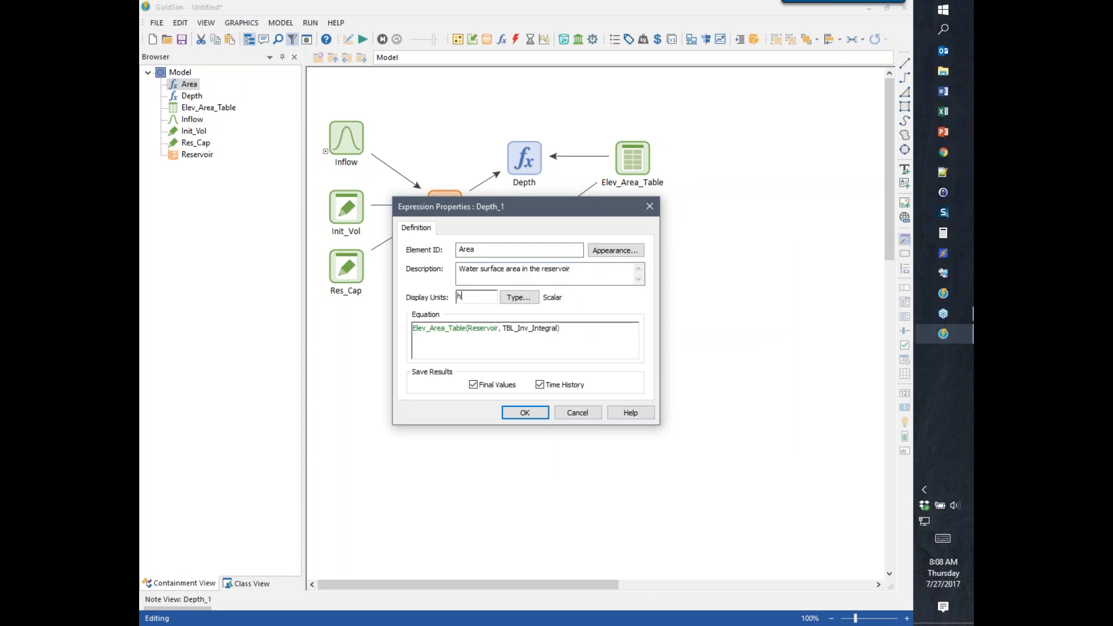
{"action": "key", "text": "Tab"}
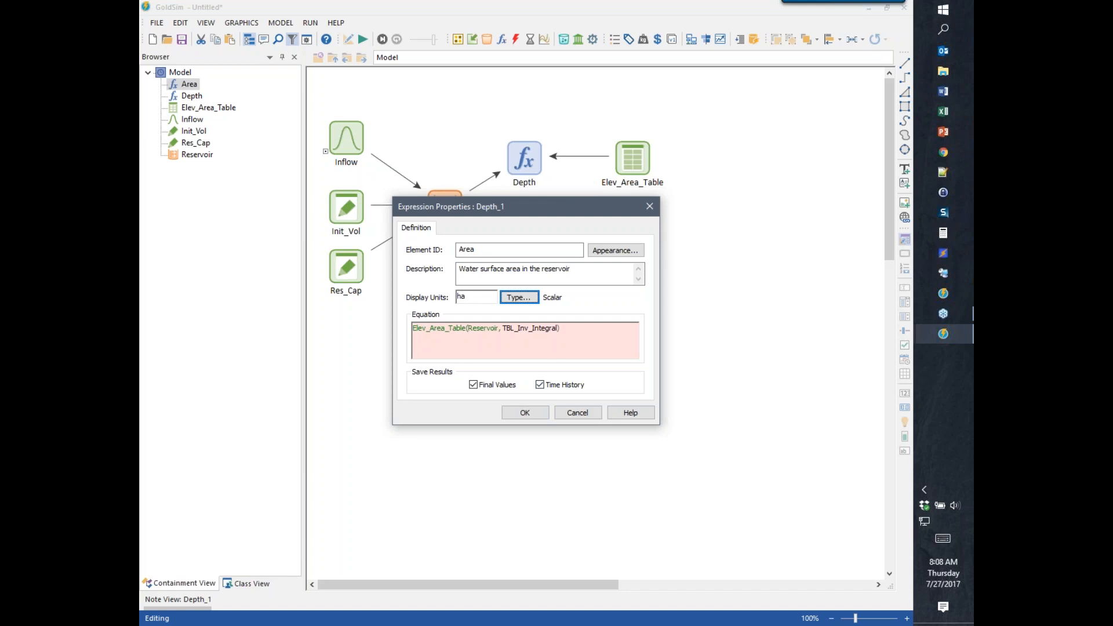
Change the Area equation to Elev_Area_Table(Depth) and apply the expression.
{"action": "key", "text": "Tab"}
{"action": "key", "text": "Left"}
{"action": "key", "text": "BackSpace"}
{"action": "key", "text": "BackSpace"}
{"action": "key", "text": "BackSpace"}
{"action": "key", "text": "BackSpace"}
{"action": "key", "text": "BackSpace"}
{"action": "key", "text": "BackSpace"}
{"action": "key", "text": "BackSpace"}
{"action": "key", "text": "BackSpace"}
{"action": "key", "text": "BackSpace"}
{"action": "key", "text": "BackSpace"}
{"action": "key", "text": "BackSpace"}
{"action": "key", "text": "BackSpace"}
{"action": "key", "text": "BackSpace"}
{"action": "key", "text": "BackSpace"}
{"action": "key", "text": "BackSpace"}
{"action": "key", "text": "BackSpace"}
{"action": "key", "text": "BackSpace"}
{"action": "key", "text": "BackSpace"}
{"action": "key", "text": "BackSpace"}
{"action": "key", "text": "BackSpace"}
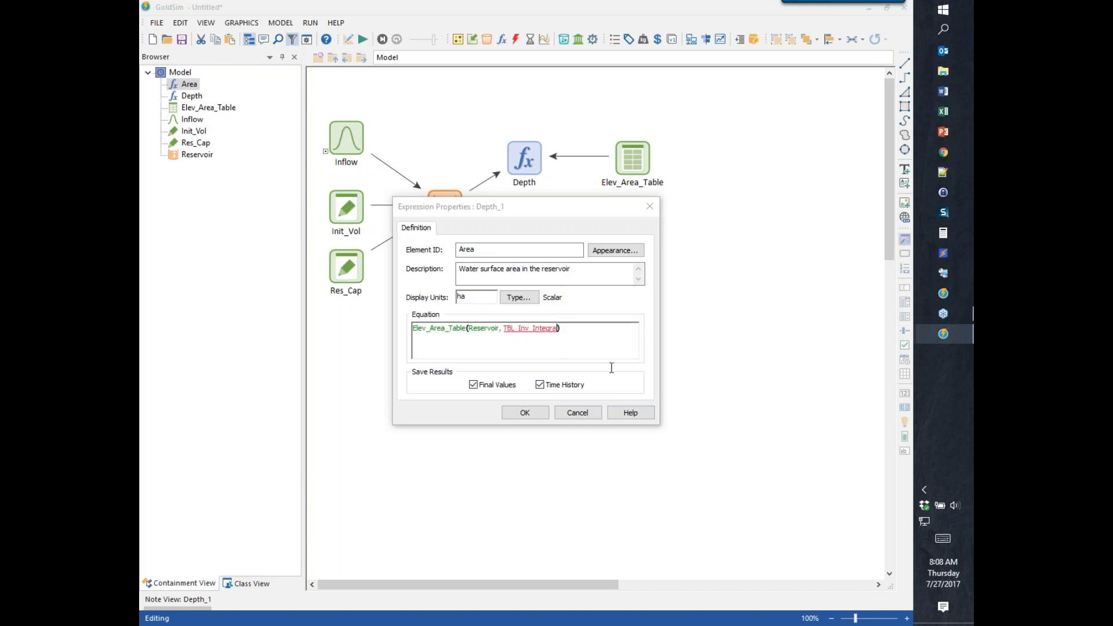
{"action": "key", "text": "BackSpace"}
{"action": "key", "text": "BackSpace"}
{"action": "key", "text": "BackSpace"}
{"action": "key", "text": "BackSpace"}
{"action": "key", "text": "BackSpace"}
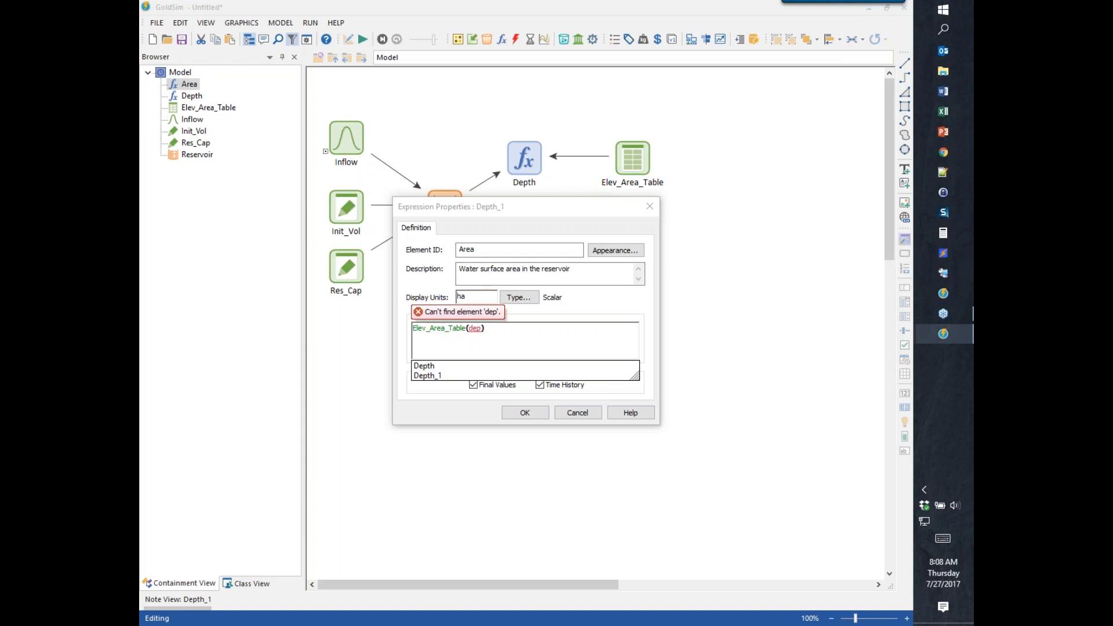
{"action": "key", "text": "Return"}
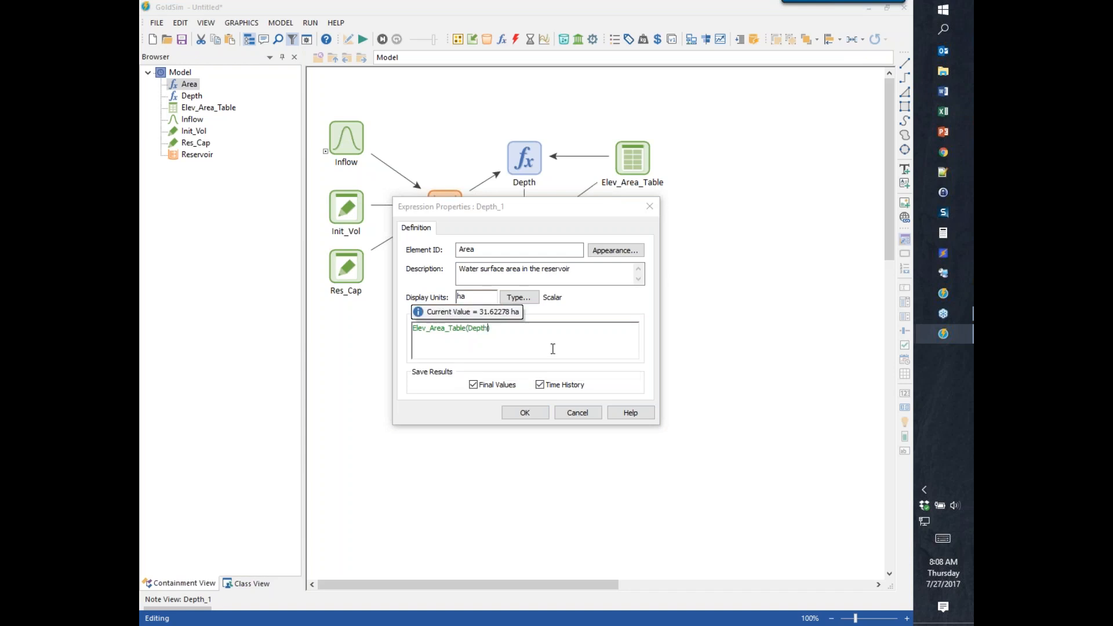
{"action": "left_click", "coordinate": [525, 412]}
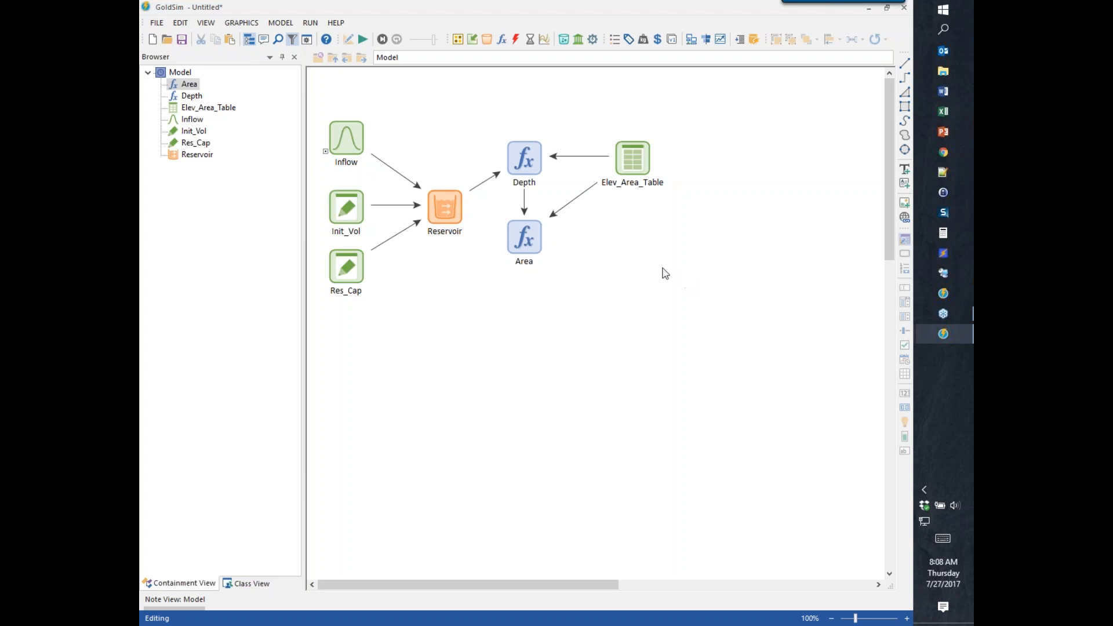
Add a Data element named Evap_Rate below Elev_Area_Table.
{"action": "left_click", "coordinate": [473, 39]}
{"action": "left_click", "coordinate": [492, 55]}
{"action": "left_click", "coordinate": [720, 316]}
{"action": "type", "text": "E"}
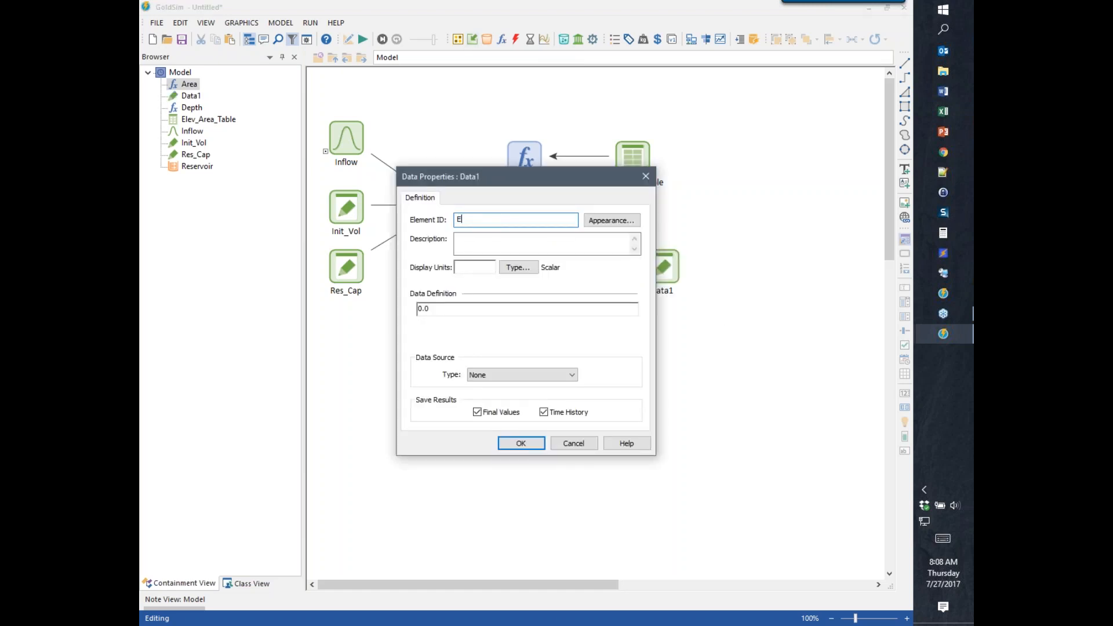
{"action": "type", "text": "vap_Rate"}
Set Evap_Rate's display units to mm/d and its value to 1, and apply.
{"action": "key", "text": "Tab"}
{"action": "key", "text": "Tab"}
{"action": "key", "text": "Tab"}
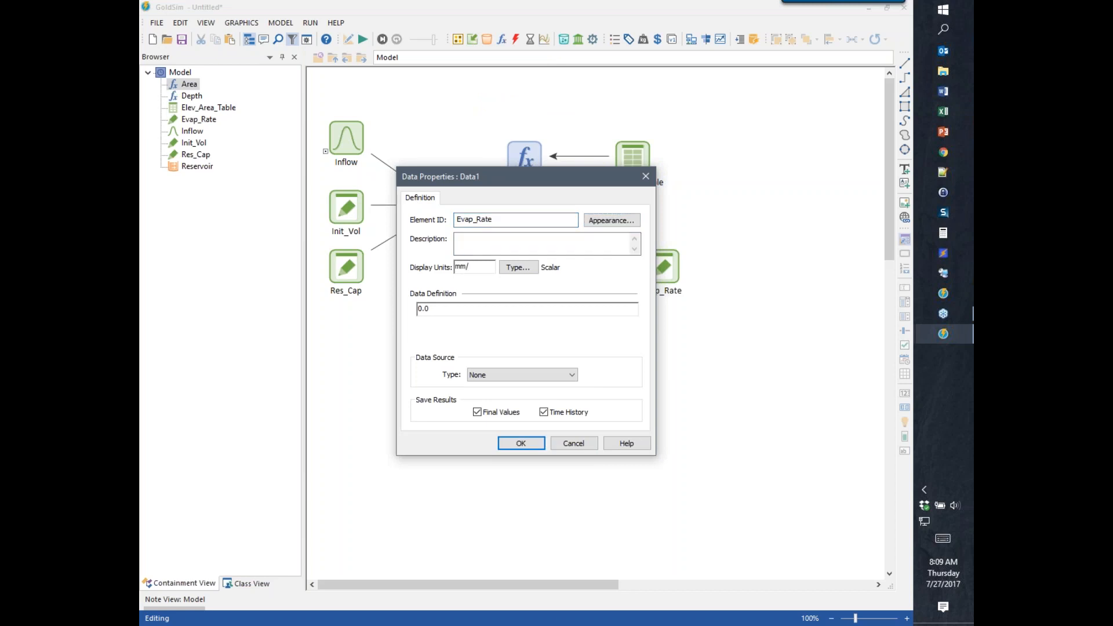
{"action": "key", "text": "Tab"}
{"action": "key", "text": "Tab"}
{"action": "type", "text": "1"}
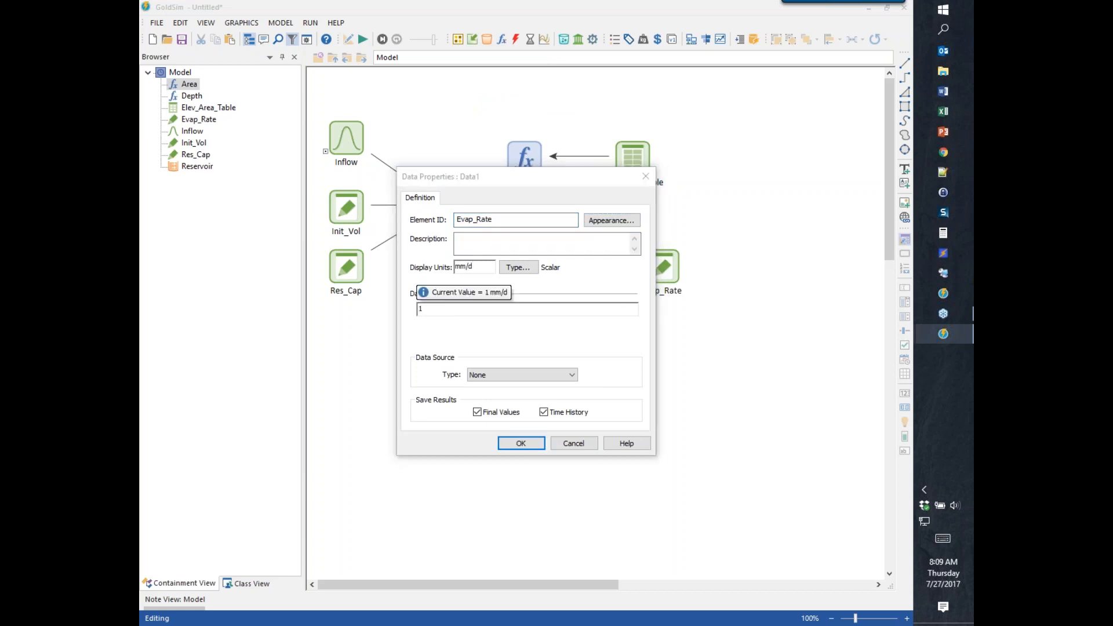
{"action": "left_click", "coordinate": [520, 444]}
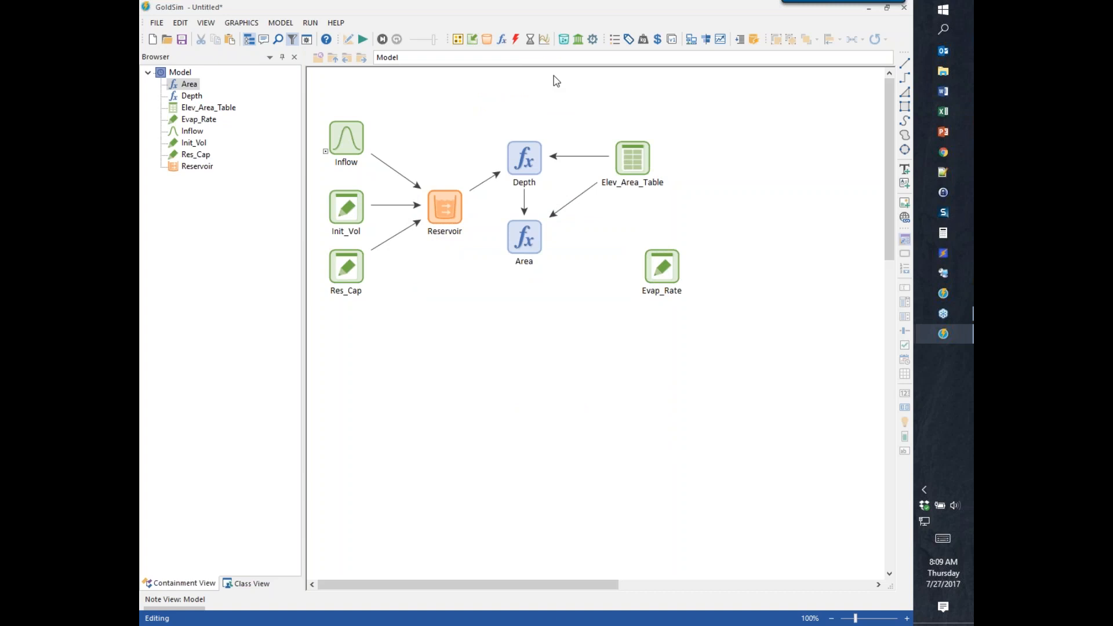
Rename the Reservoir's first outflow request to Evaporation.
{"action": "double_click", "coordinate": [442, 209]}
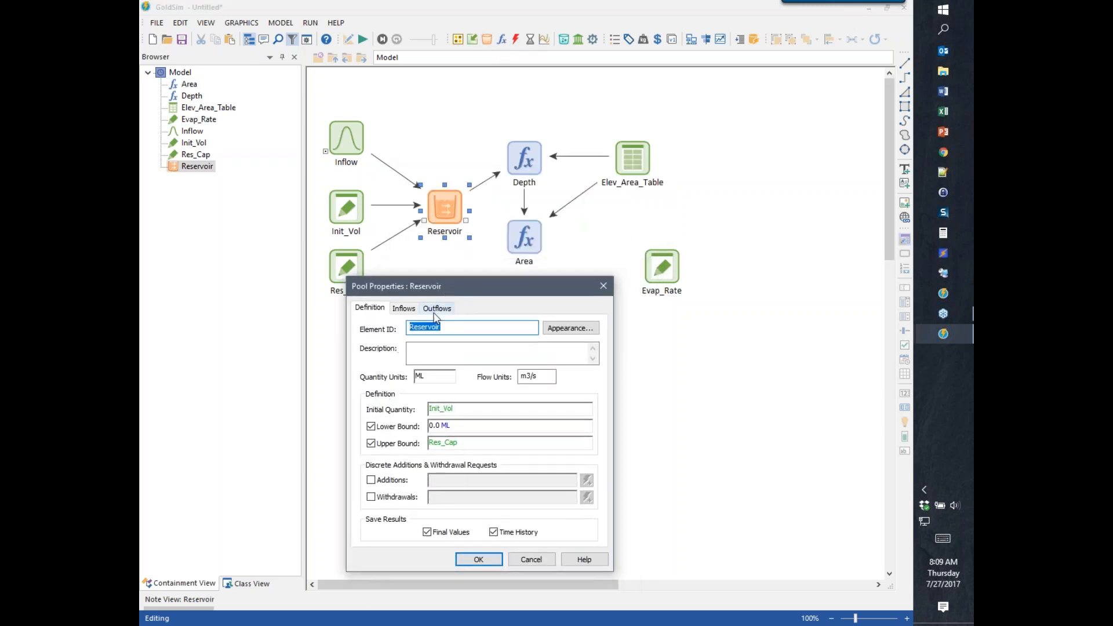
{"action": "left_click", "coordinate": [436, 309]}
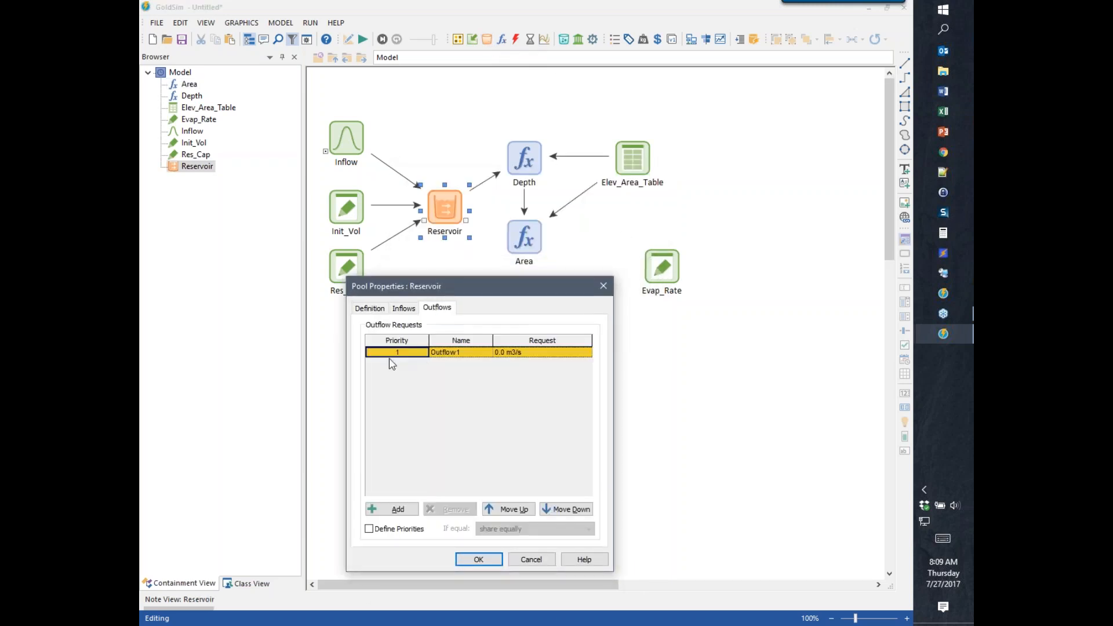
{"action": "left_click", "coordinate": [444, 353]}
{"action": "double_click", "coordinate": [462, 352]}
{"action": "type", "text": "Evaporation"}
Set the Evaporation outflow request to Evap_Rate * Area and apply the Reservoir settings.
{"action": "left_click", "coordinate": [516, 353]}
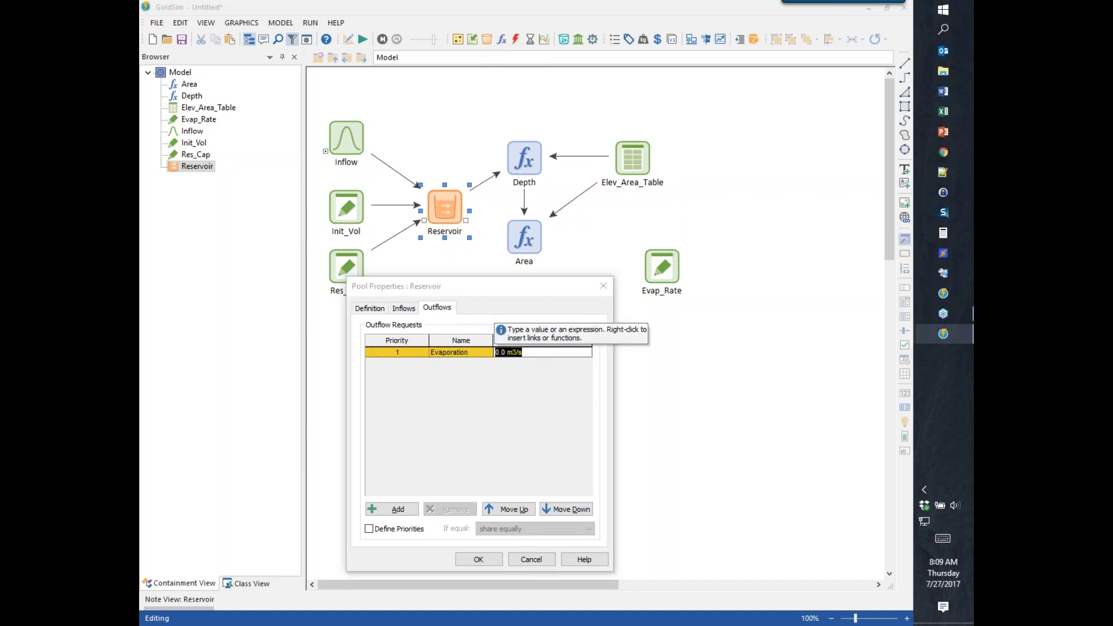
{"action": "type", "text": "Evap_Rate"}
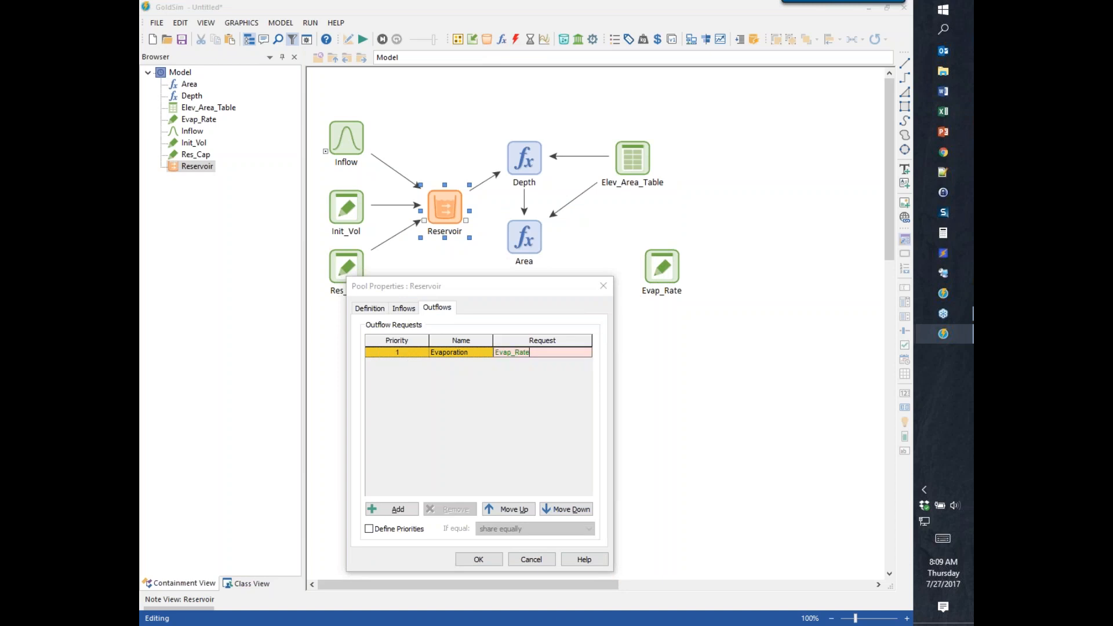
{"action": "type", "text": " * Area"}
{"action": "key", "text": "Return"}
{"action": "left_click", "coordinate": [482, 429]}
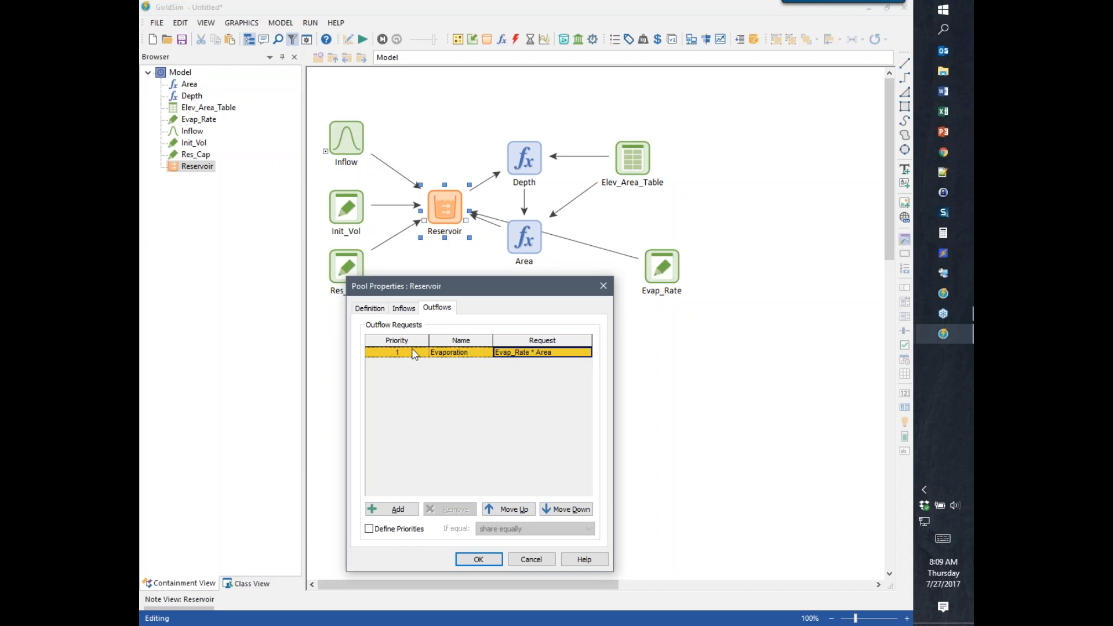
{"action": "left_click", "coordinate": [458, 356]}
{"action": "left_click_drag", "start_coordinate": [468, 358], "coordinate": [369, 357]}
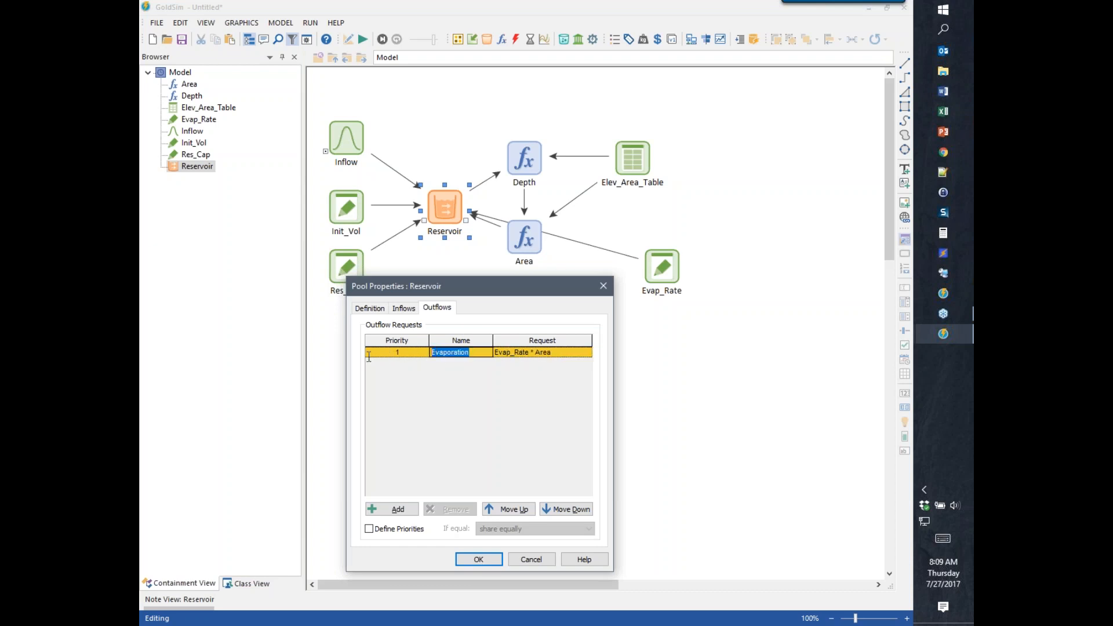
{"action": "left_click", "coordinate": [442, 352]}
{"action": "double_click", "coordinate": [467, 354]}
{"action": "left_click", "coordinate": [555, 352]}
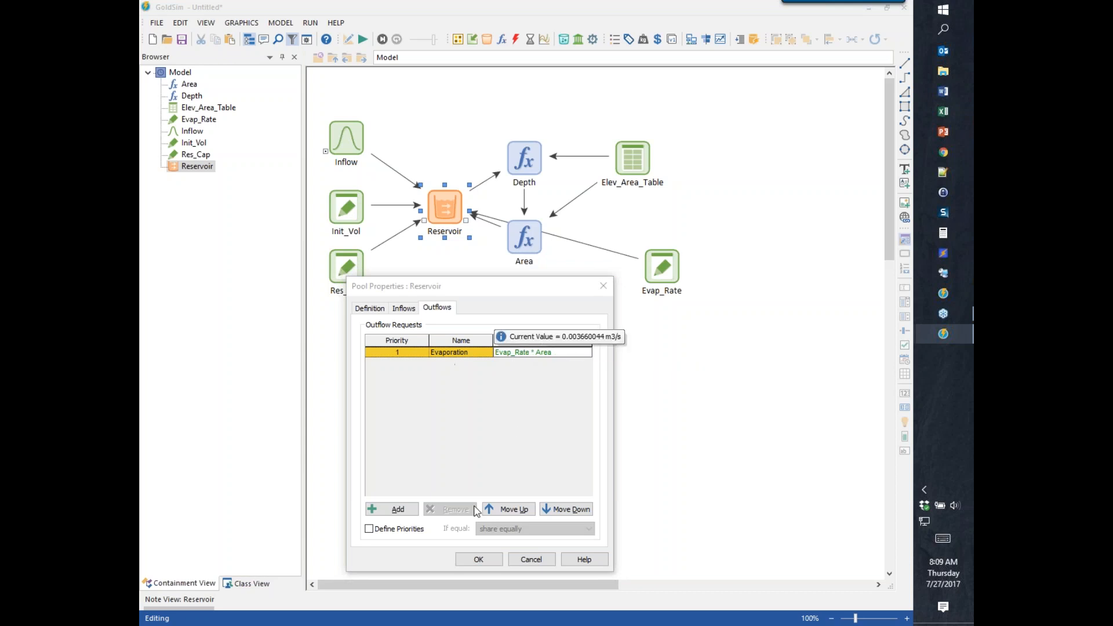
{"action": "left_click", "coordinate": [485, 559]}
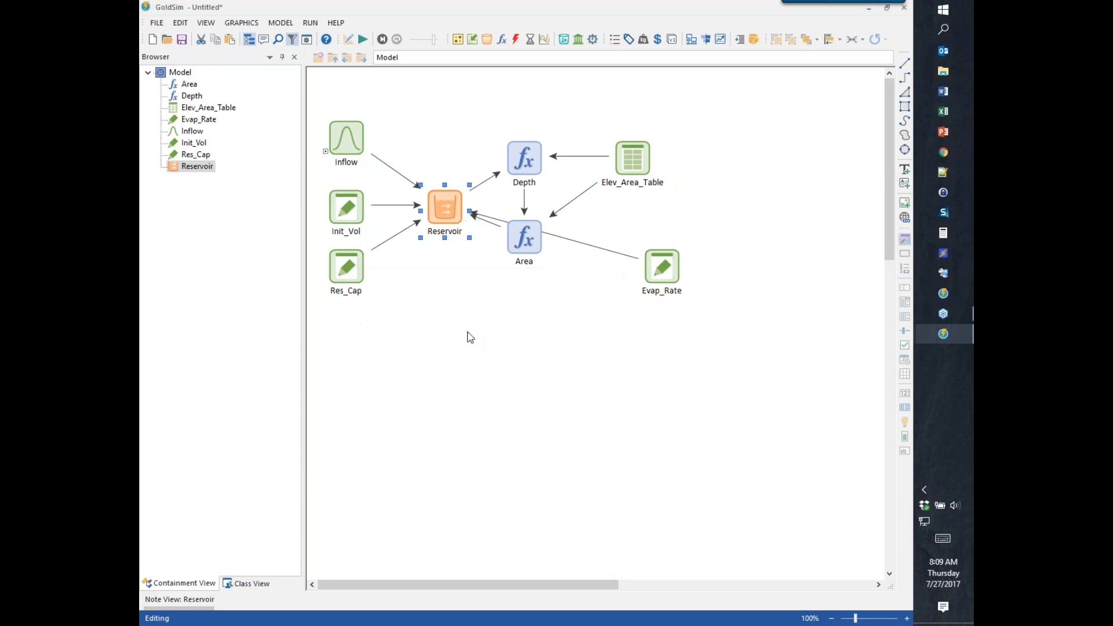
Check the Reservoir's outputs, including Evaporation under Outflows, and run the simulation.
{"action": "left_click", "coordinate": [467, 225]}
{"action": "mouse_move", "coordinate": [492, 253]}
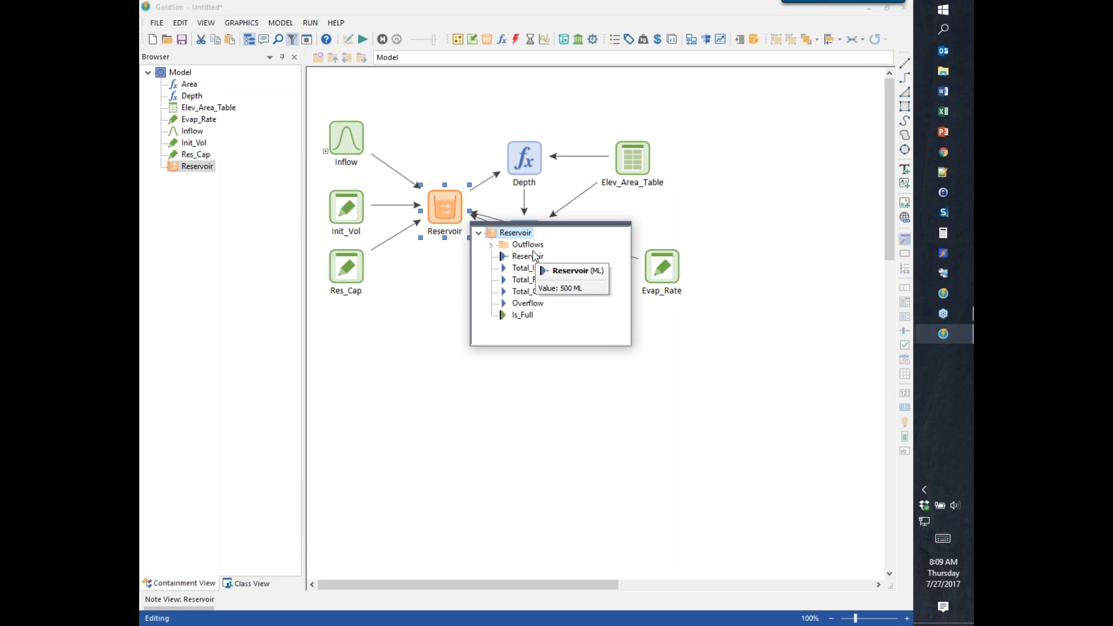
{"action": "left_click", "coordinate": [491, 245]}
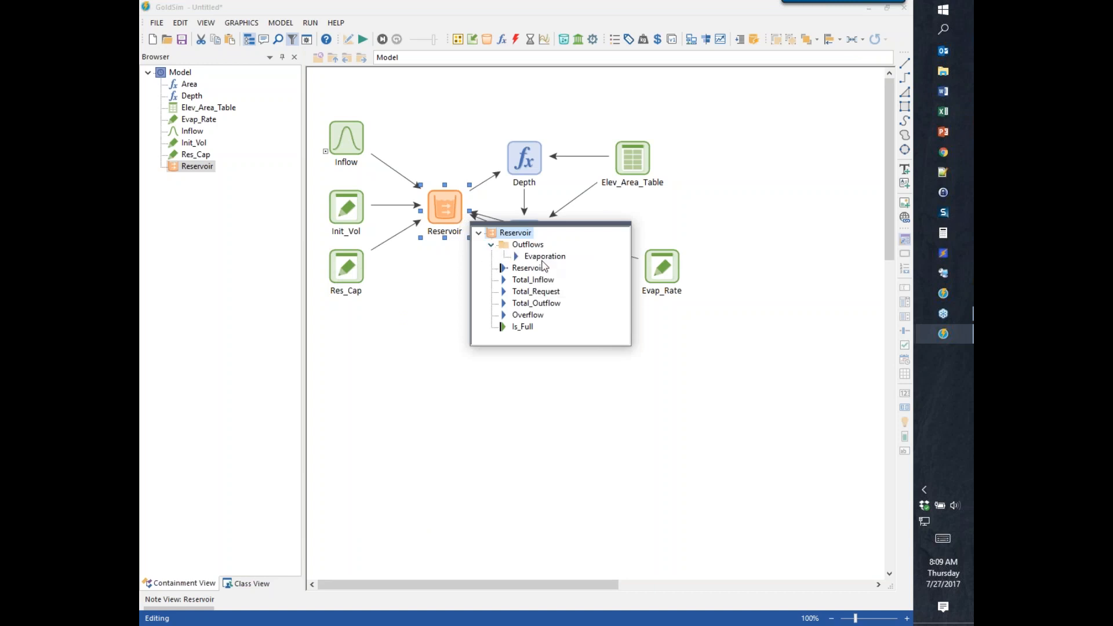
{"action": "mouse_move", "coordinate": [543, 264]}
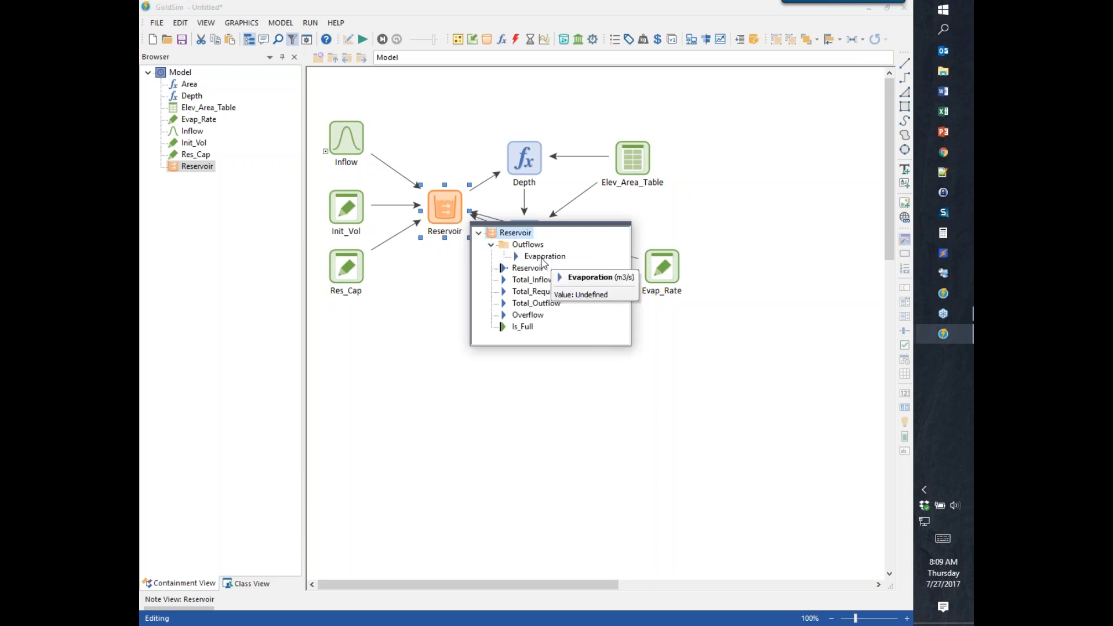
{"action": "left_click", "coordinate": [404, 374]}
{"action": "left_click", "coordinate": [363, 40]}
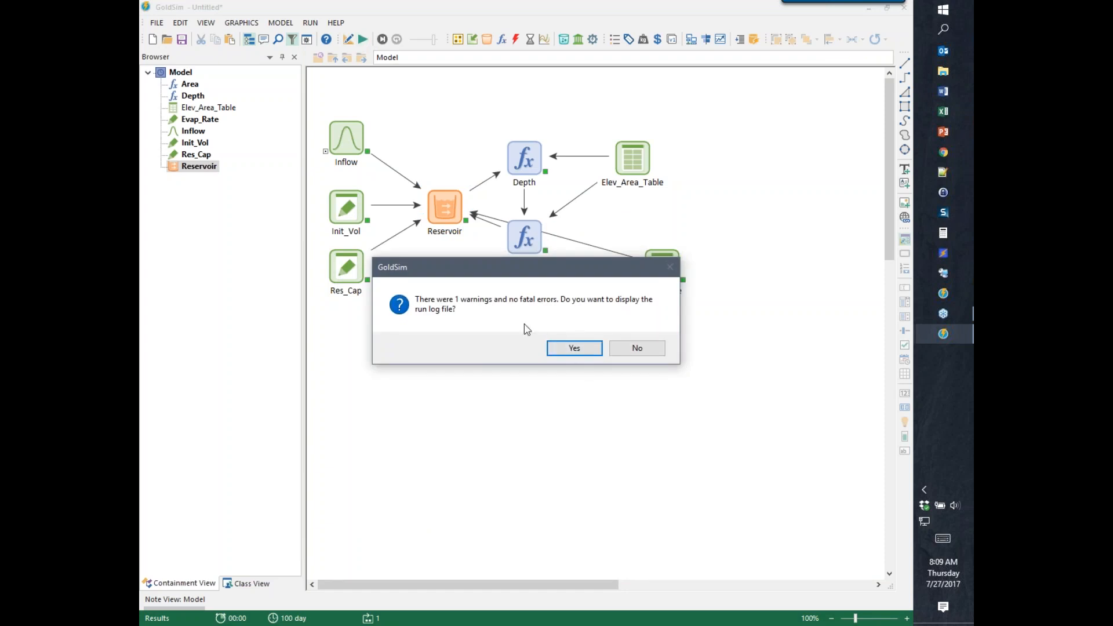
Decline displaying the run log and view the Reservoir's time history chart.
{"action": "left_click", "coordinate": [638, 348]}
{"action": "right_click", "coordinate": [447, 209]}
{"action": "left_click", "coordinate": [501, 215]}
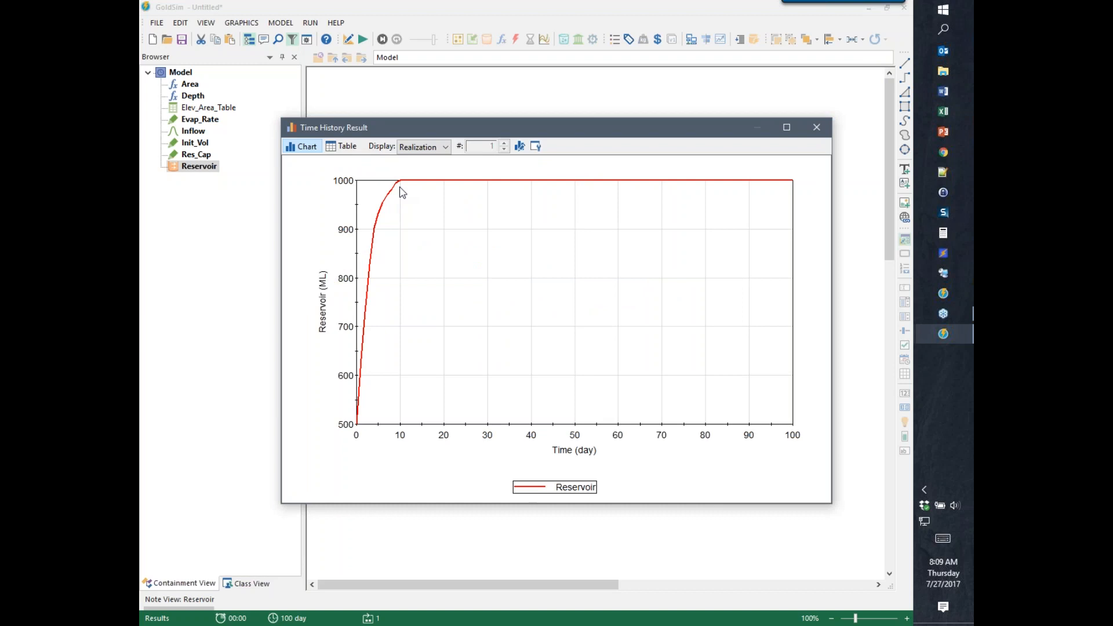
{"action": "left_click", "coordinate": [817, 127]}
Read the warnings section of the run log and check the Reservoir's current values on the model canvas.
{"action": "left_click", "coordinate": [310, 22]}
{"action": "key", "text": "Escape"}
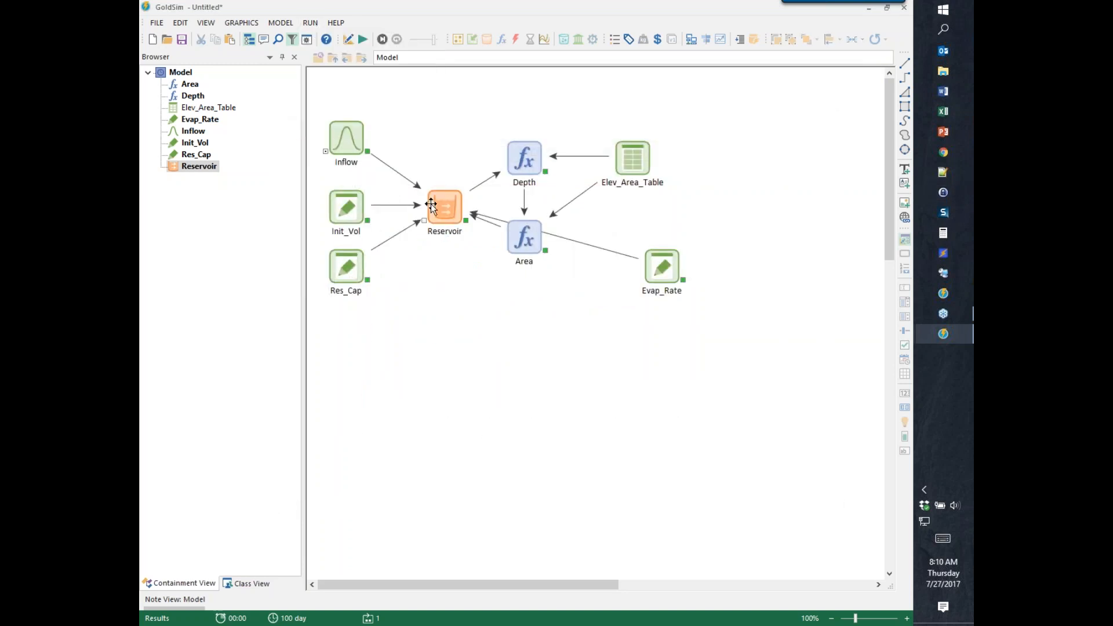
{"action": "mouse_move", "coordinate": [435, 215]}
{"action": "left_click", "coordinate": [311, 23]}
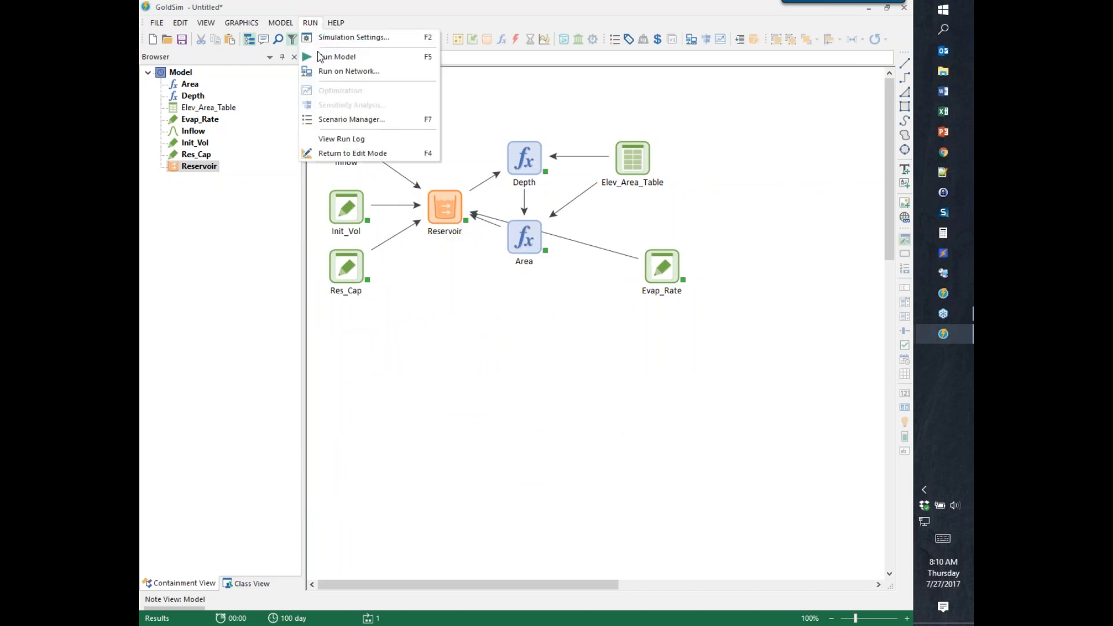
{"action": "left_click", "coordinate": [374, 140]}
{"action": "left_click_drag", "start_coordinate": [497, 217], "coordinate": [447, 24]}
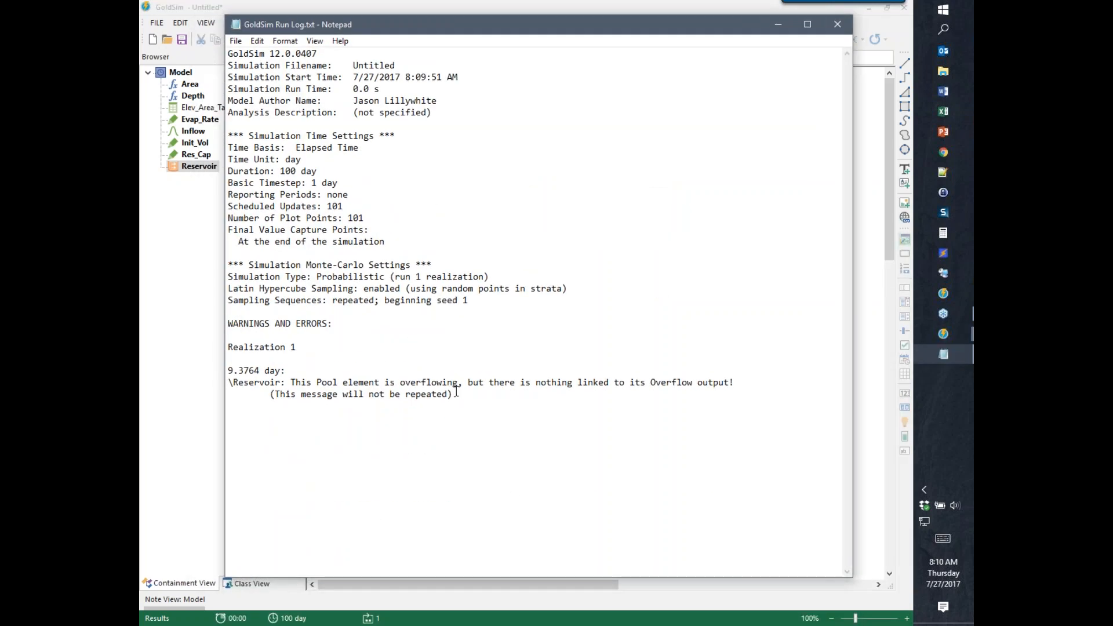
{"action": "left_click", "coordinate": [837, 24]}
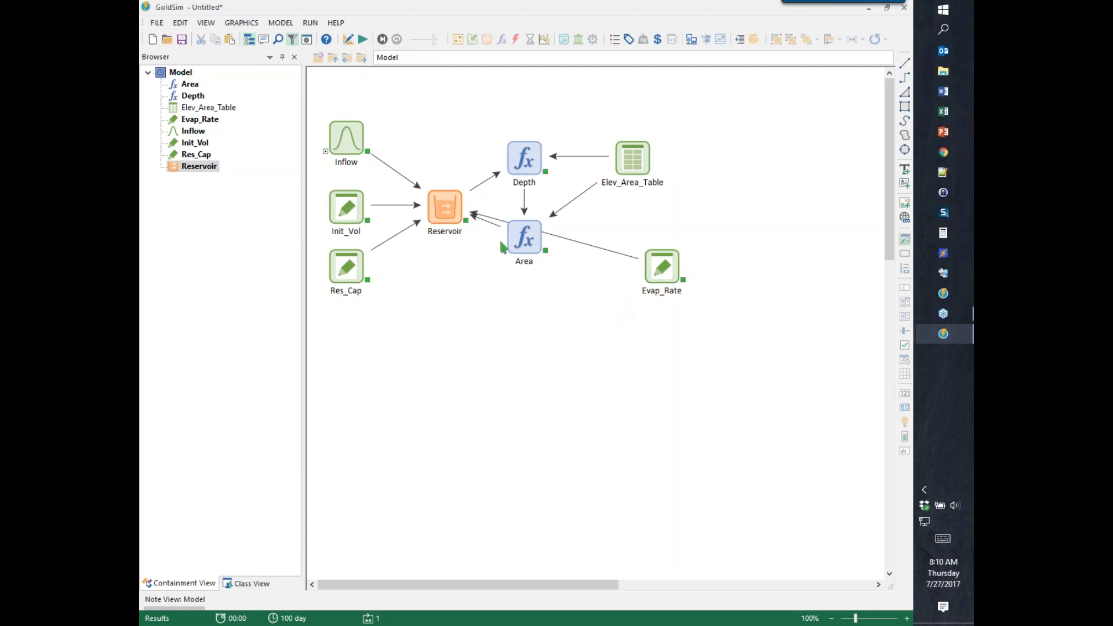
{"action": "mouse_move", "coordinate": [445, 203]}
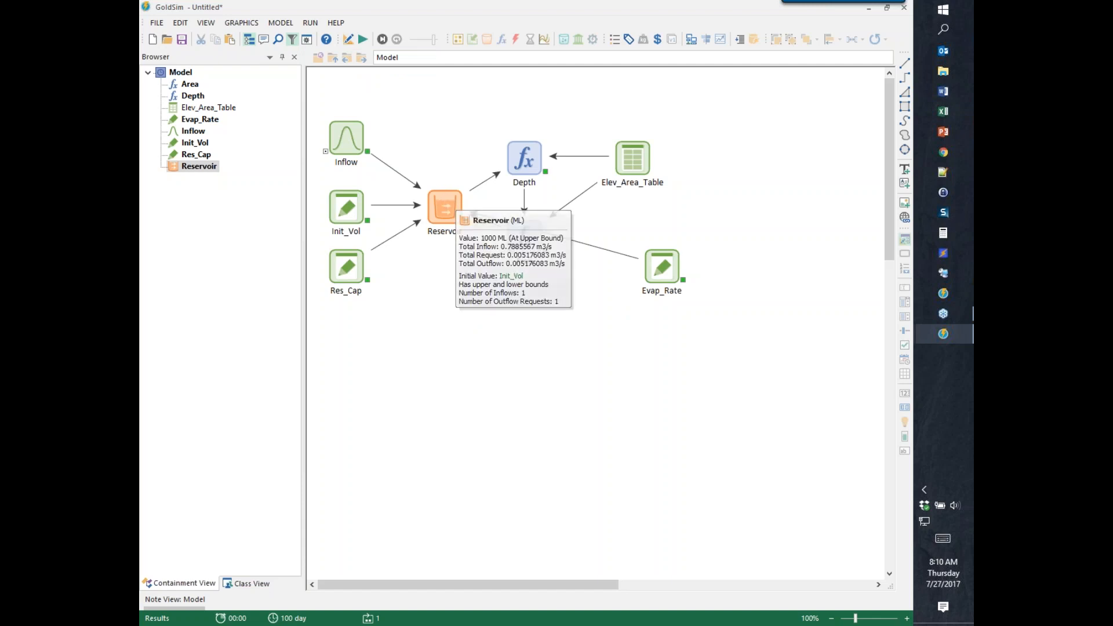
Return to edit mode and add an Expression element named Overflow below Area, with display units m3/s.
{"action": "left_click", "coordinate": [349, 39]}
{"action": "left_click", "coordinate": [519, 361]}
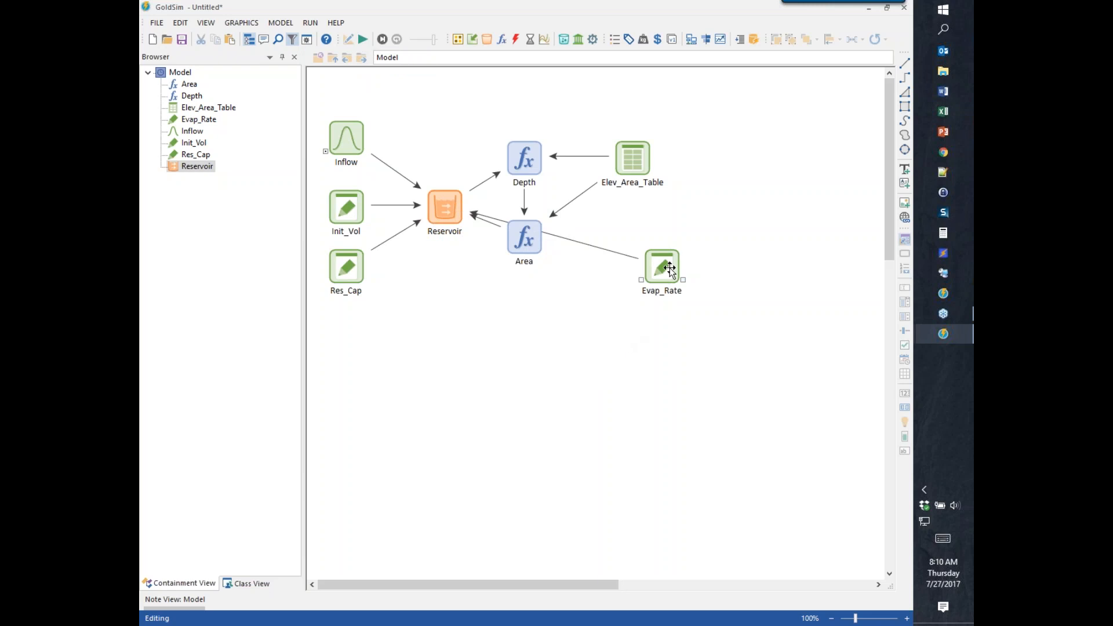
{"action": "left_click", "coordinate": [503, 44]}
{"action": "left_click", "coordinate": [524, 53]}
{"action": "left_click", "coordinate": [515, 346]}
{"action": "type", "text": "Over"}
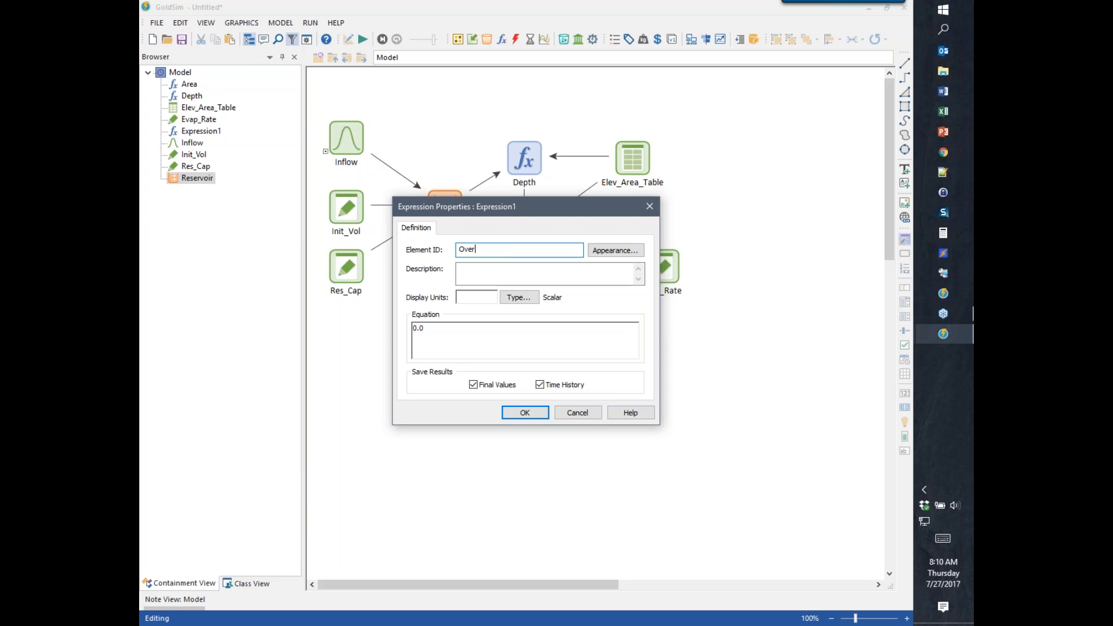
{"action": "key", "text": "Tab"}
{"action": "key", "text": "Tab"}
{"action": "key", "text": "Tab"}
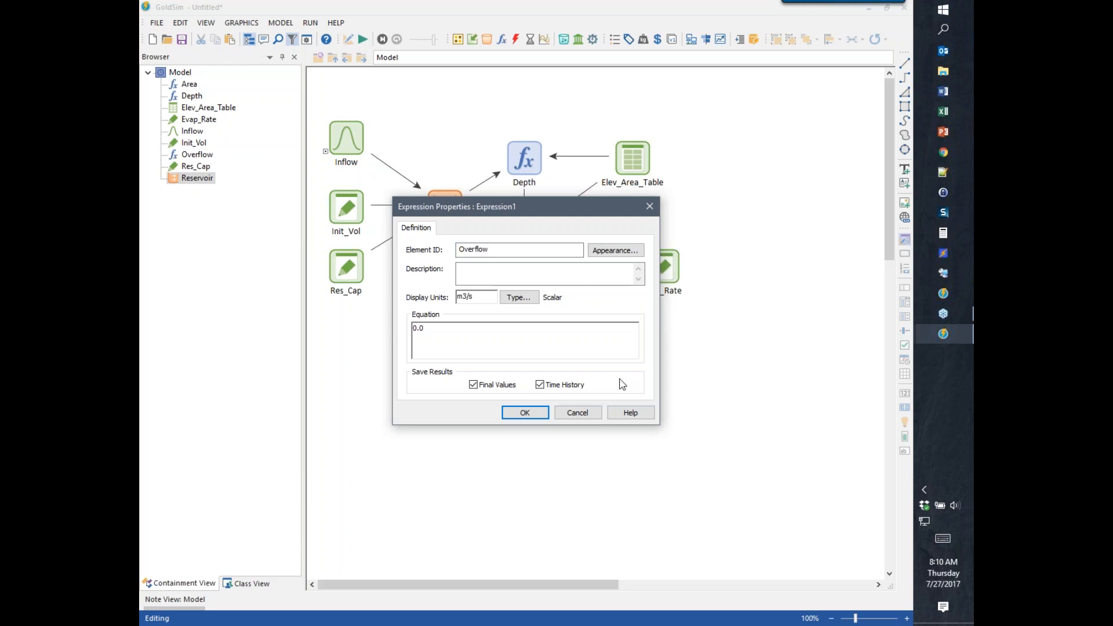
Set Overflow's equation to Reservoir.Overflow, apply it and run the simulation.
{"action": "left_click_drag", "start_coordinate": [521, 208], "coordinate": [695, 155]}
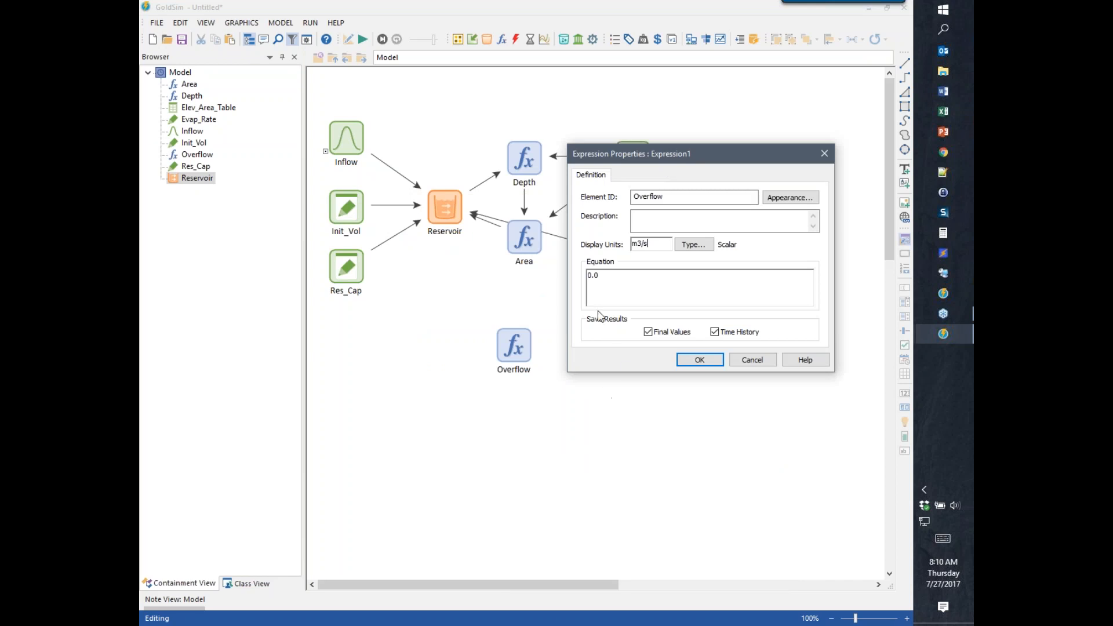
{"action": "left_click", "coordinate": [634, 283]}
{"action": "type", "text": "Res_"}
{"action": "key", "text": "BackSpace"}
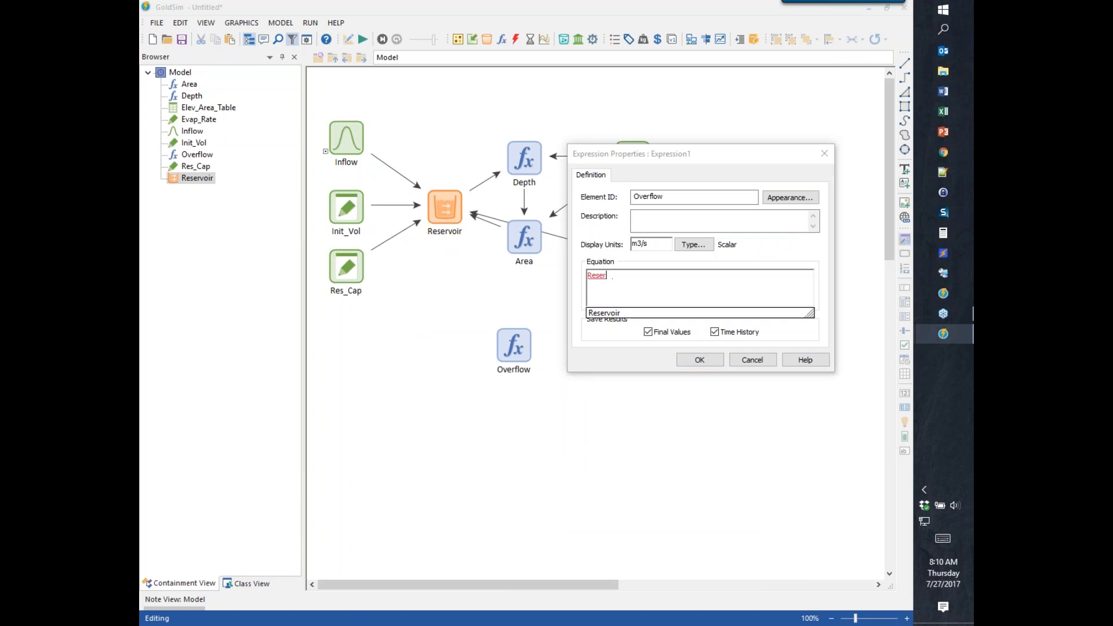
{"action": "type", "text": "ervoir."}
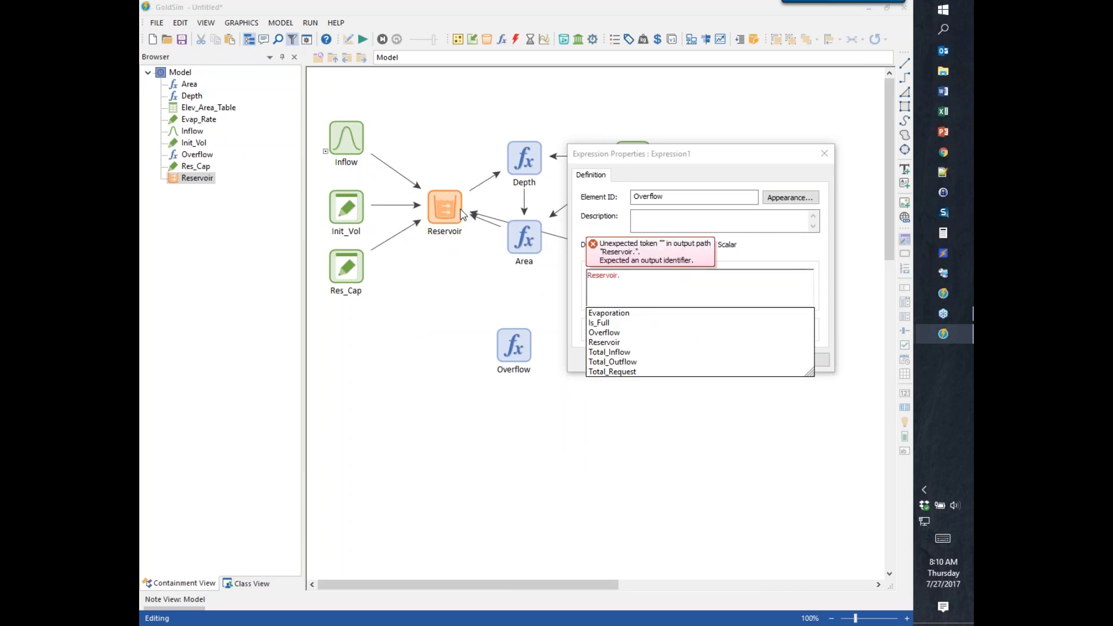
{"action": "left_click", "coordinate": [619, 276]}
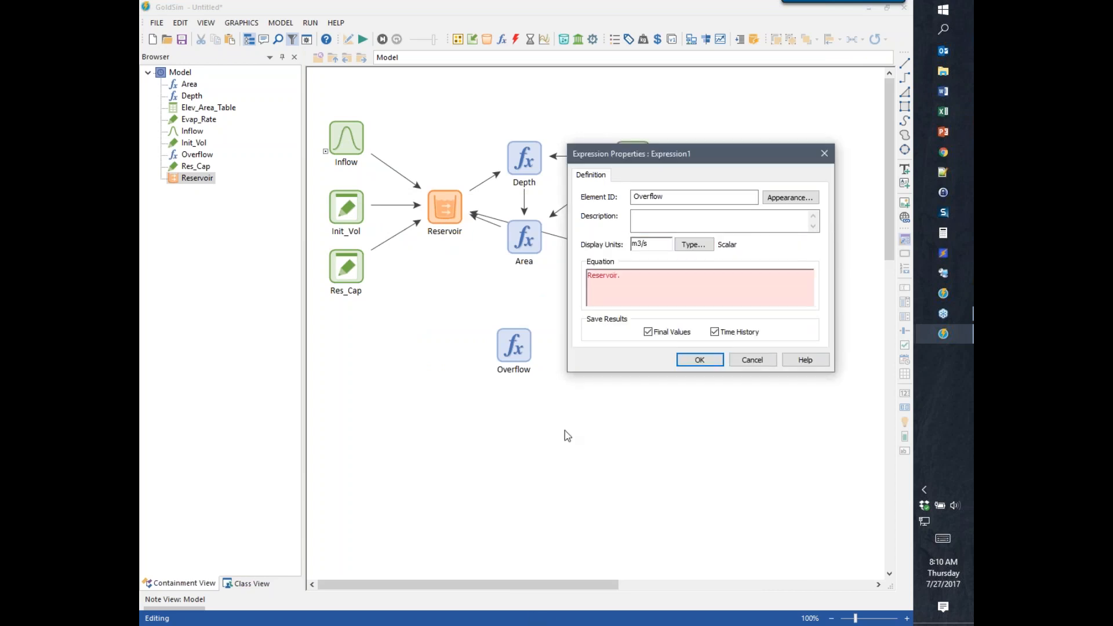
{"action": "key", "text": "BackSpace"}
{"action": "type", "text": "."}
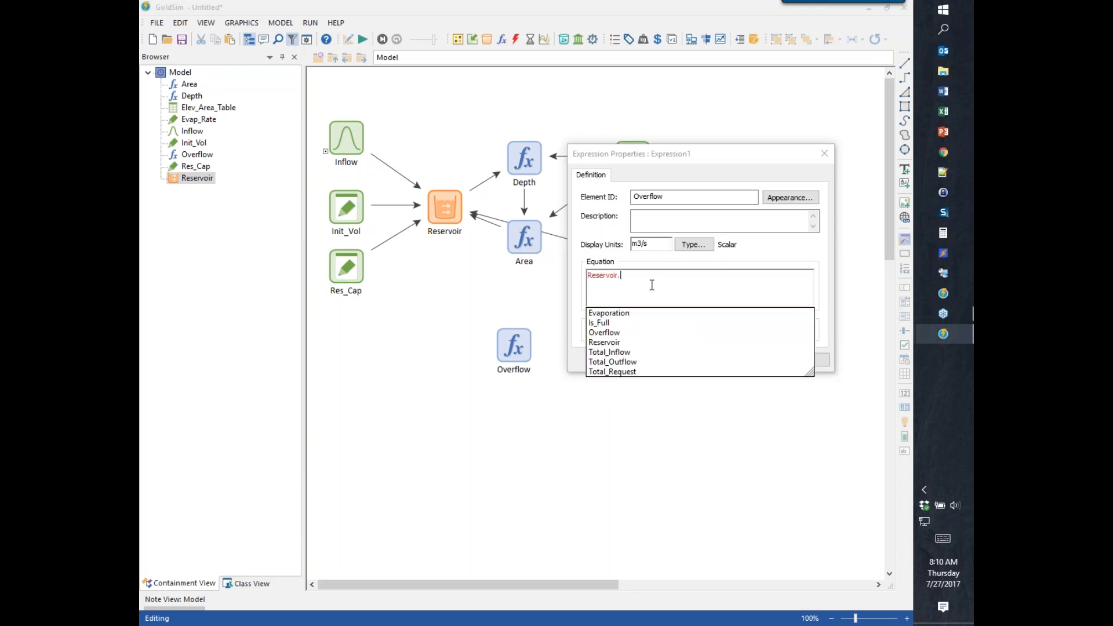
{"action": "double_click", "coordinate": [605, 333]}
{"action": "left_click", "coordinate": [699, 360]}
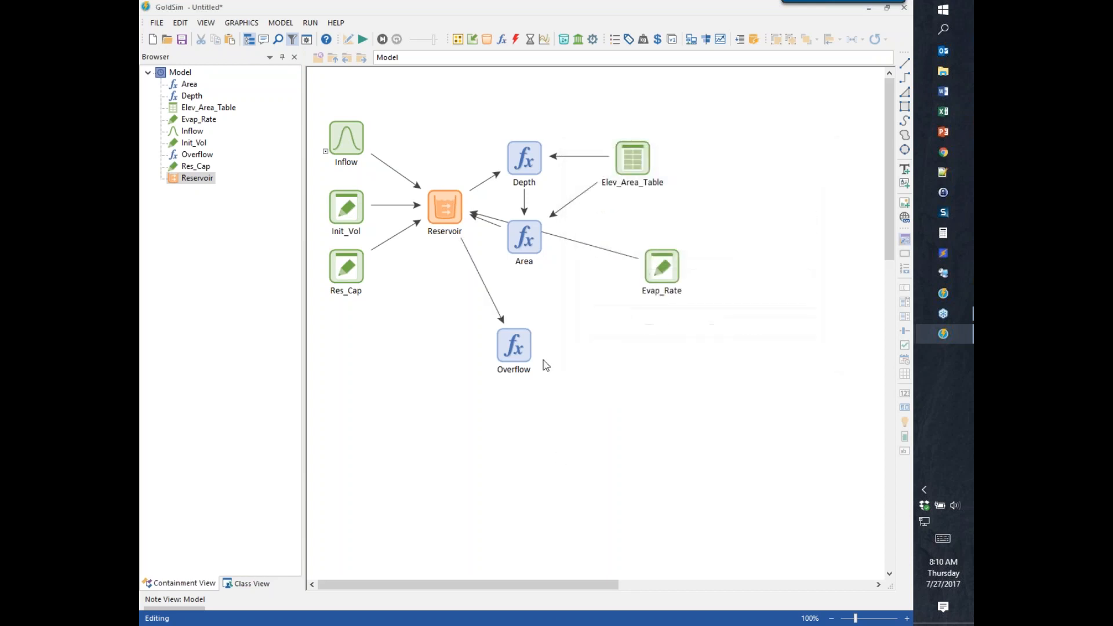
{"action": "left_click", "coordinate": [366, 39]}
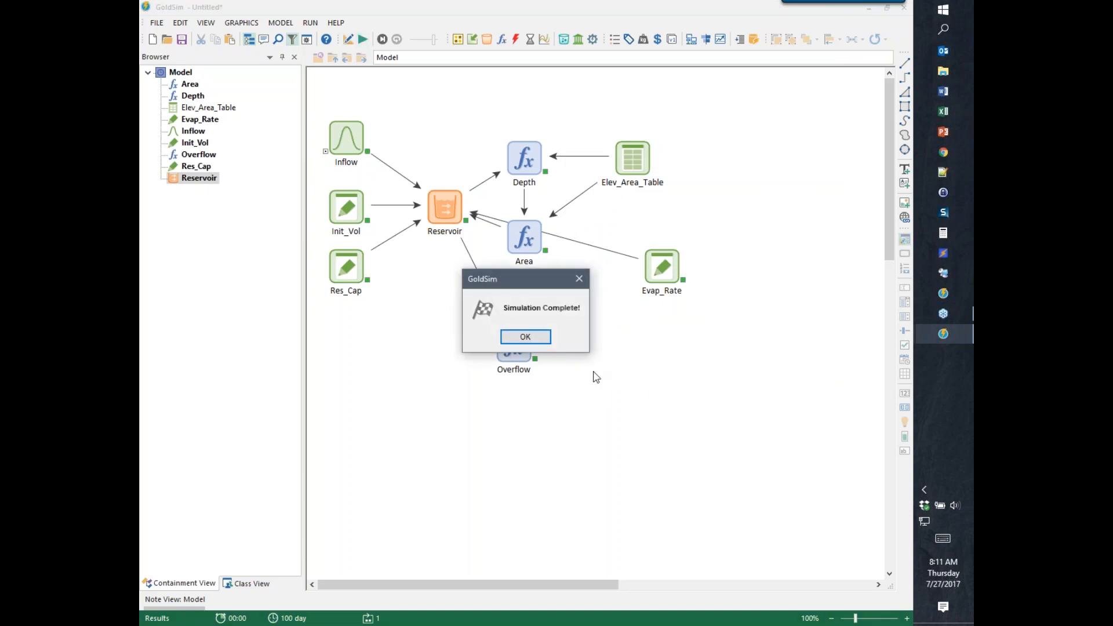
{"action": "left_click", "coordinate": [525, 337]}
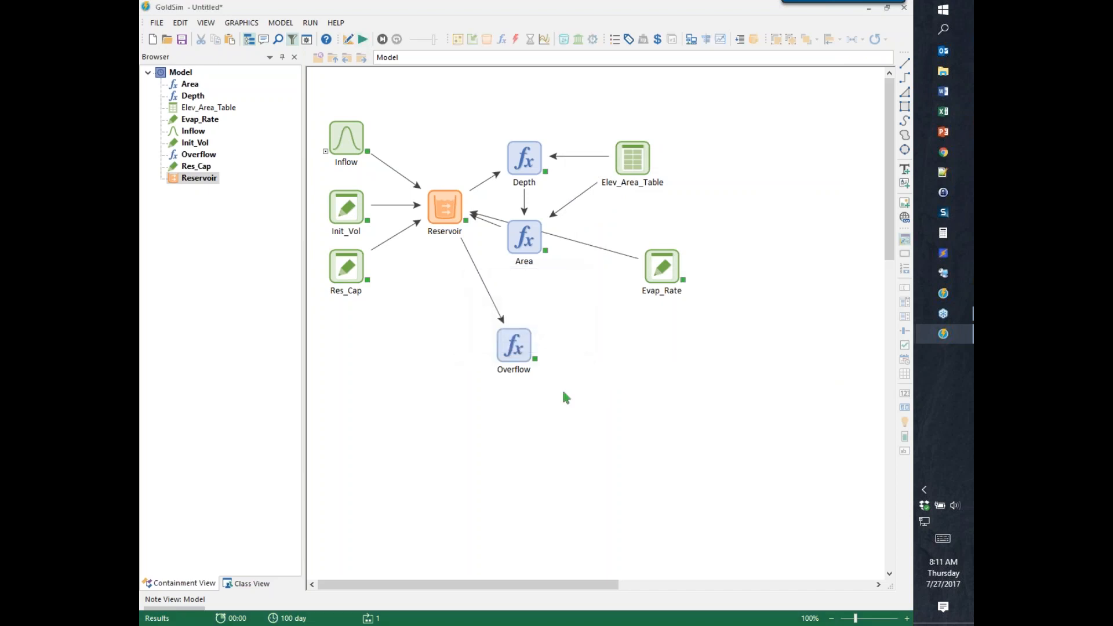
In edit mode, move Overflow directly below Area and place a copy of Evap_Rate below Res_Cap.
{"action": "key", "text": "F4"}
{"action": "left_click_drag", "start_coordinate": [513, 346], "coordinate": [524, 296]}
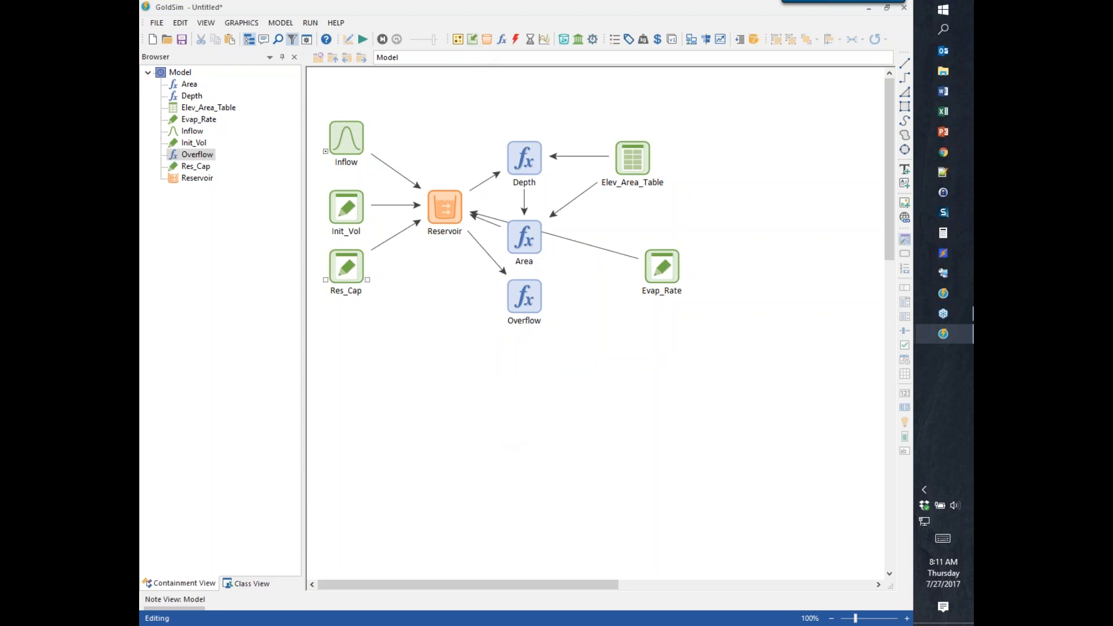
{"action": "left_click", "coordinate": [660, 293]}
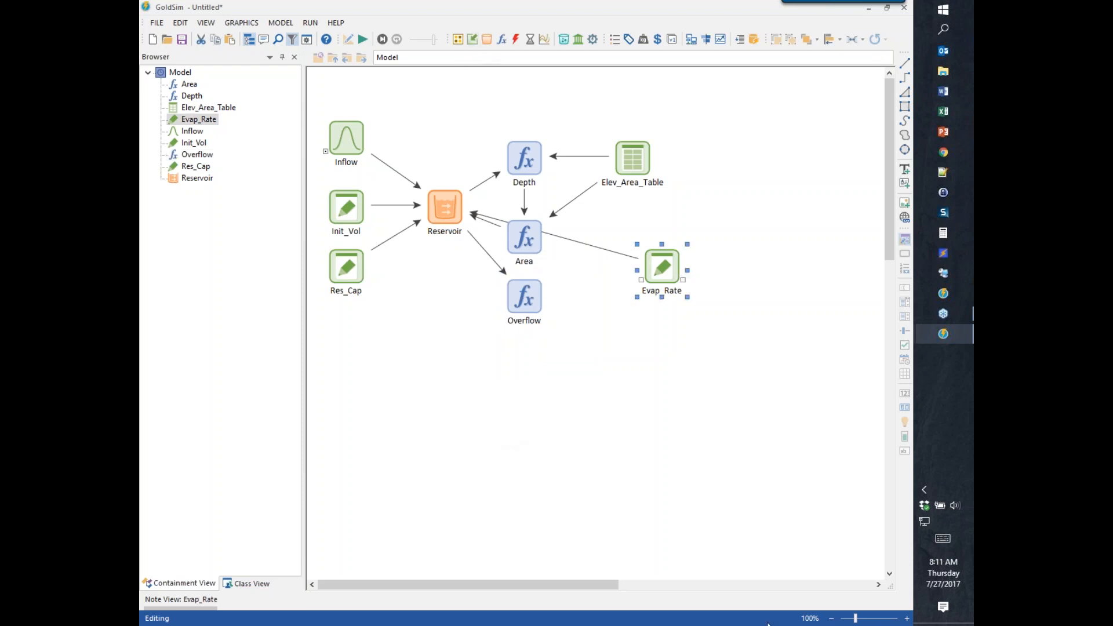
{"action": "key", "text": "ctrl+c"}
{"action": "key", "text": "ctrl+v"}
{"action": "left_click", "coordinate": [760, 365]}
{"action": "left_click_drag", "start_coordinate": [760, 365], "coordinate": [346, 354]}
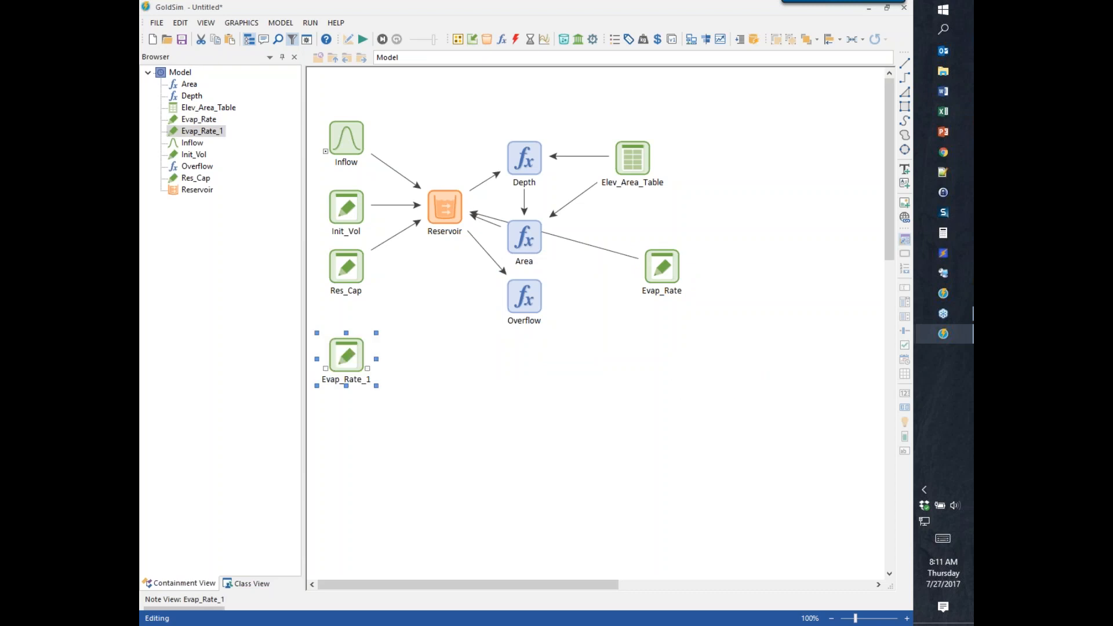
Rename the copied data element Demand and describe it as "Demand for water discharge from the reservoir".
{"action": "double_click", "coordinate": [346, 355]}
{"action": "type", "text": "De"}
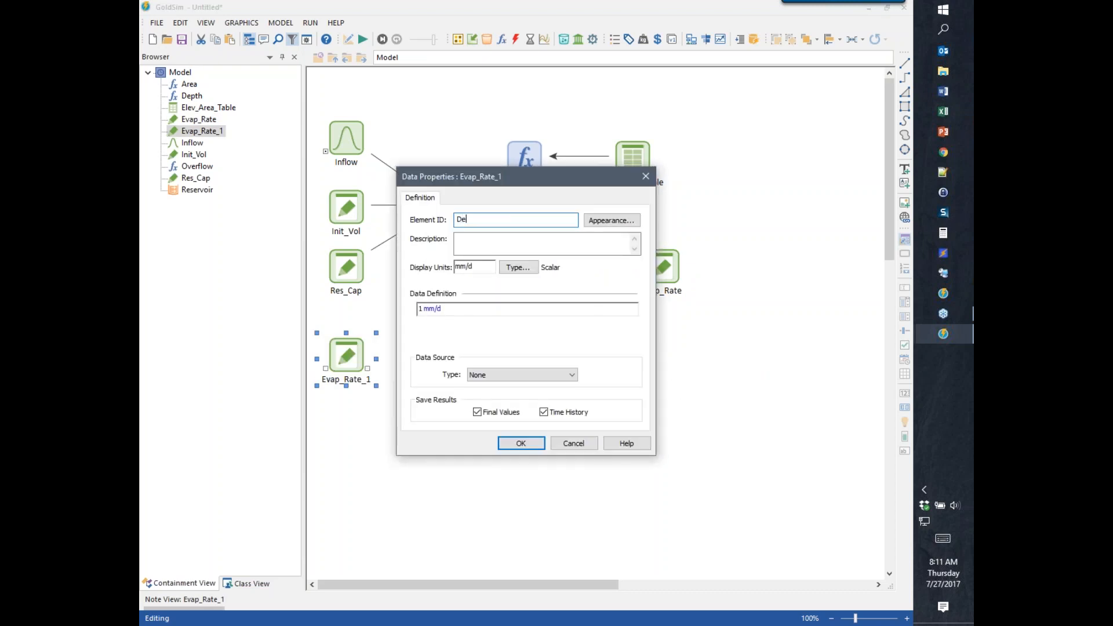
{"action": "key", "text": "Tab"}
{"action": "key", "text": "Tab"}
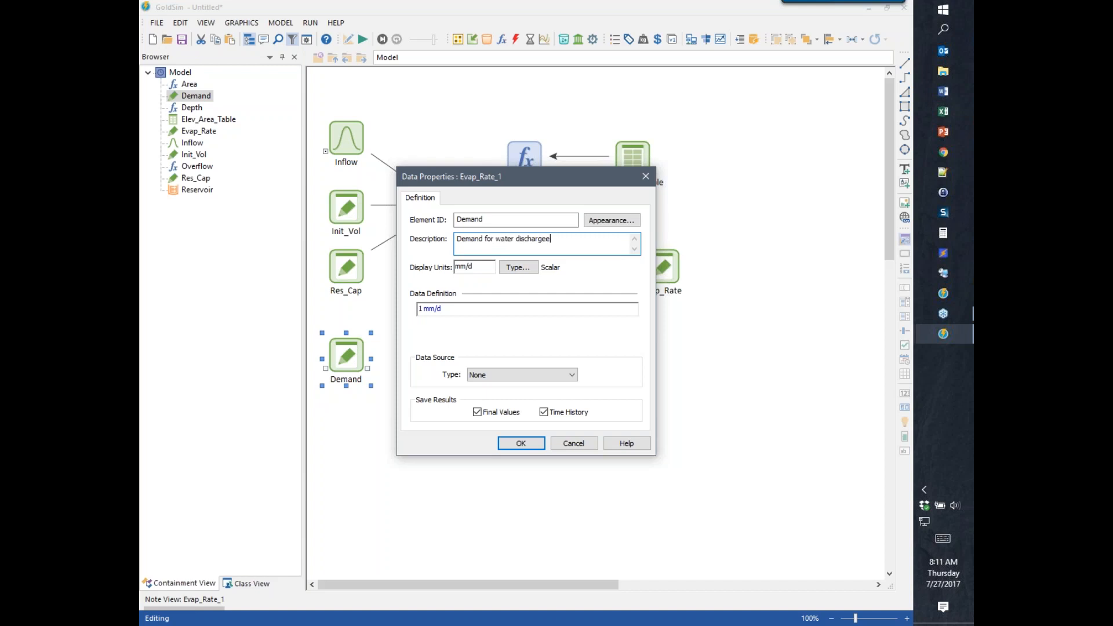
{"action": "type", "text": "Demand for water discharge from the reservoir"}
Set Demand's display units to l/s and its value to 1000, and apply.
{"action": "key", "text": "Tab"}
{"action": "type", "text": "m"}
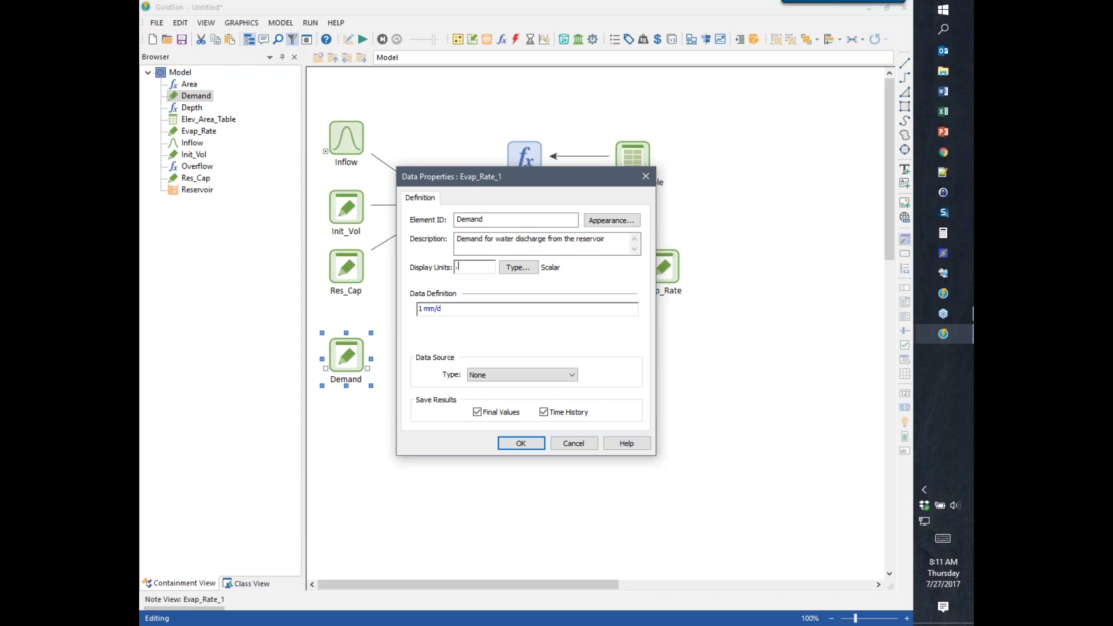
{"action": "type", "text": "/s"}
{"action": "key", "text": "Tab"}
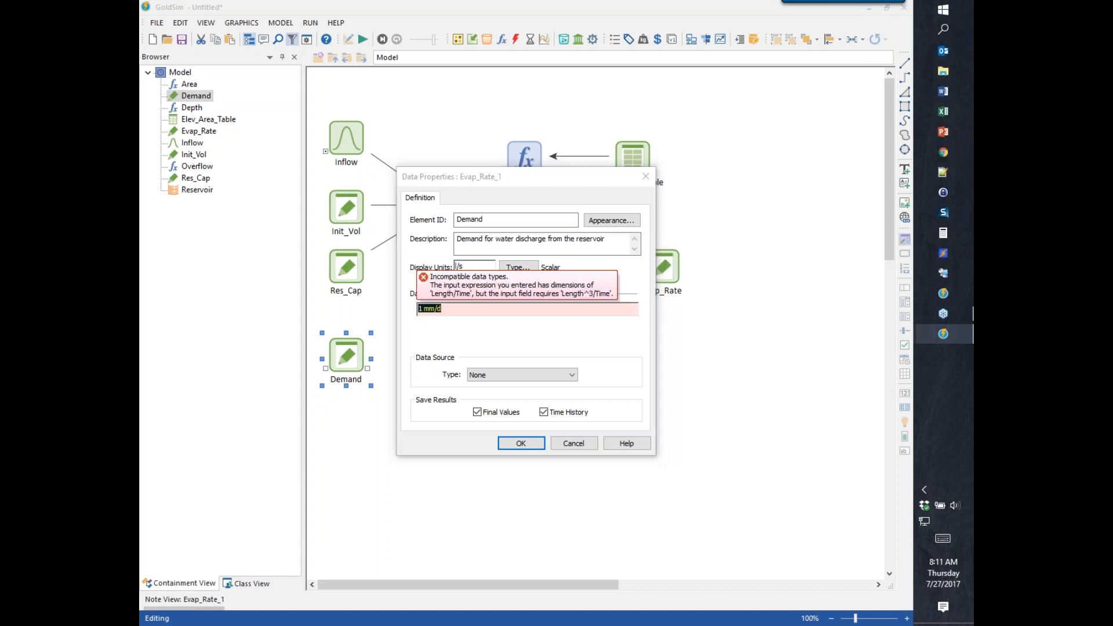
{"action": "key", "text": "BackSpace"}
{"action": "key", "text": "BackSpace"}
{"action": "key", "text": "BackSpace"}
{"action": "key", "text": "BackSpace"}
{"action": "key", "text": "BackSpace"}
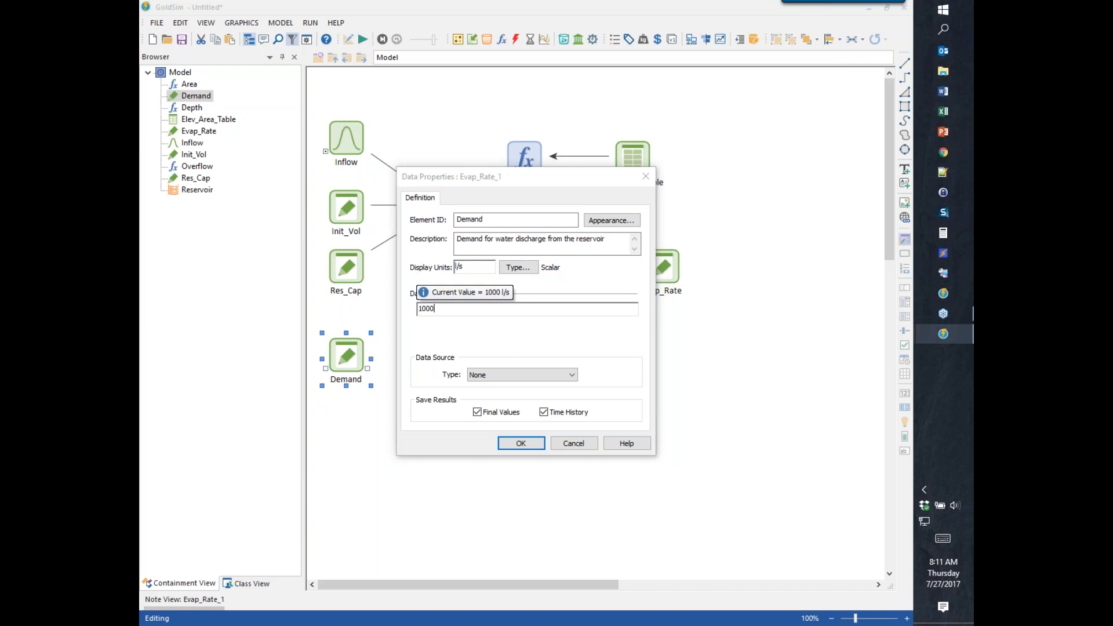
{"action": "left_click", "coordinate": [520, 443]}
Add a second outflow request to the Reservoir and name it Discharge.
{"action": "left_click", "coordinate": [455, 209]}
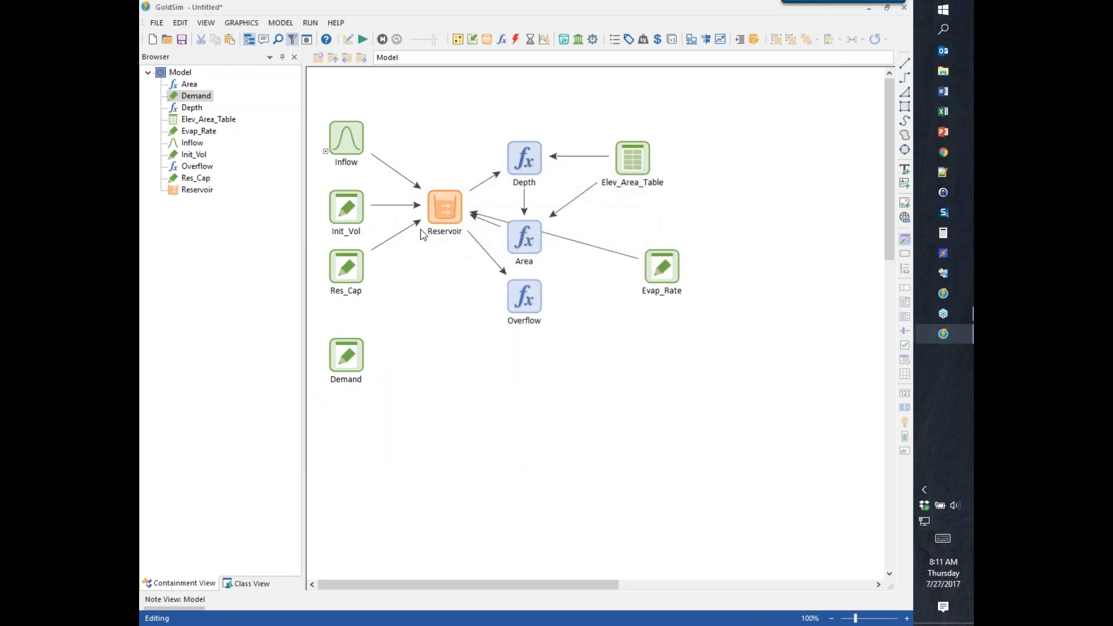
{"action": "double_click", "coordinate": [451, 206]}
{"action": "left_click", "coordinate": [435, 206]}
{"action": "double_click", "coordinate": [442, 206]}
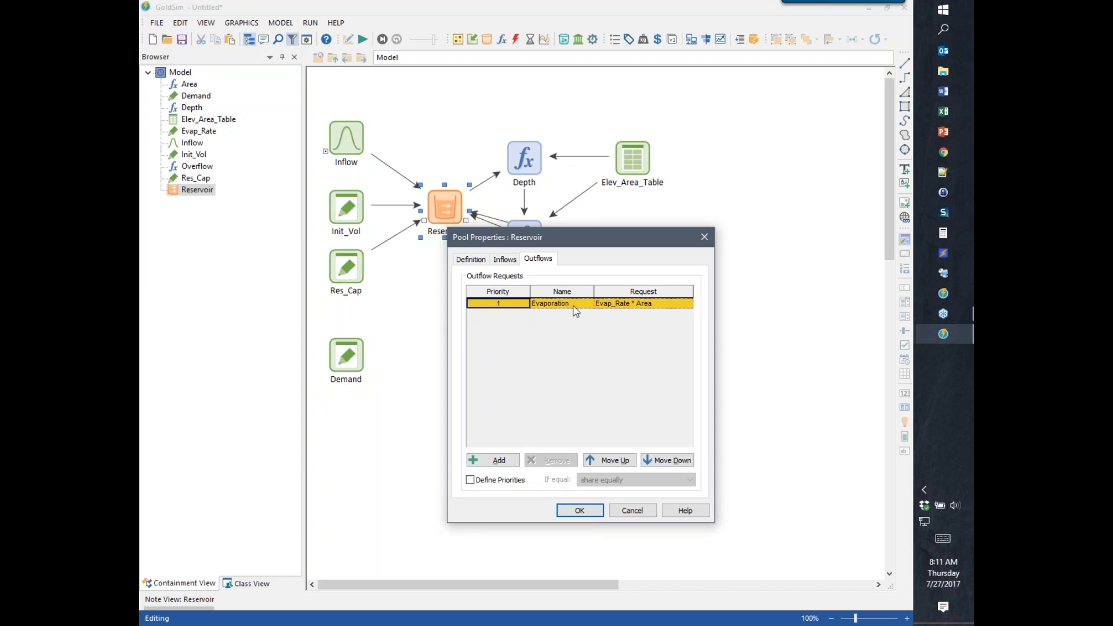
{"action": "left_click", "coordinate": [496, 460]}
{"action": "left_click", "coordinate": [546, 313]}
{"action": "left_click", "coordinate": [546, 314]}
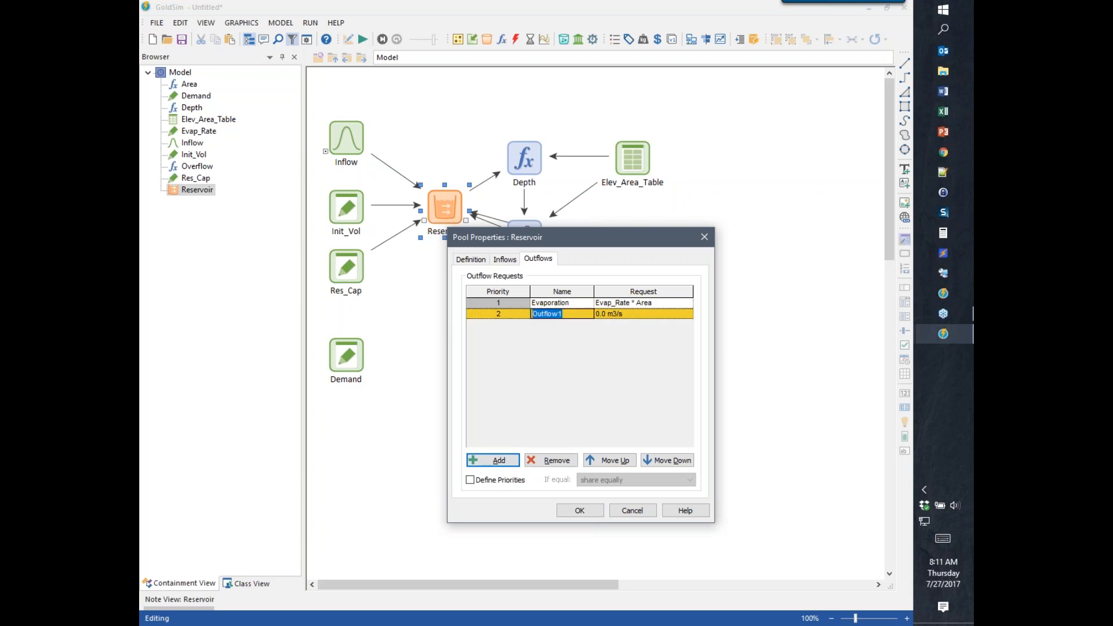
{"action": "key", "text": "BackSpace"}
Set the Discharge outflow request to Demand and apply the Reservoir settings.
{"action": "left_click", "coordinate": [613, 314]}
{"action": "left_click", "coordinate": [613, 314]}
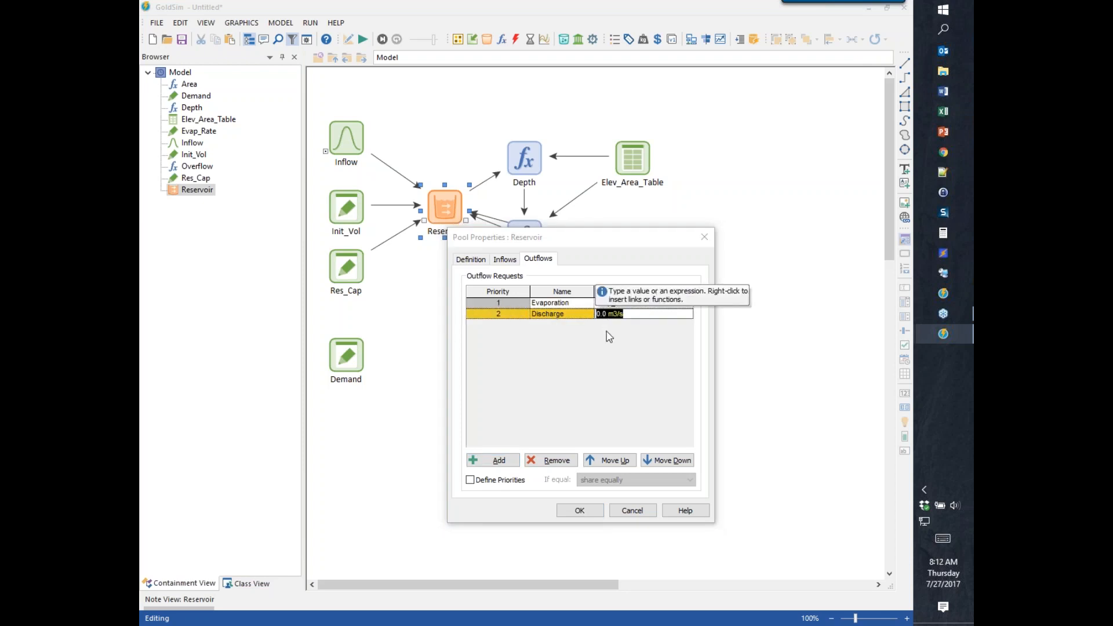
{"action": "type", "text": "de"}
{"action": "key", "text": "Down"}
{"action": "key", "text": "Return"}
{"action": "left_click", "coordinate": [623, 366]}
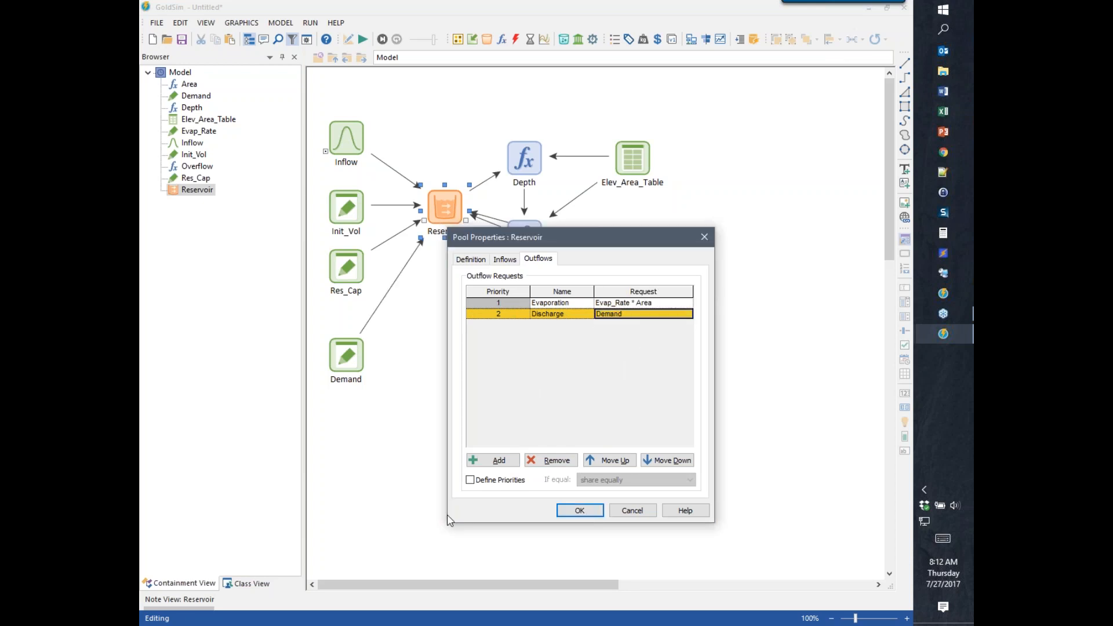
{"action": "left_click", "coordinate": [580, 511]}
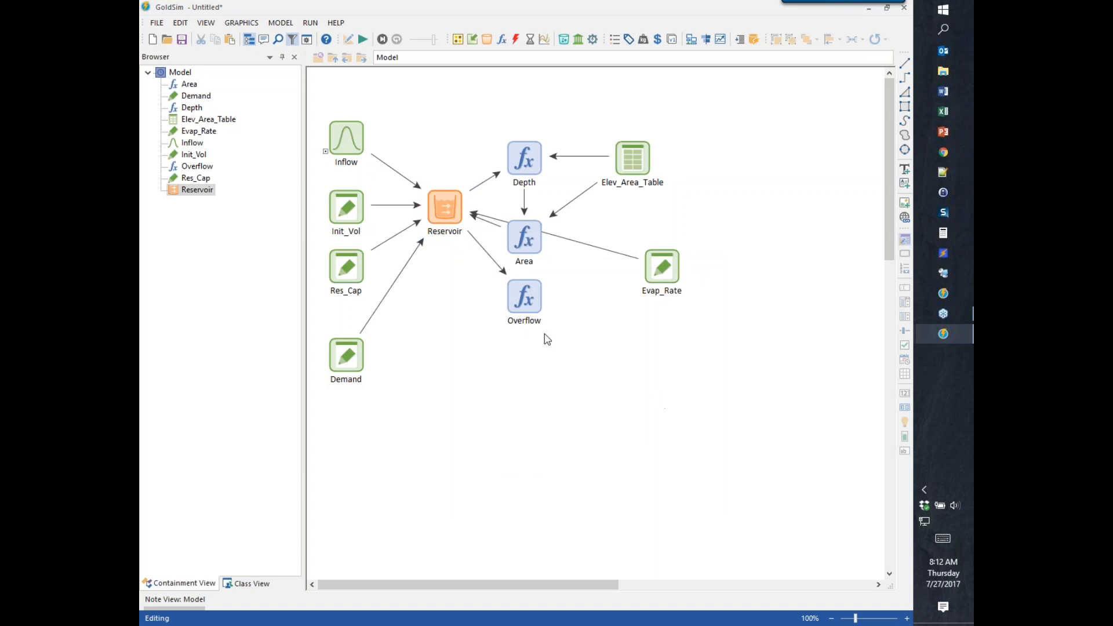
Run the simulation and view the Reservoir's time history chart.
{"action": "mouse_move", "coordinate": [451, 204]}
{"action": "left_click", "coordinate": [363, 39]}
{"action": "left_click", "coordinate": [524, 335]}
{"action": "right_click", "coordinate": [445, 210]}
{"action": "key", "text": "Escape"}
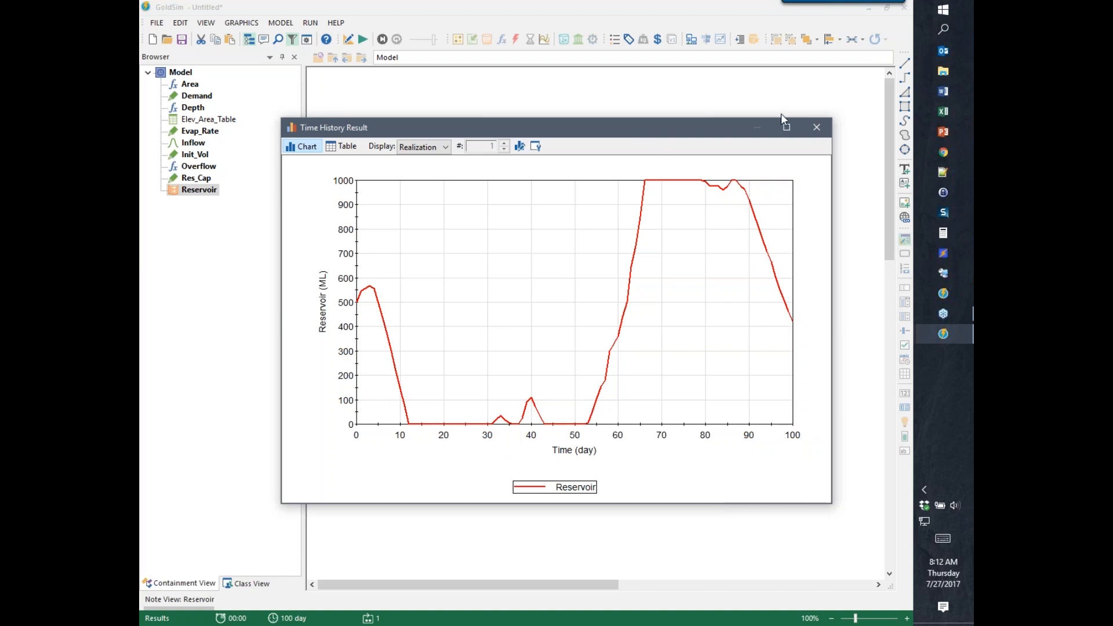
{"action": "left_click", "coordinate": [816, 127]}
Move the Overflow element further down below Area on the model canvas.
{"action": "left_click", "coordinate": [525, 299]}
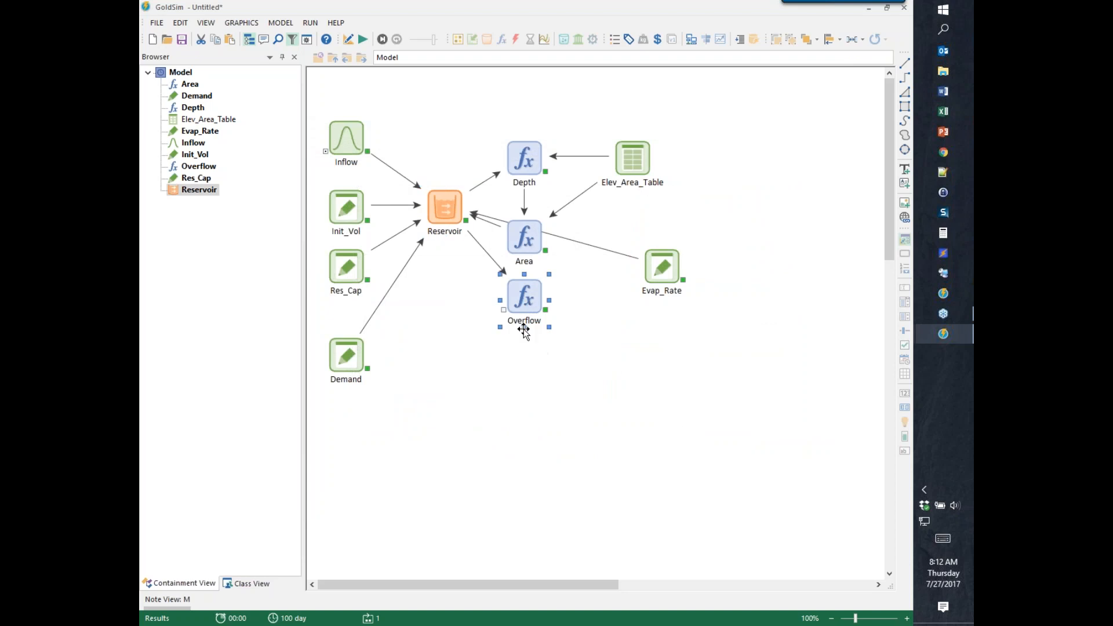
{"action": "left_click_drag", "start_coordinate": [526, 299], "coordinate": [526, 329]}
{"action": "left_click", "coordinate": [585, 367]}
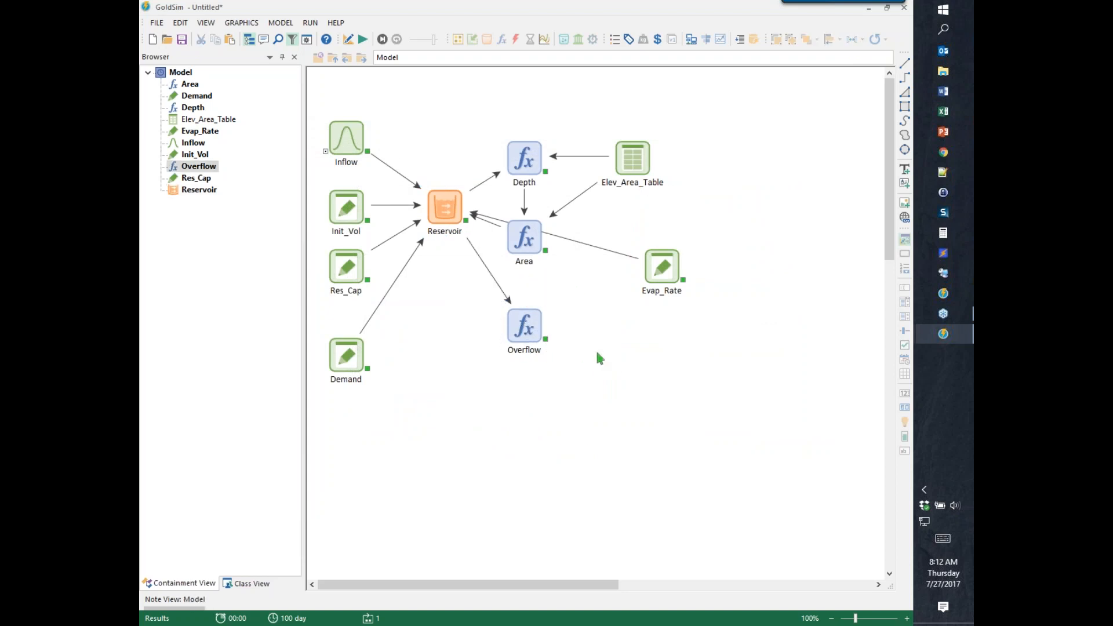
Display the time history chart for Depth.
{"action": "right_click", "coordinate": [529, 168]}
{"action": "left_click", "coordinate": [548, 171]}
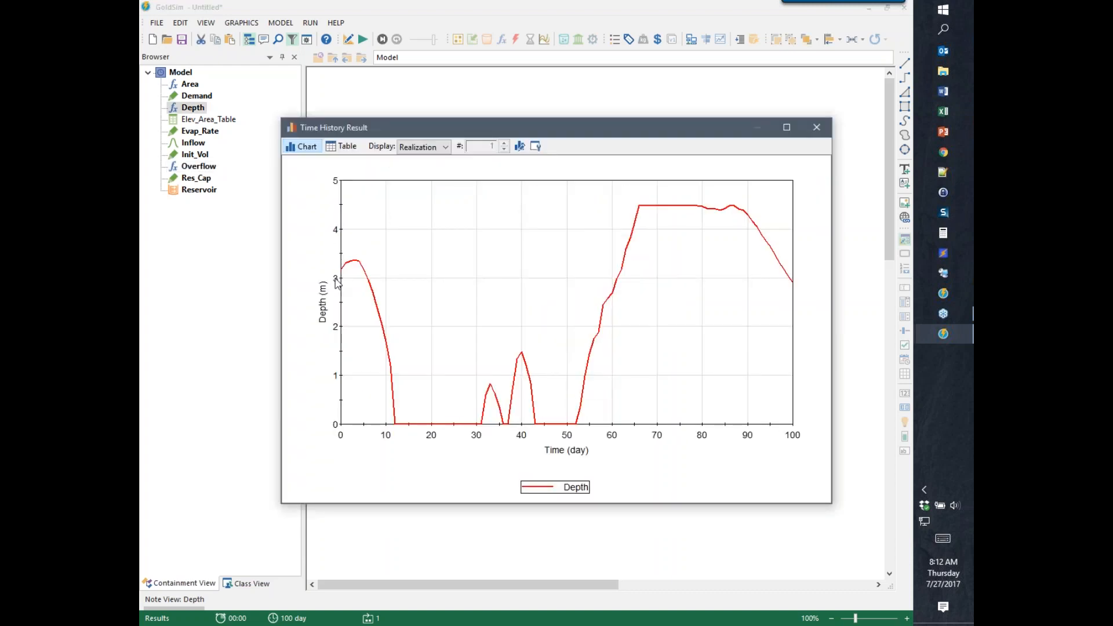
Close the Depth time history chart and return the model to edit mode.
{"action": "mouse_move", "coordinate": [341, 274]}
{"action": "mouse_move", "coordinate": [657, 212]}
{"action": "key", "text": "Escape"}
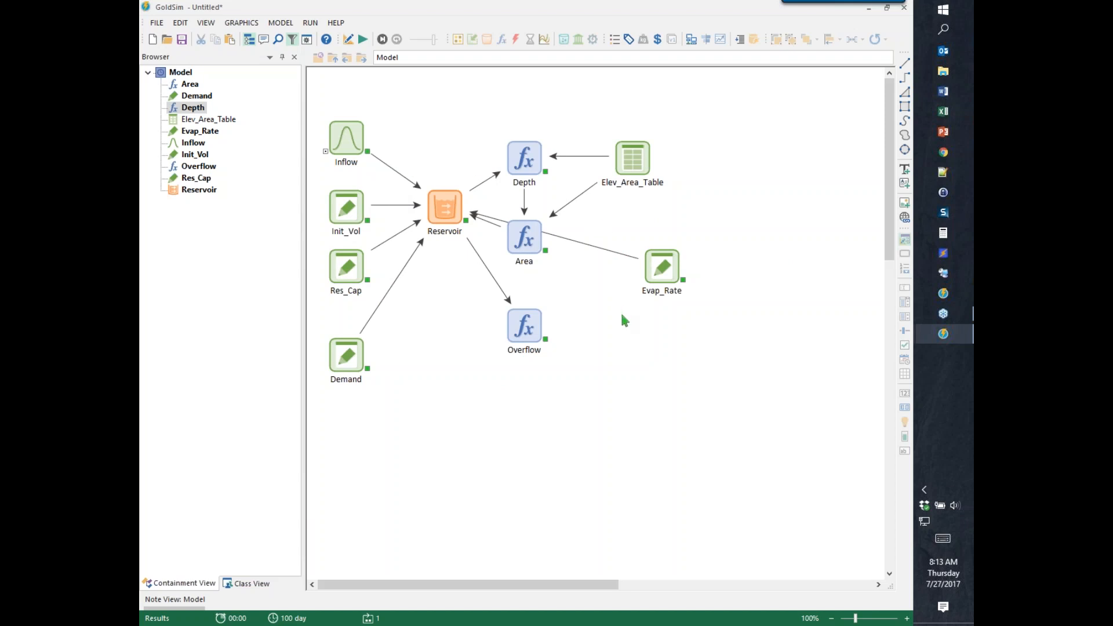
{"action": "mouse_move", "coordinate": [507, 242]}
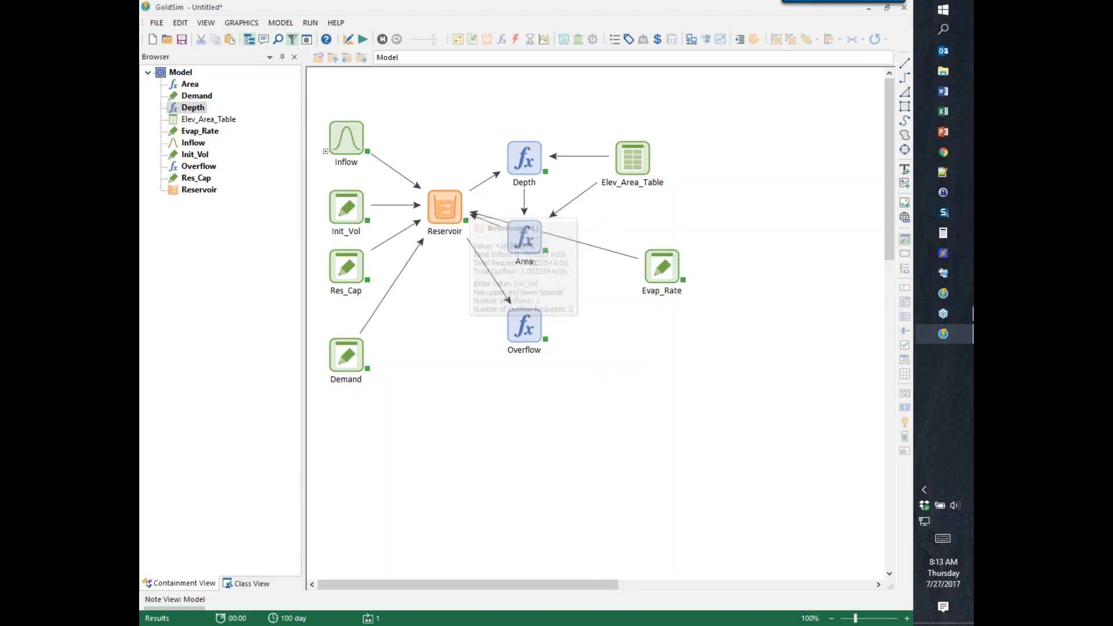
{"action": "left_click", "coordinate": [524, 159]}
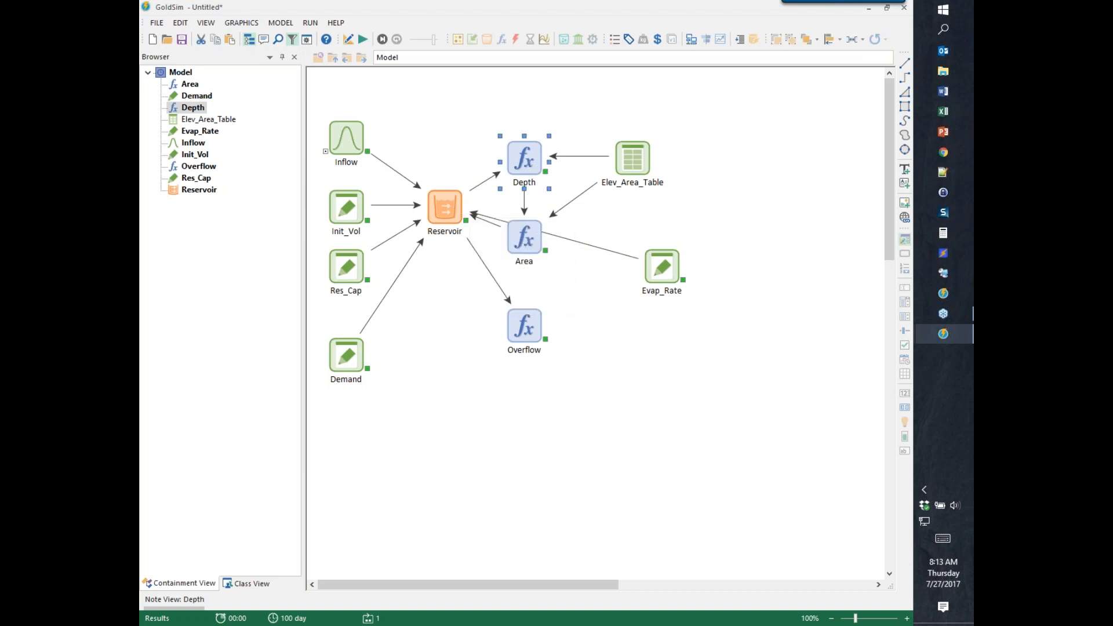
{"action": "left_click", "coordinate": [591, 406]}
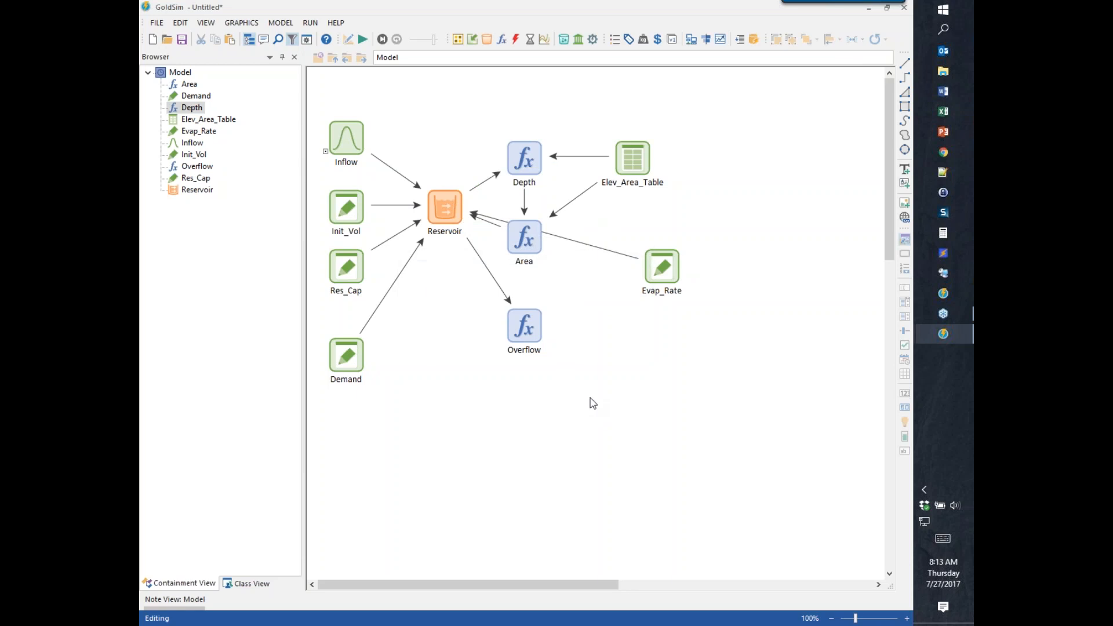
Add a Data element named Target_Level above the Reservoir on the model canvas.
{"action": "left_click", "coordinate": [474, 41]}
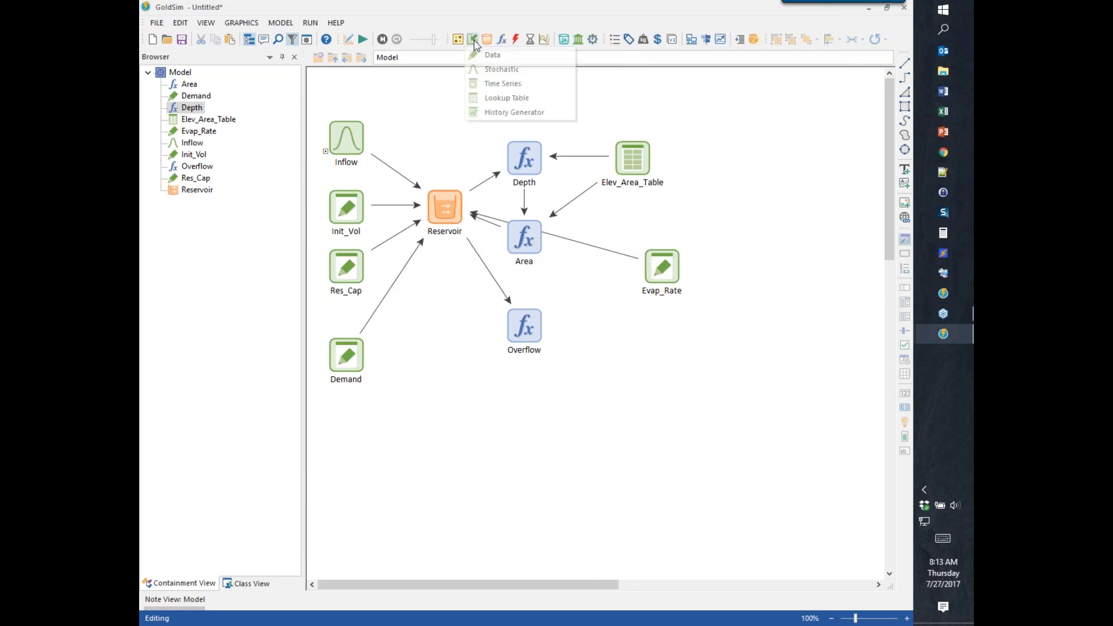
{"action": "left_click", "coordinate": [489, 51]}
{"action": "left_click", "coordinate": [451, 99]}
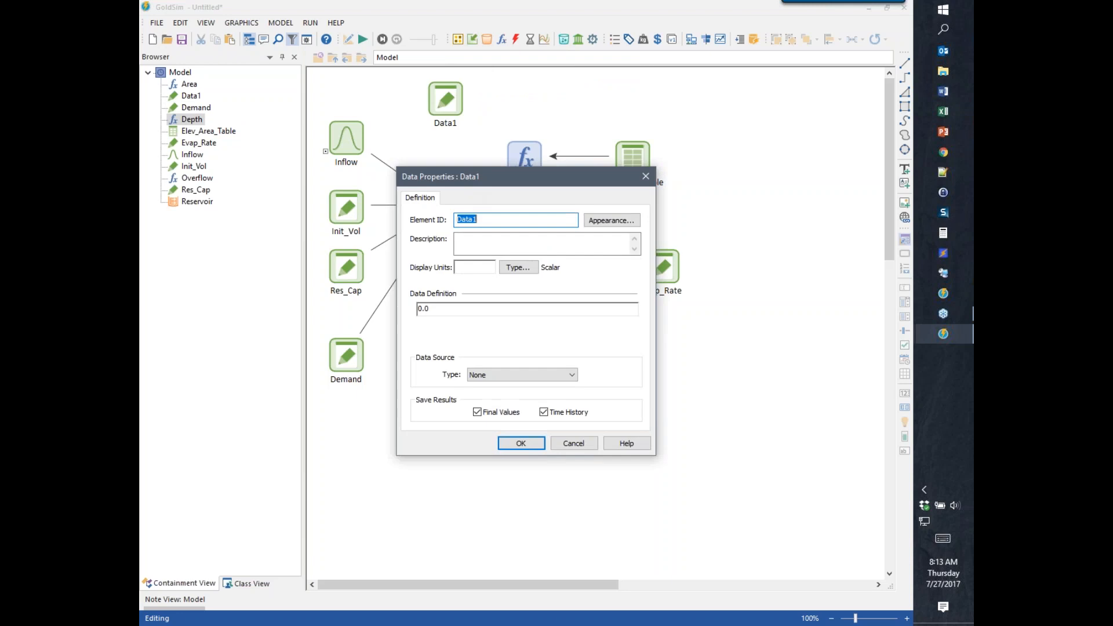
{"action": "type", "text": "Target_Level"}
Describe Target_Level as "Operating target for the reservoir", set its display units to m and its value to 2, and apply.
{"action": "key", "text": "Tab"}
{"action": "key", "text": "Tab"}
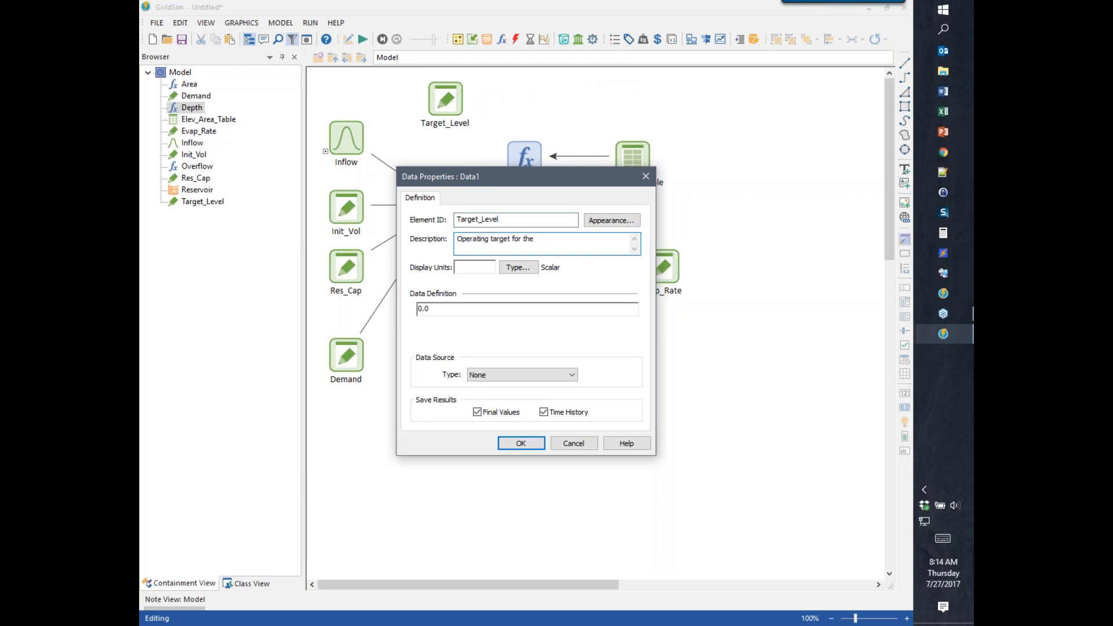
{"action": "type", "text": "oir"}
{"action": "key", "text": "Tab"}
{"action": "type", "text": "m"}
{"action": "key", "text": "Tab"}
{"action": "key", "text": "Tab"}
{"action": "type", "text": "2"}
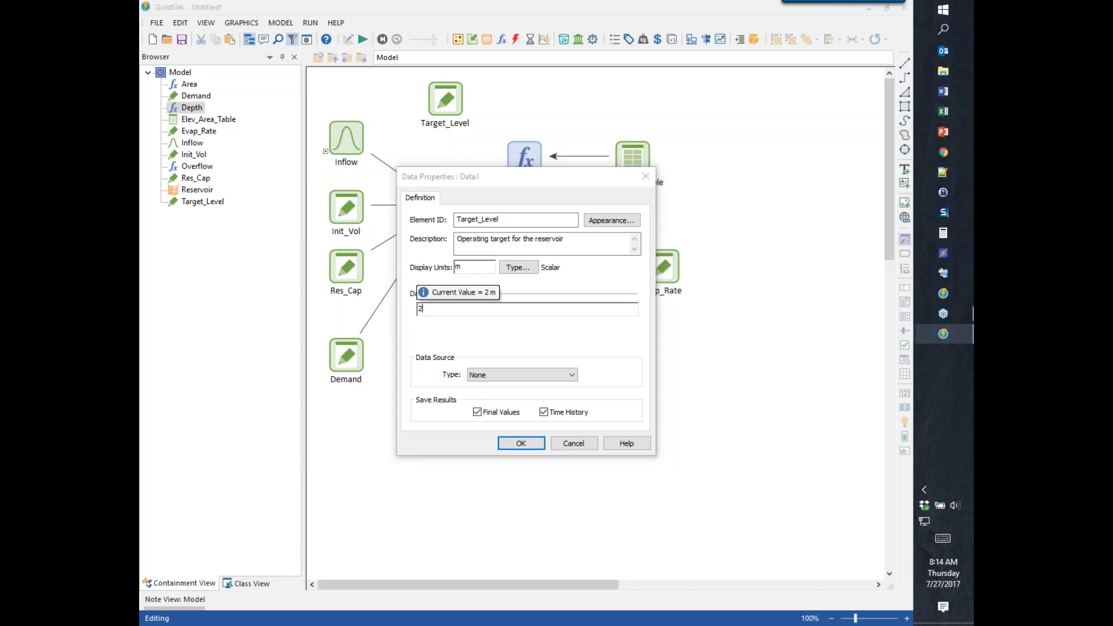
{"action": "key", "text": "Return"}
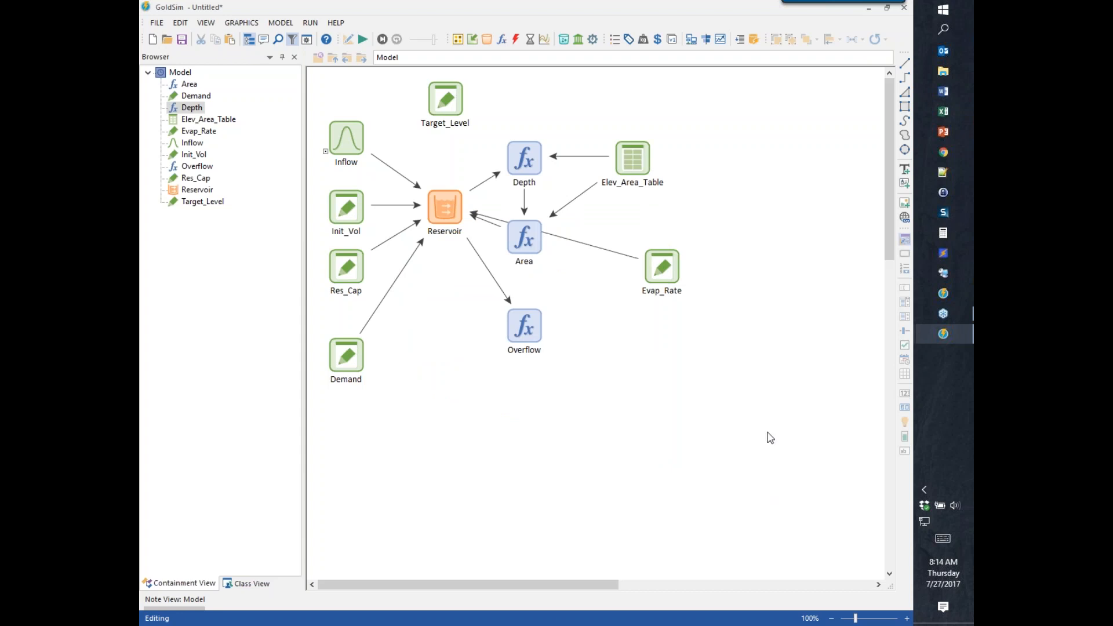
Shift the whole diagram down and to the right, leaving Target_Level well above the Reservoir and Inflow elements.
{"action": "key", "text": "ctrl+a"}
{"action": "left_click_drag", "start_coordinate": [444, 207], "coordinate": [484, 306]}
{"action": "left_click", "coordinate": [598, 195]}
{"action": "left_click_drag", "start_coordinate": [485, 200], "coordinate": [475, 141]}
{"action": "left_click", "coordinate": [569, 200]}
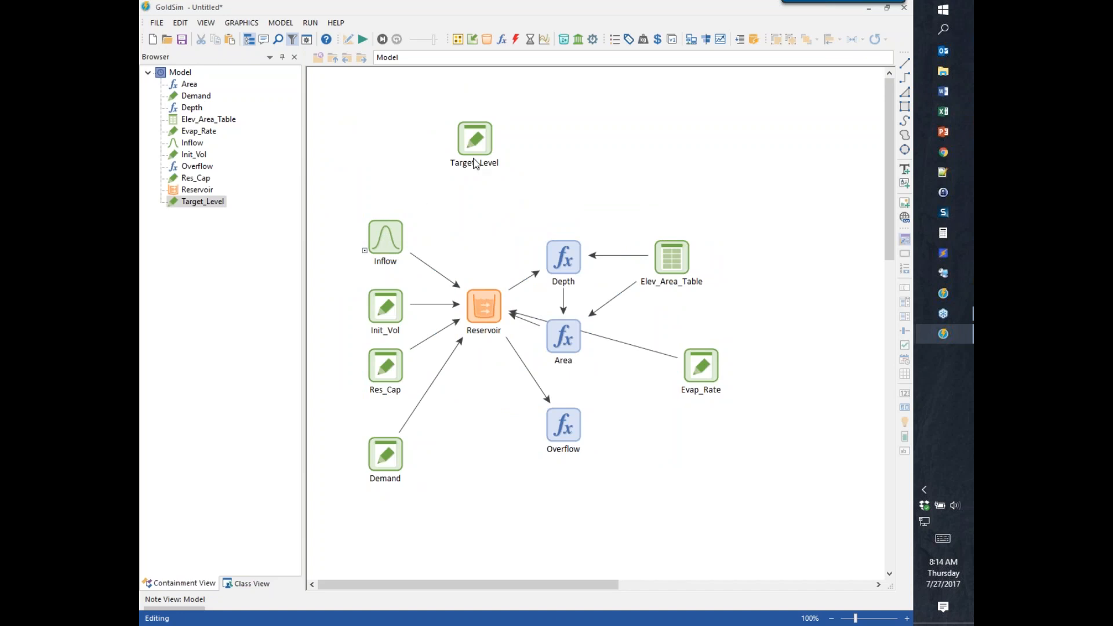
Add a Data element named Pump_Capacity beside Target_Level.
{"action": "mouse_move", "coordinate": [491, 123]}
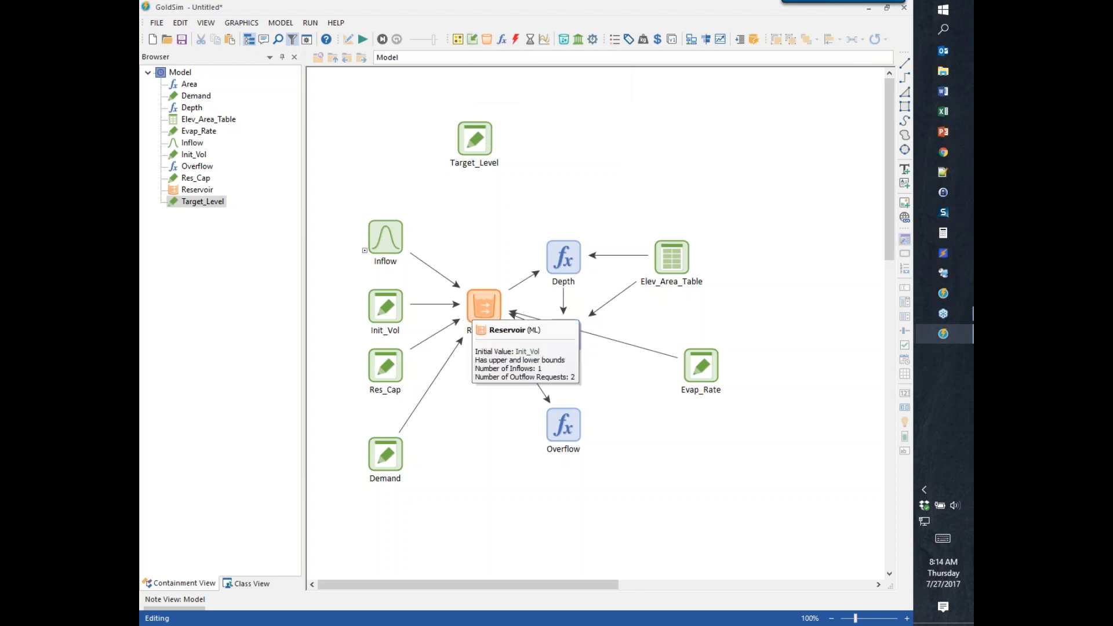
{"action": "left_click", "coordinate": [472, 40]}
{"action": "left_click", "coordinate": [488, 62]}
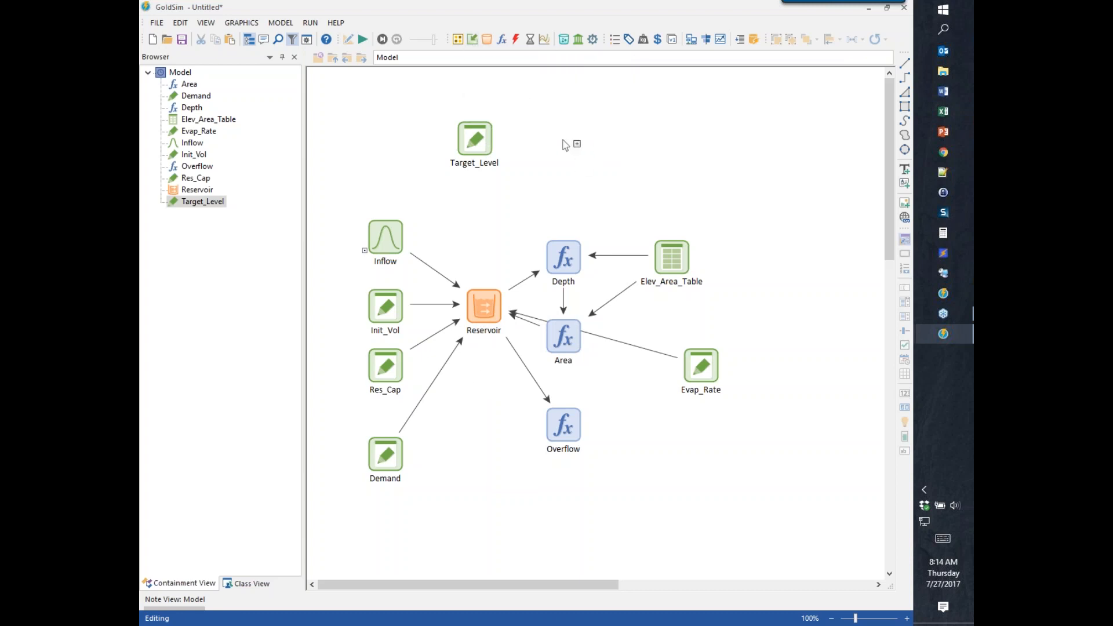
{"action": "left_click", "coordinate": [565, 141]}
{"action": "type", "text": "Pump"}
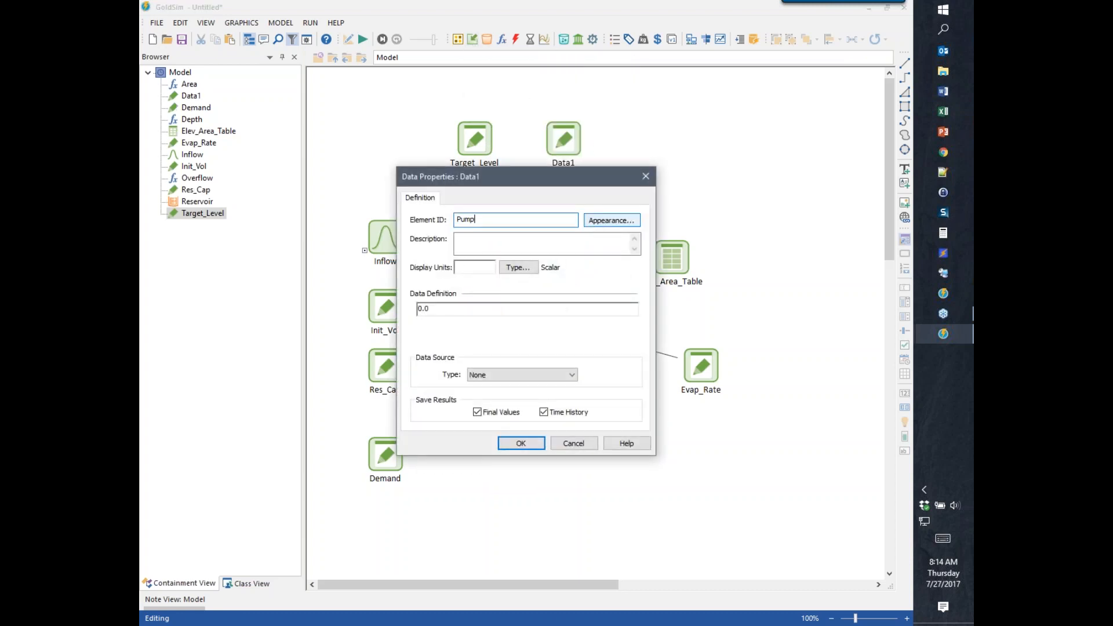
{"action": "type", "text": "_Capacity"}
Set Pump_Capacity's display units to m3/s and its data definition to 1 m3/s, and apply.
{"action": "key", "text": "Tab"}
{"action": "key", "text": "Tab"}
{"action": "type", "text": "m3/s"}
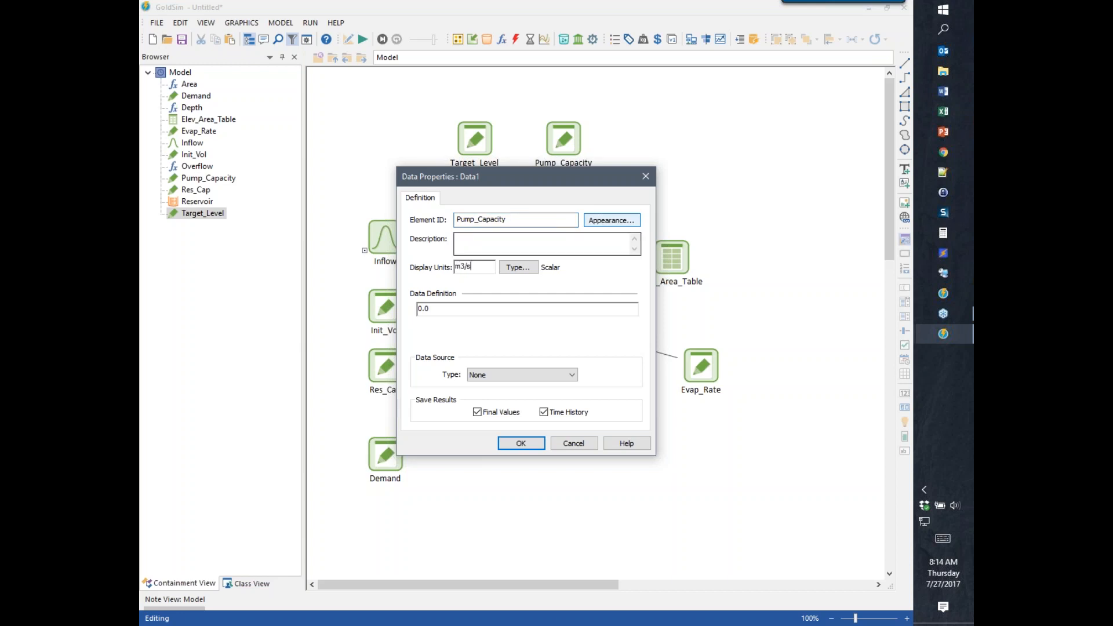
{"action": "left_click", "coordinate": [431, 310]}
{"action": "left_click_drag", "start_coordinate": [432, 309], "coordinate": [404, 307]}
{"action": "type", "text": "1 m3/s"}
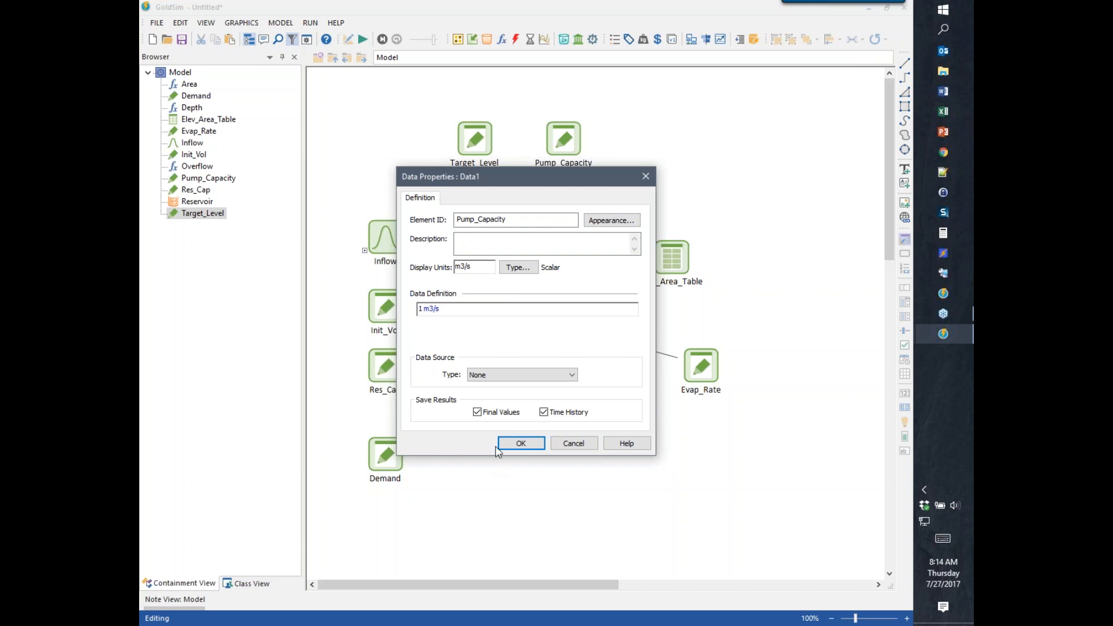
{"action": "left_click", "coordinate": [517, 446]}
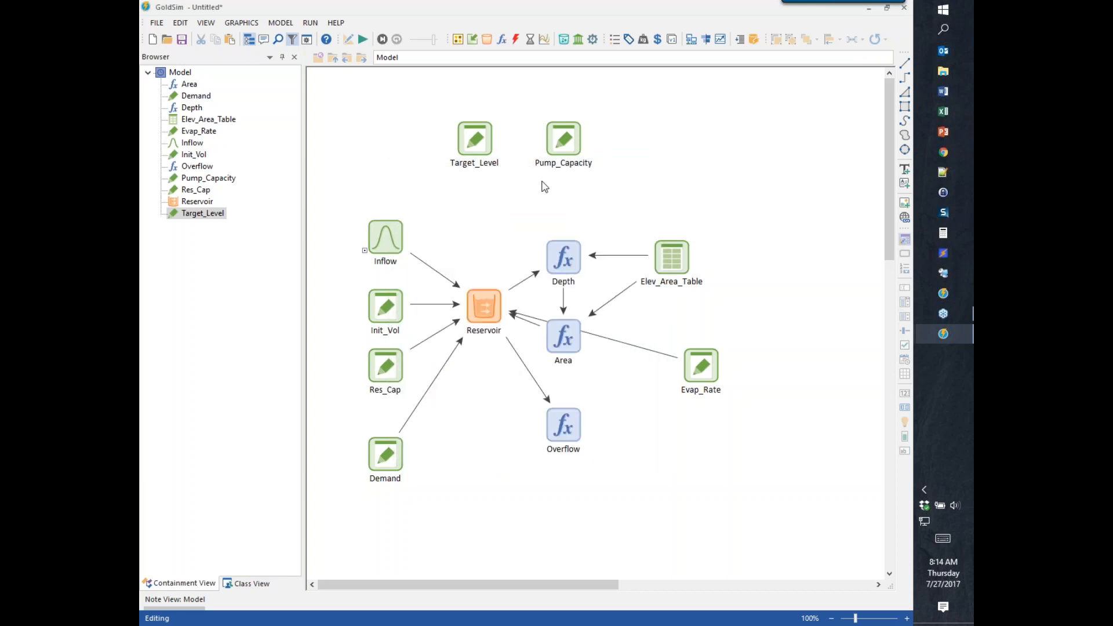
Move Target_Level and Pump_Capacity together to the left so they straddle the Reservoir.
{"action": "left_click_drag", "start_coordinate": [632, 192], "coordinate": [419, 95]}
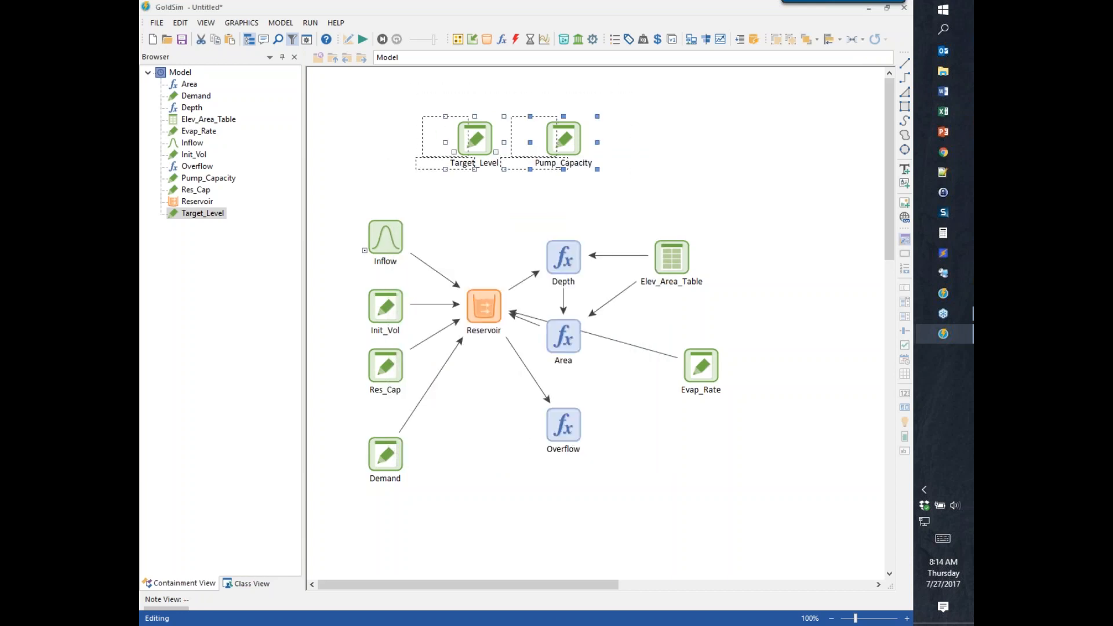
{"action": "left_click_drag", "start_coordinate": [504, 117], "coordinate": [466, 117]}
{"action": "left_click", "coordinate": [487, 260]}
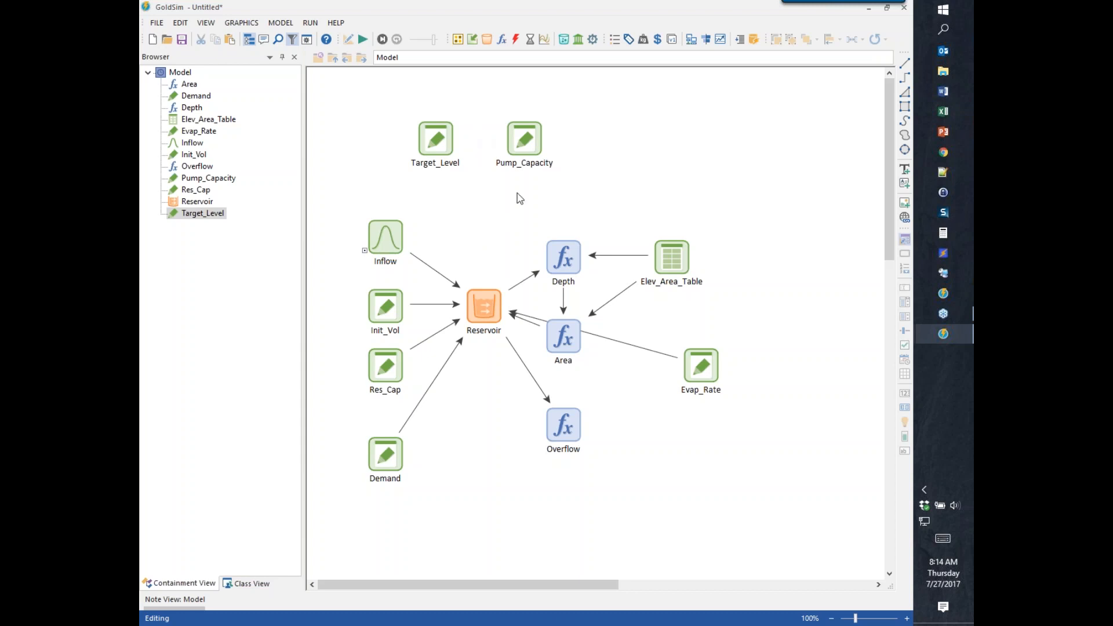
Open the Reservoir's properties and move the dialog clear of the Reservoir's input connections.
{"action": "left_click", "coordinate": [560, 254]}
{"action": "mouse_move", "coordinate": [566, 253]}
{"action": "left_click", "coordinate": [490, 270]}
{"action": "left_click", "coordinate": [483, 305]}
{"action": "key", "text": "Return"}
{"action": "left_click_drag", "start_coordinate": [545, 179], "coordinate": [739, 134]}
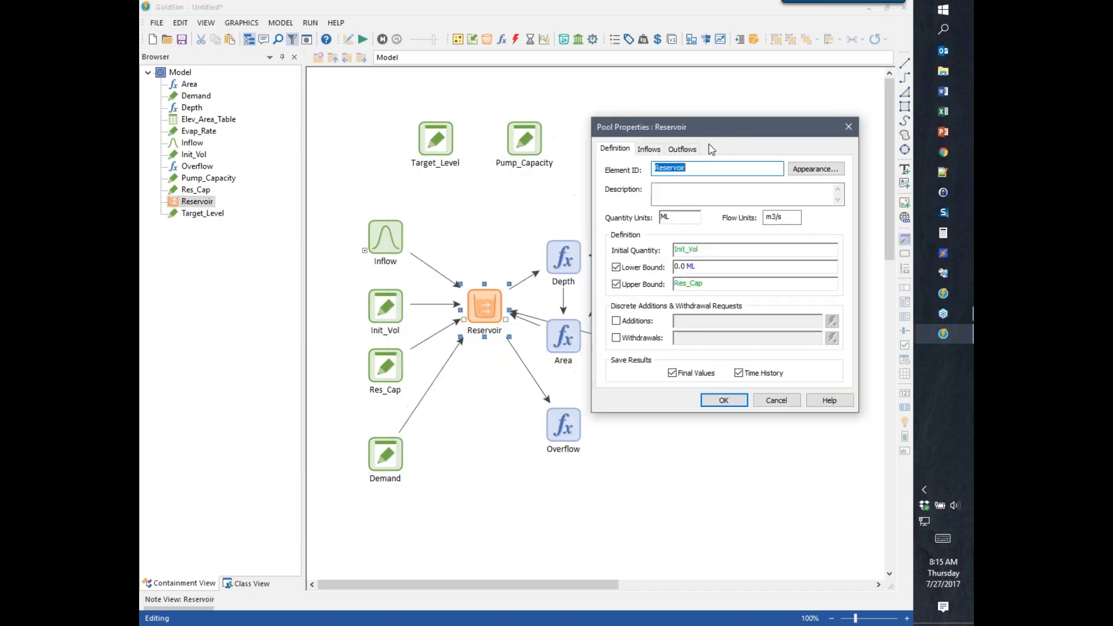
{"action": "left_click", "coordinate": [683, 149]}
{"action": "left_click", "coordinate": [657, 204]}
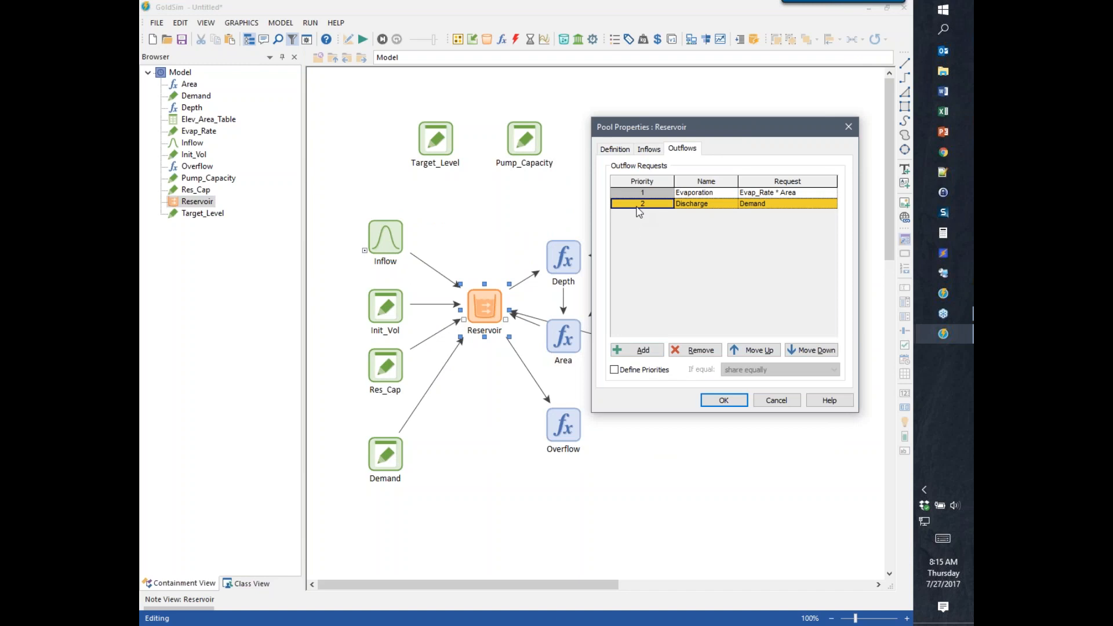
{"action": "left_click", "coordinate": [639, 350]}
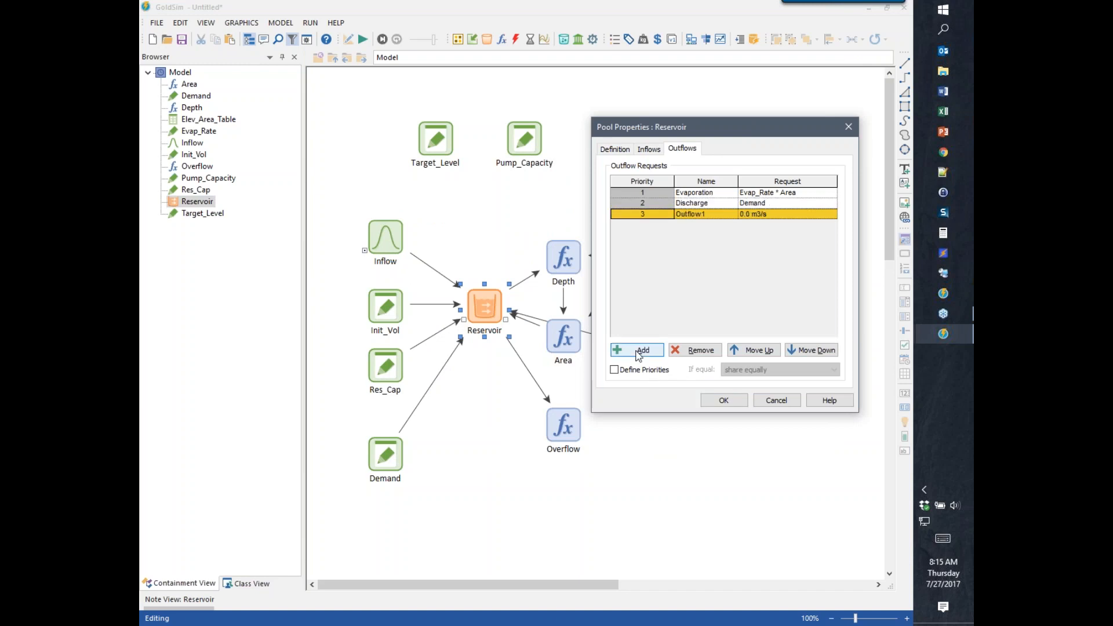
{"action": "left_click", "coordinate": [688, 353]}
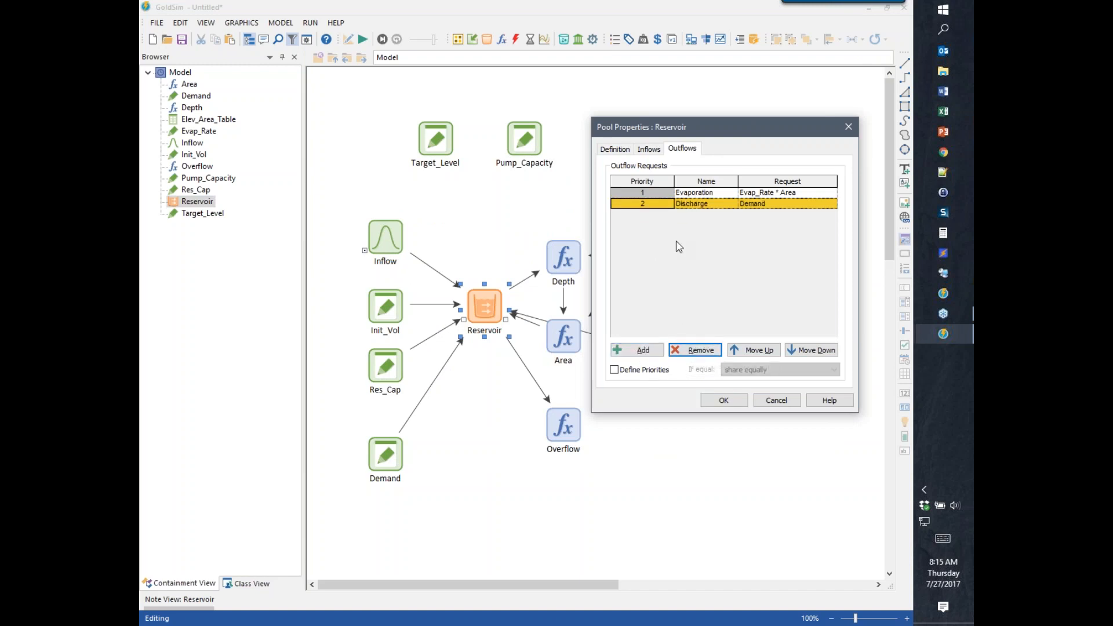
Add a second inflow to the Reservoir linked to Pump_Capacity.
{"action": "left_click", "coordinate": [650, 151]}
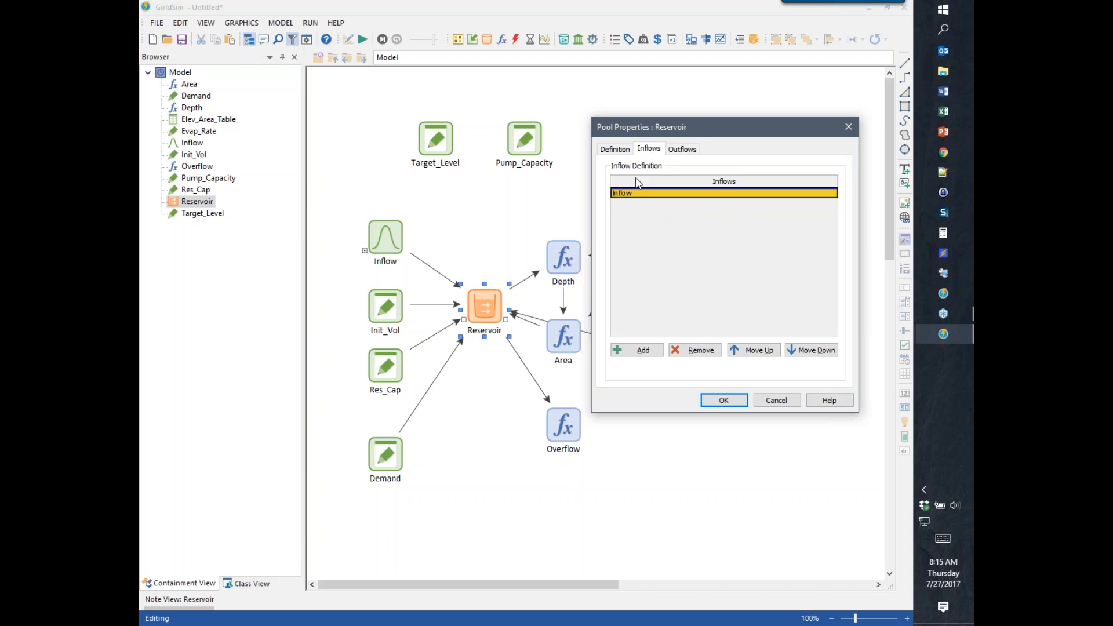
{"action": "left_click", "coordinate": [642, 350]}
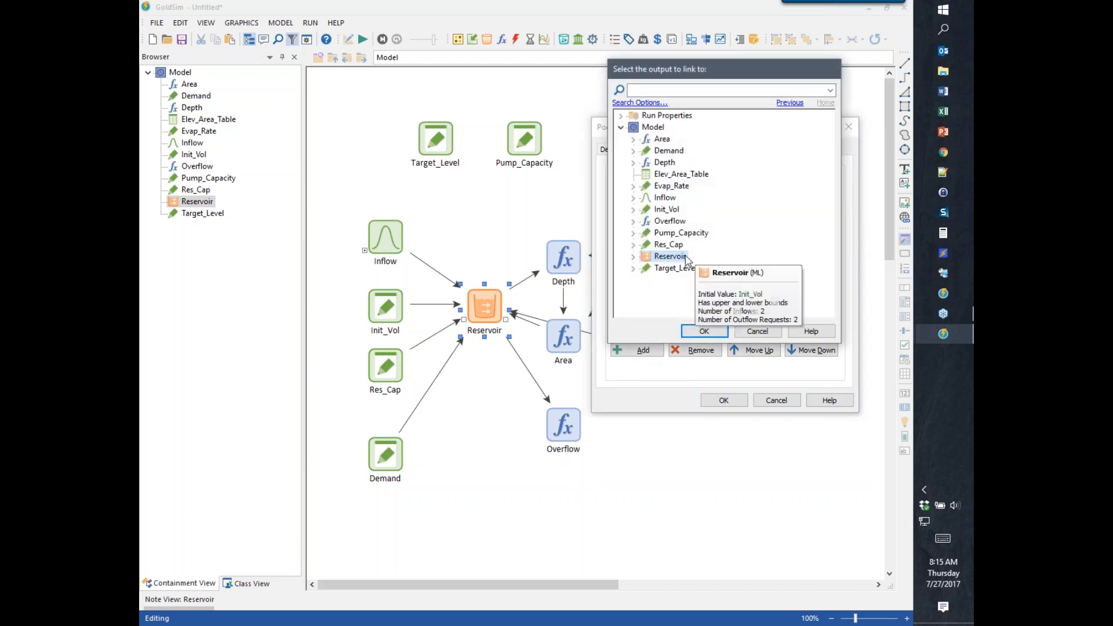
{"action": "left_click", "coordinate": [704, 330]}
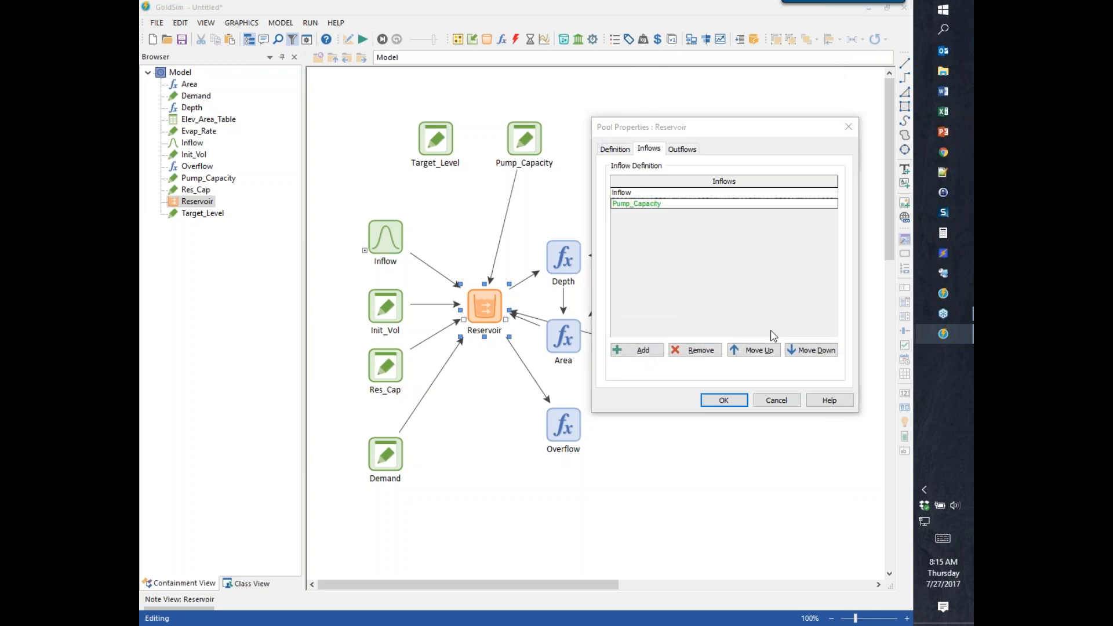
Make the second inflow if(Depth < Target_Level, Pump_Capacity, 0 l/s) and apply the Reservoir settings.
{"action": "key", "text": "Home"}
{"action": "type", "text": "if("}
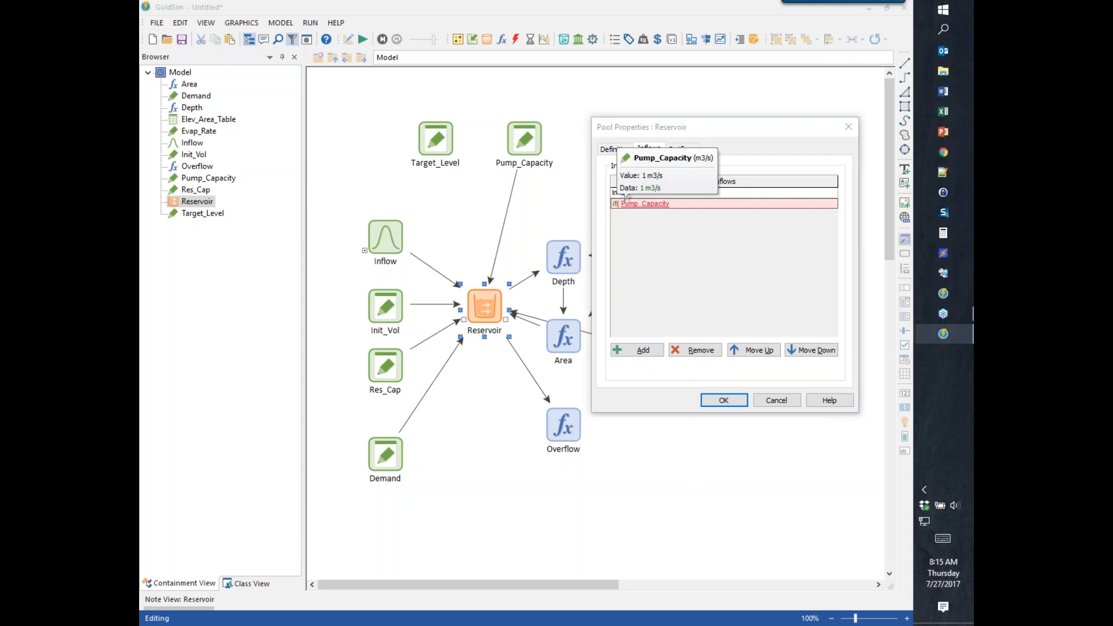
{"action": "type", "text": "depth"}
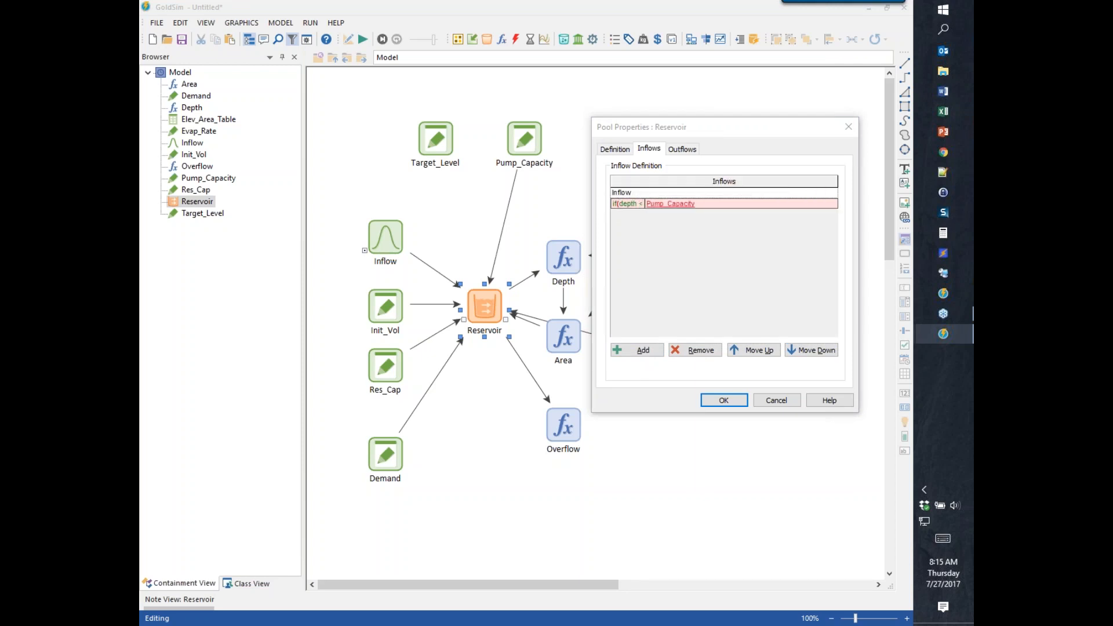
{"action": "type", "text": " < t"}
{"action": "key", "text": "Return"}
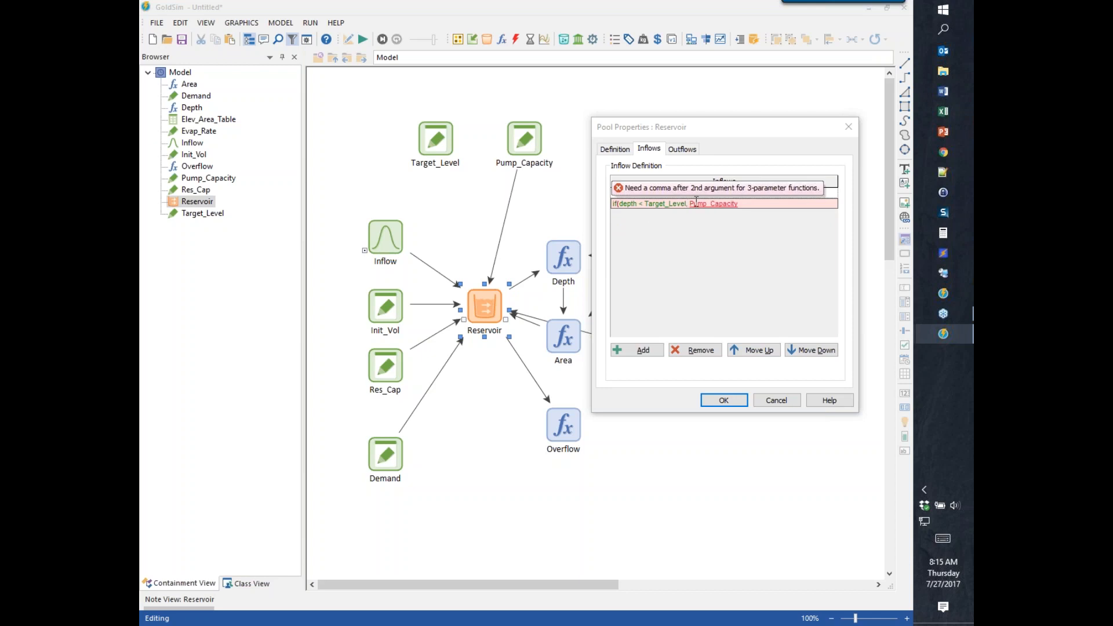
{"action": "type", "text": ","}
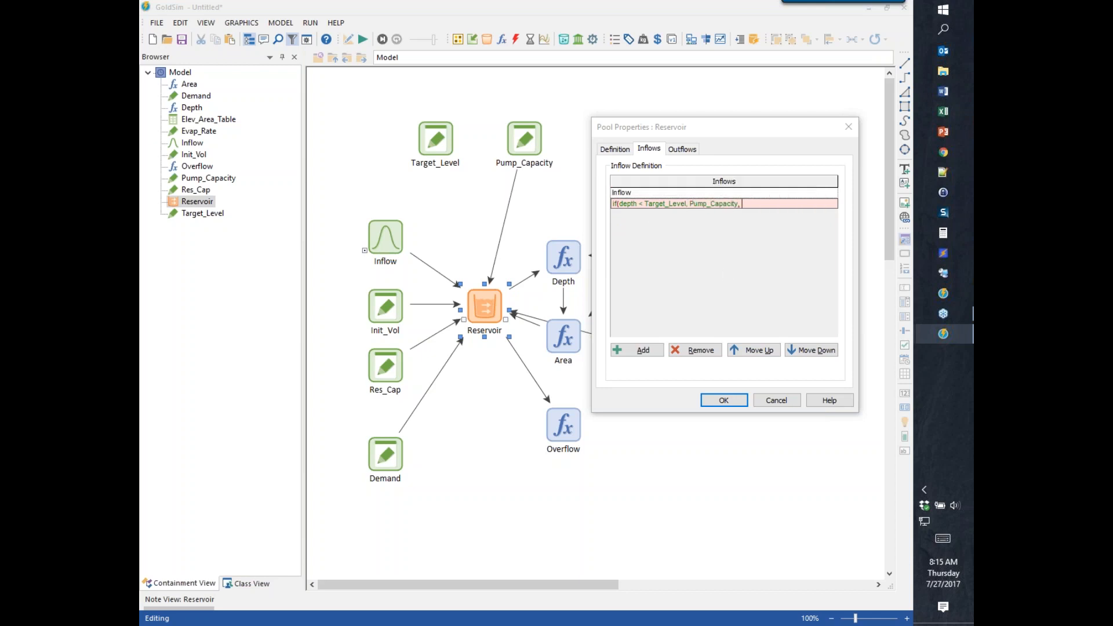
{"action": "type", "text": " 0 l/s)"}
{"action": "key", "text": "Return"}
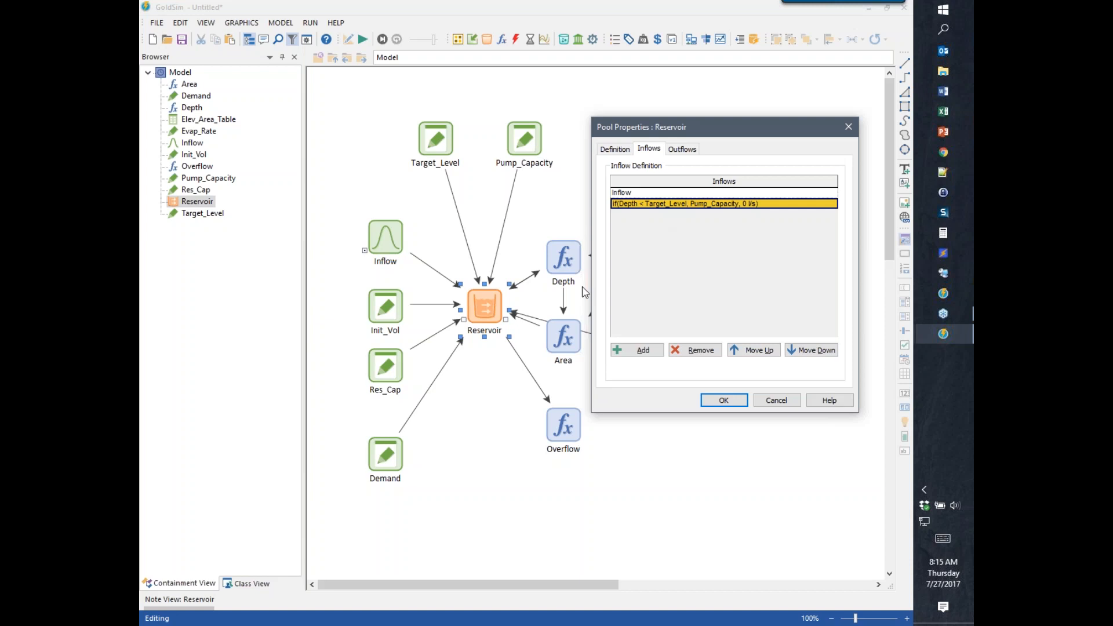
{"action": "left_click", "coordinate": [705, 402]}
Run the simulation with the pumped inflow and display the Reservoir's time history chart.
{"action": "left_click", "coordinate": [363, 39]}
{"action": "left_click", "coordinate": [525, 337]}
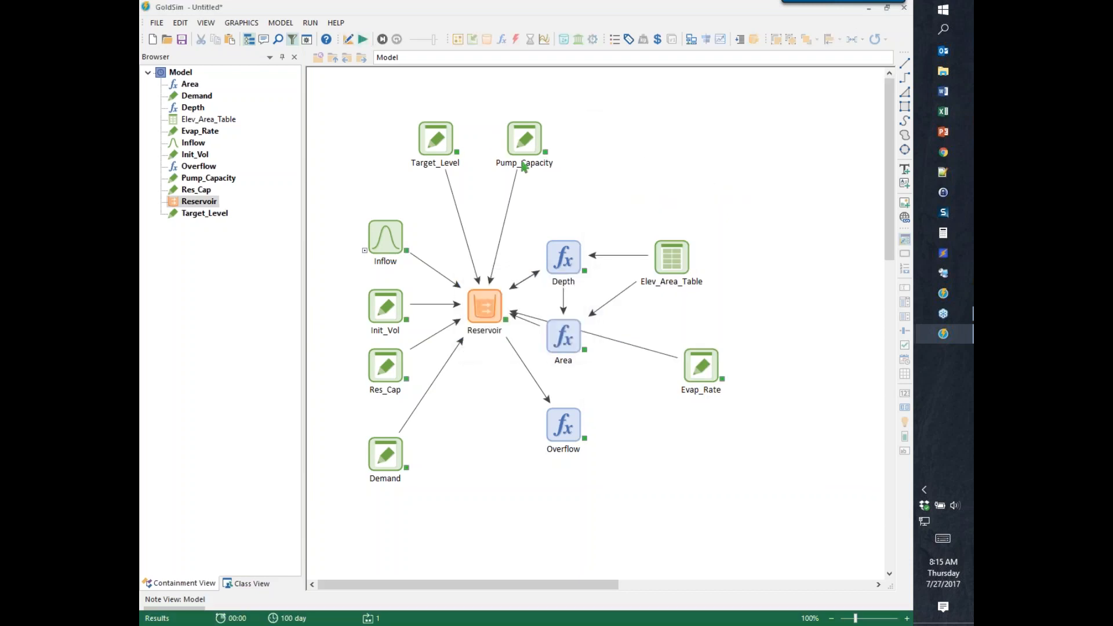
{"action": "right_click", "coordinate": [483, 303]}
{"action": "left_click", "coordinate": [502, 308]}
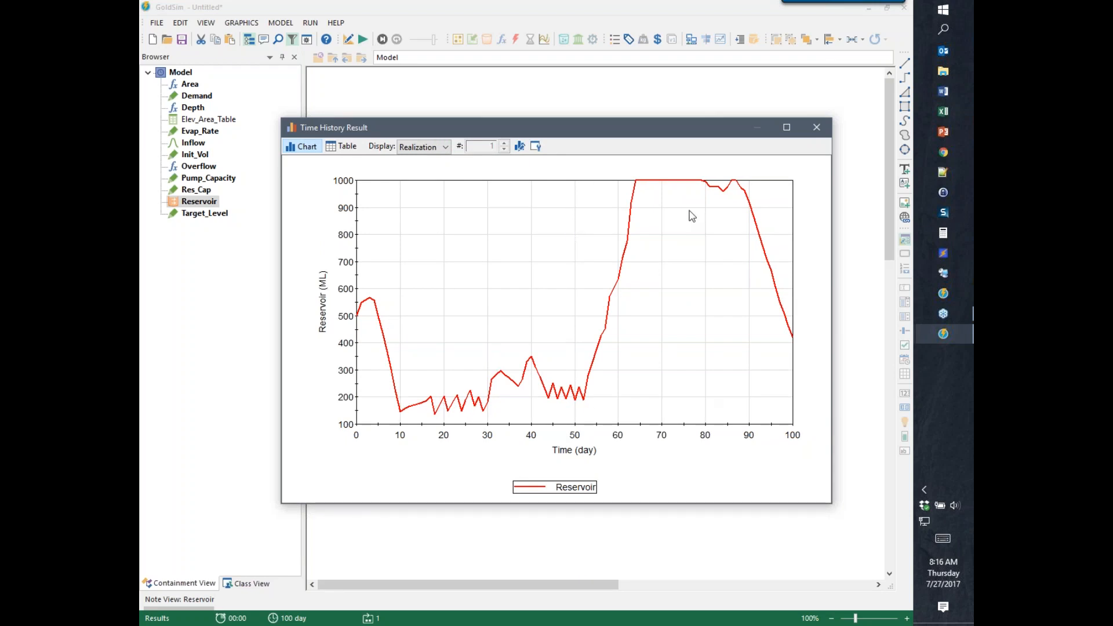
{"action": "mouse_move", "coordinate": [434, 412]}
Close the Reservoir's time history chart and switch the model back to editing.
{"action": "left_click", "coordinate": [816, 129]}
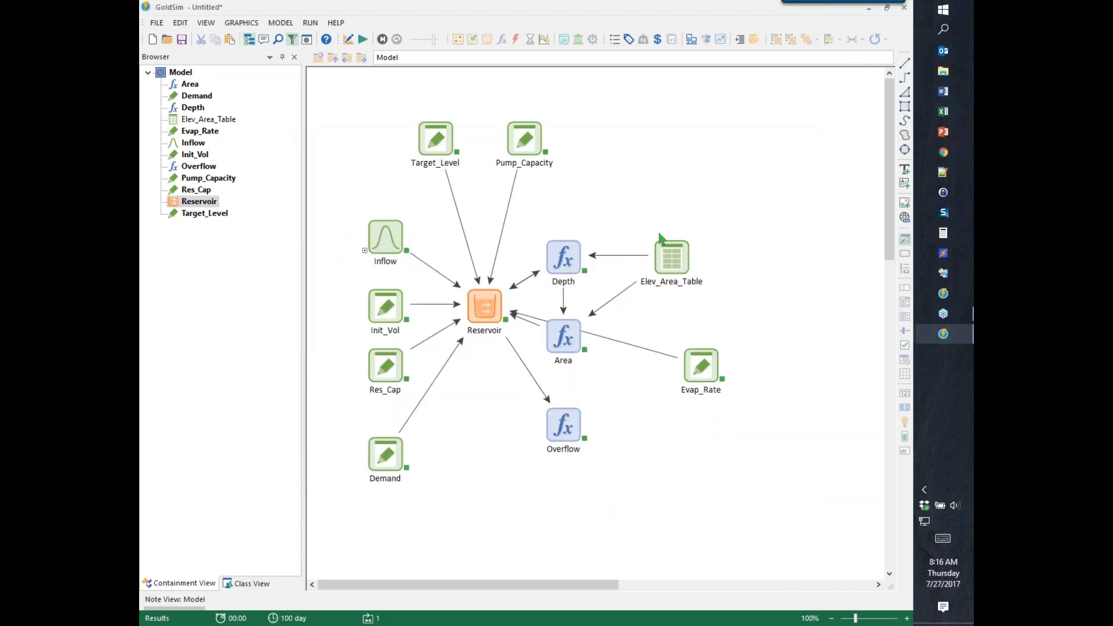
{"action": "key", "text": "F4"}
{"action": "left_click", "coordinate": [530, 141]}
{"action": "left_click", "coordinate": [476, 143]}
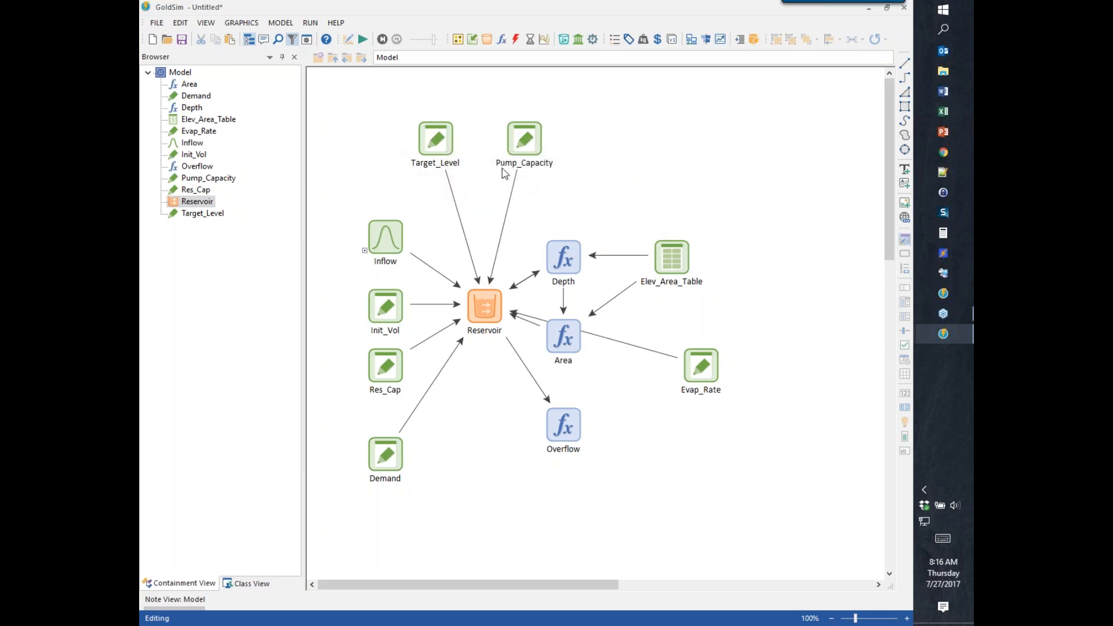
Remove the < Target_Level comparison and the Pump_Capacity argument from the Reservoir's second inflow expression.
{"action": "left_click", "coordinate": [473, 304]}
{"action": "double_click", "coordinate": [485, 306]}
{"action": "left_click_drag", "start_coordinate": [521, 173], "coordinate": [694, 114]}
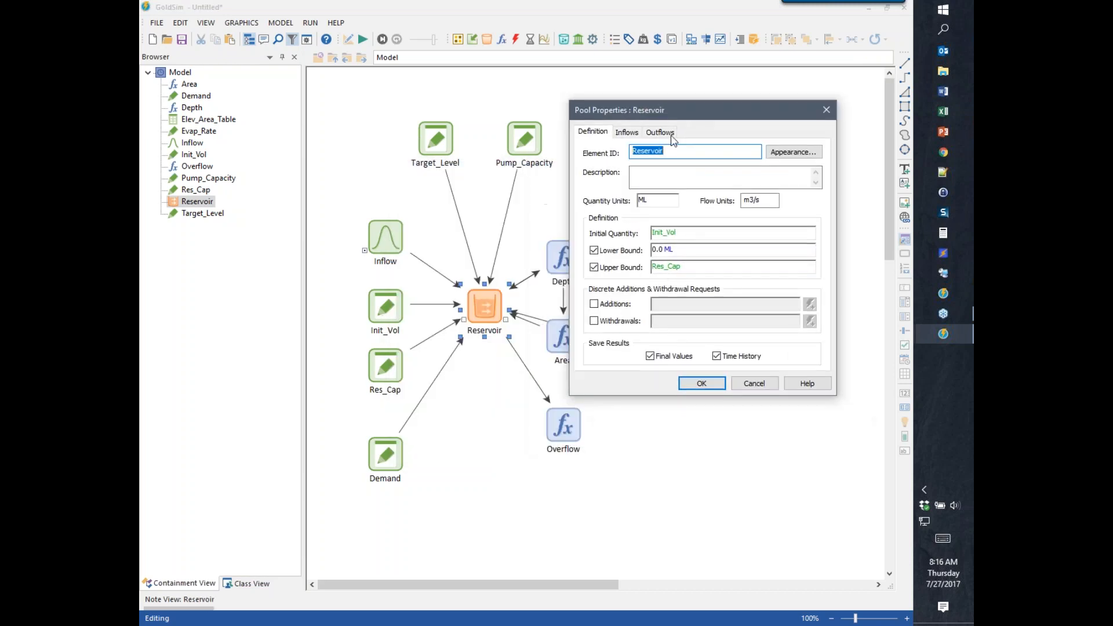
{"action": "left_click", "coordinate": [626, 132]}
{"action": "left_click", "coordinate": [666, 186]}
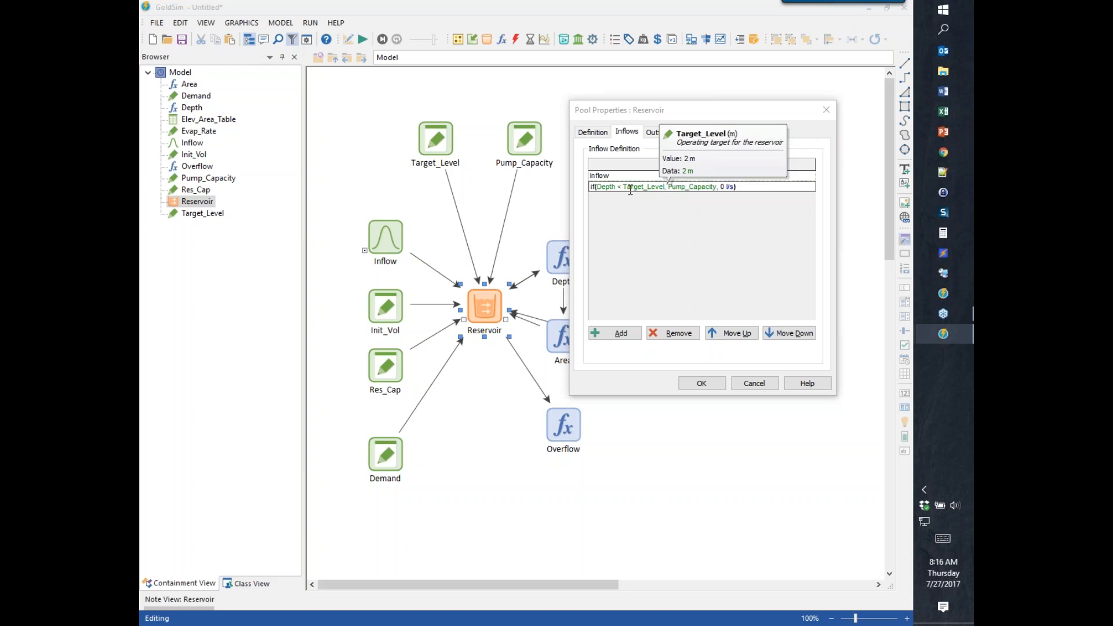
{"action": "left_click_drag", "start_coordinate": [619, 186], "coordinate": [665, 187]}
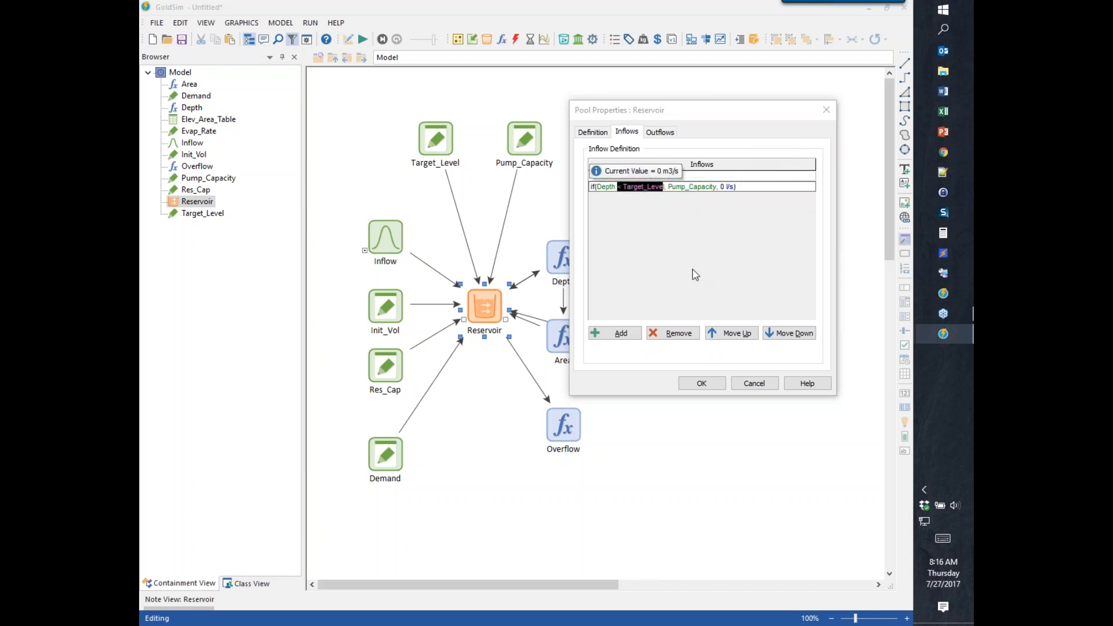
{"action": "key", "text": "Delete"}
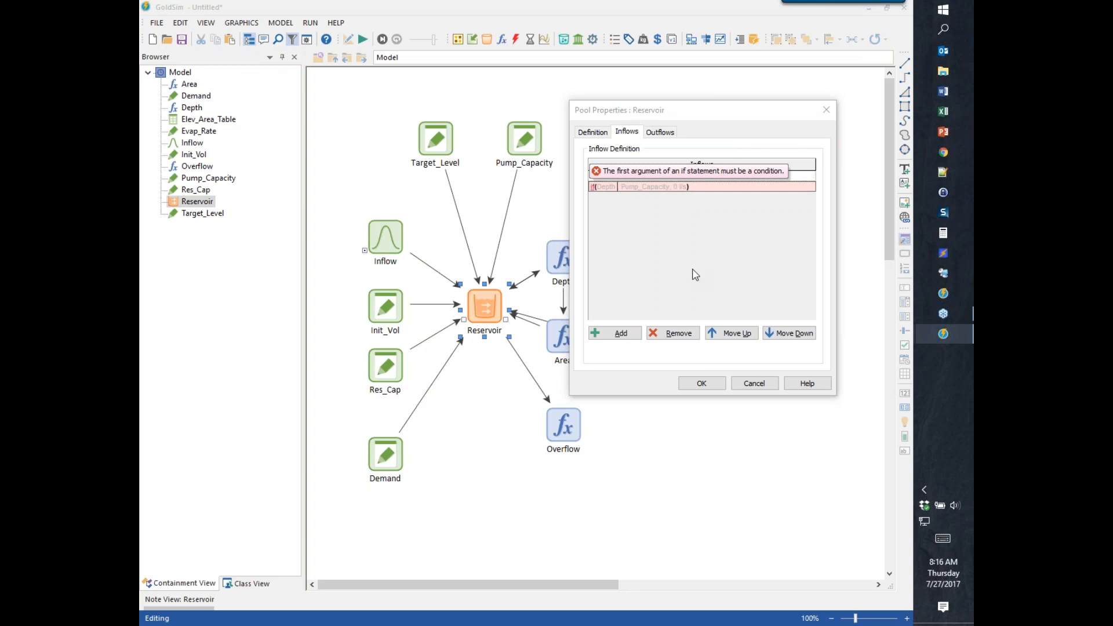
{"action": "key", "text": "Delete"}
{"action": "key", "text": "Delete"}
{"action": "key", "text": "Delete"}
{"action": "key", "text": "Delete"}
{"action": "key", "text": "Delete"}
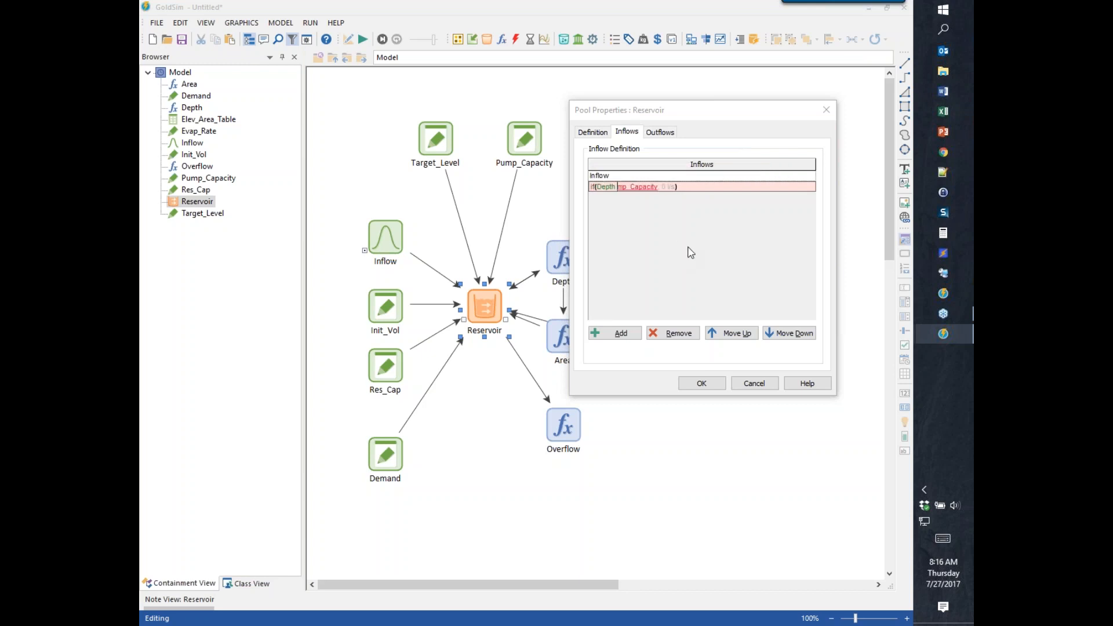
{"action": "key", "text": "Delete"}
{"action": "key", "text": "Delete"}
{"action": "key", "text": "Delete"}
{"action": "key", "text": "Delete"}
{"action": "key", "text": "Delete"}
{"action": "key", "text": "Delete"}
{"action": "key", "text": "Delete"}
{"action": "key", "text": "Delete"}
{"action": "key", "text": "Delete"}
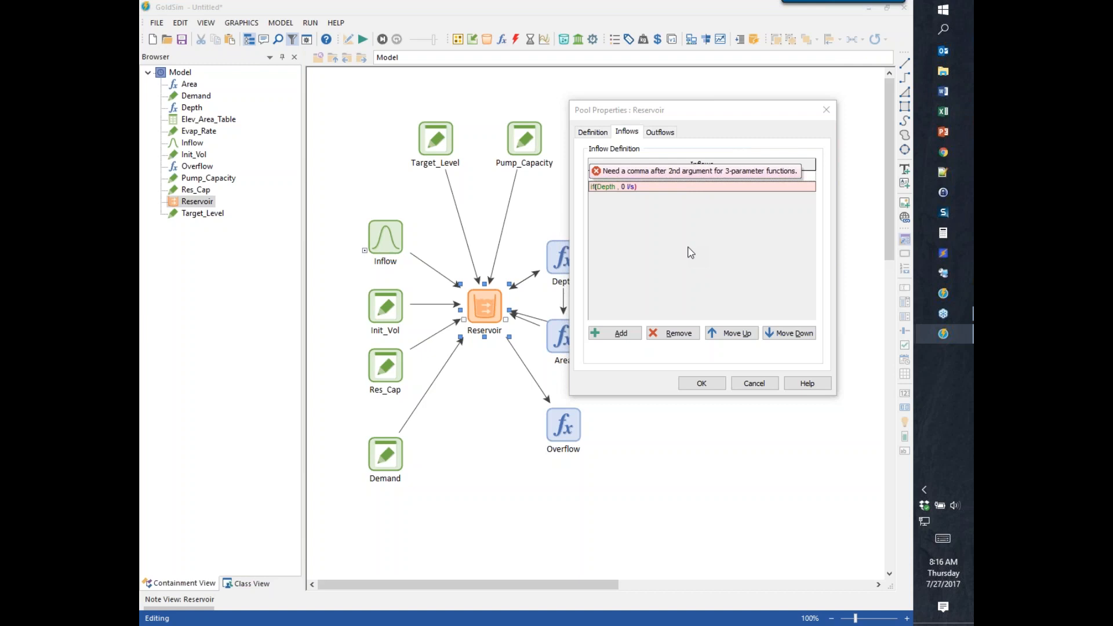
Make the Reservoir's second inflow if(Depth > 0m, 0 l/s, Pump_Capacity) and apply the settings.
{"action": "type", "text": "> "}
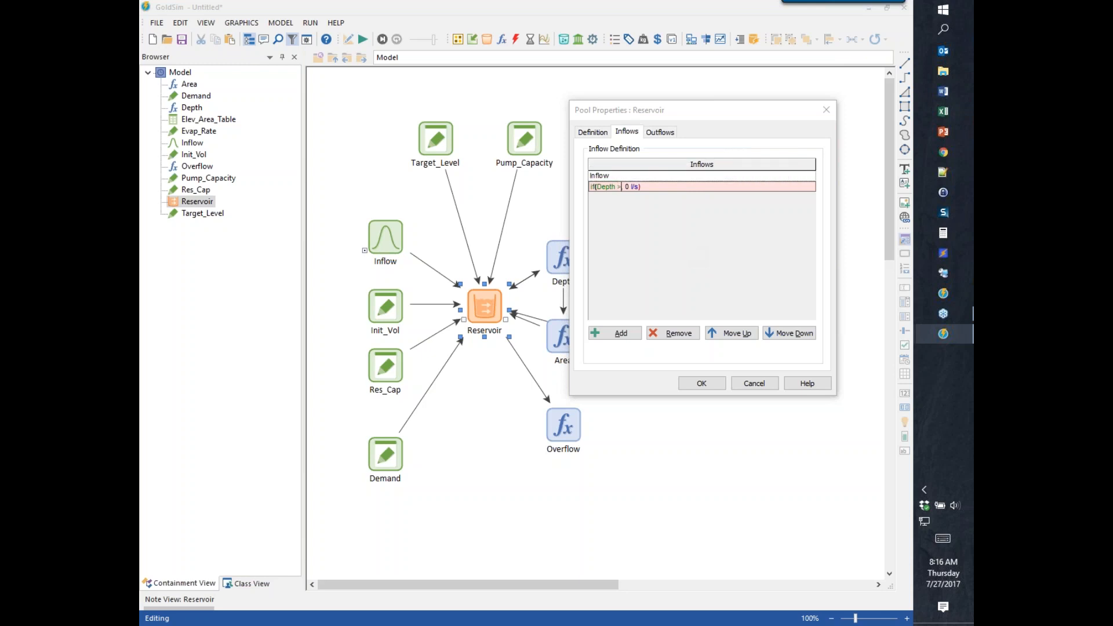
{"action": "type", "text": "0"}
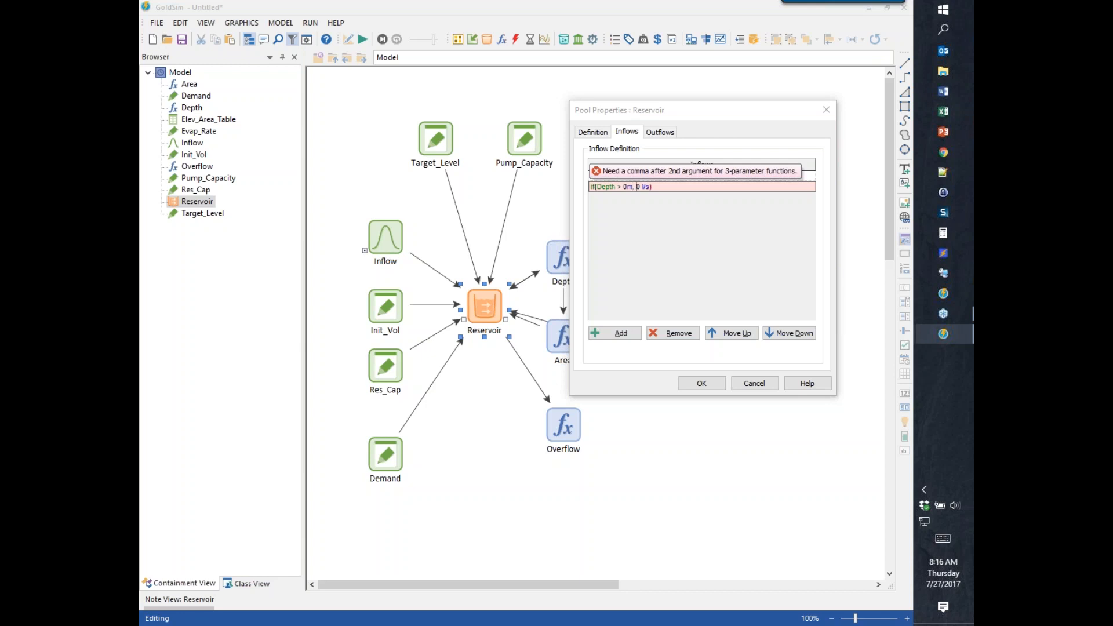
{"action": "type", "text": ", "}
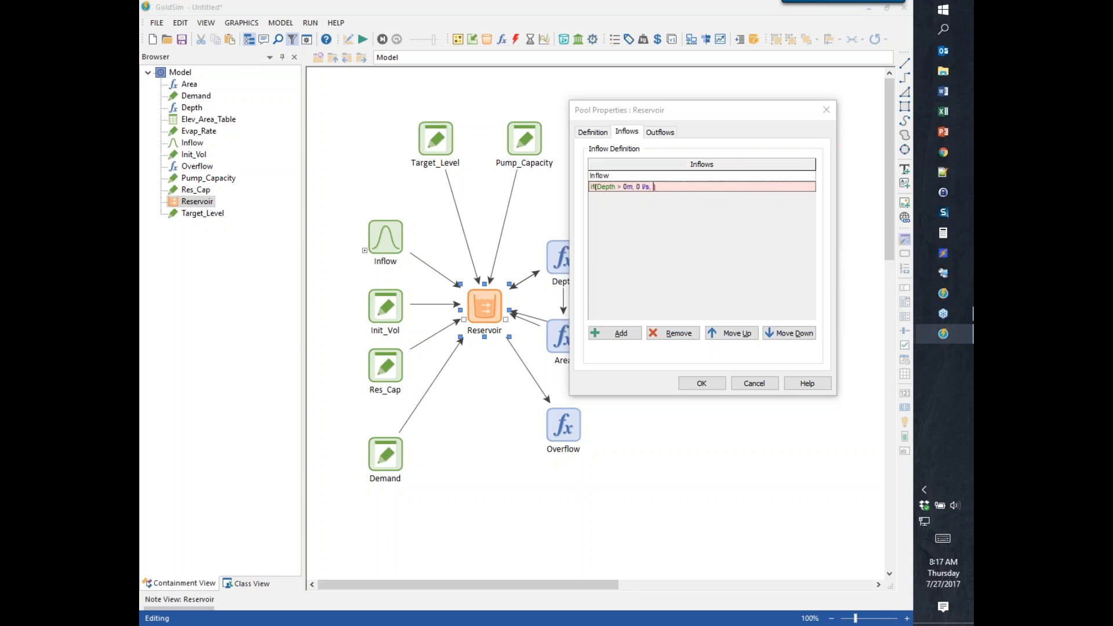
{"action": "type", "text": "Pump_Capacity"}
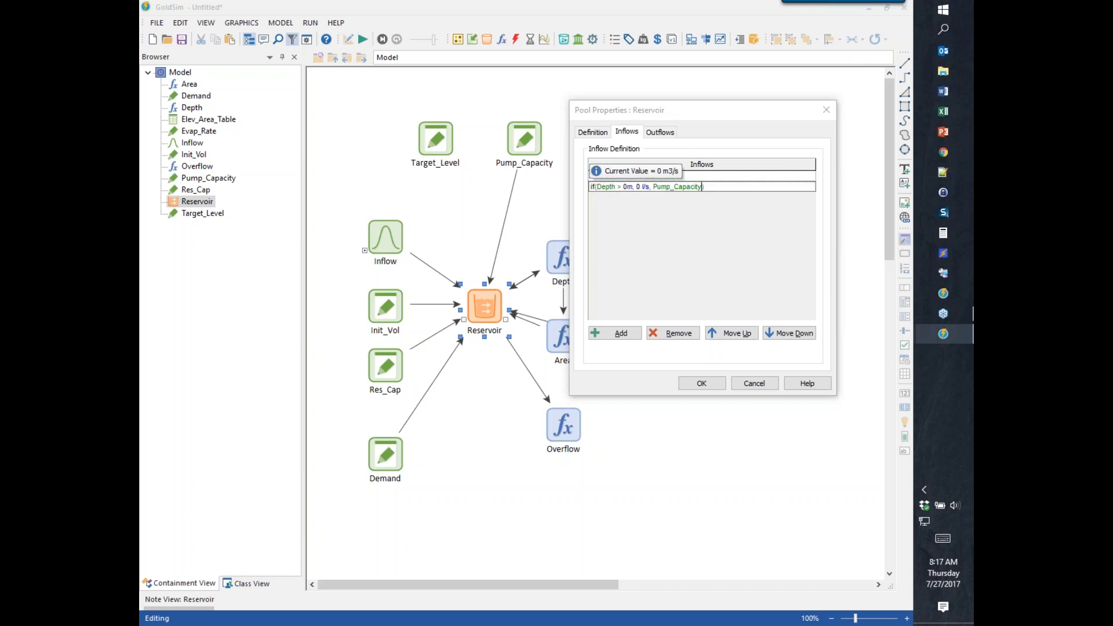
{"action": "key", "text": "Return"}
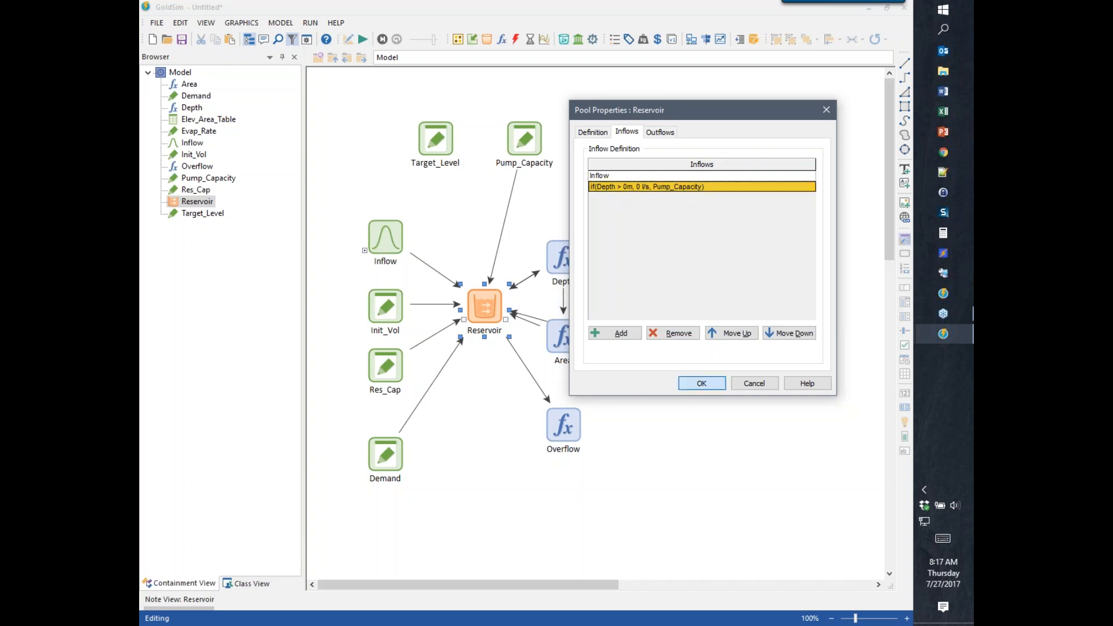
{"action": "left_click", "coordinate": [700, 382]}
Run the simulation and examine the Reservoir's time history chart before returning the model to editing.
{"action": "left_click", "coordinate": [363, 38]}
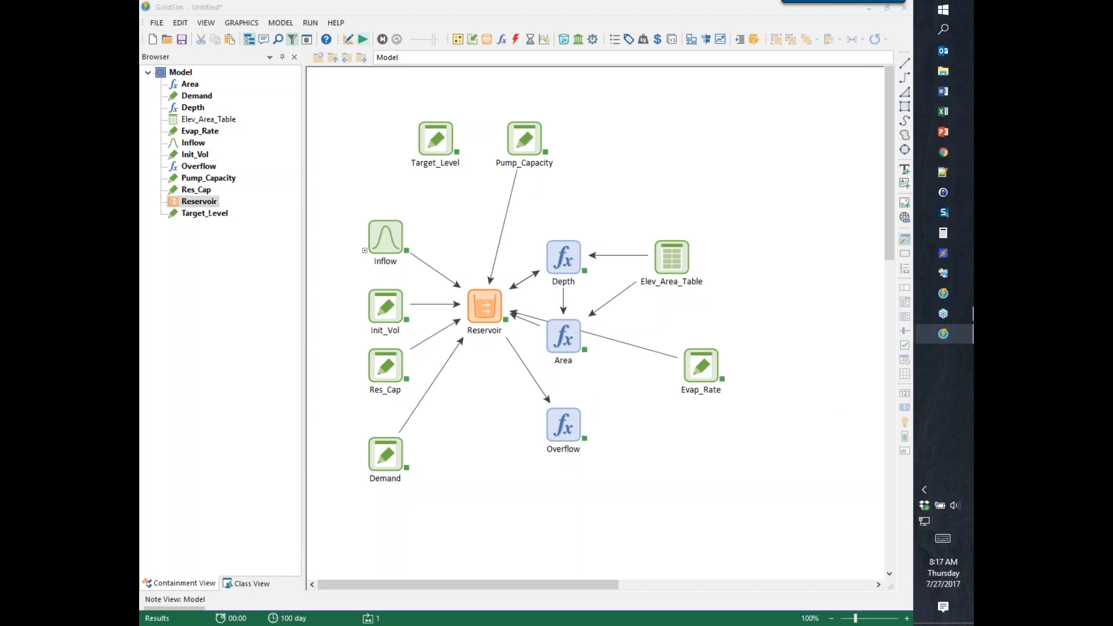
{"action": "left_click", "coordinate": [525, 337]}
{"action": "right_click", "coordinate": [478, 306]}
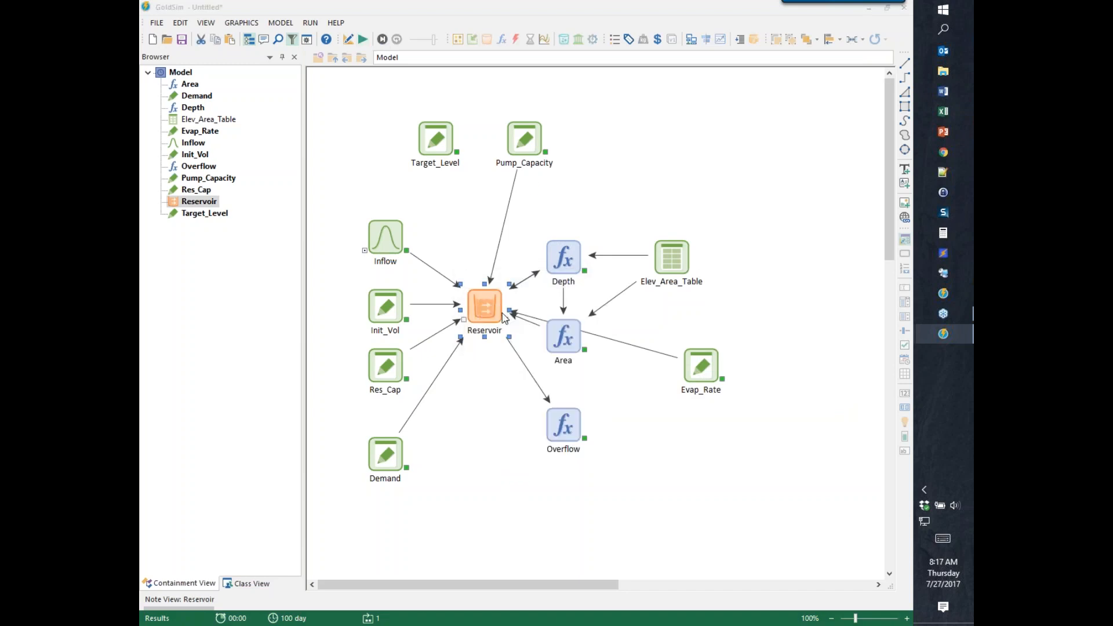
{"action": "left_click", "coordinate": [505, 315]}
{"action": "left_click", "coordinate": [816, 127]}
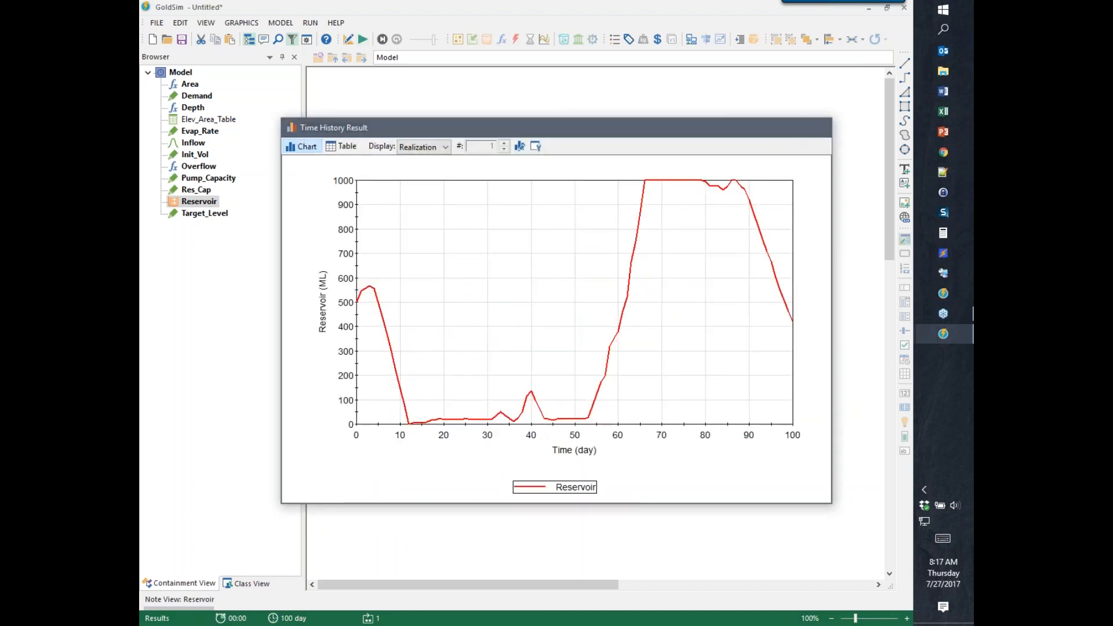
{"action": "left_click", "coordinate": [604, 125]}
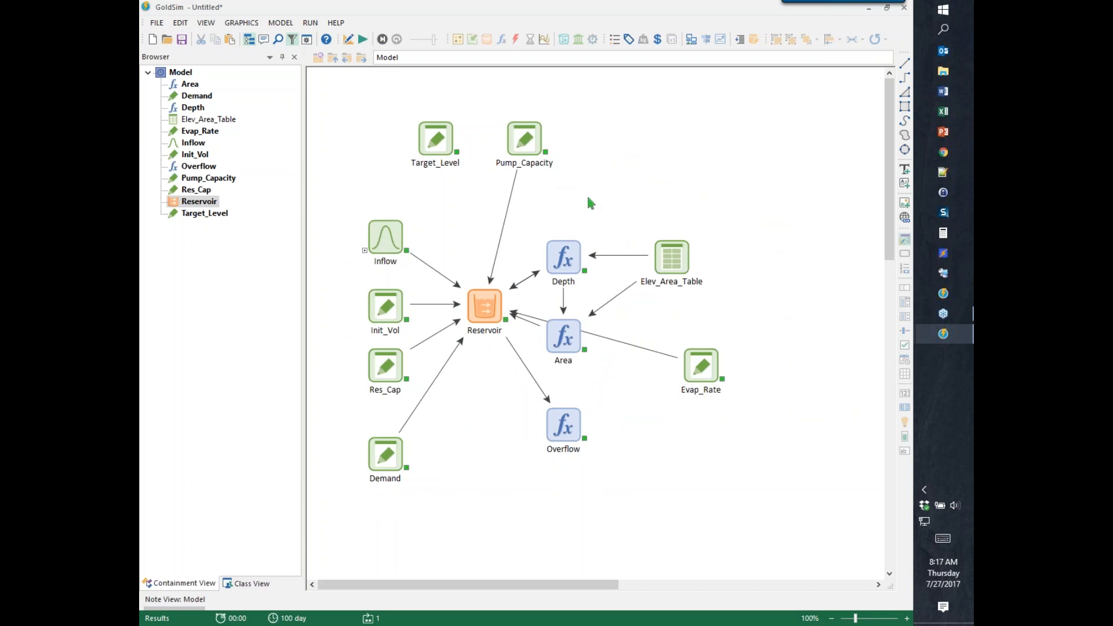
{"action": "key", "text": "F4"}
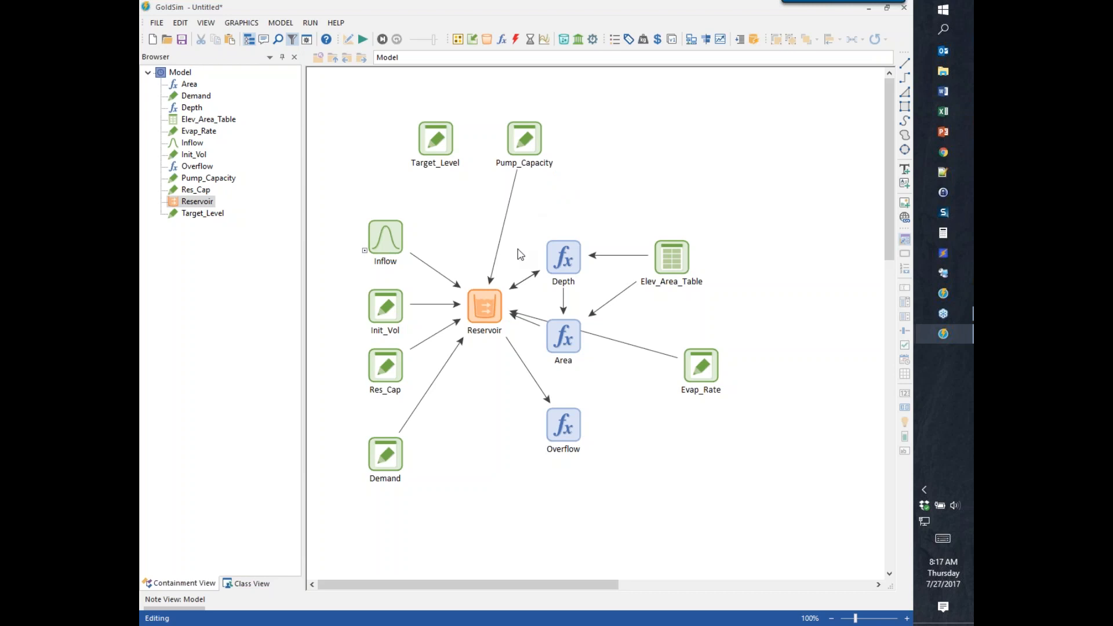
Insert a Time History result element beside Pump_Capacity and add Depth as its first result.
{"action": "left_click", "coordinate": [545, 41]}
{"action": "left_click", "coordinate": [588, 60]}
{"action": "left_click", "coordinate": [648, 138]}
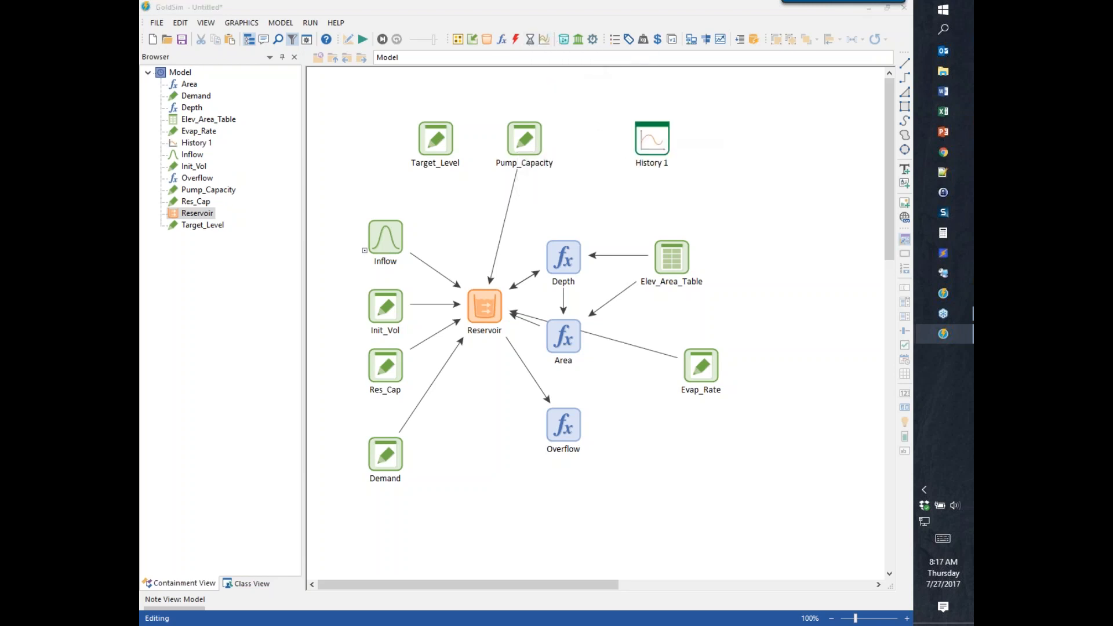
{"action": "left_click", "coordinate": [352, 430]}
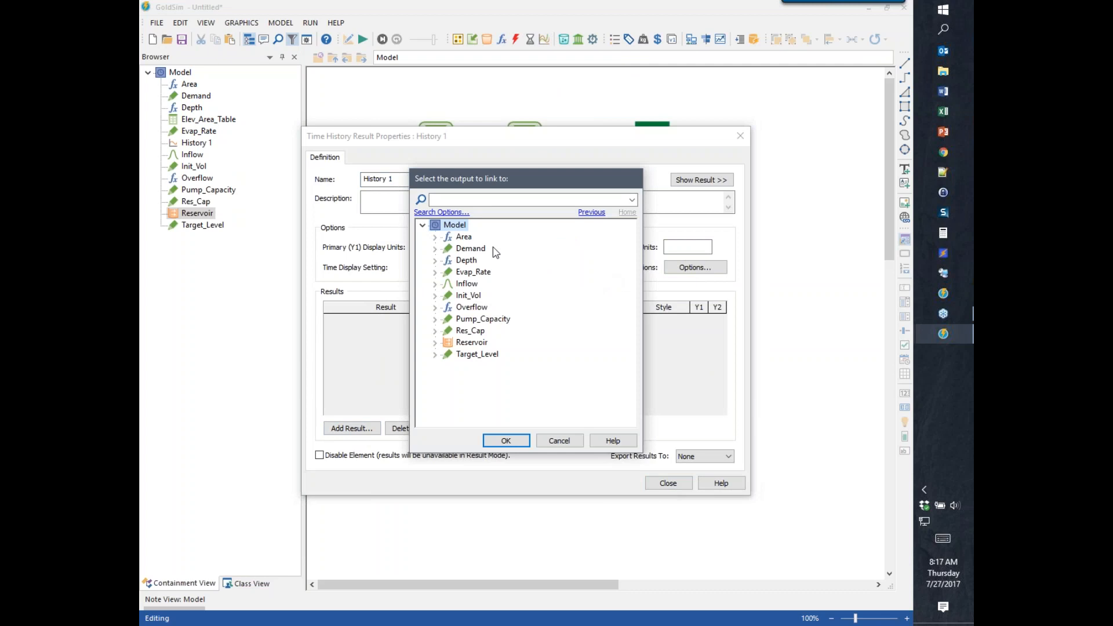
{"action": "double_click", "coordinate": [467, 260]}
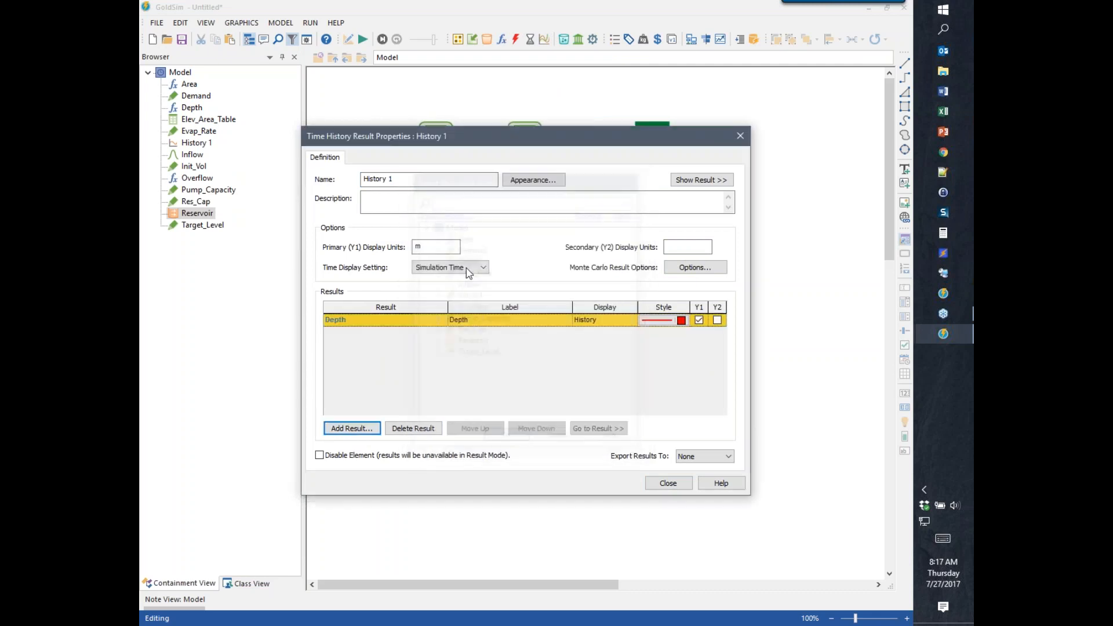
Add the Reservoir's Total_Inflow output as the second time history result and close the element's properties.
{"action": "left_click", "coordinate": [352, 428]}
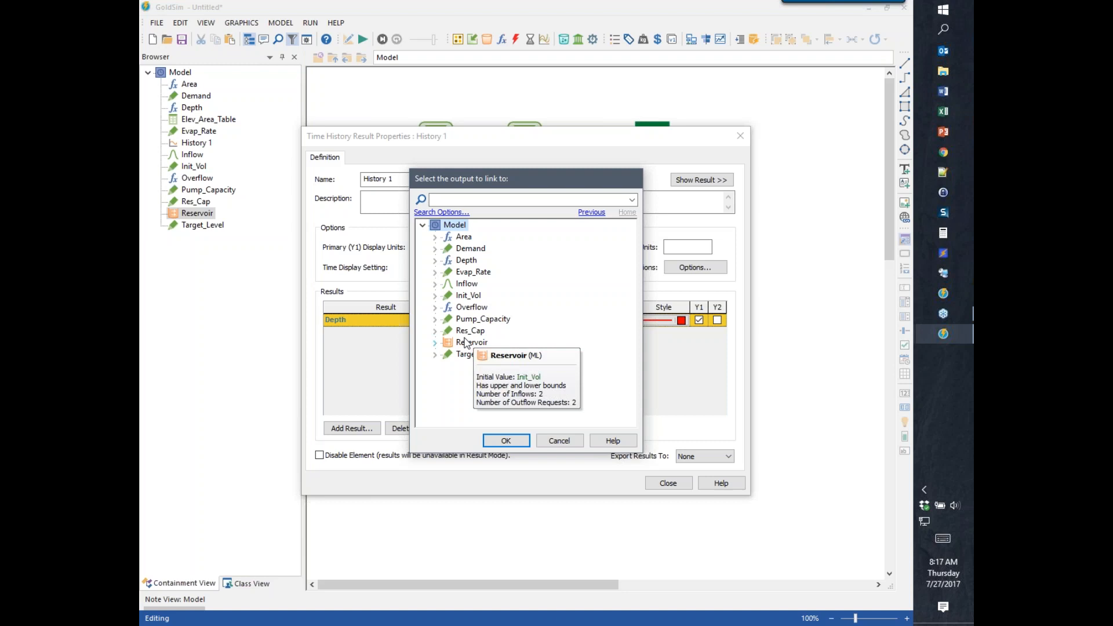
{"action": "left_click", "coordinate": [435, 343]}
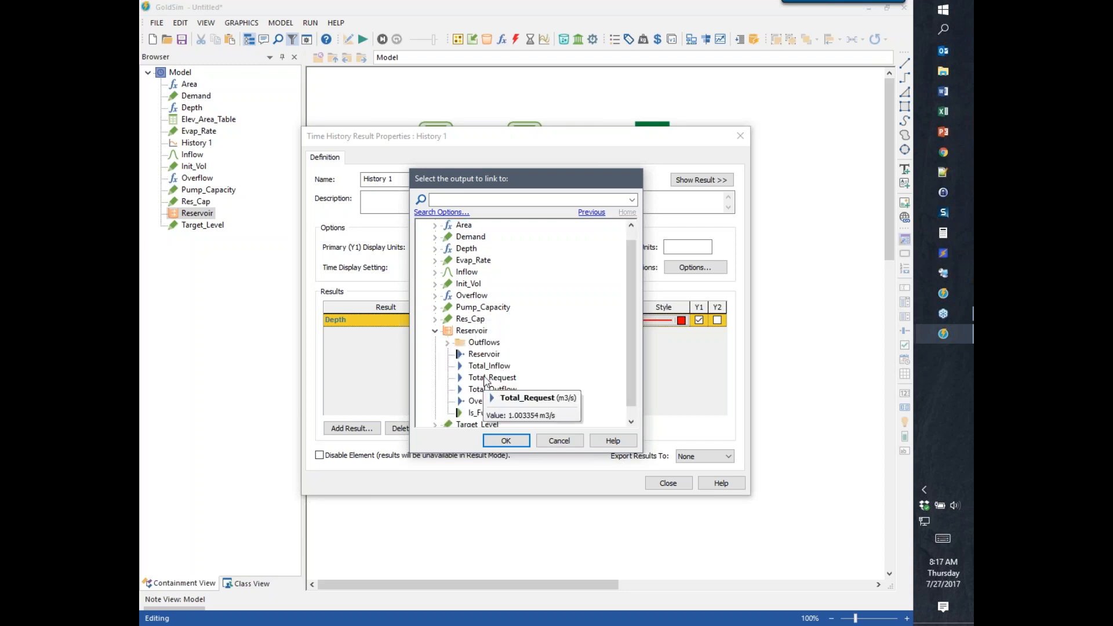
{"action": "left_click", "coordinate": [484, 365]}
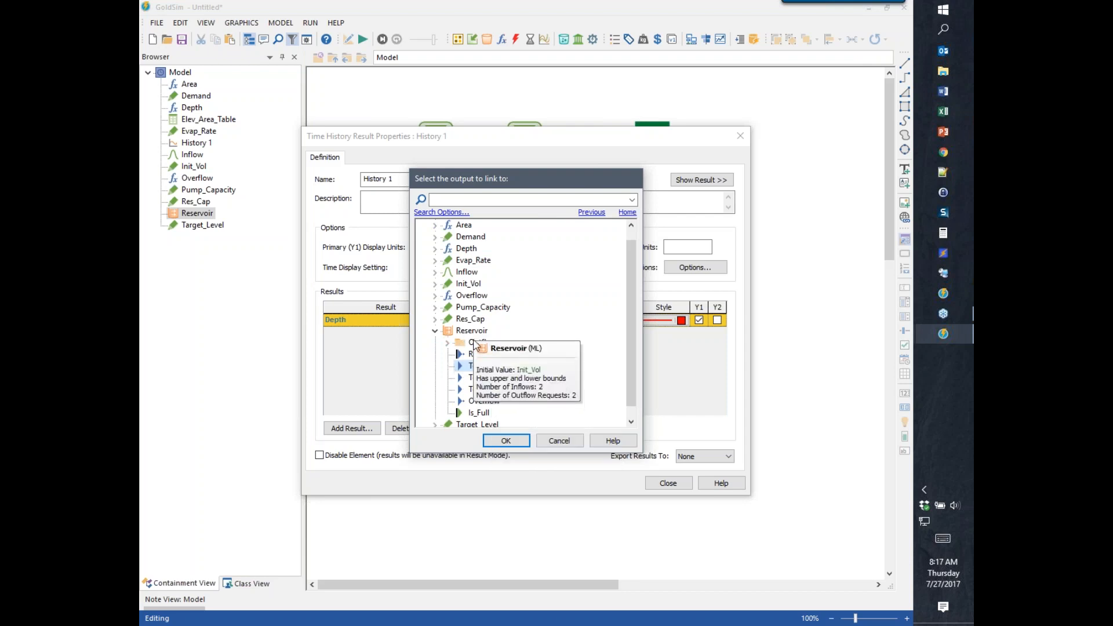
{"action": "left_click", "coordinate": [506, 439]}
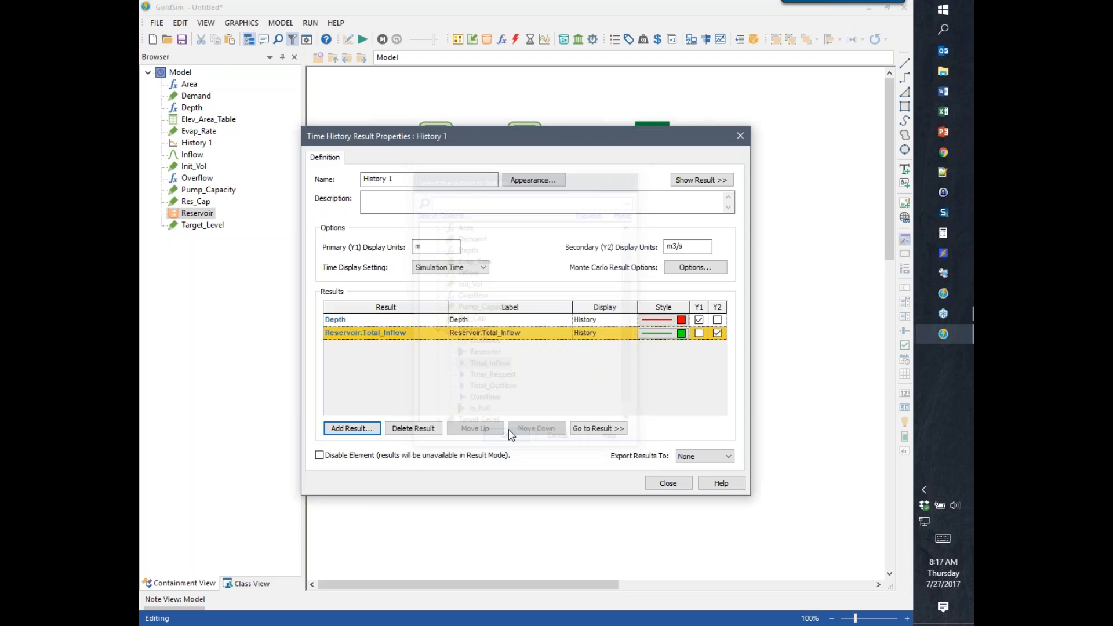
{"action": "left_click", "coordinate": [672, 487]}
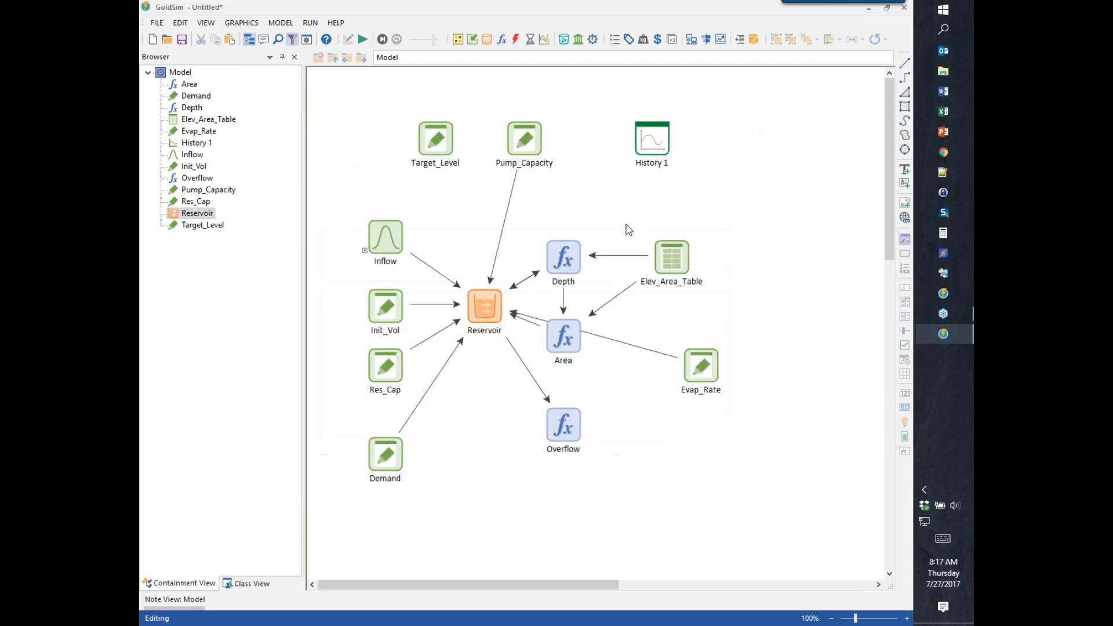
Include unscheduled updates (high resolution results) in scalar time histories in the advanced time settings and apply the simulation settings.
{"action": "left_click", "coordinate": [307, 39]}
{"action": "left_click", "coordinate": [618, 450]}
{"action": "left_click", "coordinate": [407, 407]}
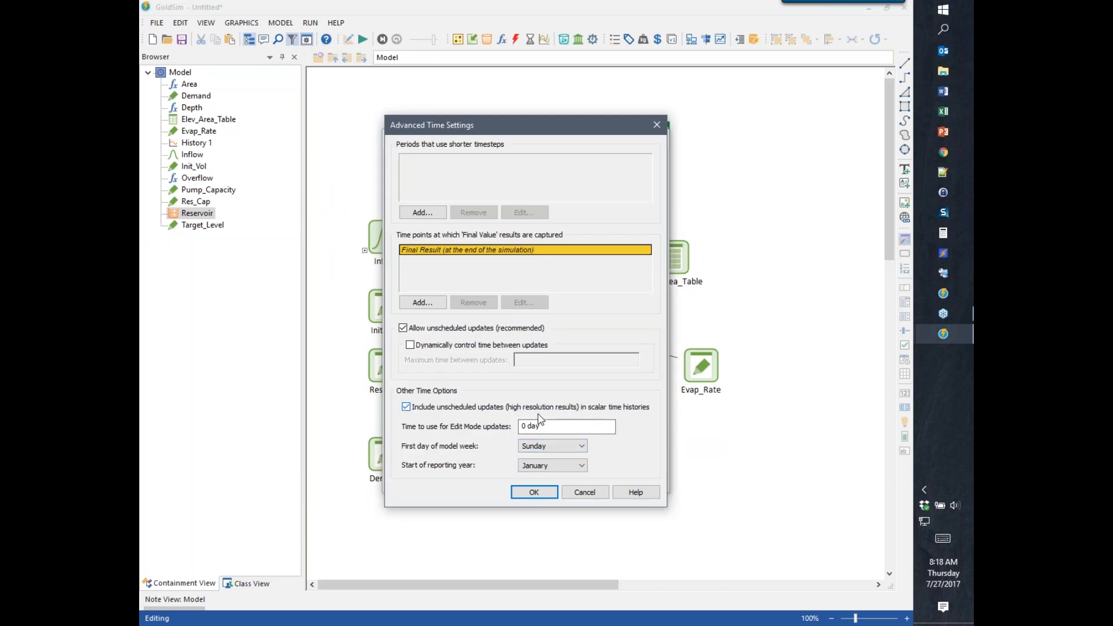
{"action": "left_click", "coordinate": [531, 492]}
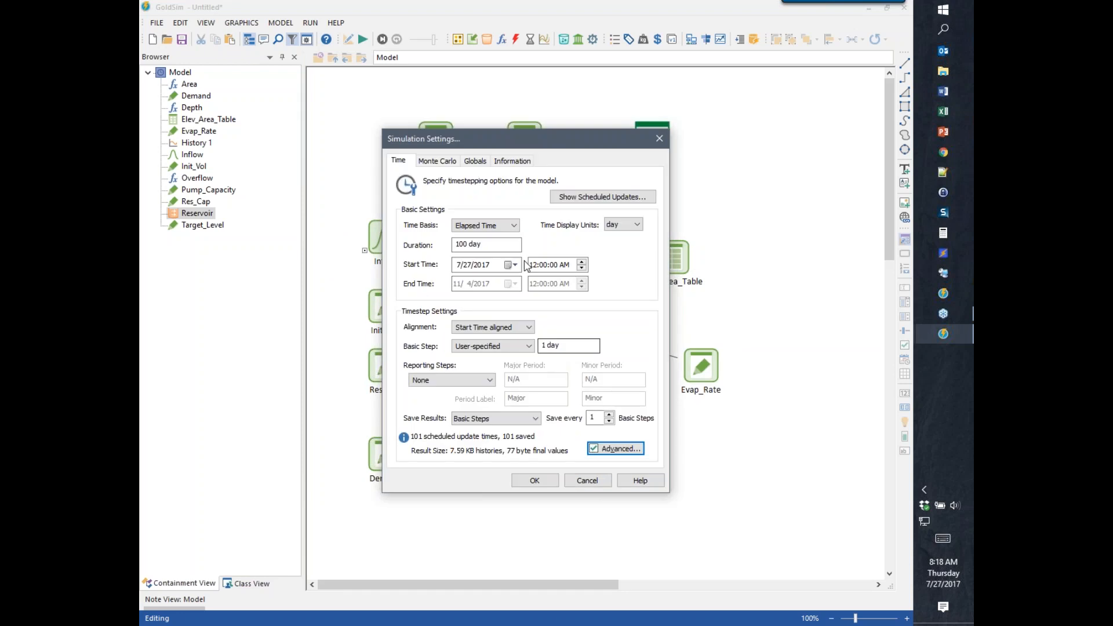
{"action": "left_click", "coordinate": [518, 482]}
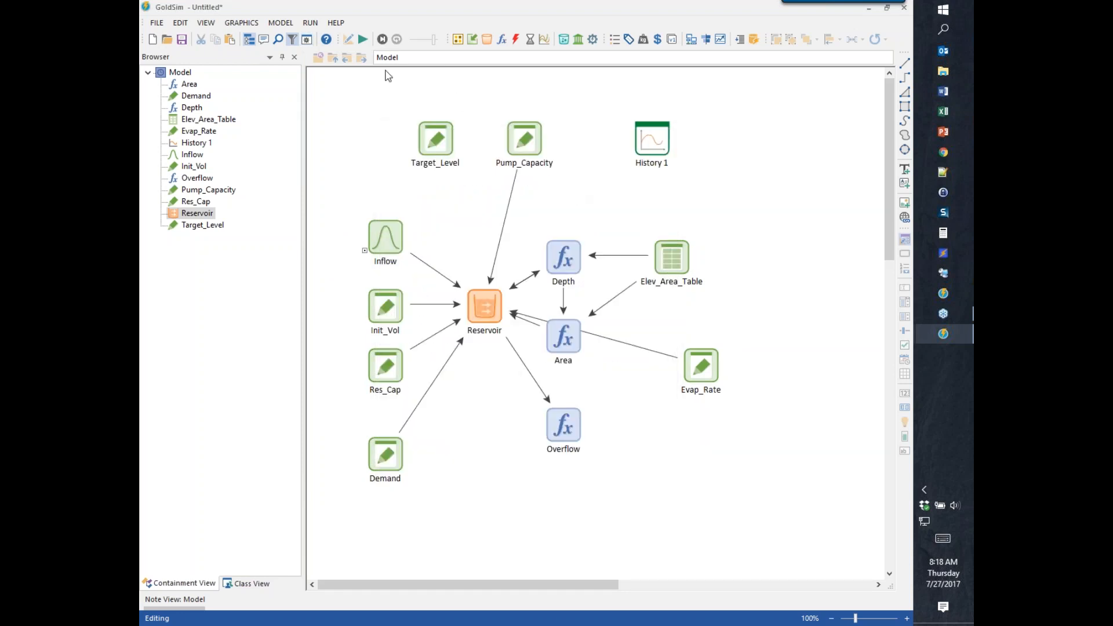
Run the simulation and examine the History 1 chart of Depth and Total_Inflow before returning the model to editing.
{"action": "left_click", "coordinate": [363, 39]}
{"action": "key", "text": "Return"}
{"action": "double_click", "coordinate": [652, 139]}
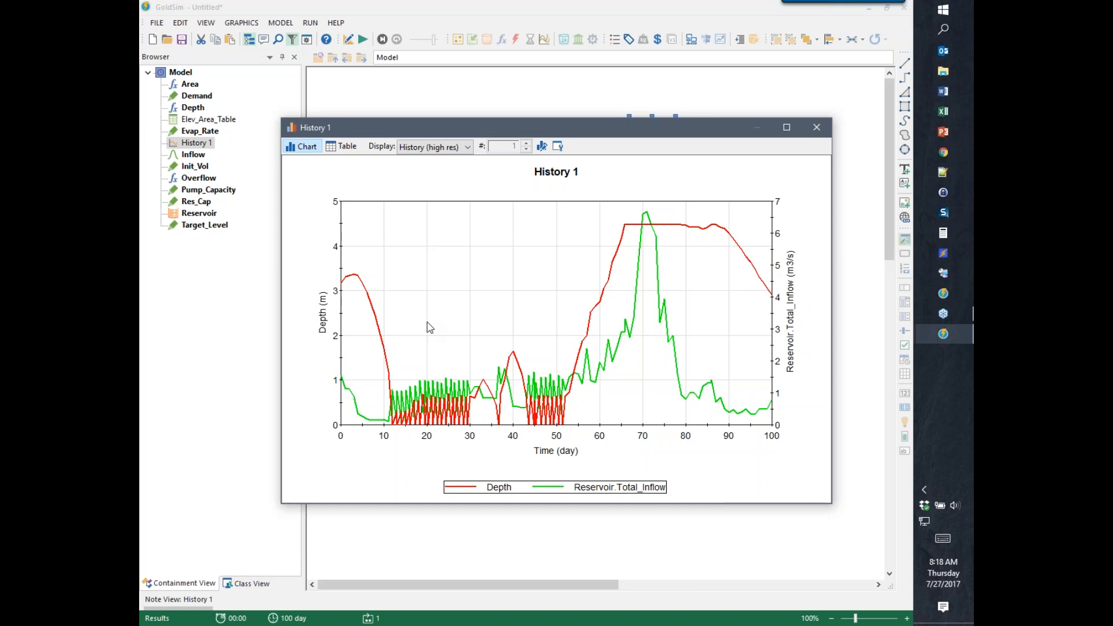
{"action": "left_click", "coordinate": [816, 127]}
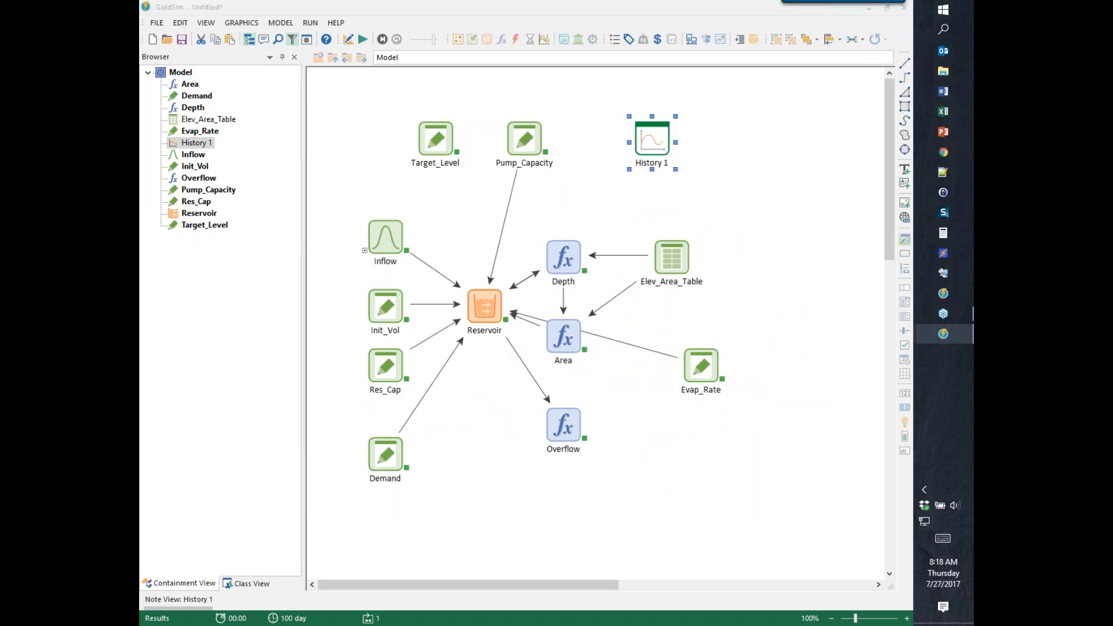
{"action": "key", "text": "F4"}
Replace the 0m threshold in the Reservoir's second inflow with Target_Level, making it if(Depth > Target_Level, 0 l/s, Pump_Capacity).
{"action": "double_click", "coordinate": [485, 306]}
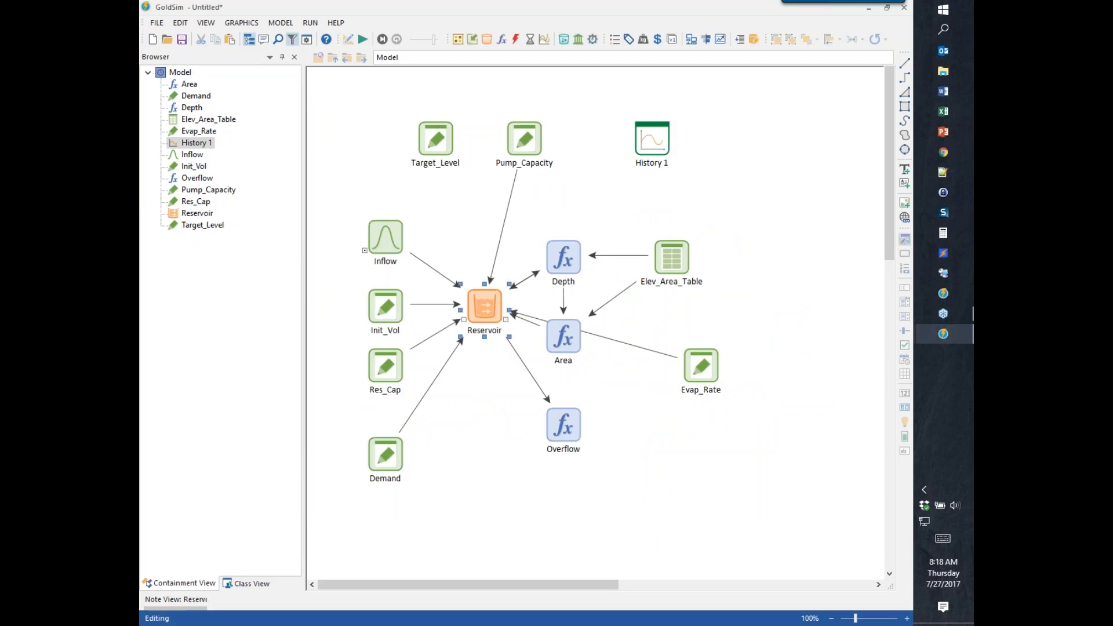
{"action": "left_click_drag", "start_coordinate": [509, 182], "coordinate": [695, 138]}
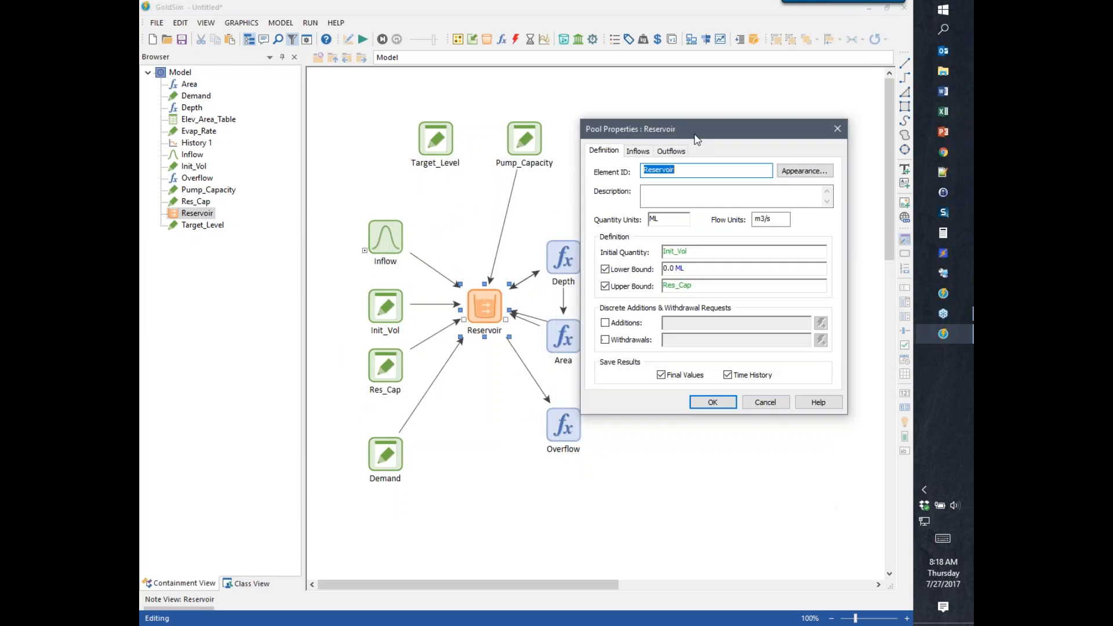
{"action": "left_click", "coordinate": [637, 151]}
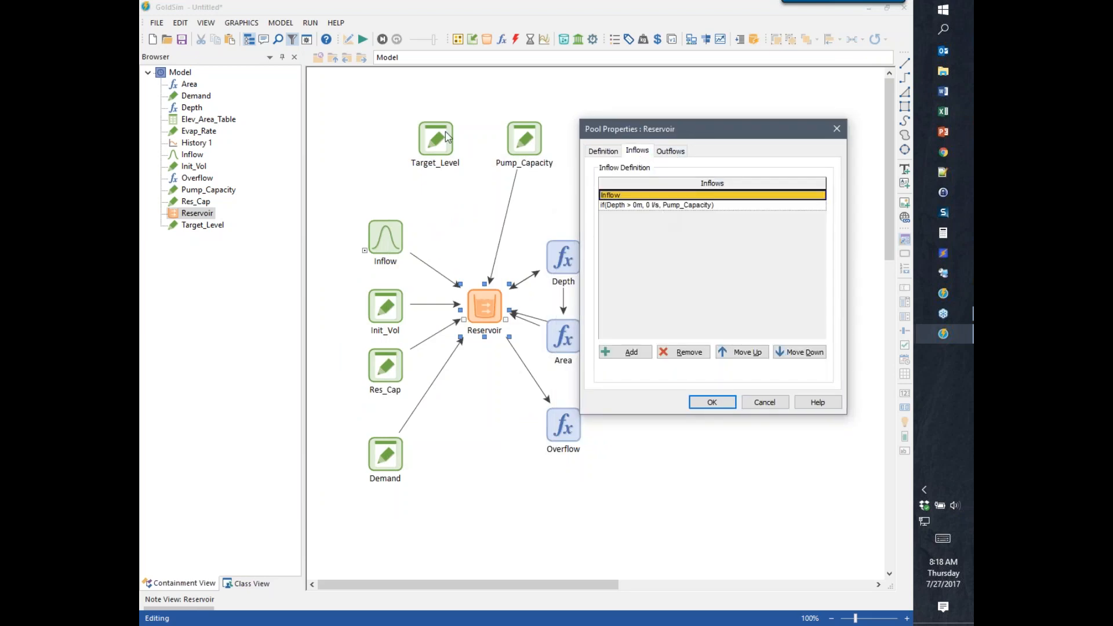
{"action": "left_click", "coordinate": [638, 207]}
{"action": "key", "text": "BackSpace"}
{"action": "key", "text": "BackSpace"}
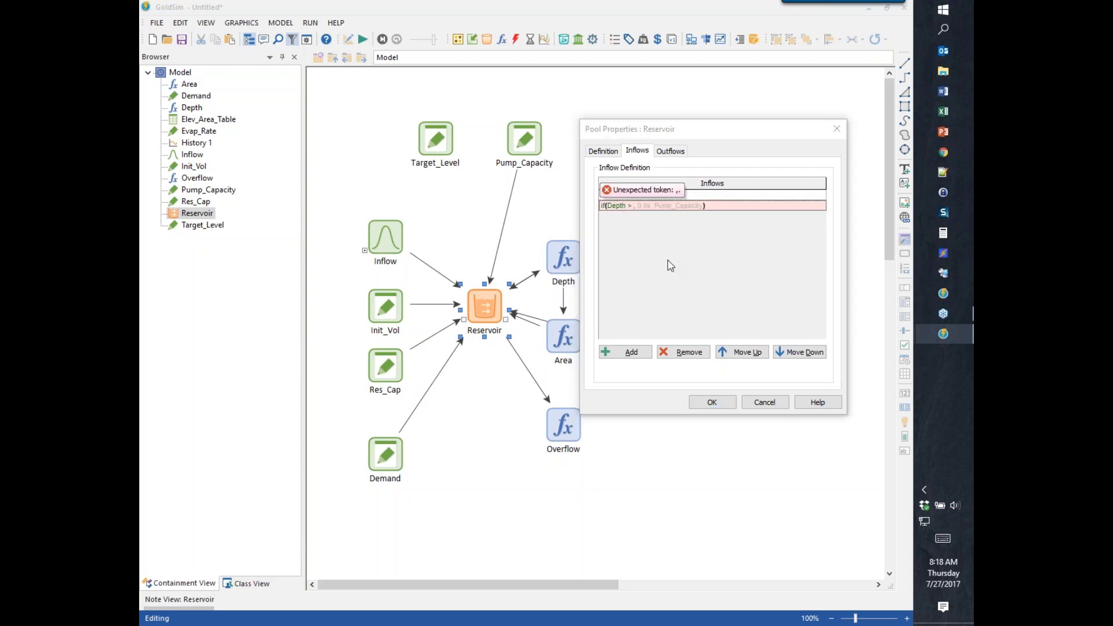
{"action": "type", "text": "t"}
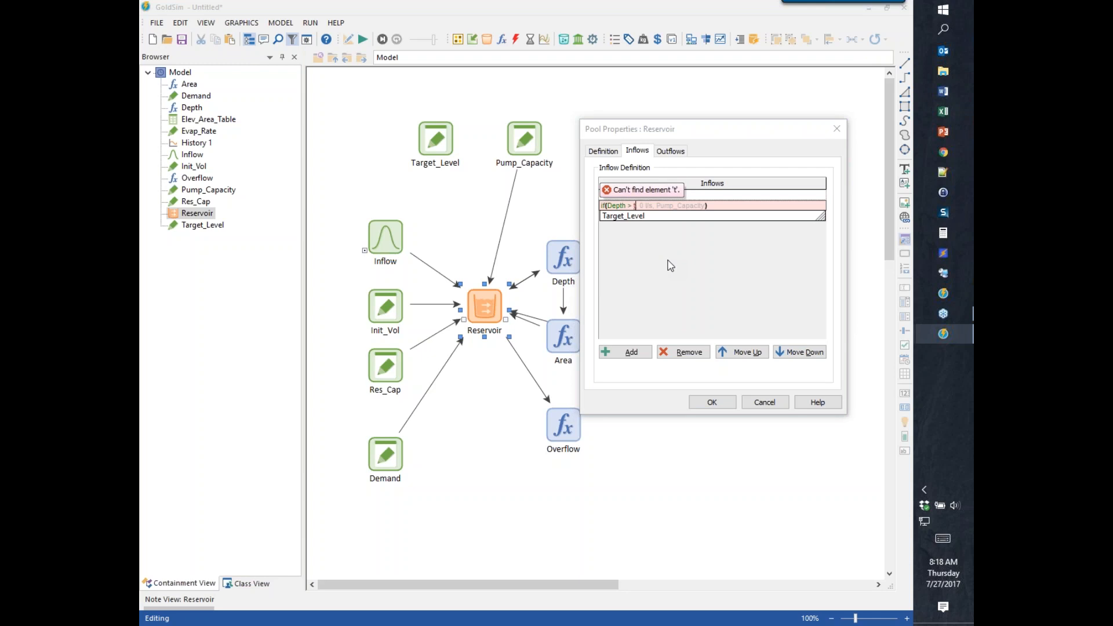
{"action": "double_click", "coordinate": [623, 216]}
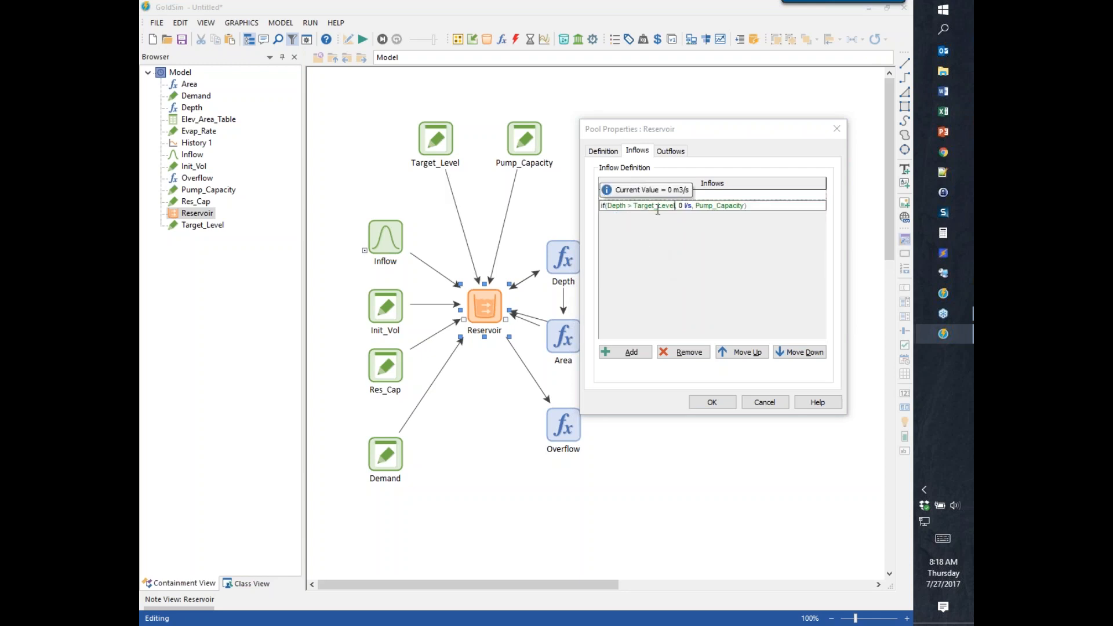
Apply the Reservoir's inflow change, run the simulation and examine the high-resolution History 1 chart before returning the model to editing.
{"action": "left_click", "coordinate": [712, 402]}
{"action": "left_click", "coordinate": [362, 39]}
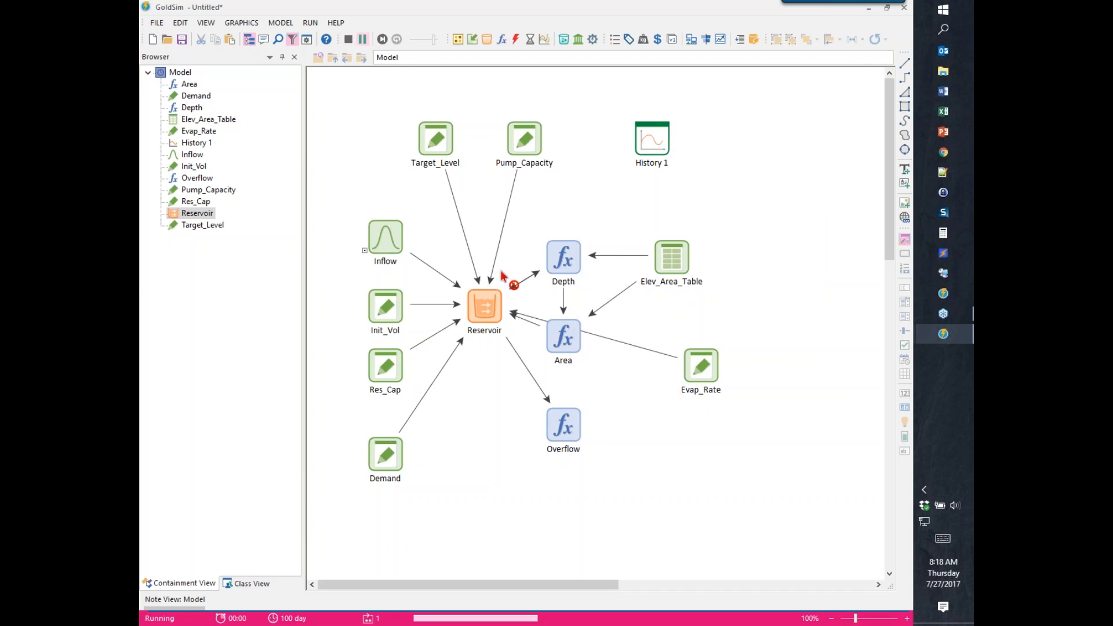
{"action": "left_click", "coordinate": [512, 338]}
{"action": "double_click", "coordinate": [652, 142]}
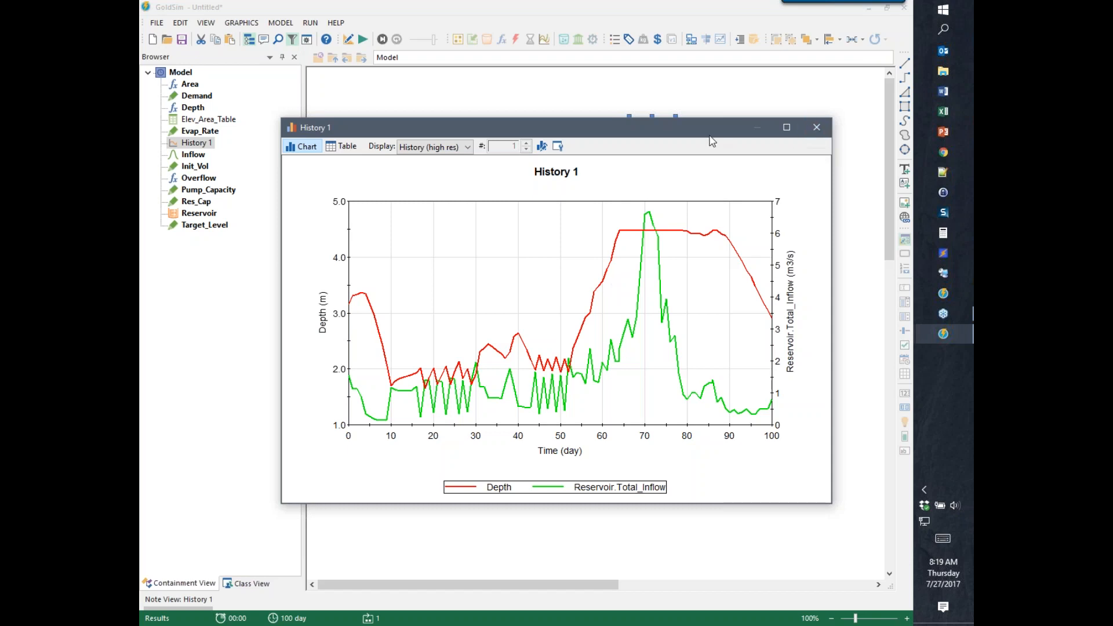
{"action": "left_click", "coordinate": [817, 128]}
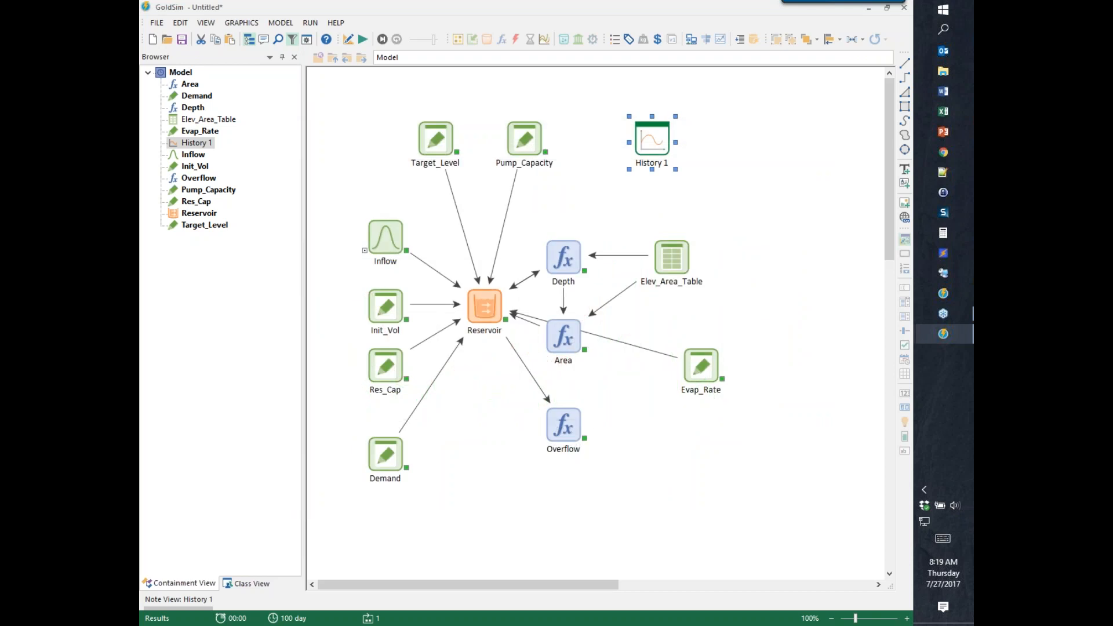
{"action": "key", "text": "F4"}
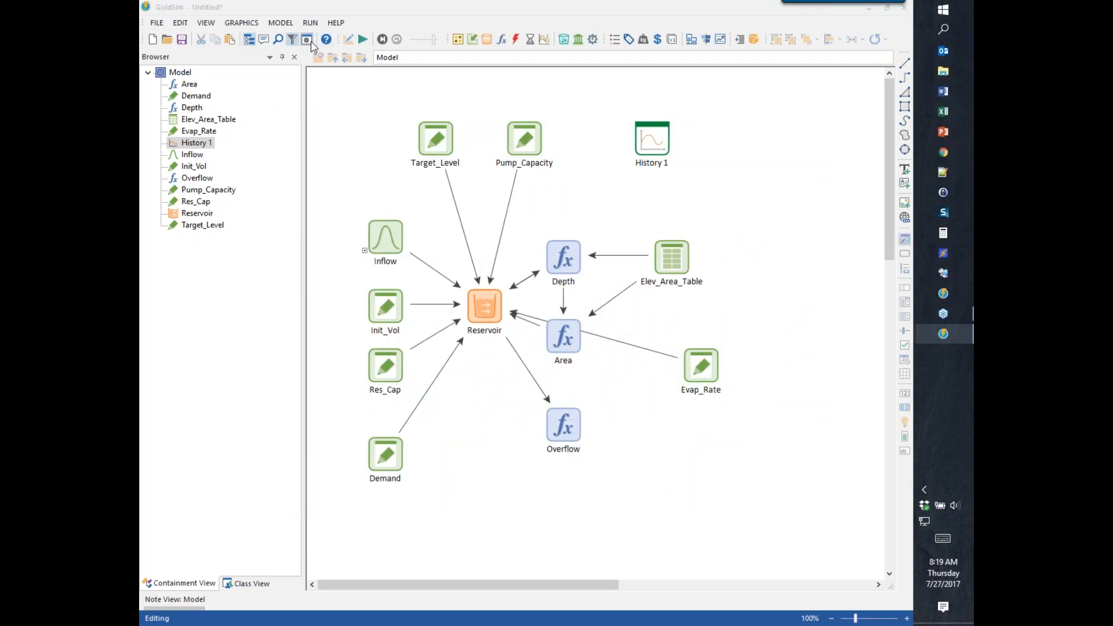
Exclude unscheduled updates (high resolution results) from scalar time histories in the advanced time settings and apply the simulation settings.
{"action": "left_click", "coordinate": [306, 40]}
{"action": "left_click", "coordinate": [593, 449]}
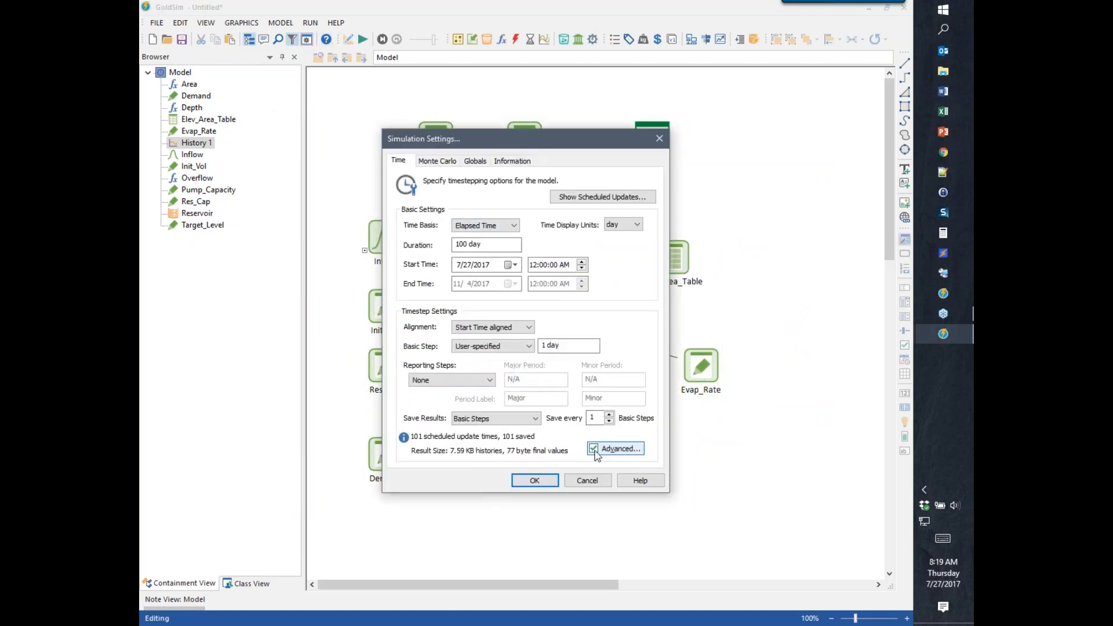
{"action": "left_click", "coordinate": [595, 451]}
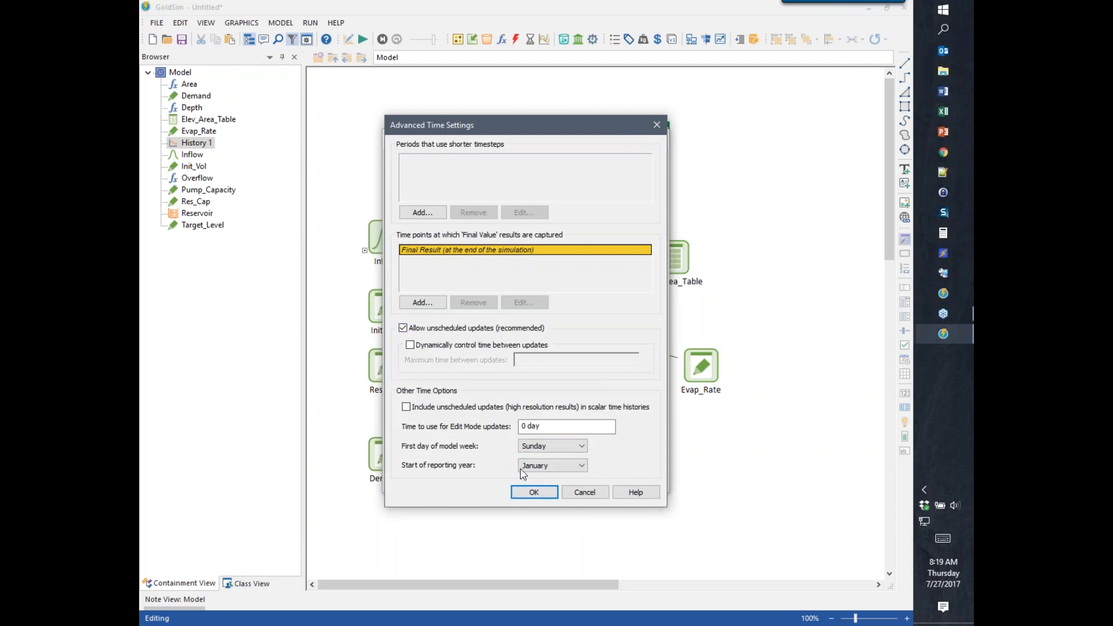
{"action": "left_click", "coordinate": [534, 492]}
{"action": "left_click", "coordinate": [534, 479]}
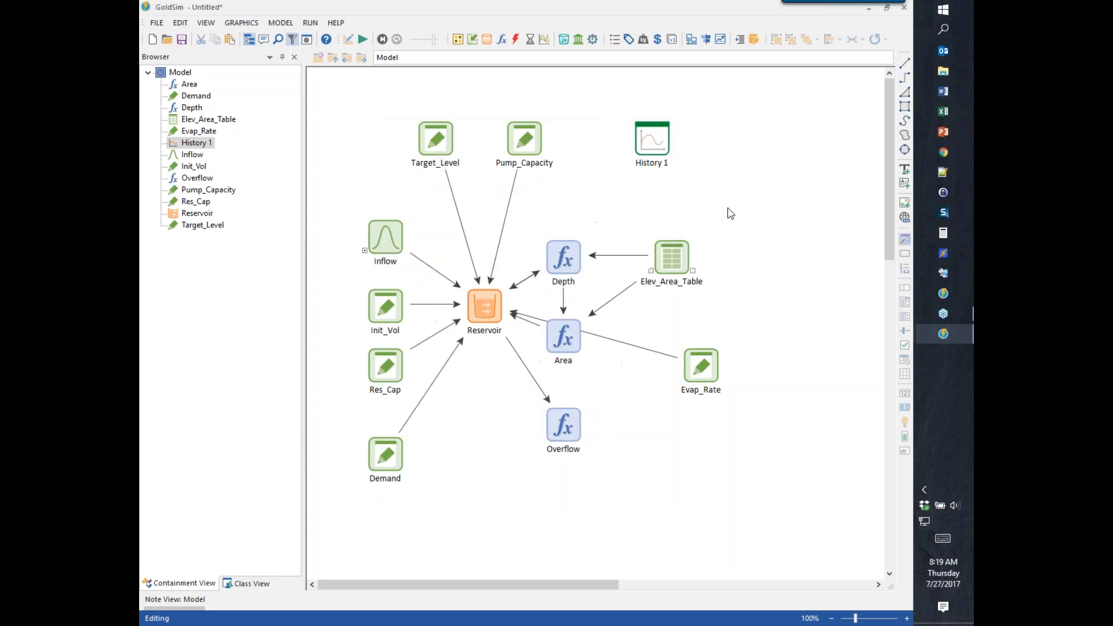
Rerun the simulation, review Depth and Total_Inflow in the History 1 realization chart, and return the model to editing.
{"action": "left_click", "coordinate": [363, 38]}
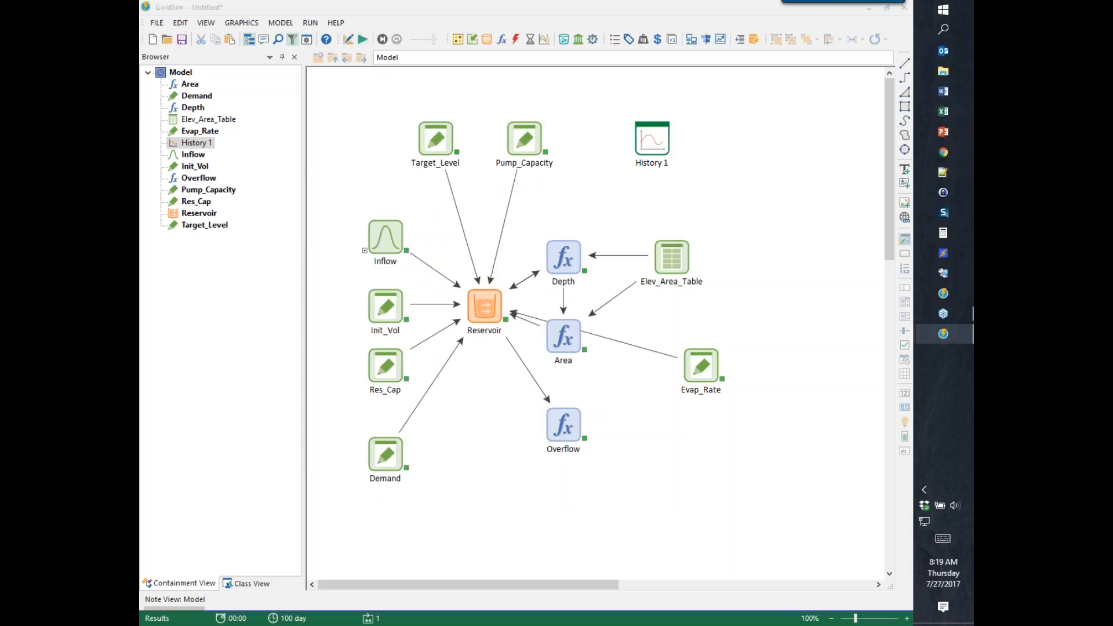
{"action": "left_click", "coordinate": [524, 337]}
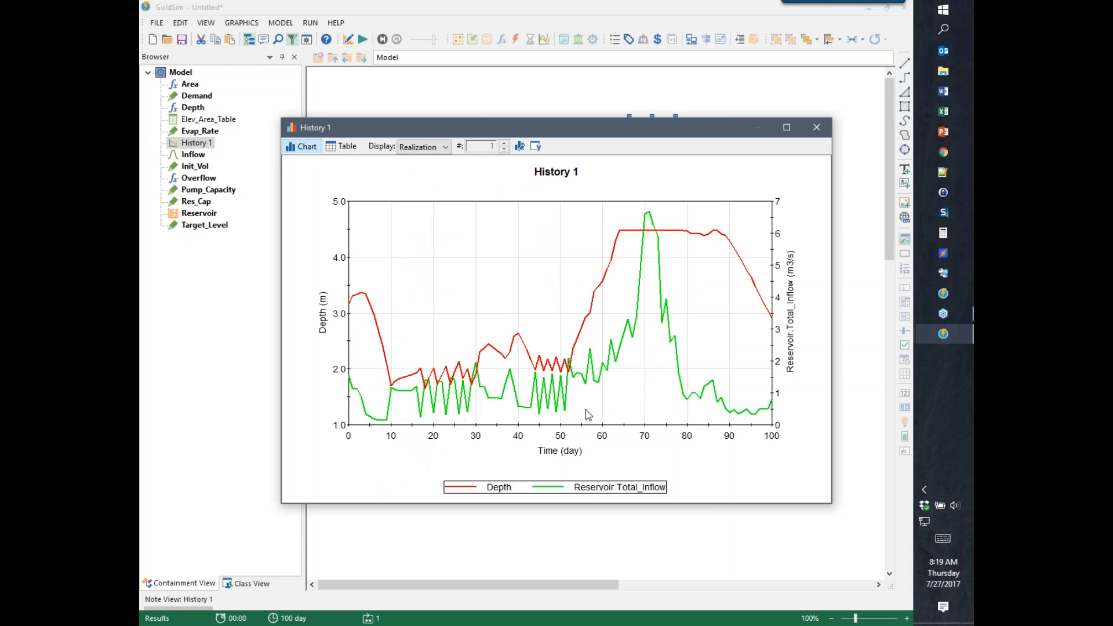
{"action": "left_click", "coordinate": [816, 127]}
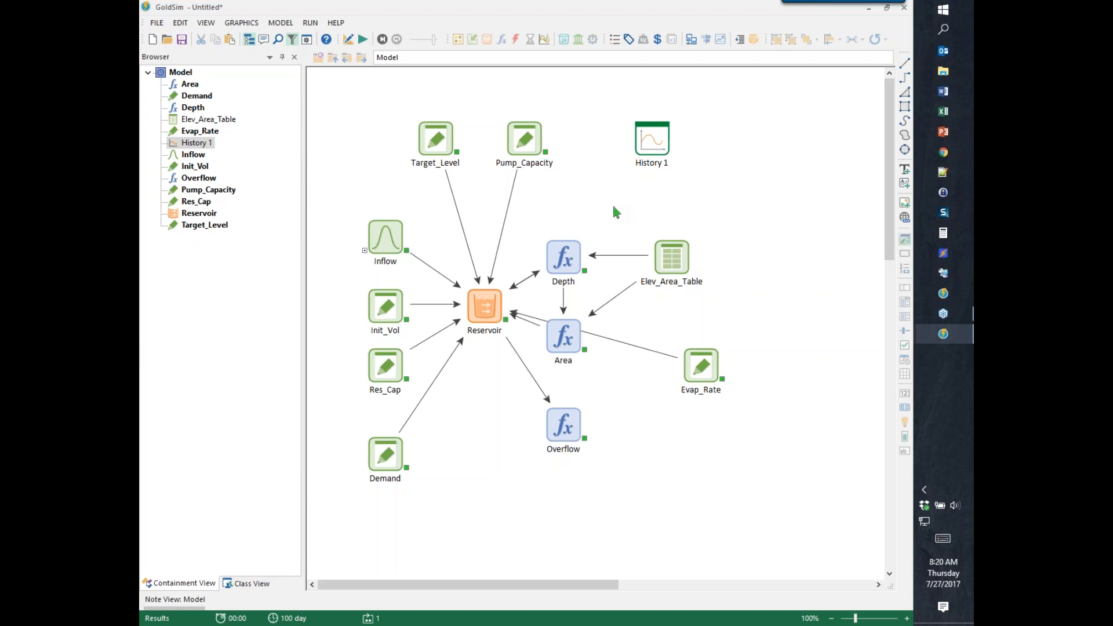
{"action": "key", "text": "F4"}
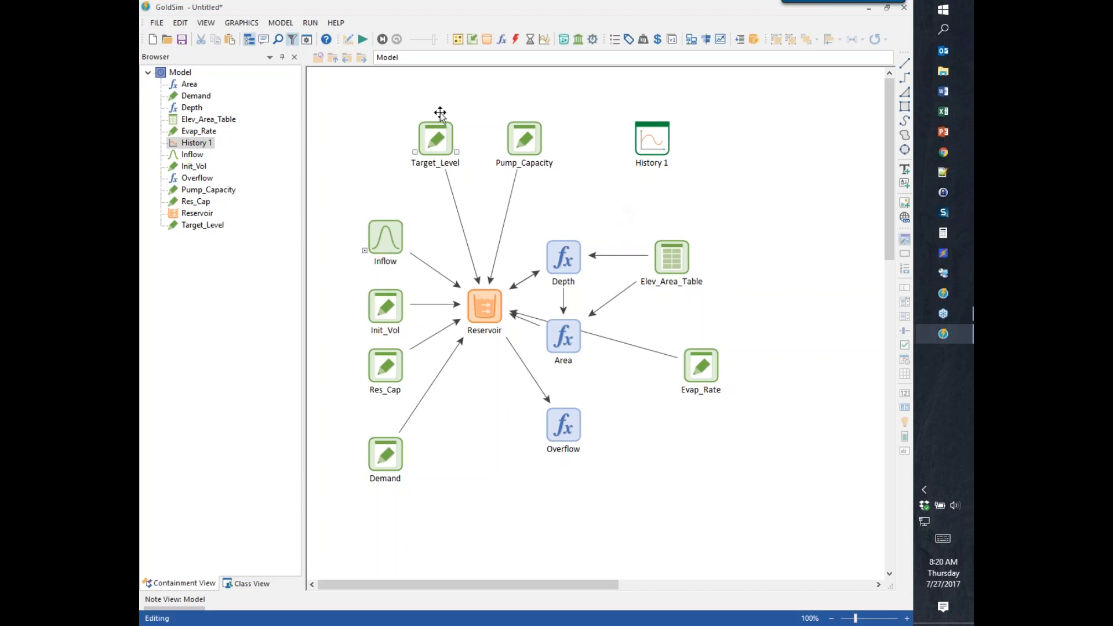
Insert a Status element between Target_Level and the Reservoir and name it Pump_Status.
{"action": "left_click", "coordinate": [516, 44]}
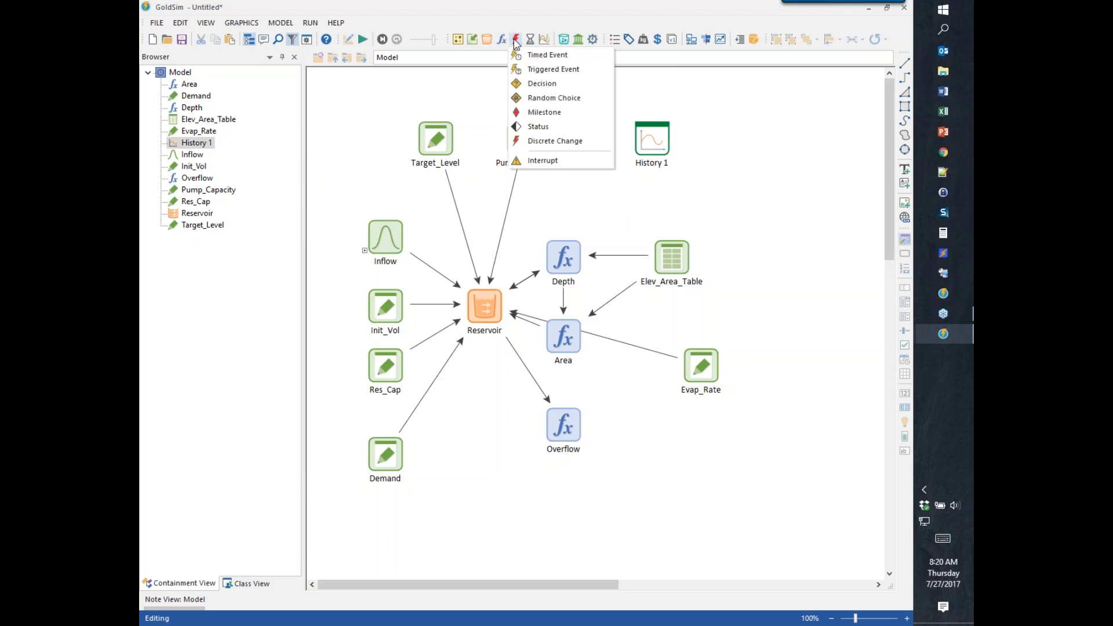
{"action": "left_click", "coordinate": [539, 128]}
{"action": "left_click", "coordinate": [476, 209]}
{"action": "left_click_drag", "start_coordinate": [494, 176], "coordinate": [625, 184]}
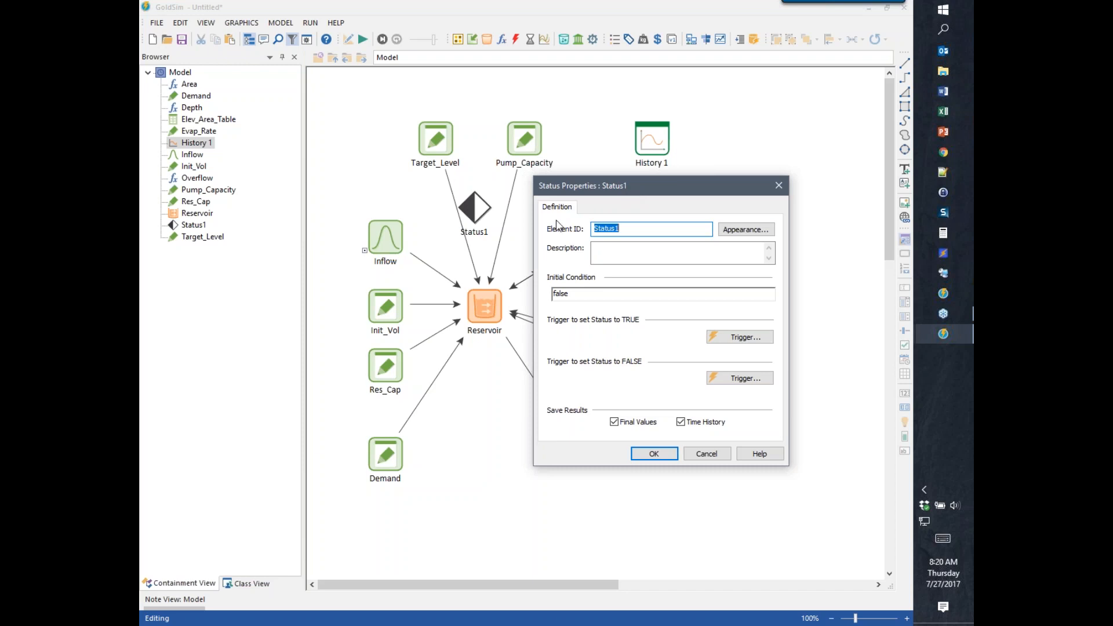
{"action": "type", "text": "Pump_Status"}
Add a triggering event of type On True to the trigger that sets Pump_Status to TRUE.
{"action": "left_click", "coordinate": [745, 337]}
{"action": "left_click_drag", "start_coordinate": [674, 256], "coordinate": [683, 292]}
{"action": "left_click", "coordinate": [516, 416]}
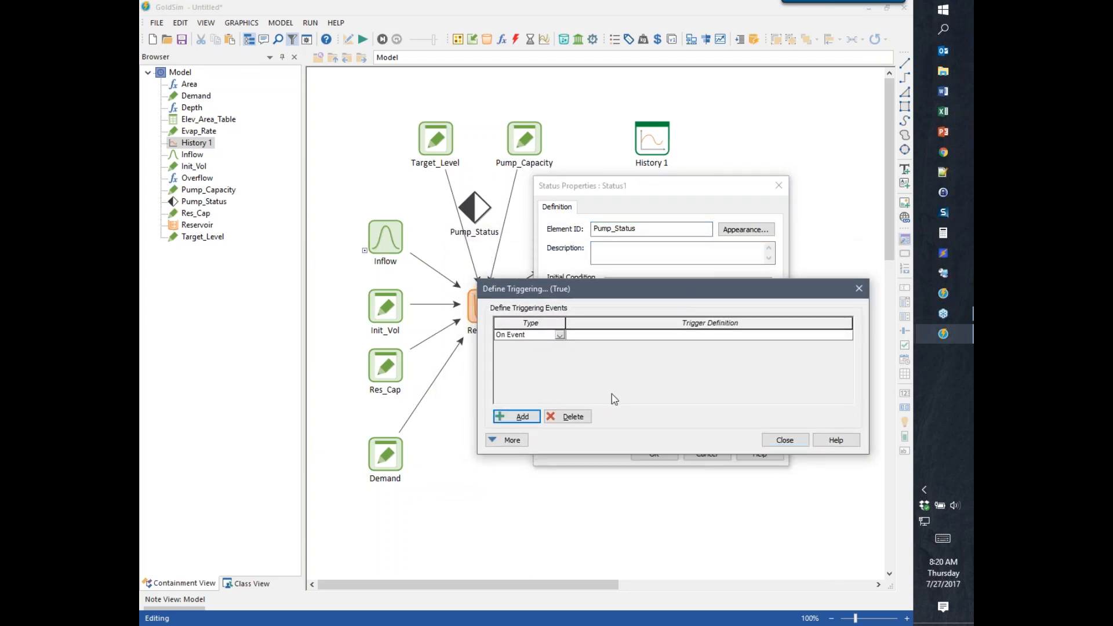
{"action": "left_click", "coordinate": [560, 335]}
{"action": "left_click", "coordinate": [516, 363]}
Define the On True trigger condition for Pump_Status as Depth > Target_Level * 1.1.
{"action": "left_click", "coordinate": [597, 335]}
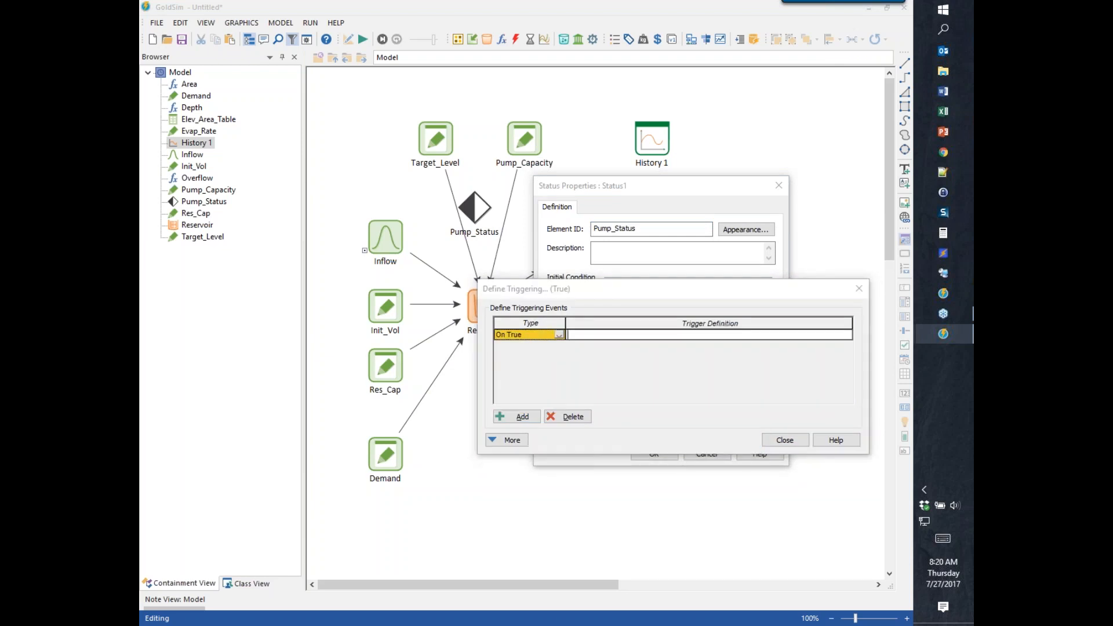
{"action": "type", "text": "dep"}
{"action": "key", "text": "Return"}
{"action": "type", "text": ">"}
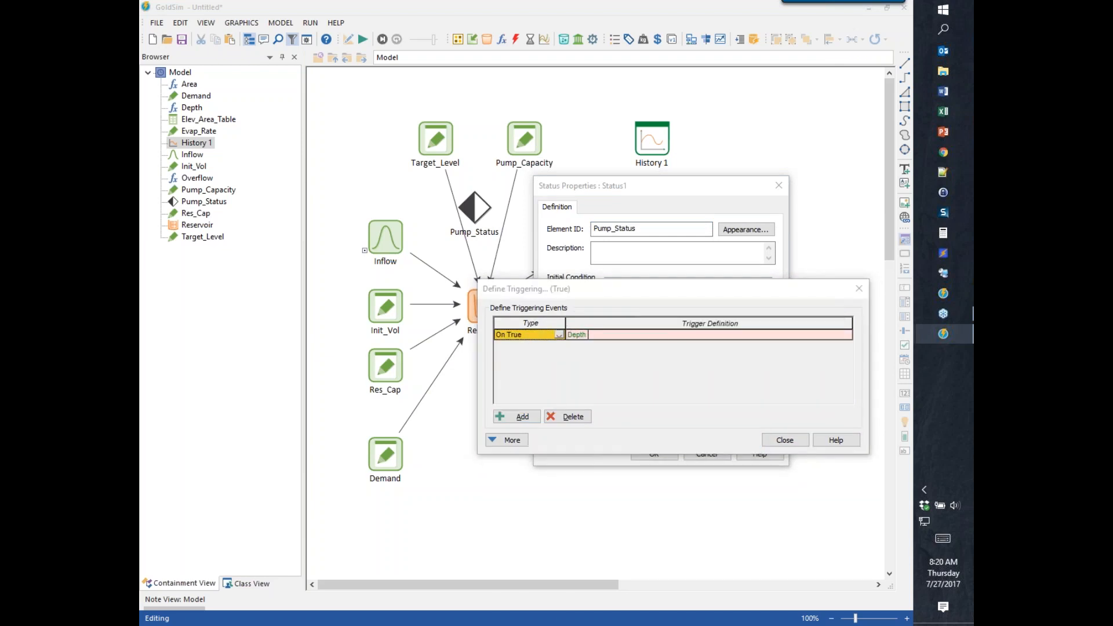
{"action": "type", "text": " Target_Level"}
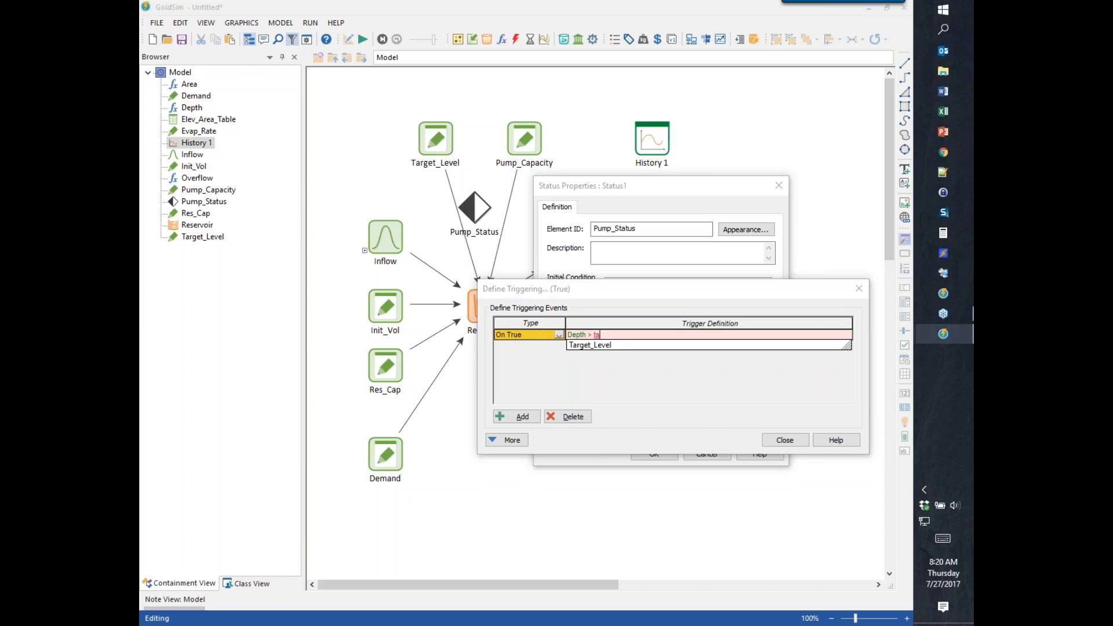
{"action": "key", "text": "Return"}
{"action": "type", "text": "*"}
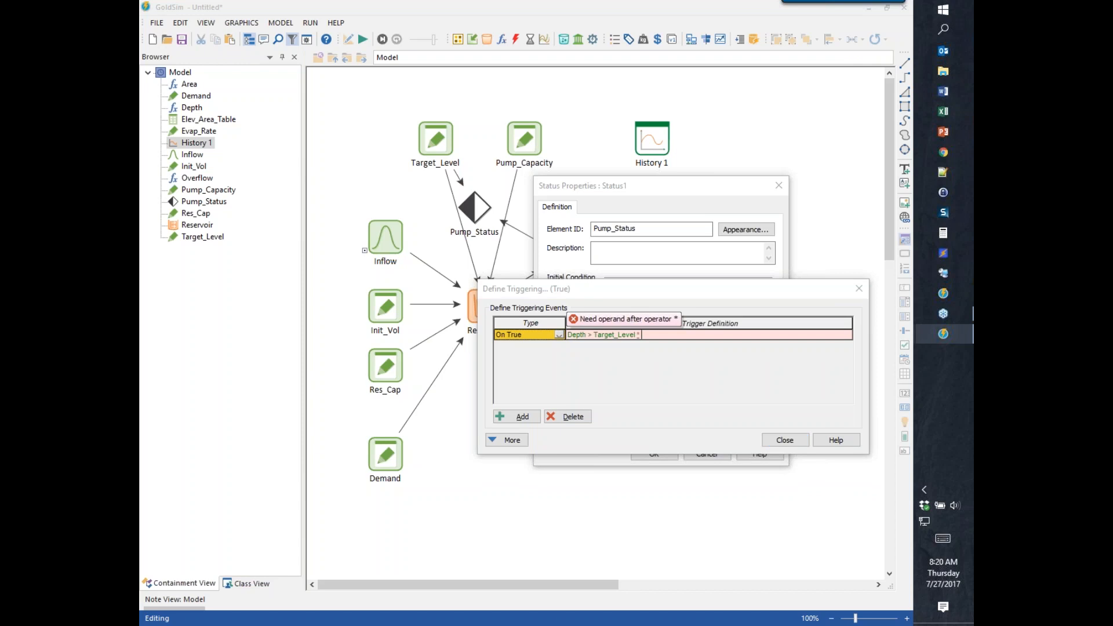
{"action": "type", "text": "1.1"}
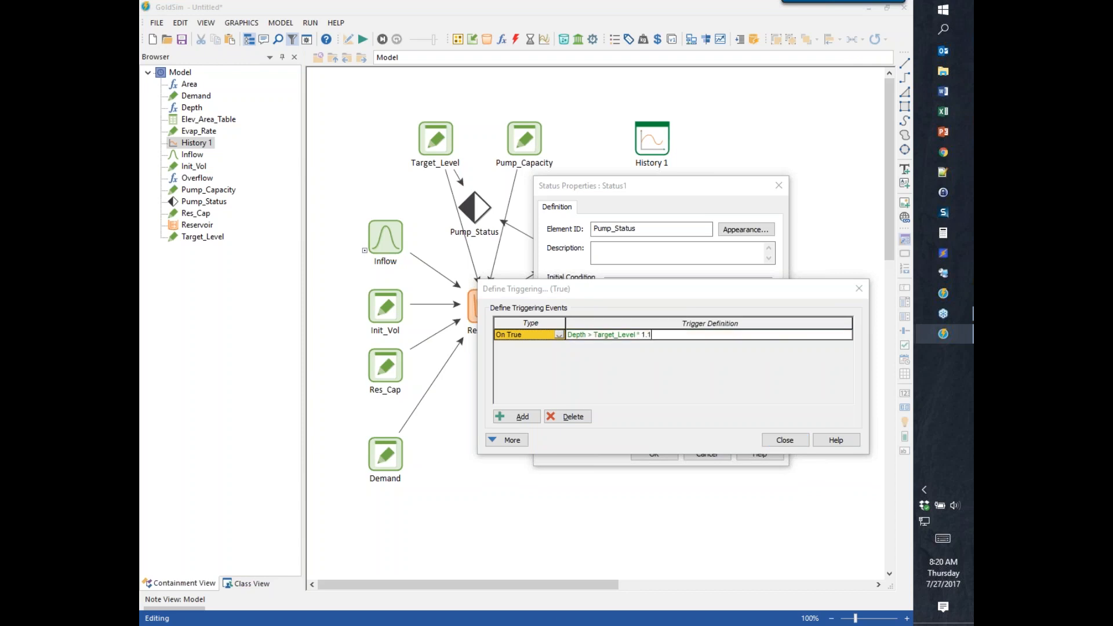
{"action": "left_click", "coordinate": [622, 358]}
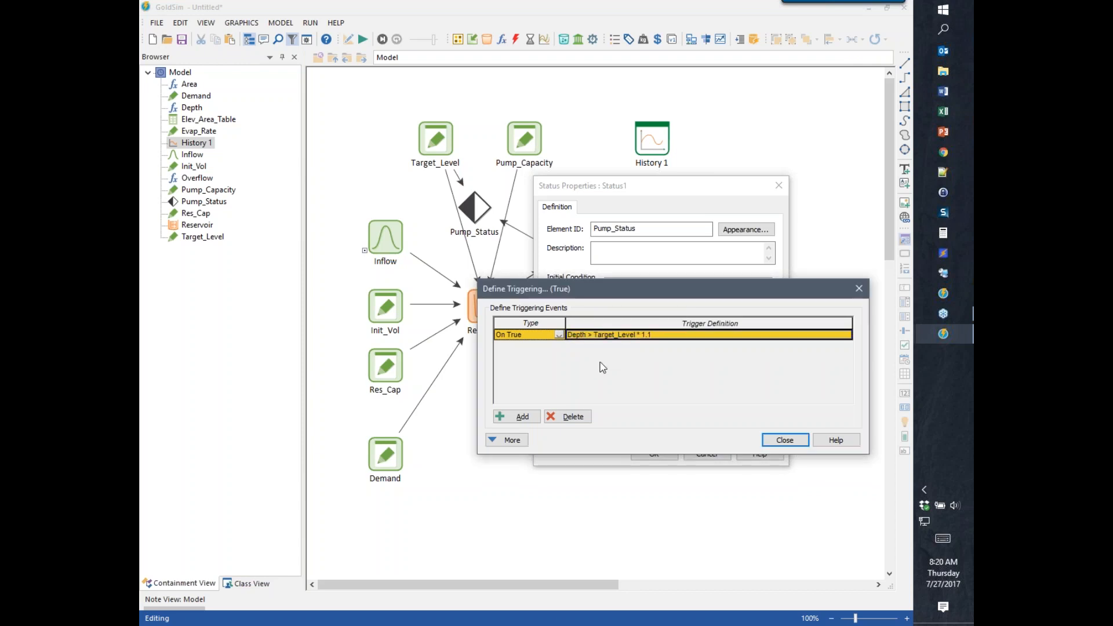
Change the trigger that sets Pump_Status to TRUE to the condition Depth < Target_Level * 0.9.
{"action": "left_click", "coordinate": [651, 337]}
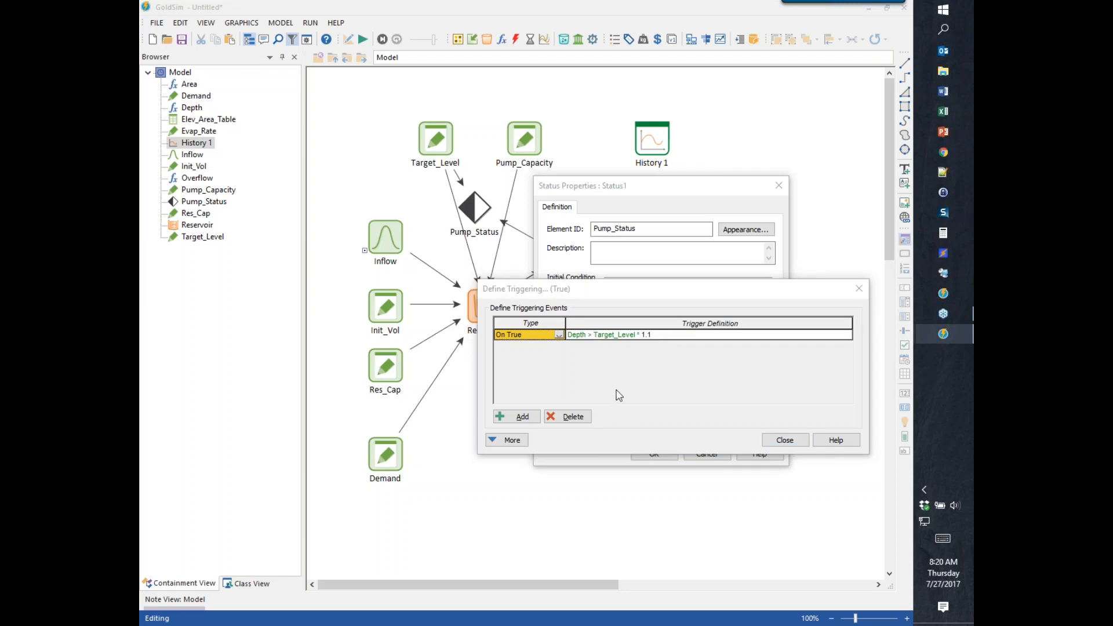
{"action": "key", "text": "BackSpace"}
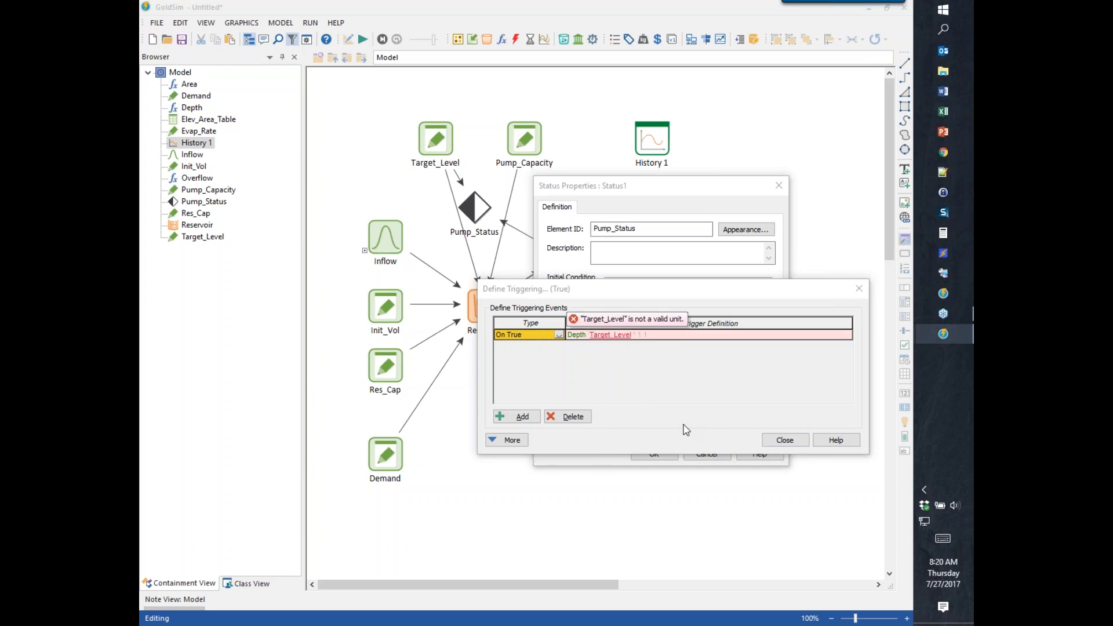
{"action": "type", "text": "<"}
{"action": "left_click", "coordinate": [664, 339]}
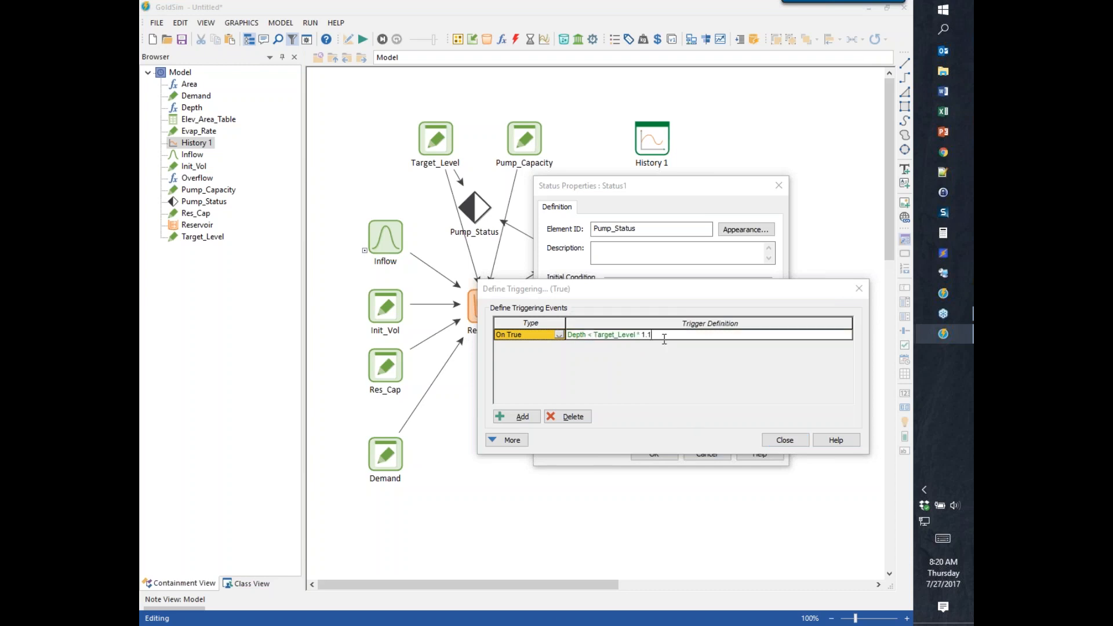
{"action": "key", "text": "BackSpace"}
{"action": "key", "text": "BackSpace"}
{"action": "key", "text": "BackSpace"}
{"action": "type", "text": "0"}
Copy the TRUE trigger's condition into a new On True trigger that sets Pump_Status to FALSE.
{"action": "left_click_drag", "start_coordinate": [701, 335], "coordinate": [452, 336]}
{"action": "key", "text": "ctrl+c"}
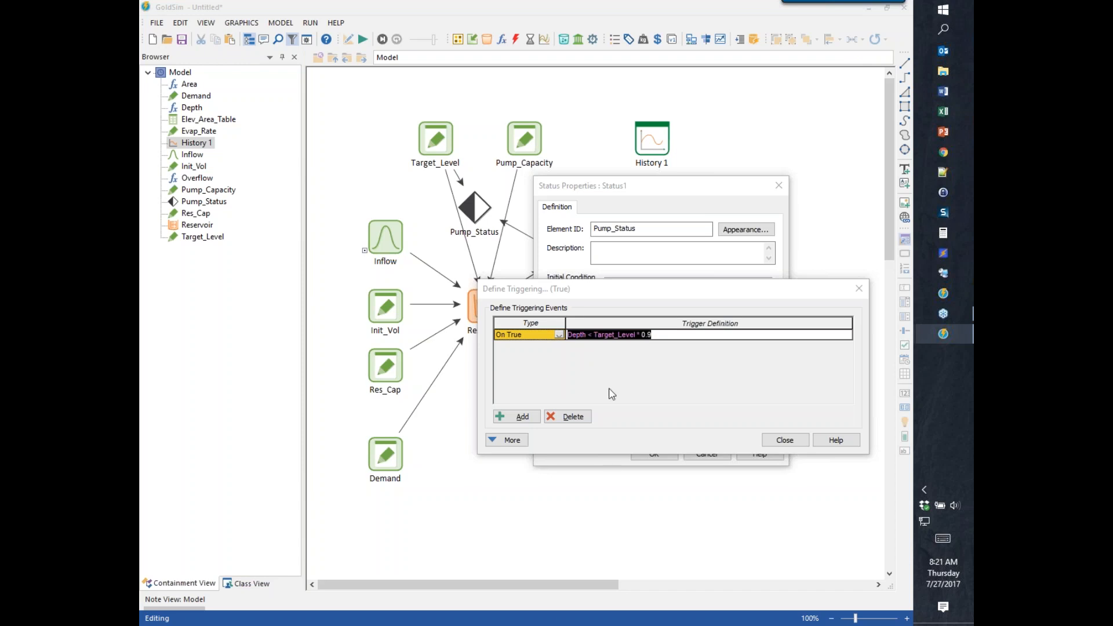
{"action": "left_click", "coordinate": [785, 440]}
{"action": "left_click", "coordinate": [740, 378]}
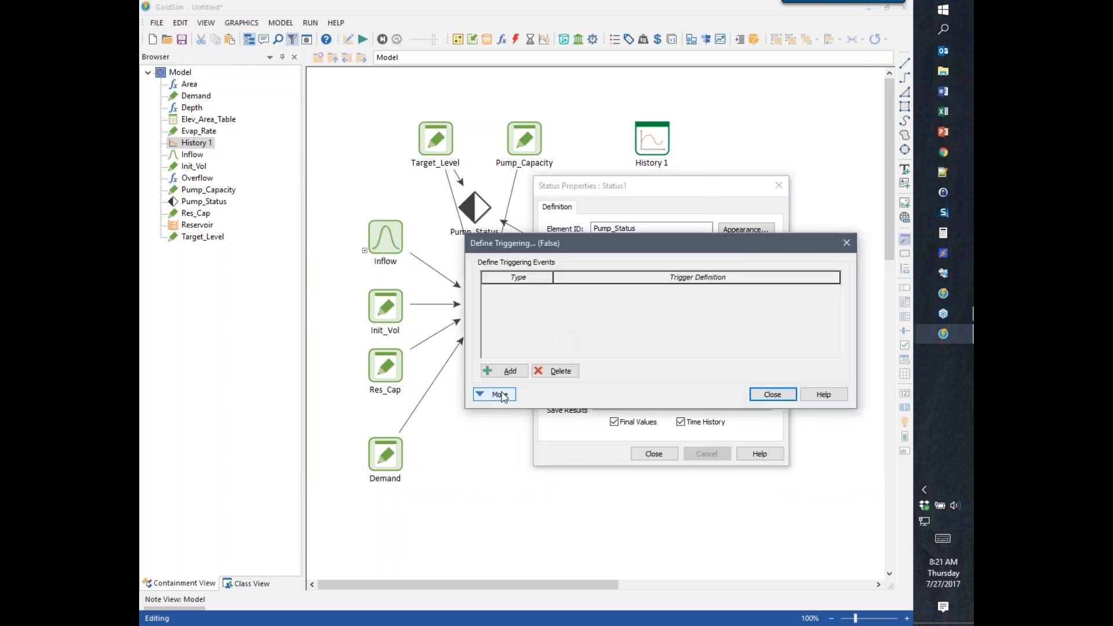
{"action": "left_click", "coordinate": [503, 371]}
{"action": "left_click", "coordinate": [510, 290]}
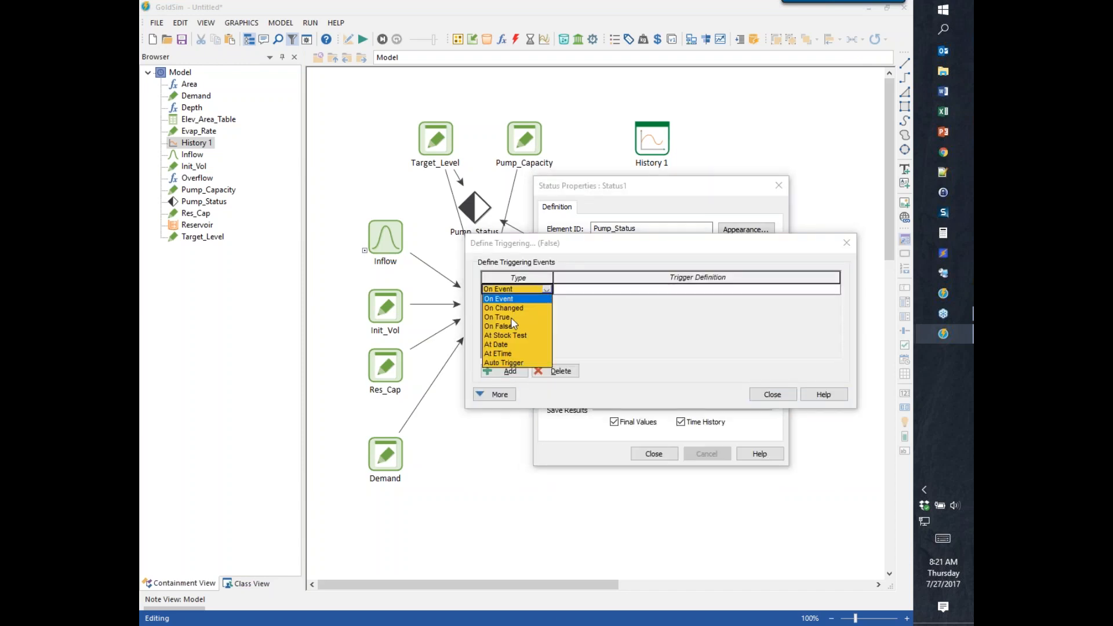
{"action": "left_click", "coordinate": [498, 317]}
{"action": "left_click", "coordinate": [586, 288]}
{"action": "key", "text": "ctrl+v"}
Change the FALSE trigger's condition to Depth > Target_Level * 1.1 and close the Pump_Status properties.
{"action": "left_click", "coordinate": [578, 289]}
{"action": "key", "text": "BackSpace"}
{"action": "type", "text": ">"}
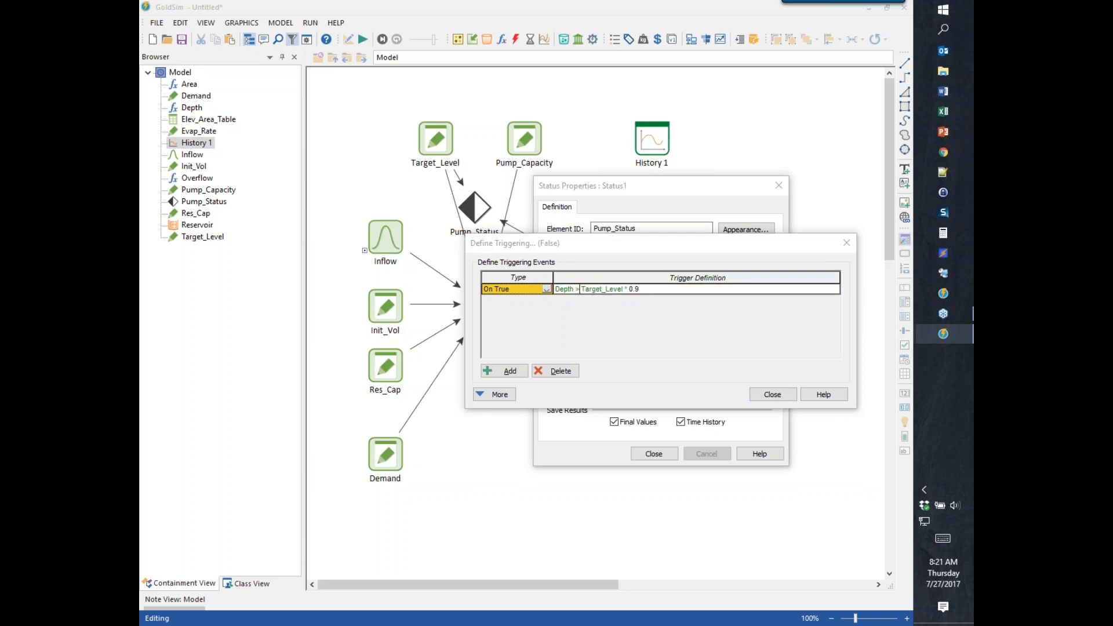
{"action": "left_click", "coordinate": [640, 289]}
{"action": "key", "text": "BackSpace"}
{"action": "key", "text": "BackSpace"}
{"action": "key", "text": "BackSpace"}
{"action": "type", "text": "1.1"}
{"action": "left_click", "coordinate": [772, 395]}
{"action": "left_click", "coordinate": [652, 454]}
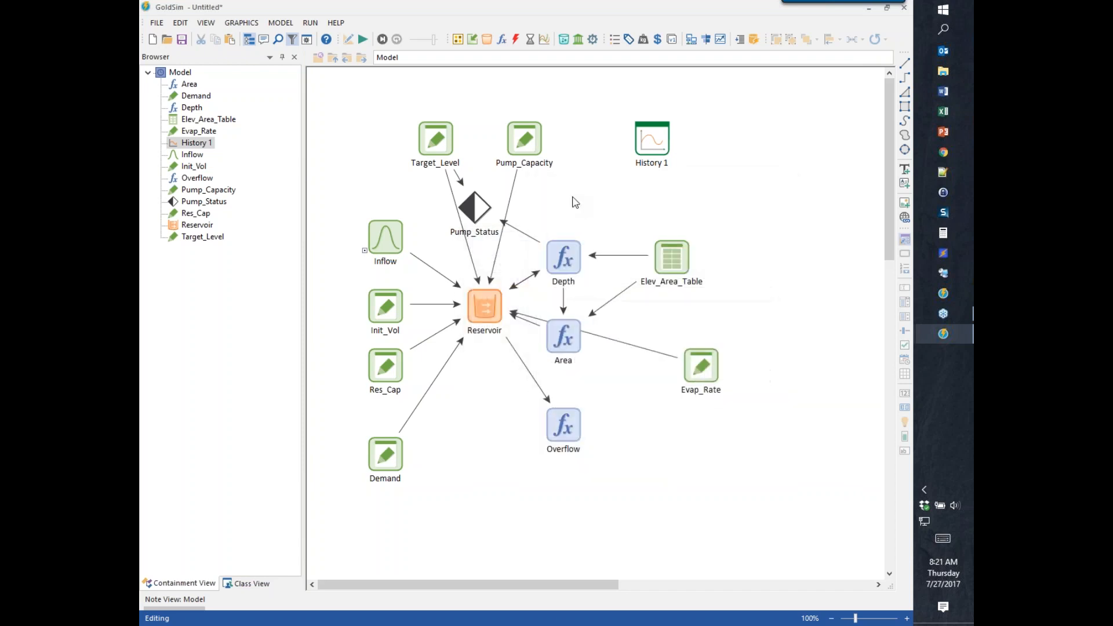
Replace the depth comparison in the Reservoir's second inflow expression with Pump_Status.
{"action": "left_click", "coordinate": [485, 306]}
{"action": "double_click", "coordinate": [484, 306]}
{"action": "left_click_drag", "start_coordinate": [441, 178], "coordinate": [626, 117]}
{"action": "left_click", "coordinate": [639, 140]}
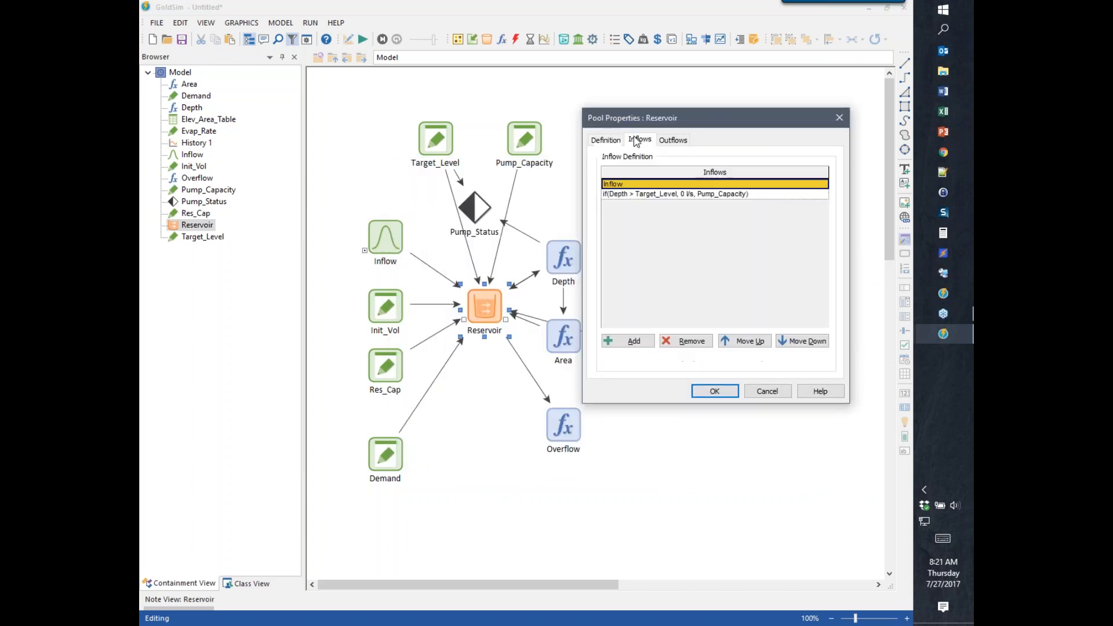
{"action": "left_click", "coordinate": [680, 195]}
{"action": "double_click", "coordinate": [670, 195]}
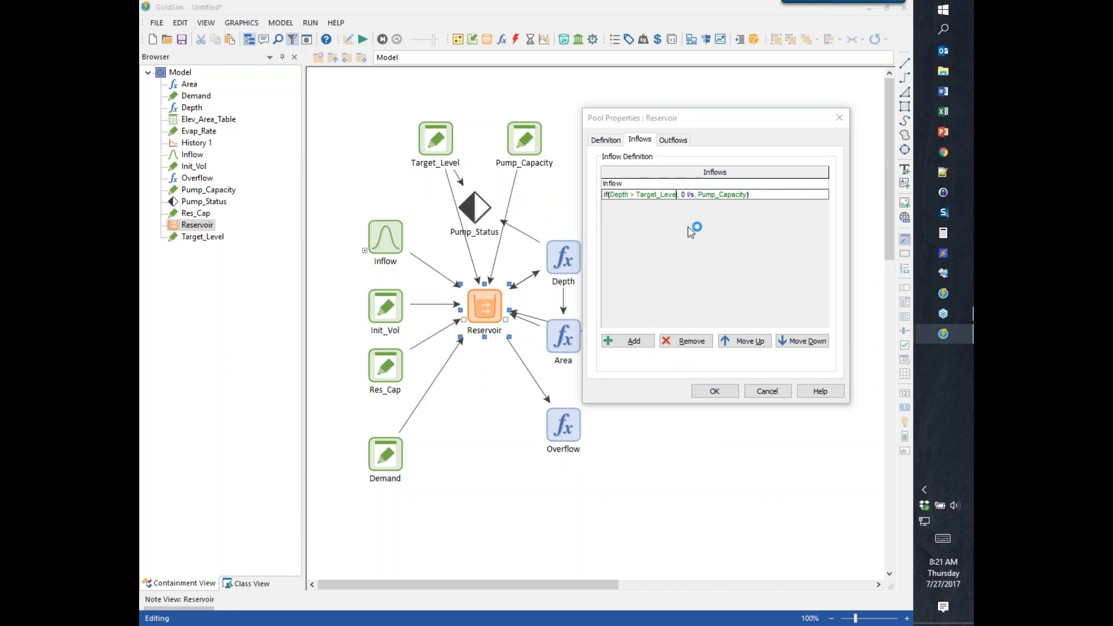
{"action": "type", "text": "Le"}
{"action": "key", "text": "BackSpace"}
{"action": "key", "text": "BackSpace"}
{"action": "key", "text": "BackSpace"}
{"action": "key", "text": "BackSpace"}
{"action": "key", "text": "BackSpace"}
{"action": "key", "text": "BackSpace"}
{"action": "key", "text": "BackSpace"}
{"action": "key", "text": "BackSpace"}
{"action": "key", "text": "BackSpace"}
{"action": "key", "text": "BackSpace"}
{"action": "key", "text": "BackSpace"}
{"action": "key", "text": "BackSpace"}
{"action": "key", "text": "BackSpace"}
{"action": "key", "text": "BackSpace"}
{"action": "key", "text": "BackSpace"}
{"action": "key", "text": "BackSpace"}
{"action": "key", "text": "BackSpace"}
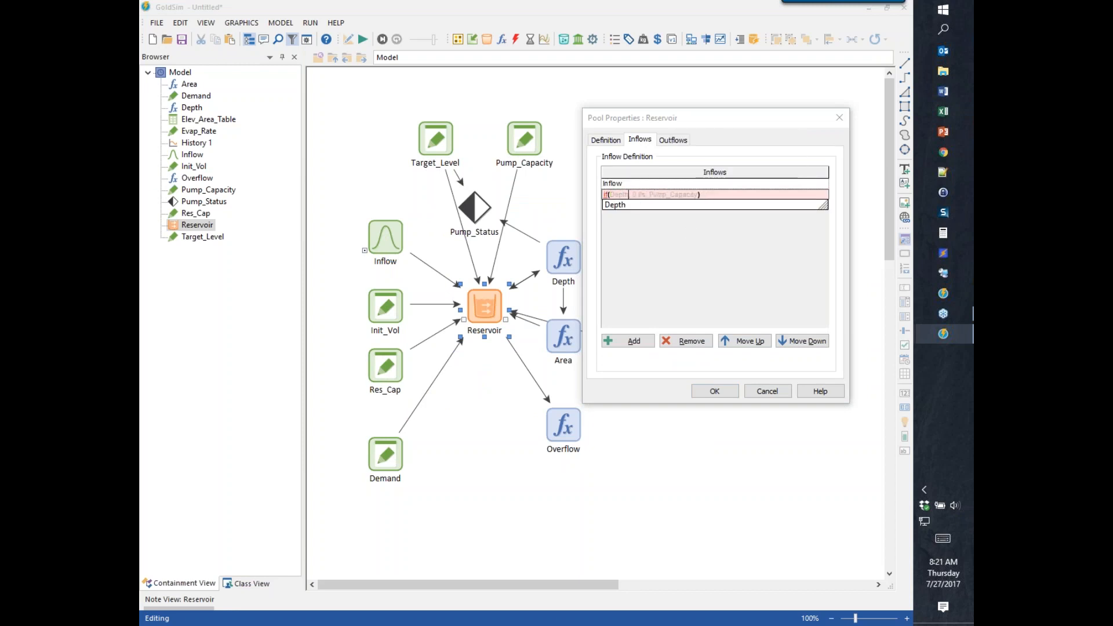
{"action": "type", "text": "pu"}
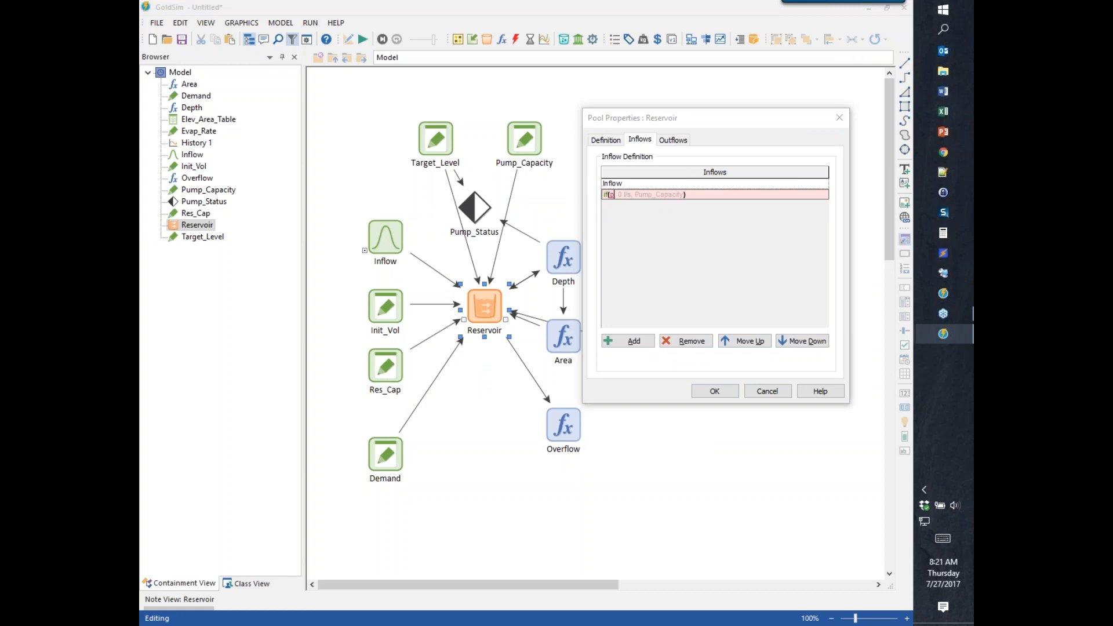
{"action": "left_click", "coordinate": [635, 215]}
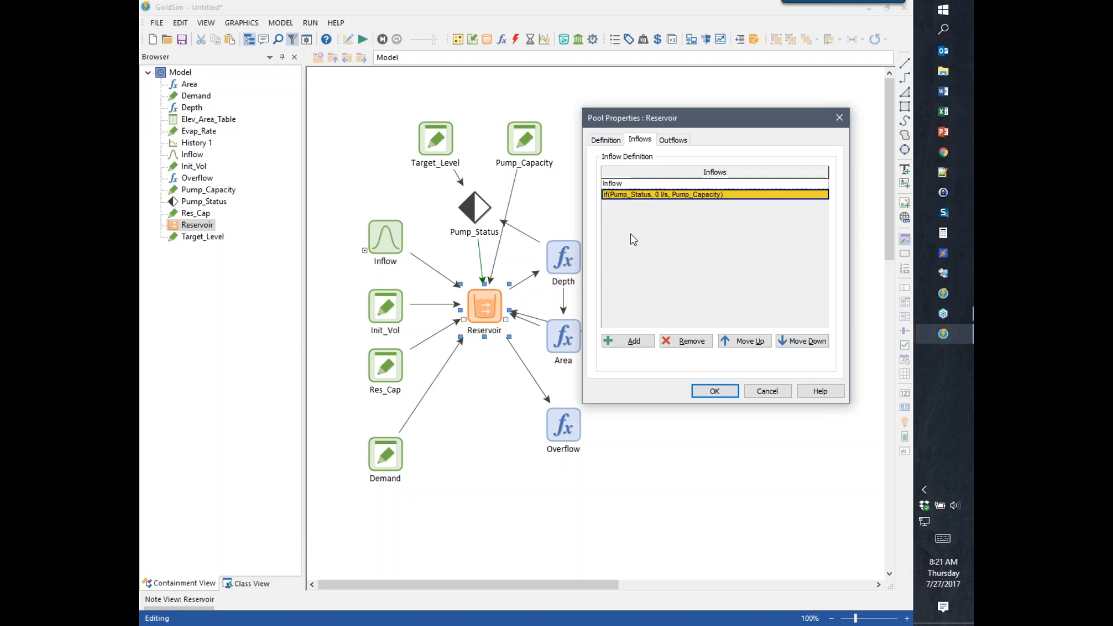
Reorder the Reservoir's pump inflow expression to if(Pump_Status, Pump_Capacity, 0 l/s) and accept the properties.
{"action": "double_click", "coordinate": [661, 195]}
{"action": "key", "text": "Delete"}
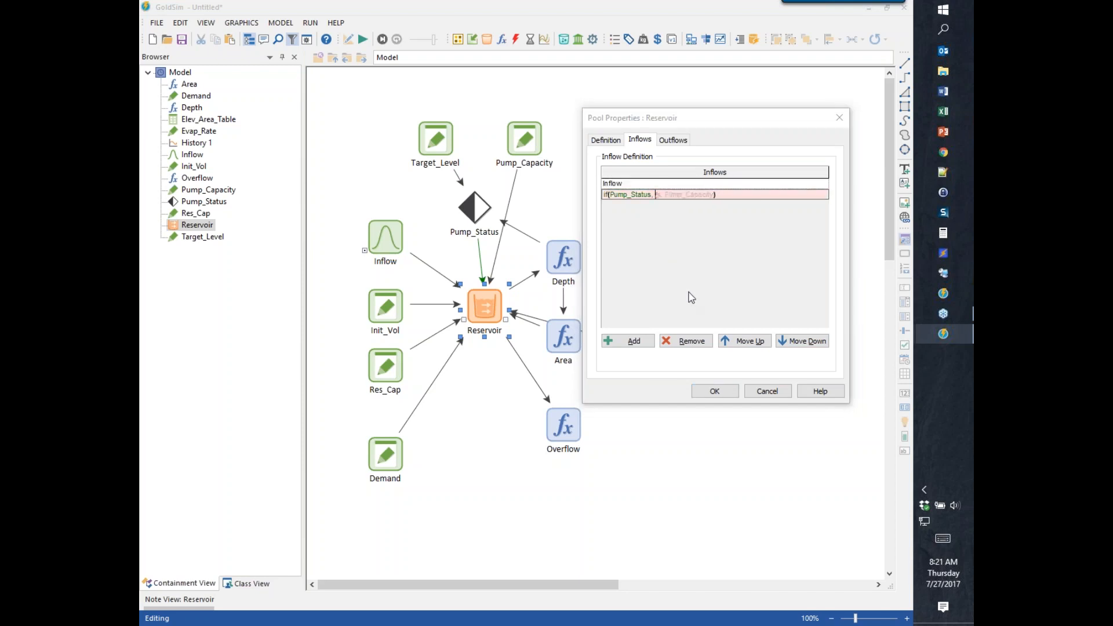
{"action": "key", "text": "Delete"}
{"action": "key", "text": "Delete"}
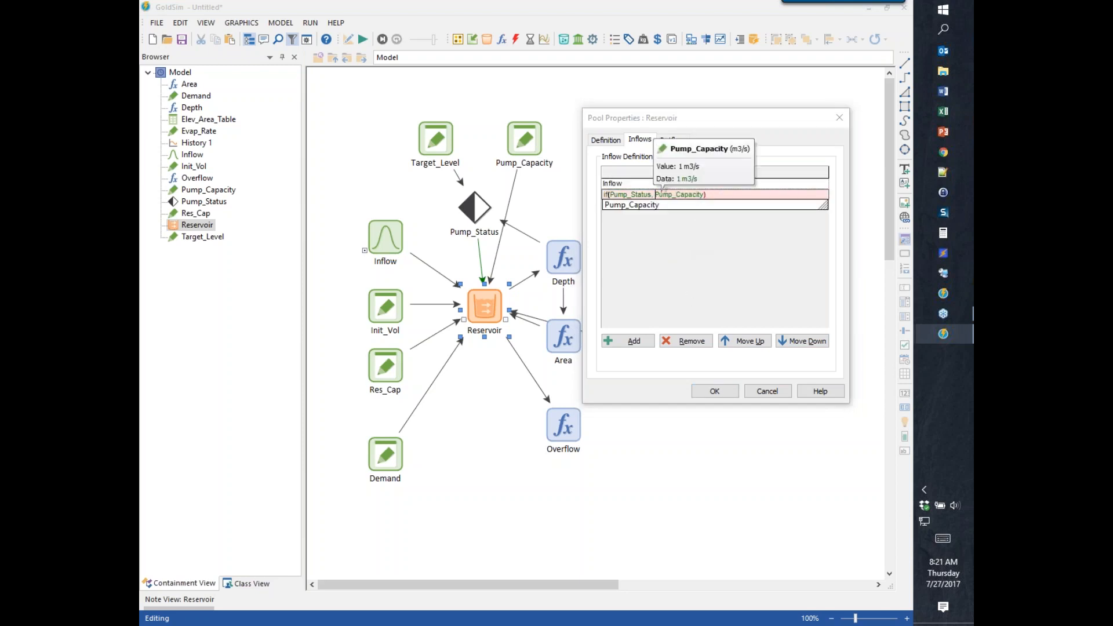
{"action": "key", "text": "Escape"}
{"action": "key", "text": "Left"}
{"action": "type", "text": ", 0 l/s"}
{"action": "key", "text": "Return"}
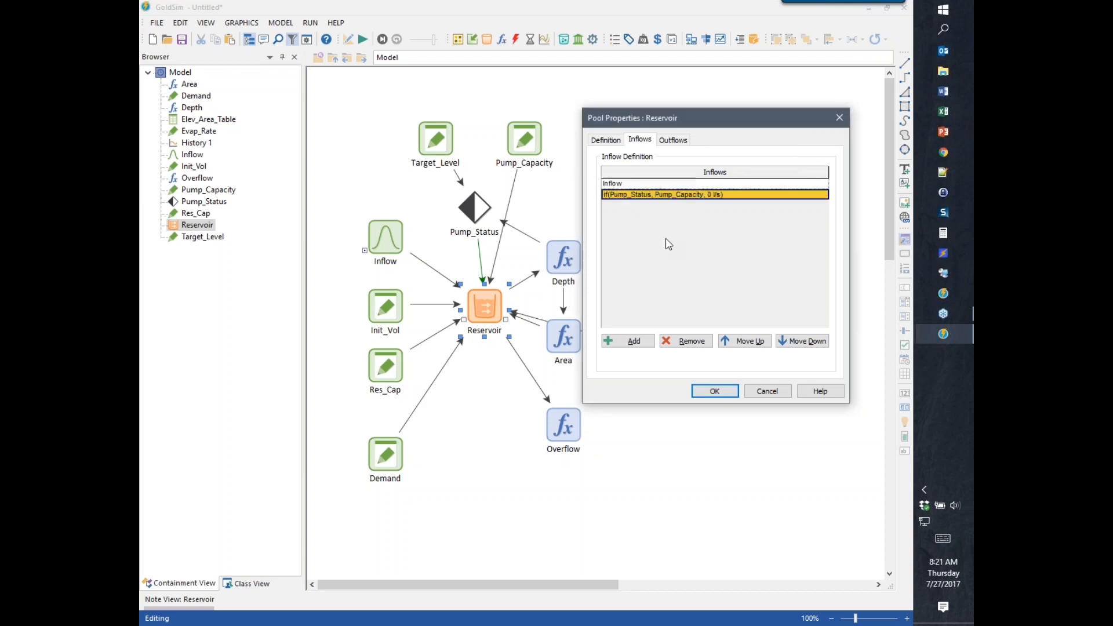
{"action": "left_click", "coordinate": [714, 391]}
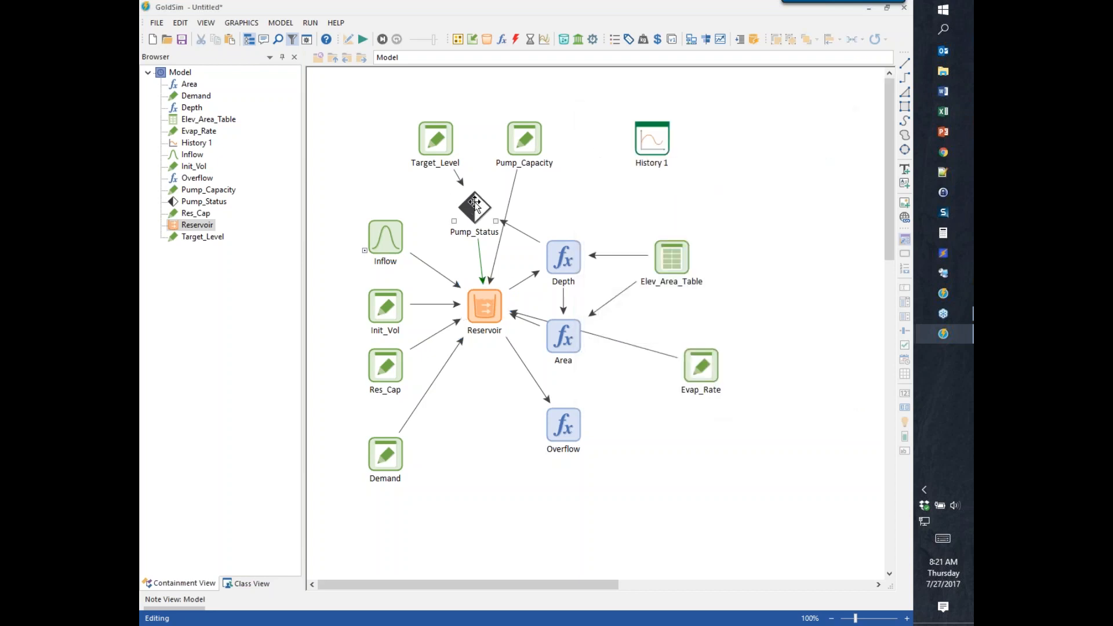
Rename the Pump_Status element as Pump_ON.
{"action": "left_click", "coordinate": [468, 204]}
{"action": "key", "text": "Return"}
{"action": "key", "text": "End"}
{"action": "key", "text": "BackSpace"}
{"action": "key", "text": "BackSpace"}
{"action": "key", "text": "BackSpace"}
{"action": "key", "text": "BackSpace"}
{"action": "key", "text": "BackSpace"}
{"action": "key", "text": "BackSpace"}
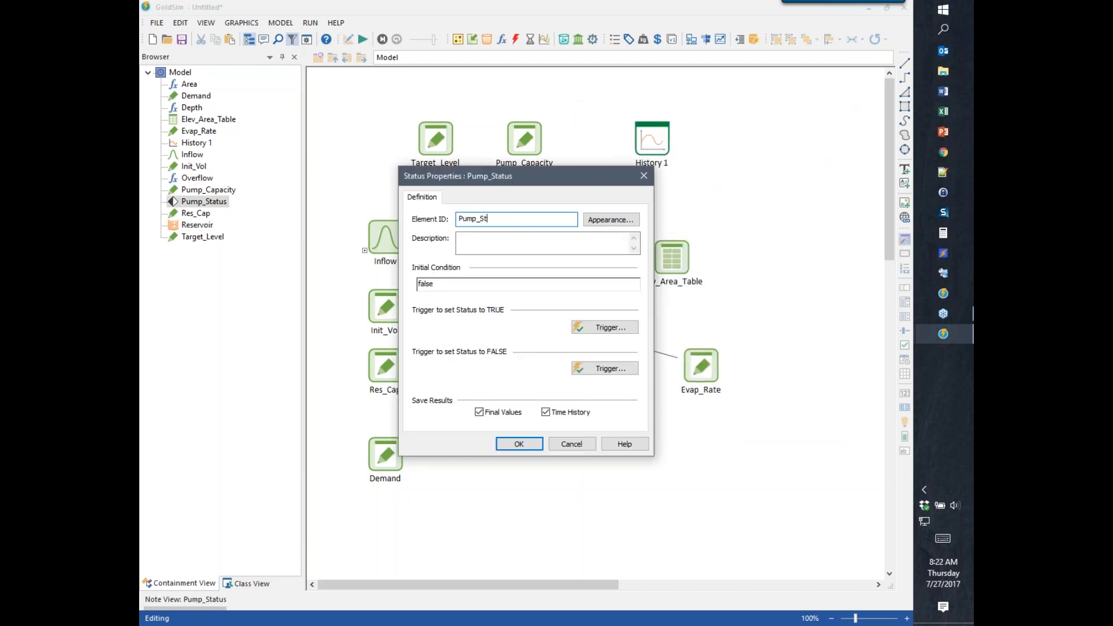
{"action": "type", "text": "ON"}
Give the status element the description "True if ON; False if OFF" and accept its properties.
{"action": "key", "text": "Tab"}
{"action": "key", "text": "Tab"}
{"action": "type", "text": "True if "}
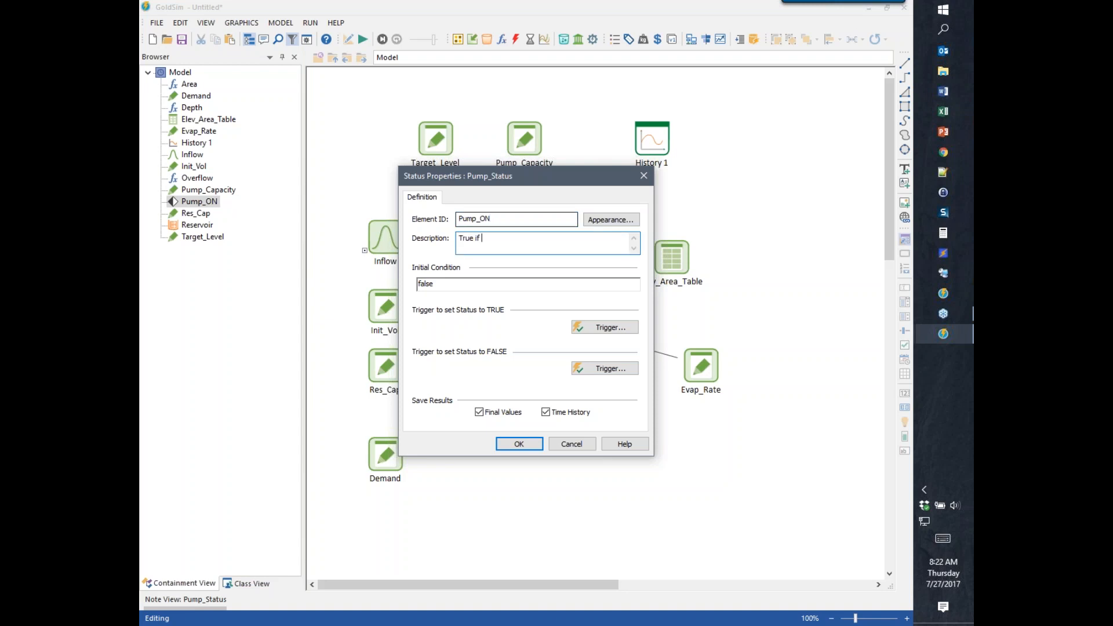
{"action": "type", "text": "ON; False if OFF"}
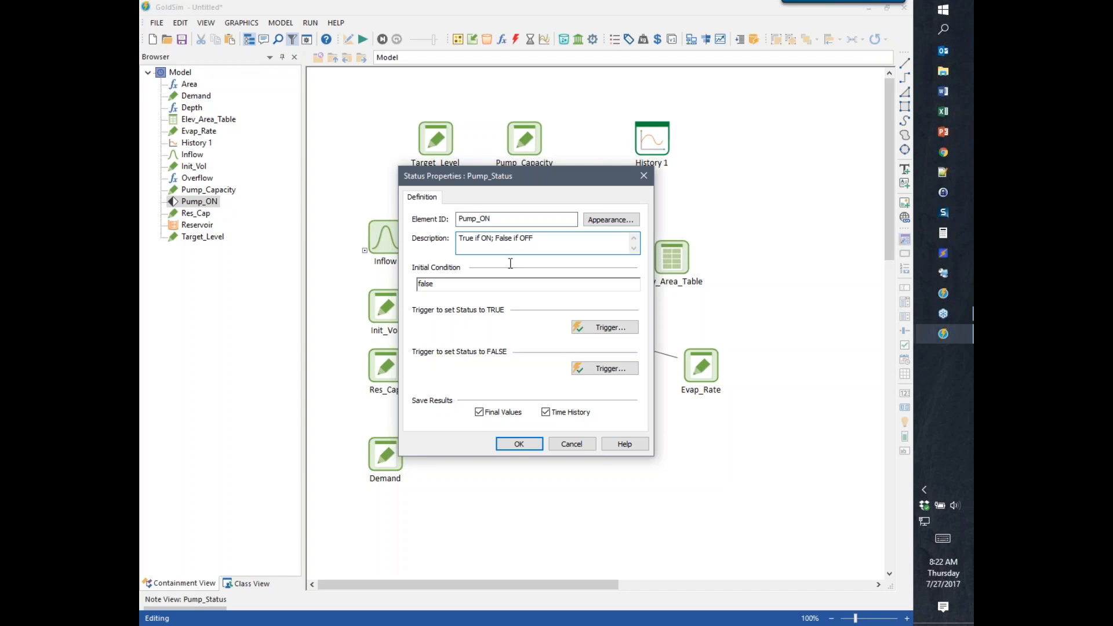
{"action": "left_click", "coordinate": [512, 443]}
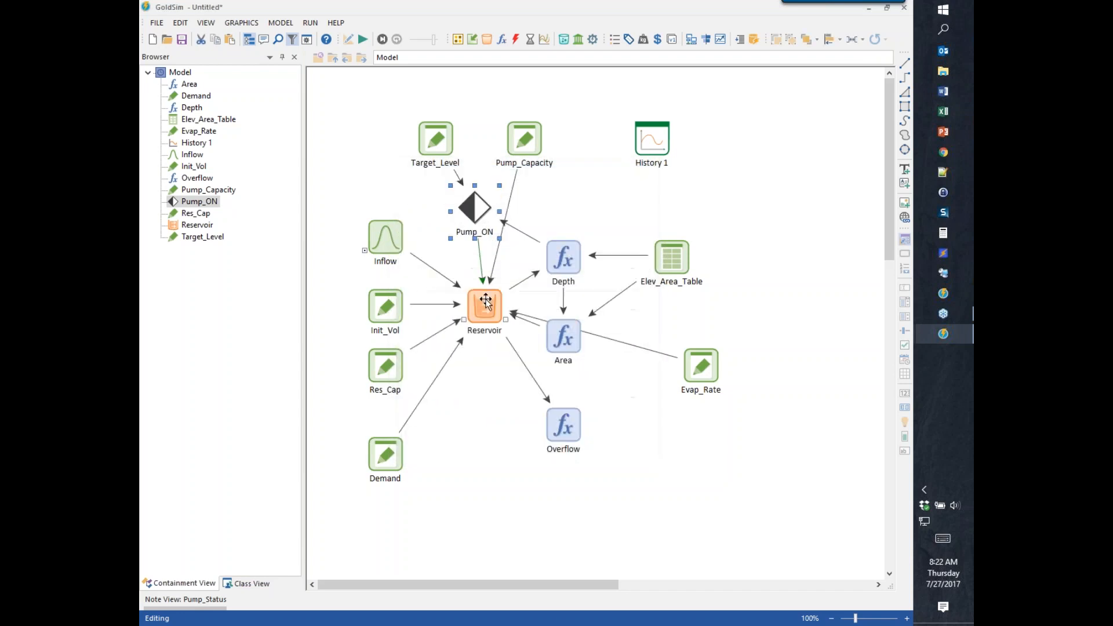
Check that the Reservoir's inflow expression uses the renamed status element.
{"action": "double_click", "coordinate": [486, 300]}
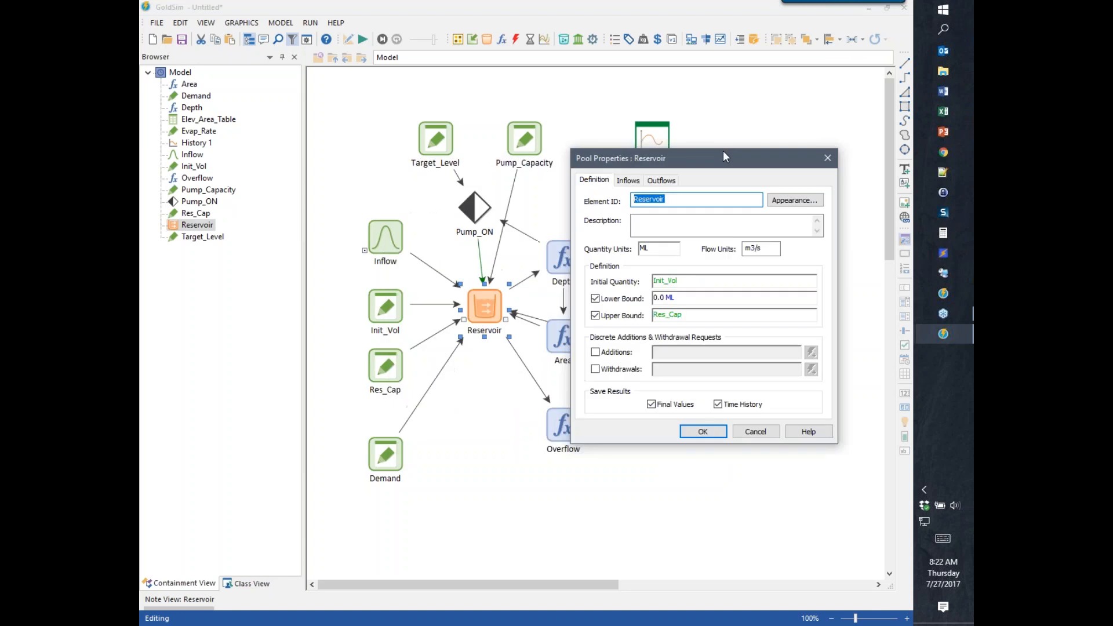
{"action": "left_click", "coordinate": [636, 170]}
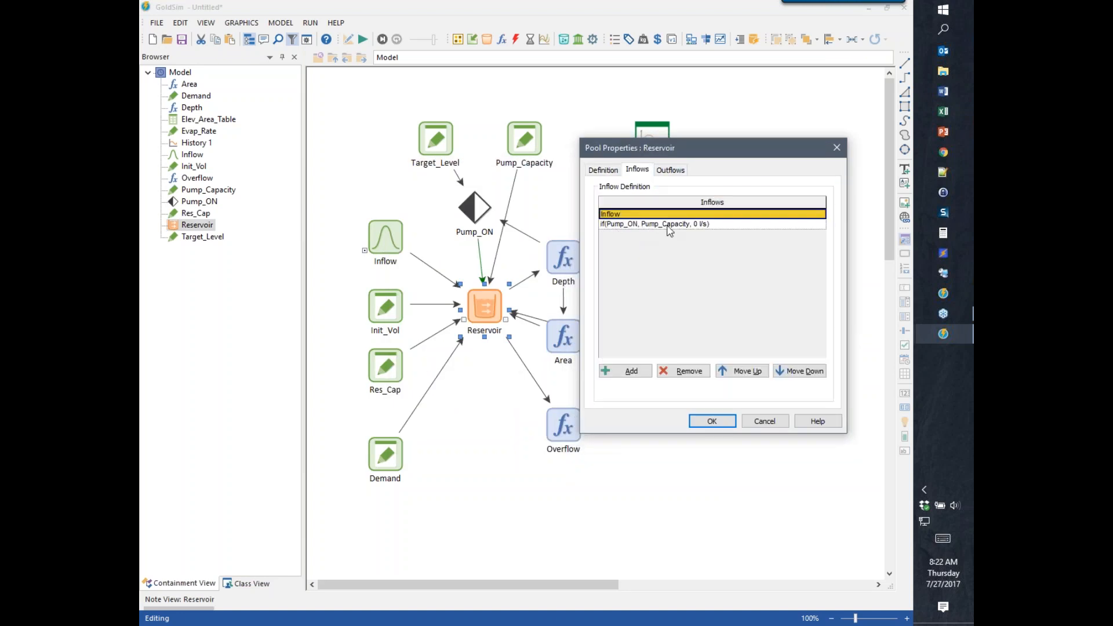
{"action": "left_click", "coordinate": [712, 422]}
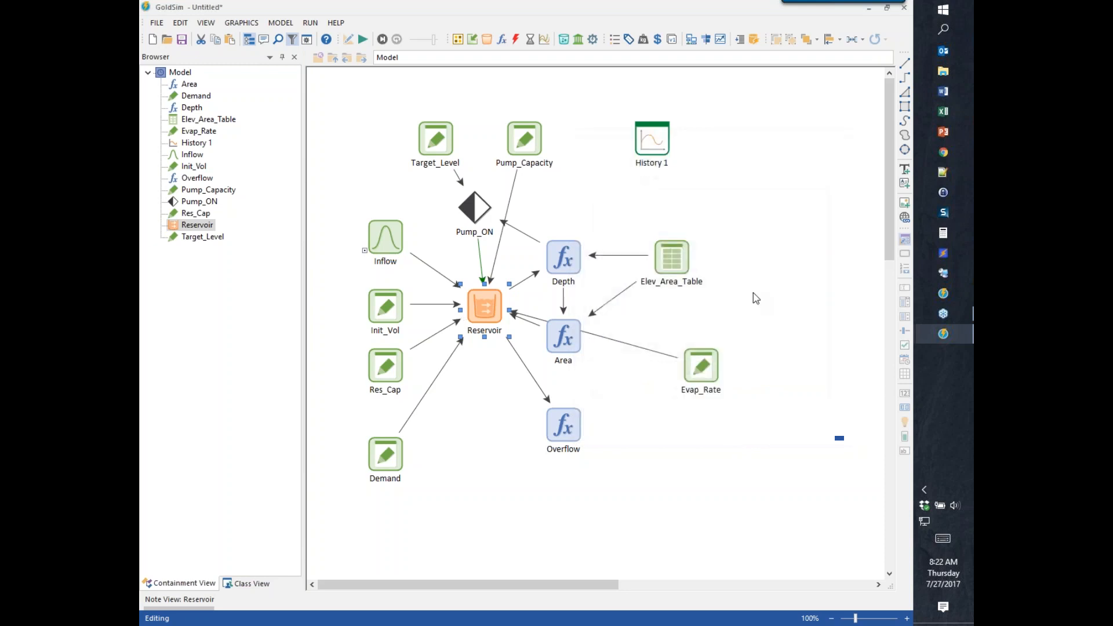
Run the simulation and review the History 1 chart of depth and total reservoir inflow.
{"action": "key", "text": "F5"}
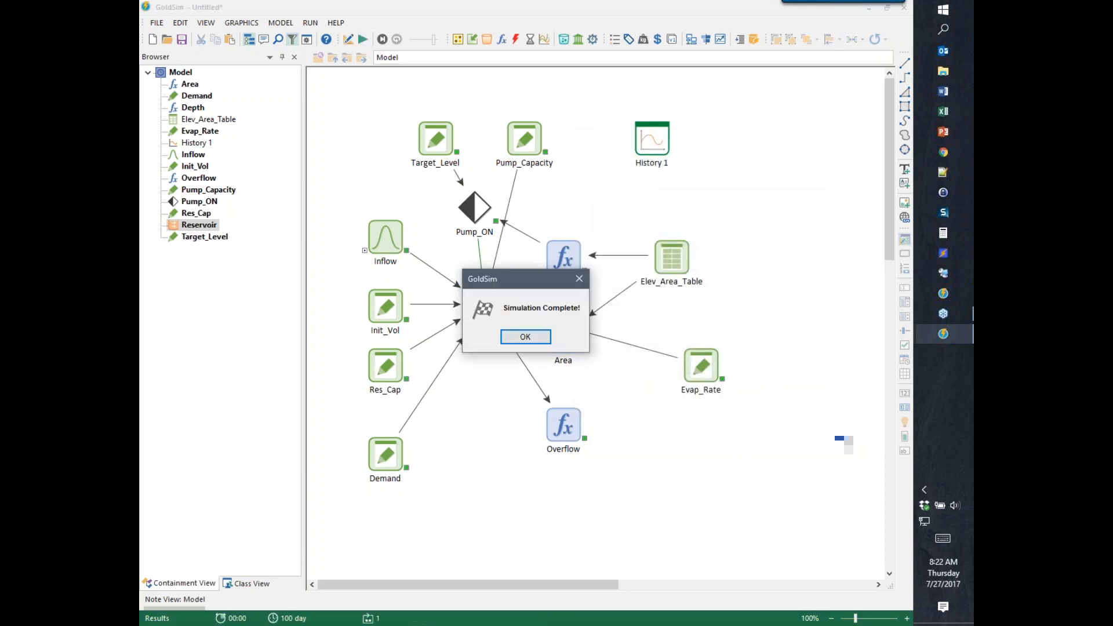
{"action": "left_click", "coordinate": [524, 336]}
{"action": "double_click", "coordinate": [656, 139]}
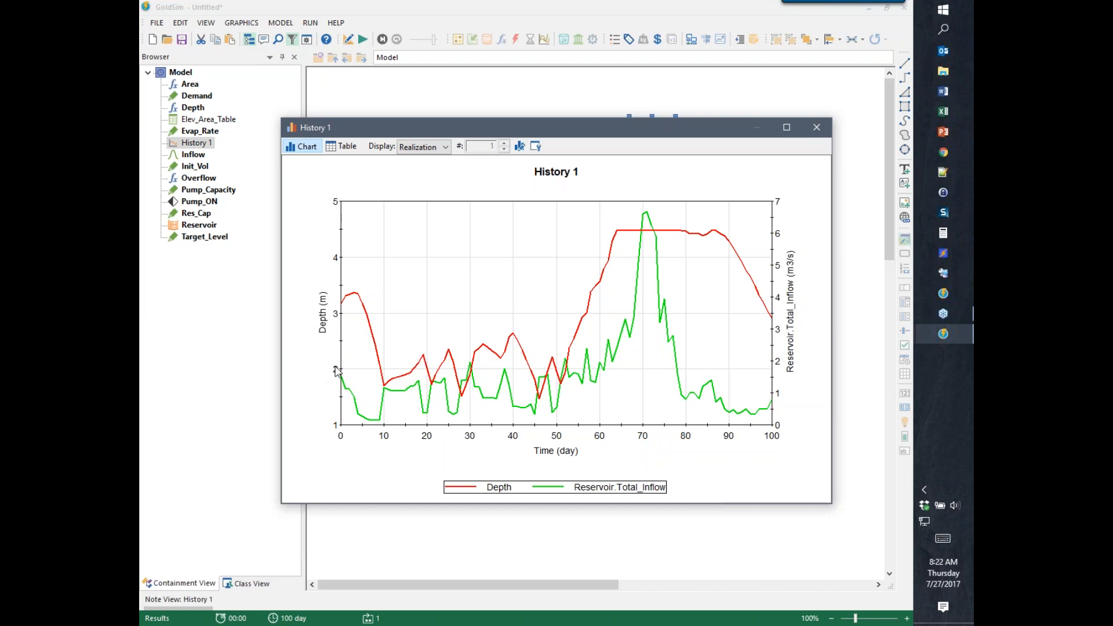
{"action": "mouse_move", "coordinate": [425, 357]}
{"action": "left_click", "coordinate": [817, 128]}
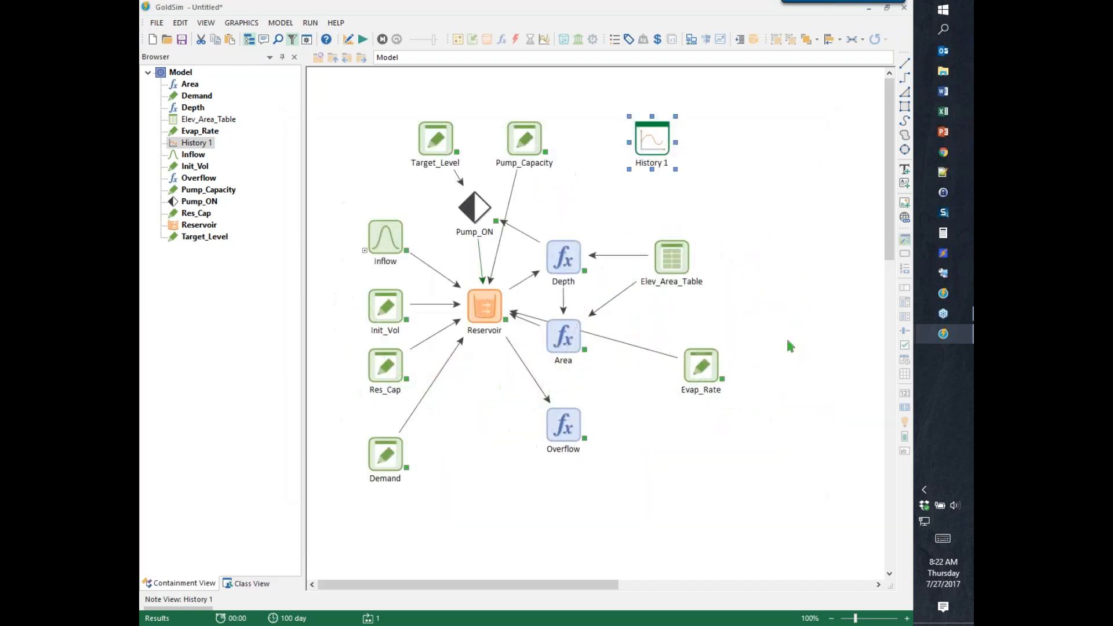
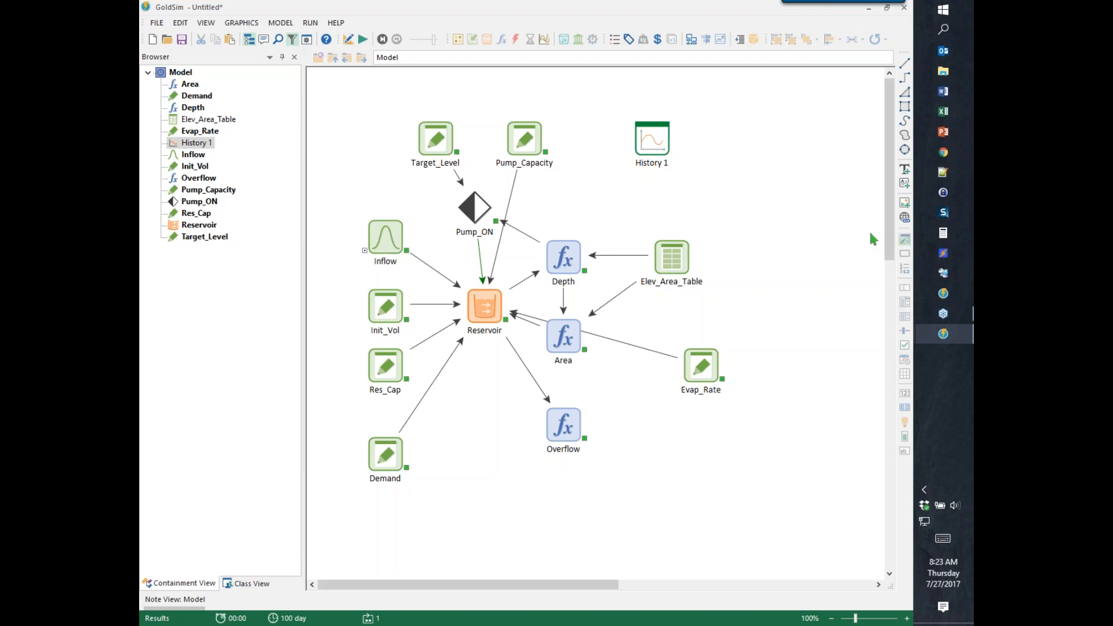
Rearrange the diagram so Pump_ON sits directly above Reservoir and Depth lies level with it.
{"action": "left_click_drag", "start_coordinate": [474, 208], "coordinate": [465, 228]}
{"action": "left_click_drag", "start_coordinate": [563, 255], "coordinate": [564, 224]}
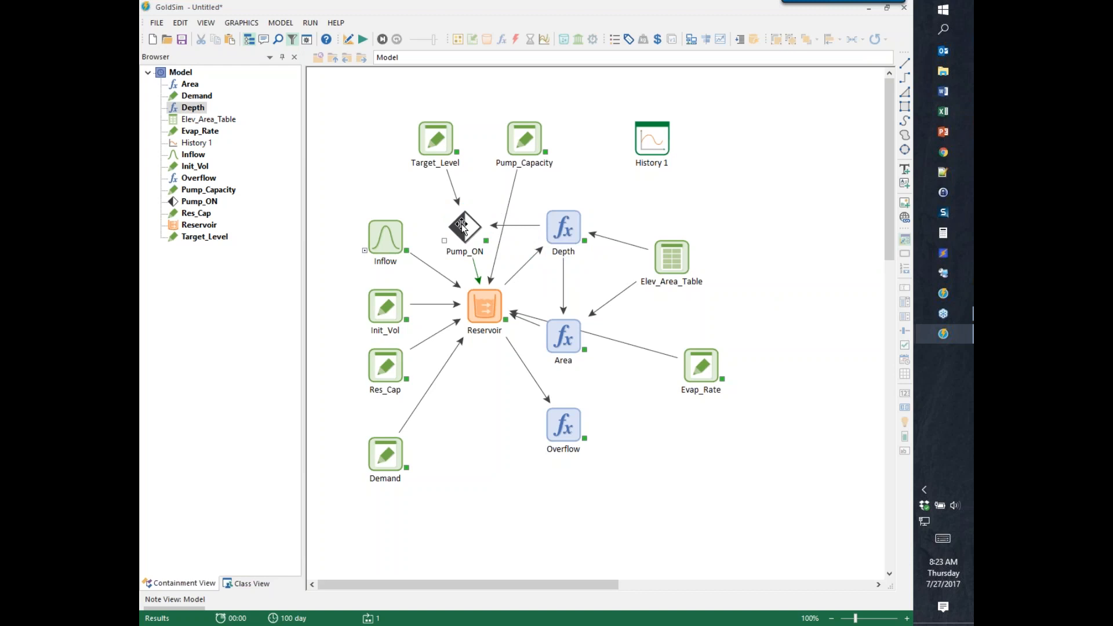
{"action": "left_click_drag", "start_coordinate": [467, 226], "coordinate": [486, 206]}
{"action": "left_click", "coordinate": [564, 219]}
{"action": "left_click_drag", "start_coordinate": [564, 219], "coordinate": [573, 201]}
{"action": "left_click", "coordinate": [690, 206]}
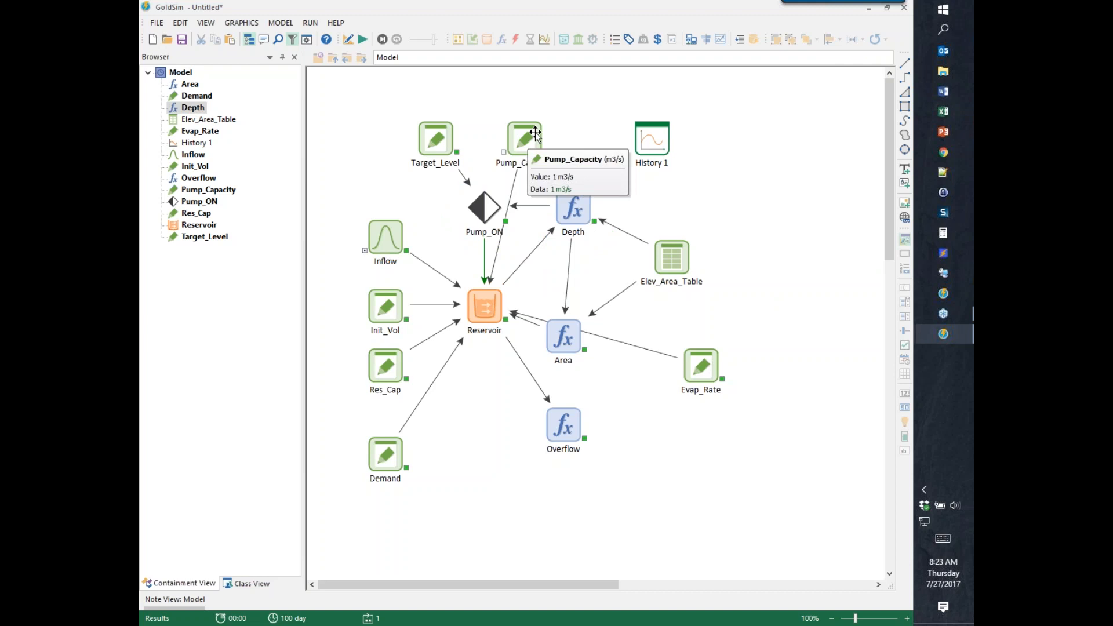
Switch to the GoldSim window with the Pumped_Head_PDS.gsm model.
{"action": "mouse_move", "coordinate": [954, 332]}
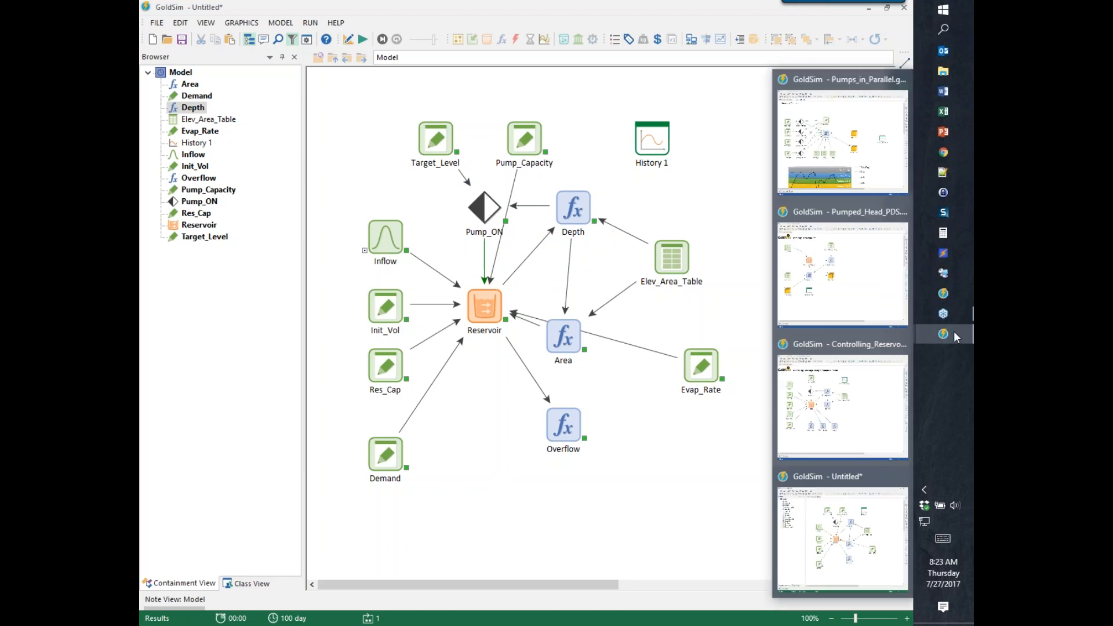
{"action": "left_click", "coordinate": [827, 277]}
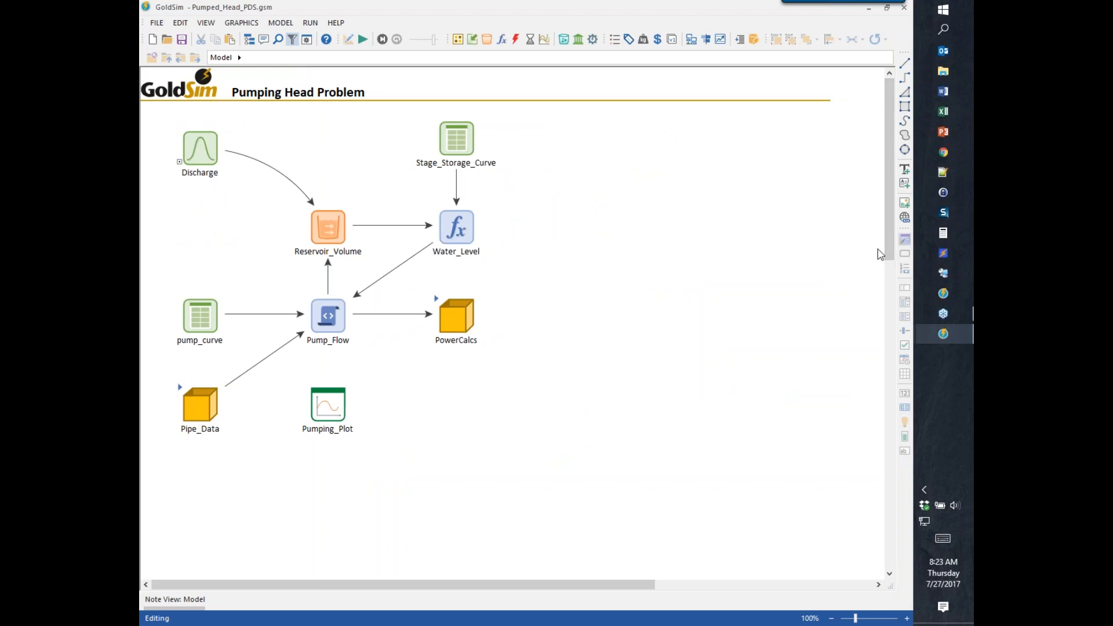
Switch to Chrome, go to goldsim.com/Home/ and open the GoldSim Library page.
{"action": "left_click", "coordinate": [944, 153]}
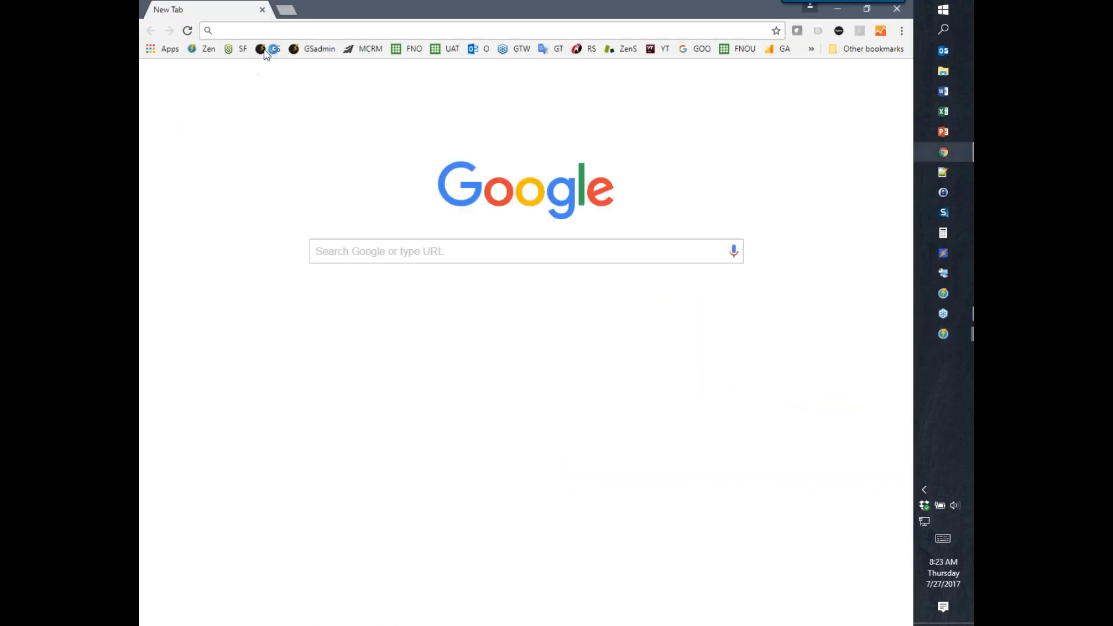
{"action": "type", "text": "goldsim.com/Home/"}
{"action": "key", "text": "Return"}
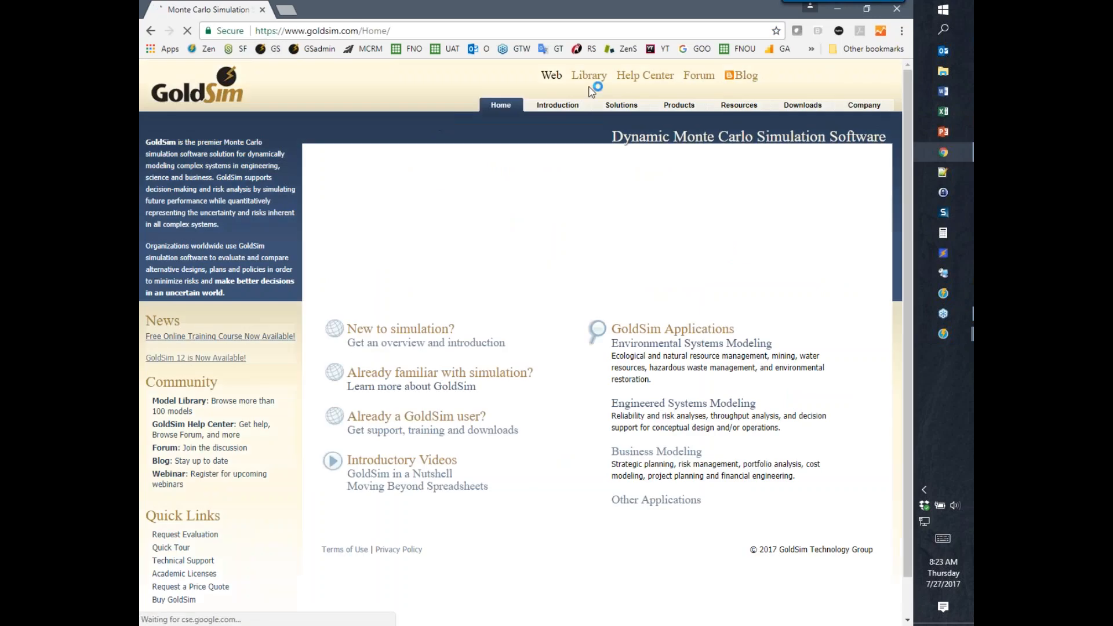
{"action": "left_click", "coordinate": [587, 77]}
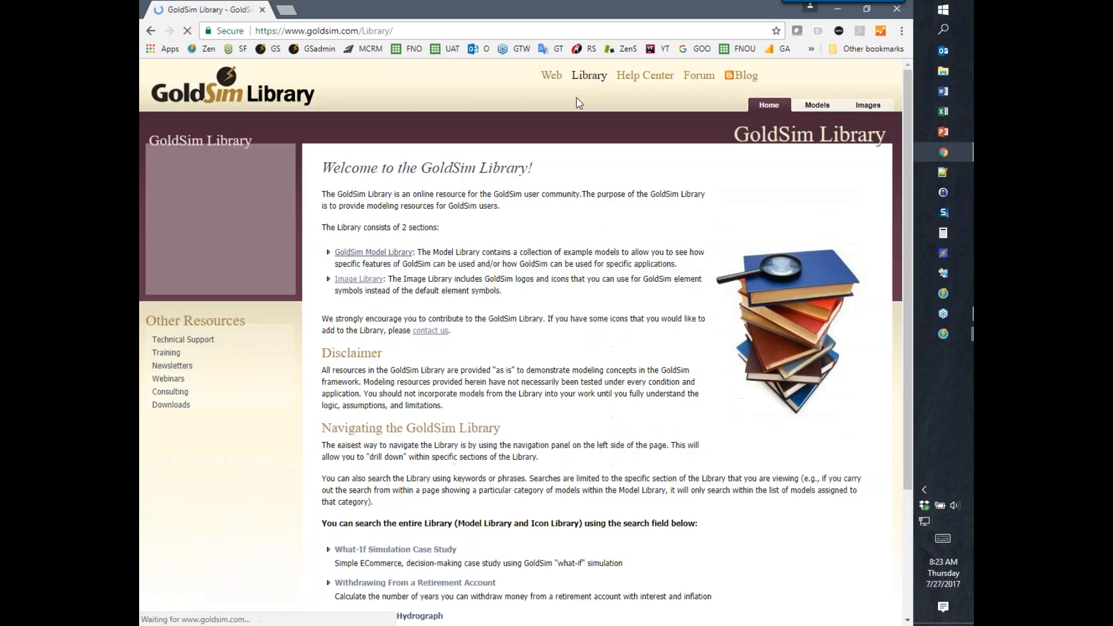
Search the entire GoldSim Library for "pump" and look through the matching models.
{"action": "left_click", "coordinate": [352, 549]}
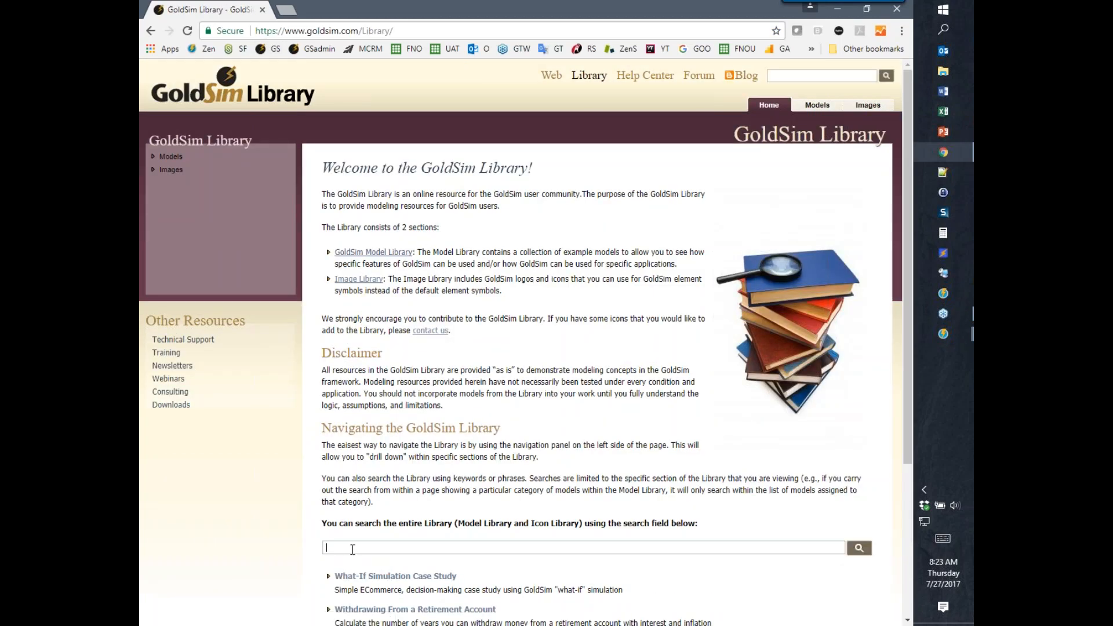
{"action": "type", "text": "pump"}
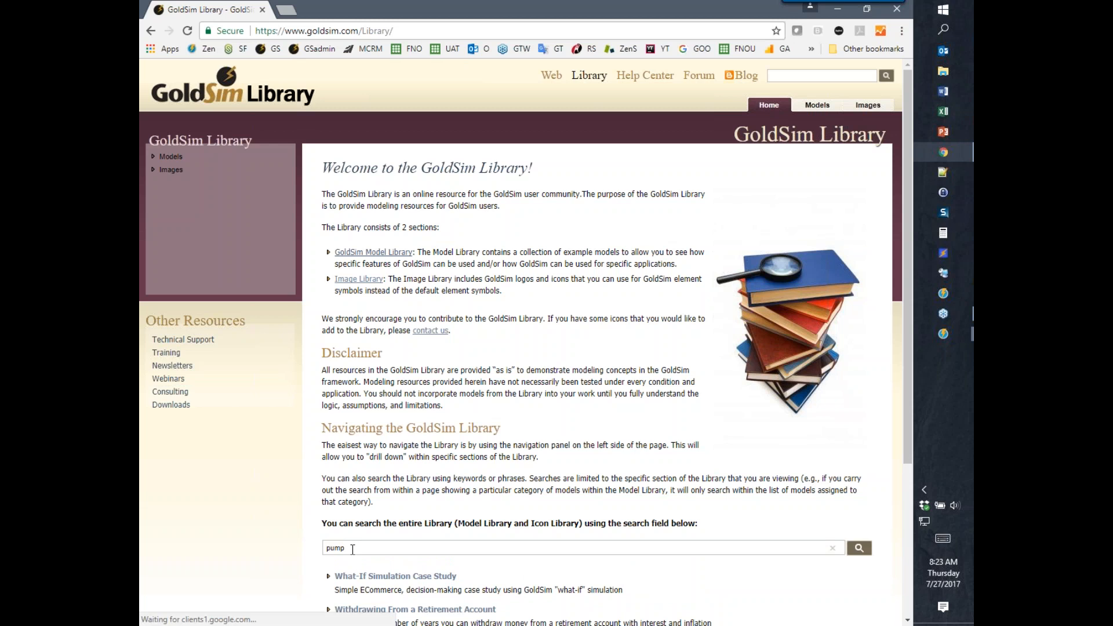
{"action": "scroll", "coordinate": [427, 318], "scroll_direction": "down", "scroll_amount": 5}
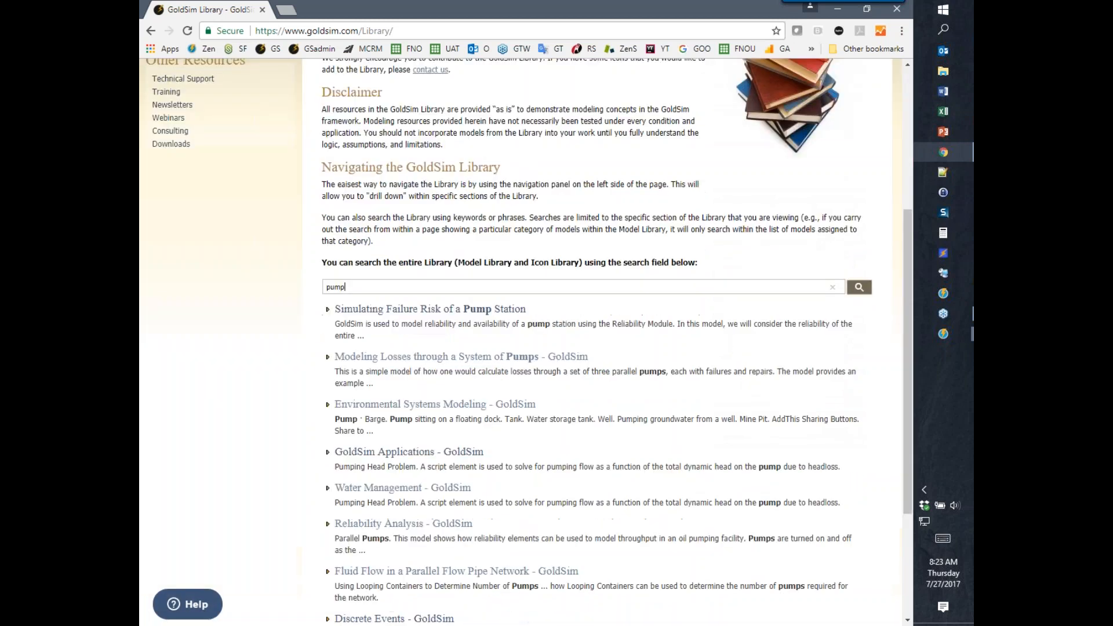
{"action": "scroll", "coordinate": [406, 324], "scroll_direction": "down", "scroll_amount": 1}
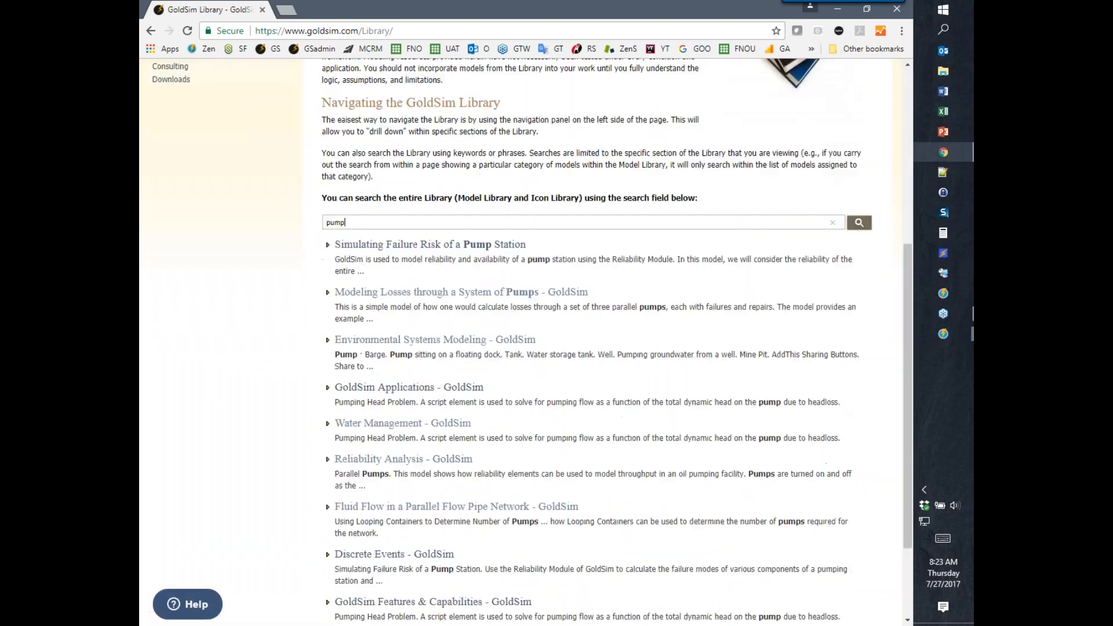
{"action": "scroll", "coordinate": [377, 400], "scroll_direction": "down", "scroll_amount": 1}
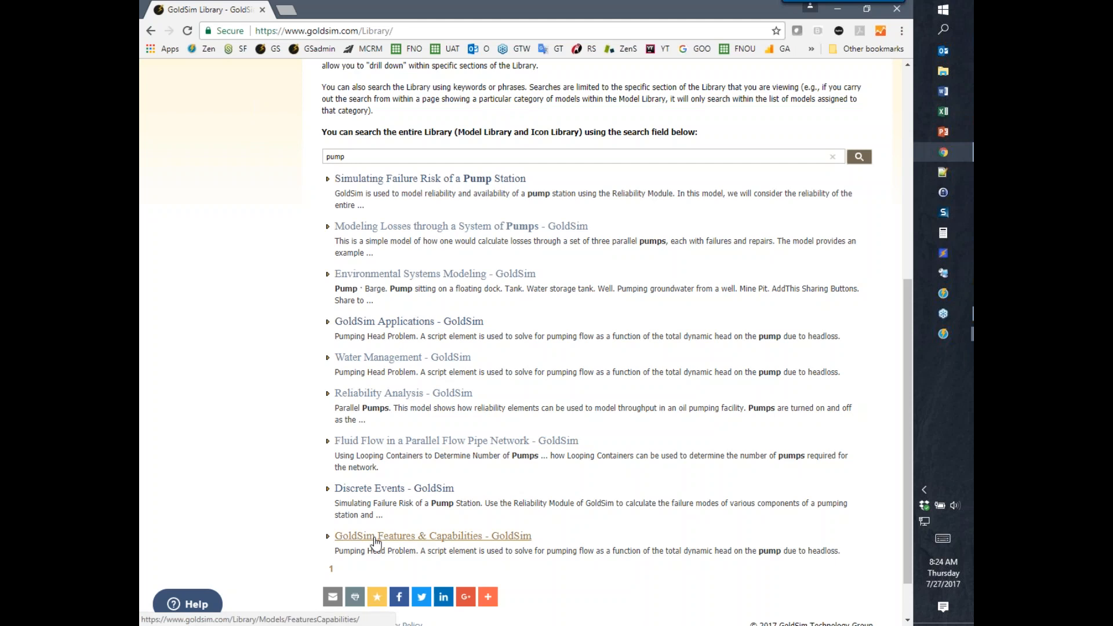
{"action": "scroll", "coordinate": [575, 465], "scroll_direction": "up", "scroll_amount": 7}
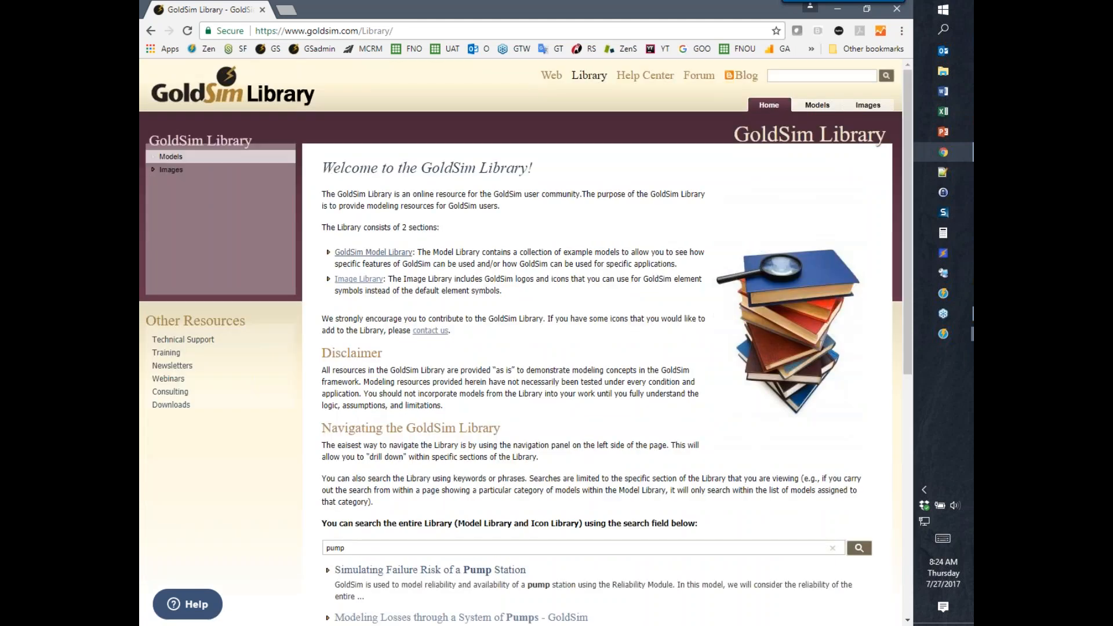
Browse the library's GoldSim Applications models in the Hydraulics category and in the Reservoir Operations & Planning category.
{"action": "left_click", "coordinate": [170, 157]}
{"action": "left_click", "coordinate": [181, 182]}
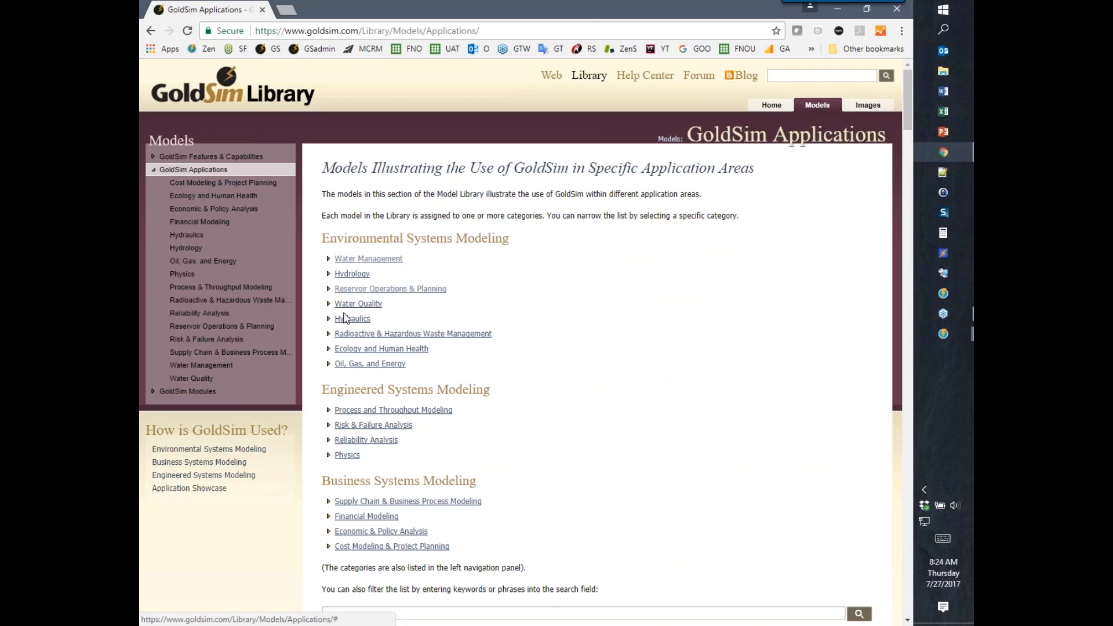
{"action": "left_click", "coordinate": [351, 319]}
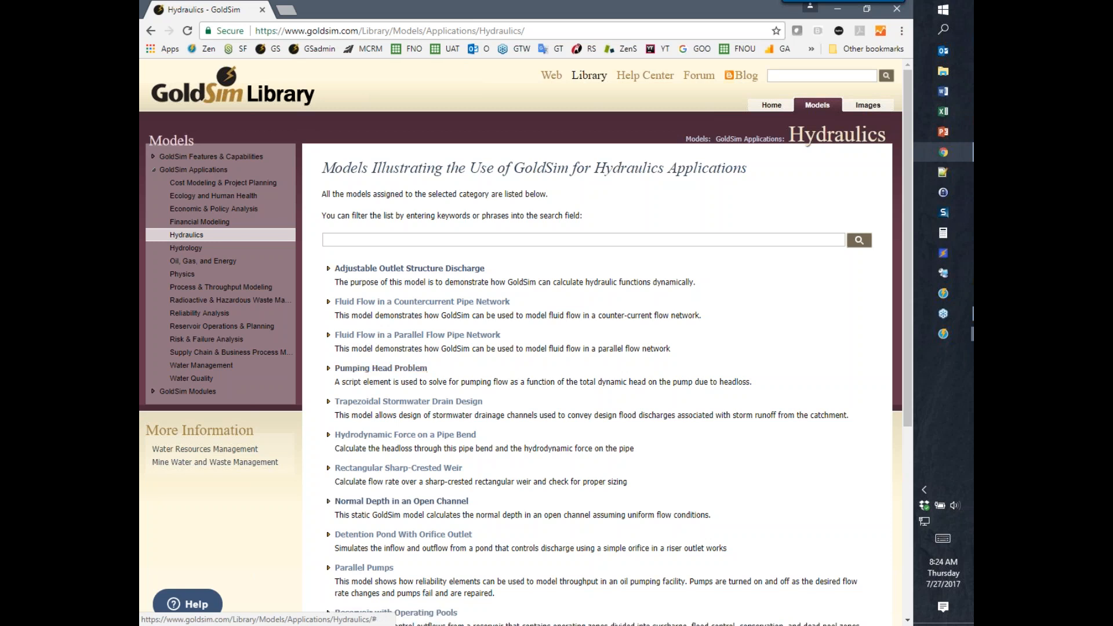
{"action": "scroll", "coordinate": [526, 342], "scroll_direction": "down", "scroll_amount": 2}
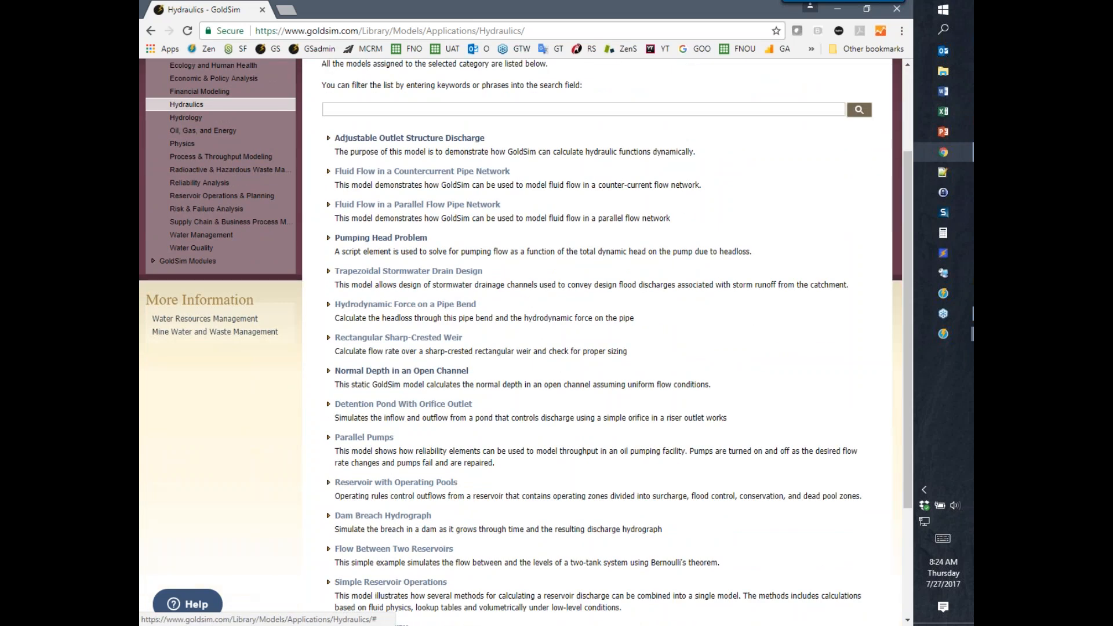
{"action": "scroll", "coordinate": [365, 378], "scroll_direction": "down", "scroll_amount": 1}
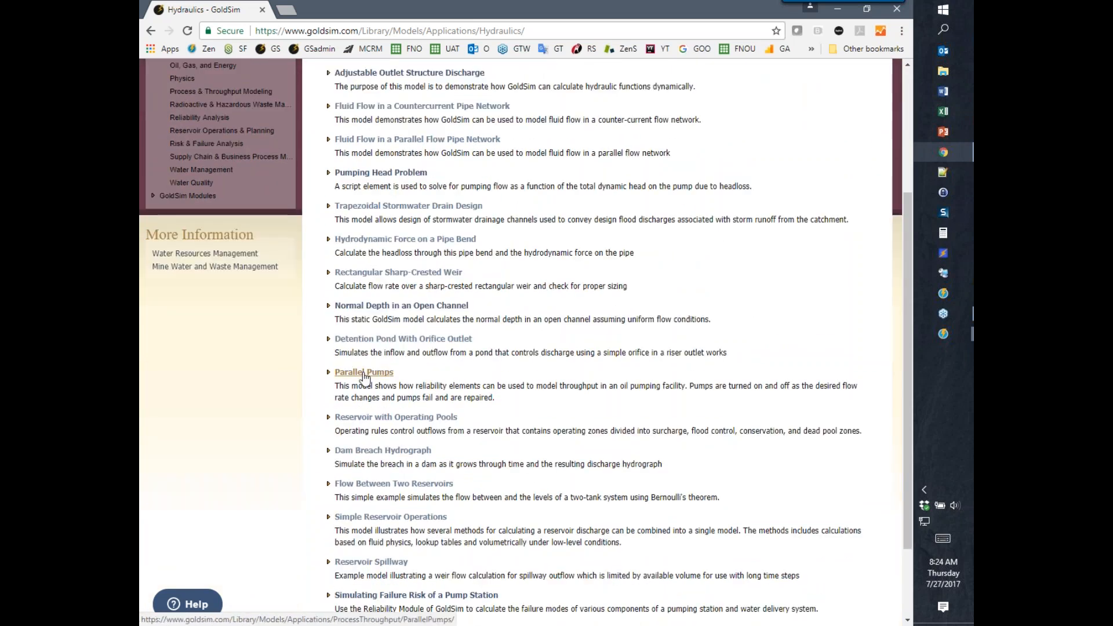
{"action": "scroll", "coordinate": [406, 406], "scroll_direction": "down", "scroll_amount": 1}
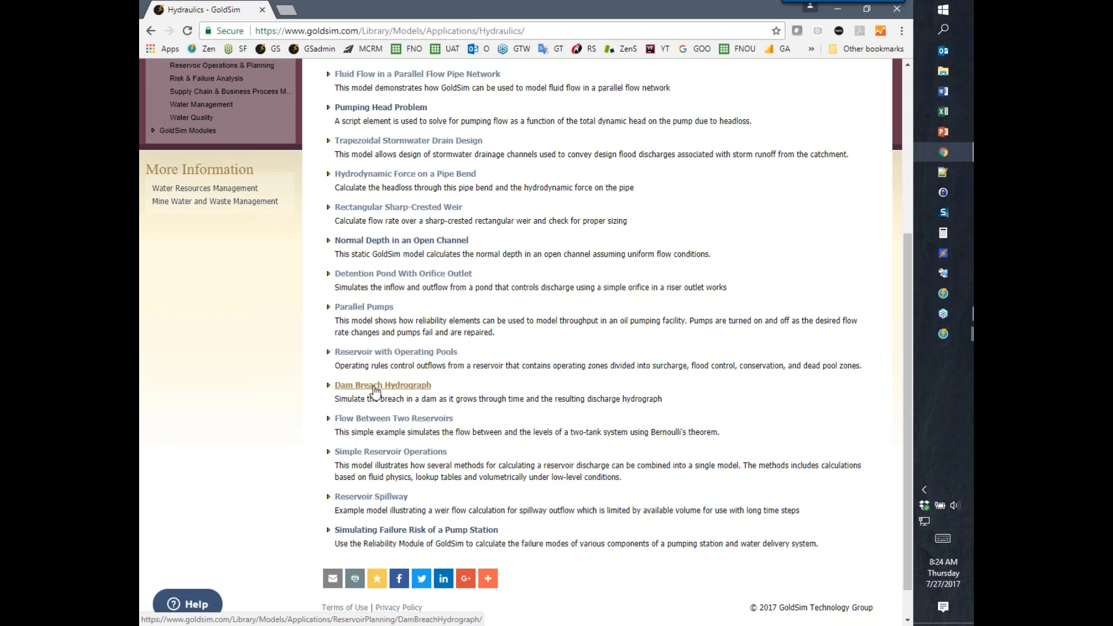
{"action": "scroll", "coordinate": [209, 278], "scroll_direction": "up", "scroll_amount": 5}
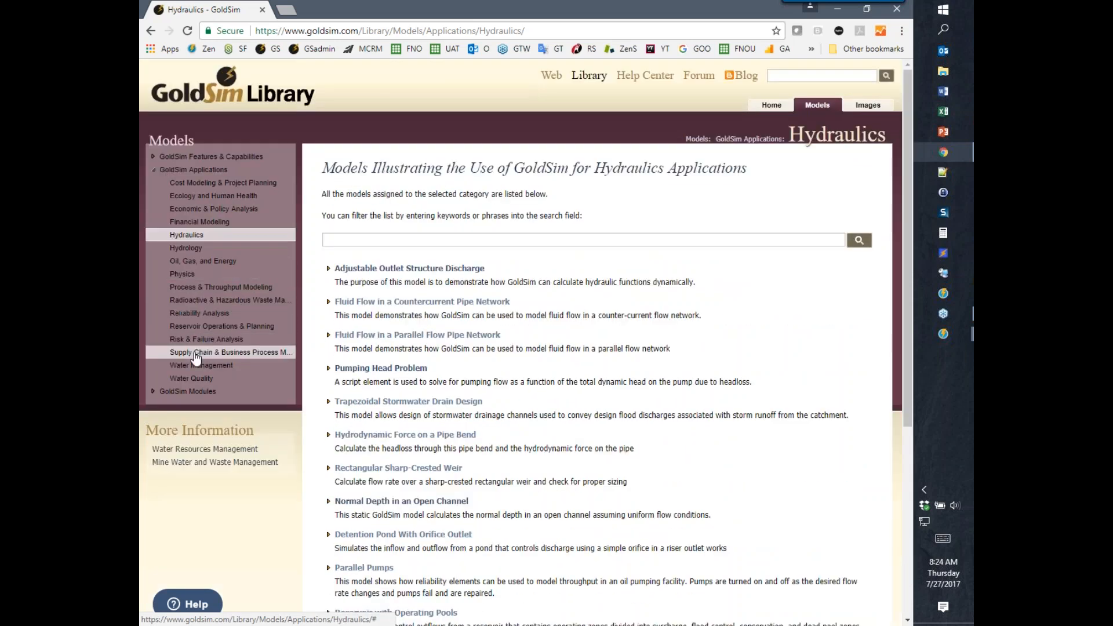
{"action": "left_click", "coordinate": [194, 327]}
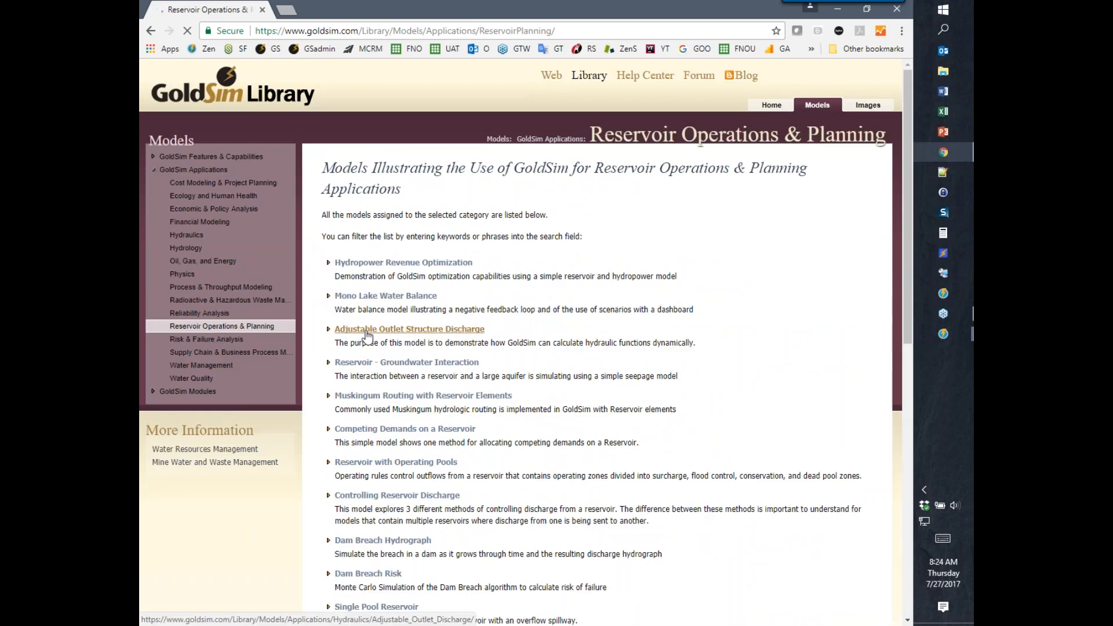
{"action": "scroll", "coordinate": [522, 348], "scroll_direction": "down", "scroll_amount": 2}
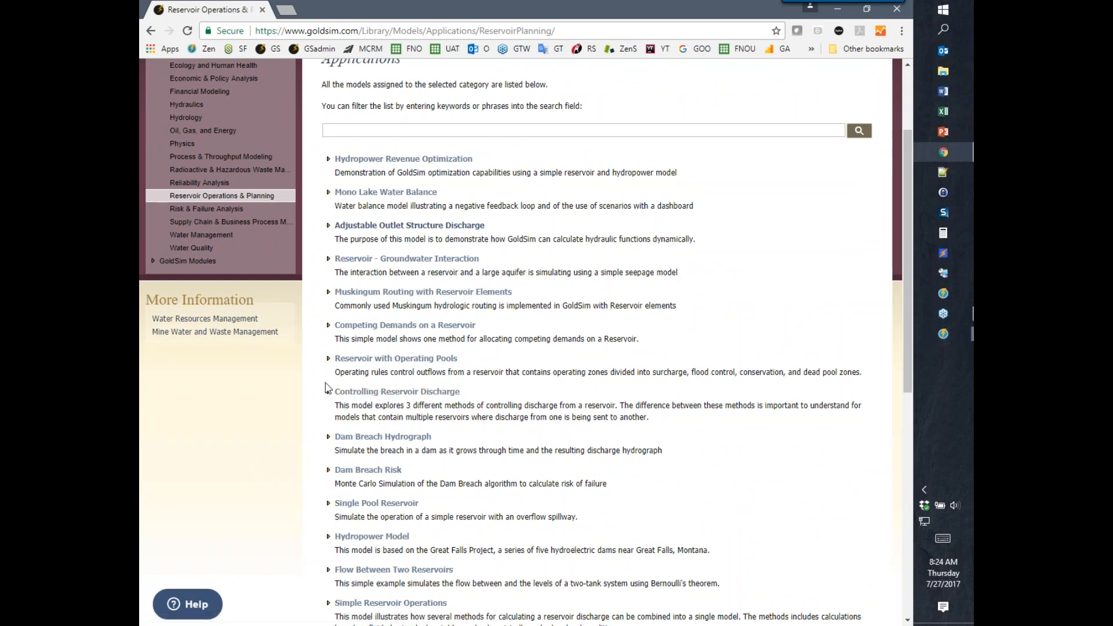
Switch to the GoldSim window with Pumped_Head_PDS.gsm and examine the summaries of Reservoir_Volume and Pump_Flow.
{"action": "left_click", "coordinate": [943, 335]}
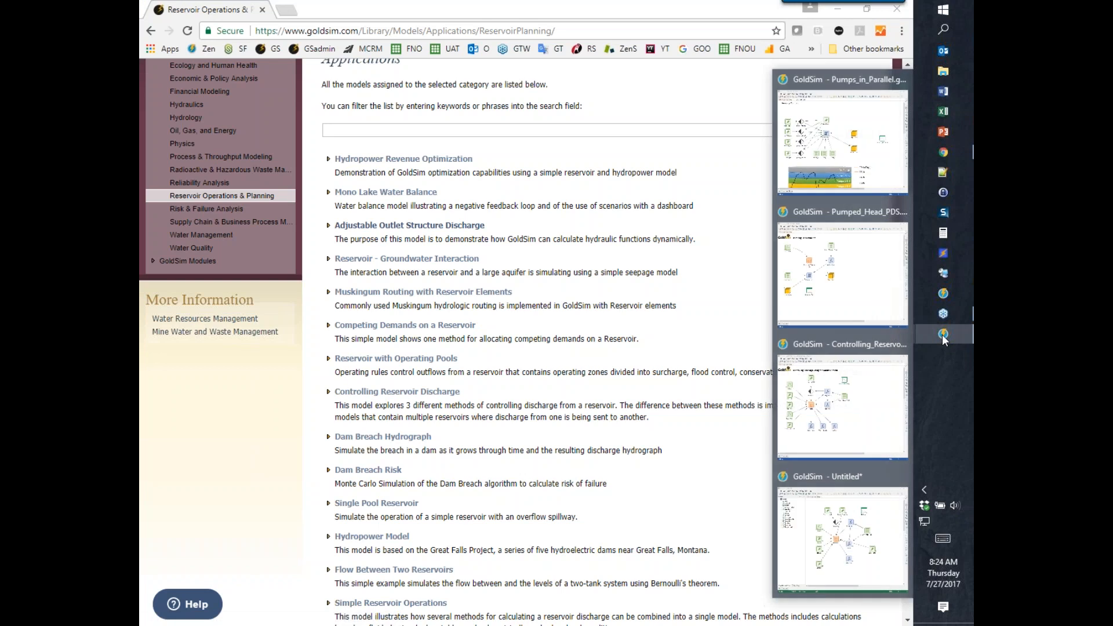
{"action": "left_click", "coordinate": [814, 269]}
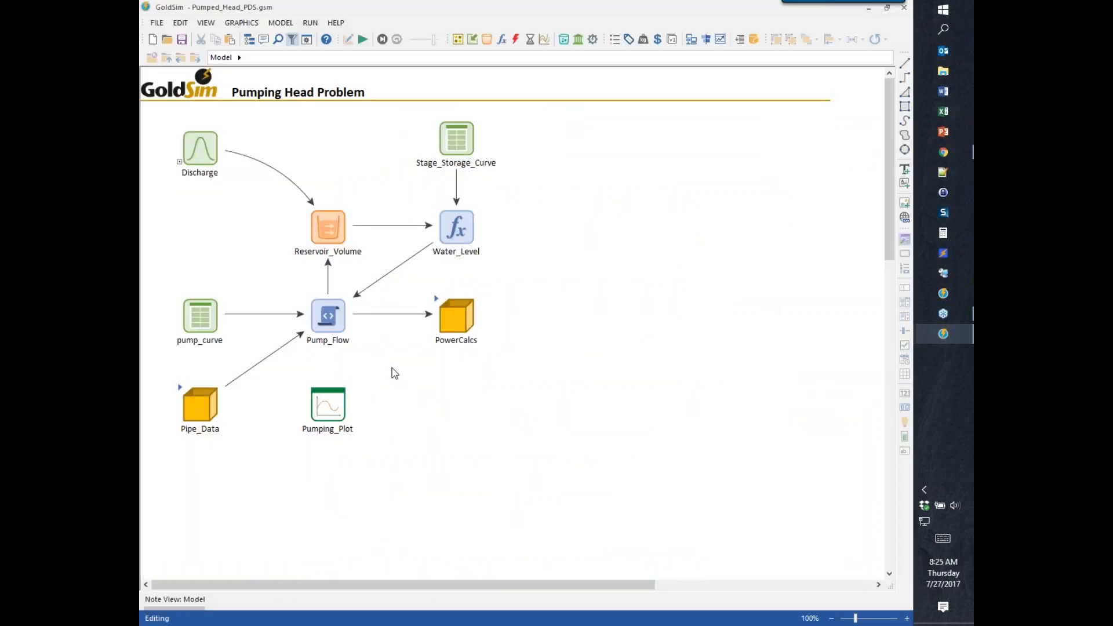
{"action": "mouse_move", "coordinate": [324, 224]}
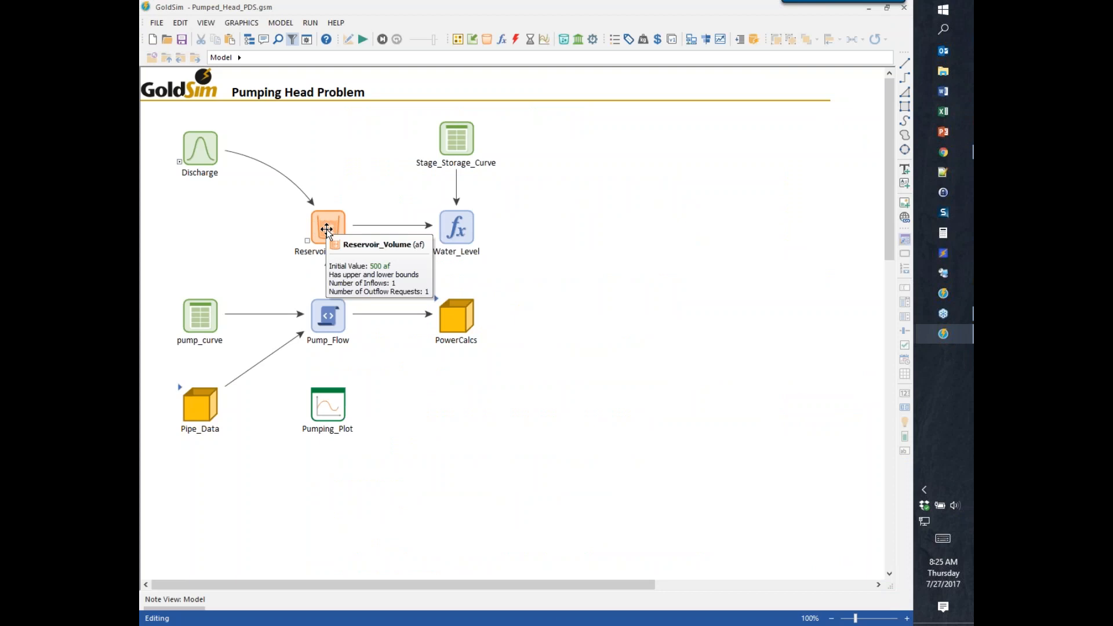
{"action": "left_click", "coordinate": [325, 335]}
{"action": "mouse_move", "coordinate": [325, 334]}
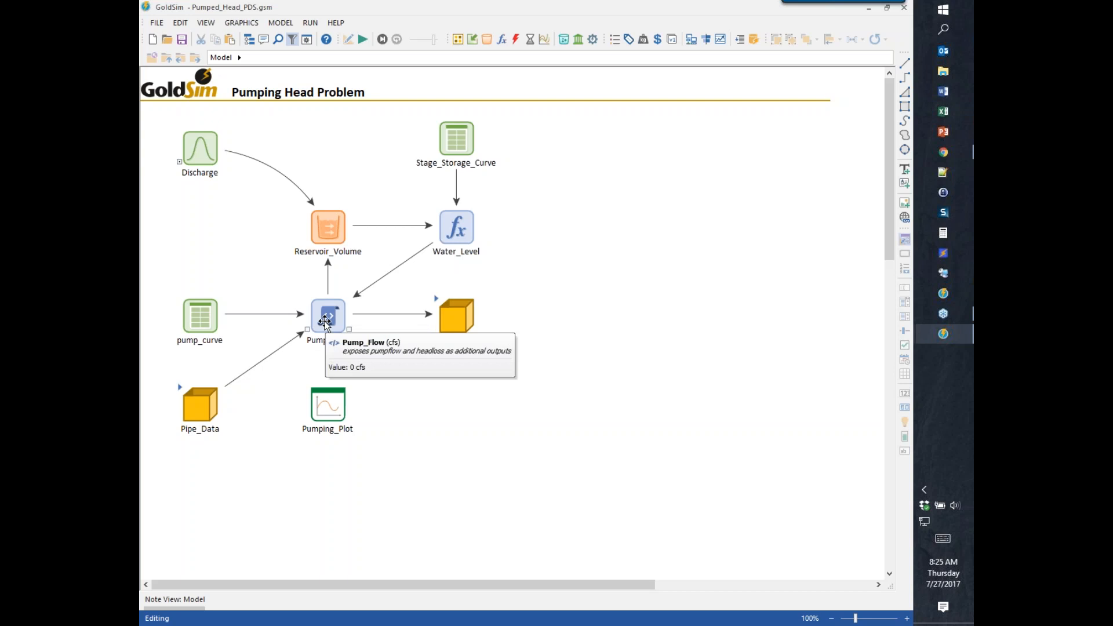
{"action": "left_click", "coordinate": [326, 242]}
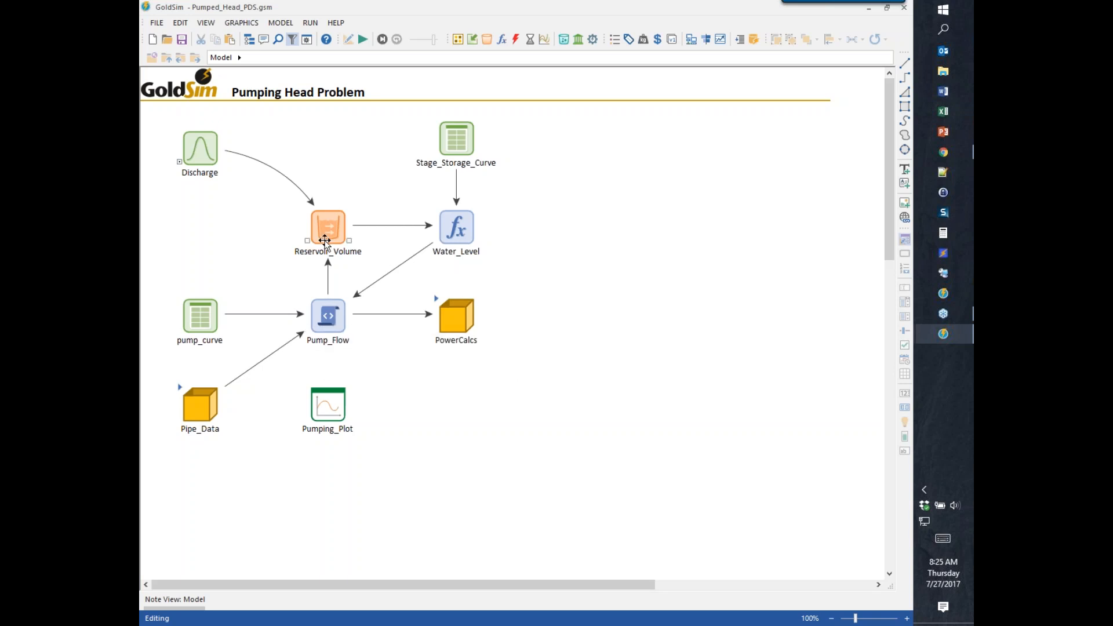
{"action": "left_click", "coordinate": [337, 325]}
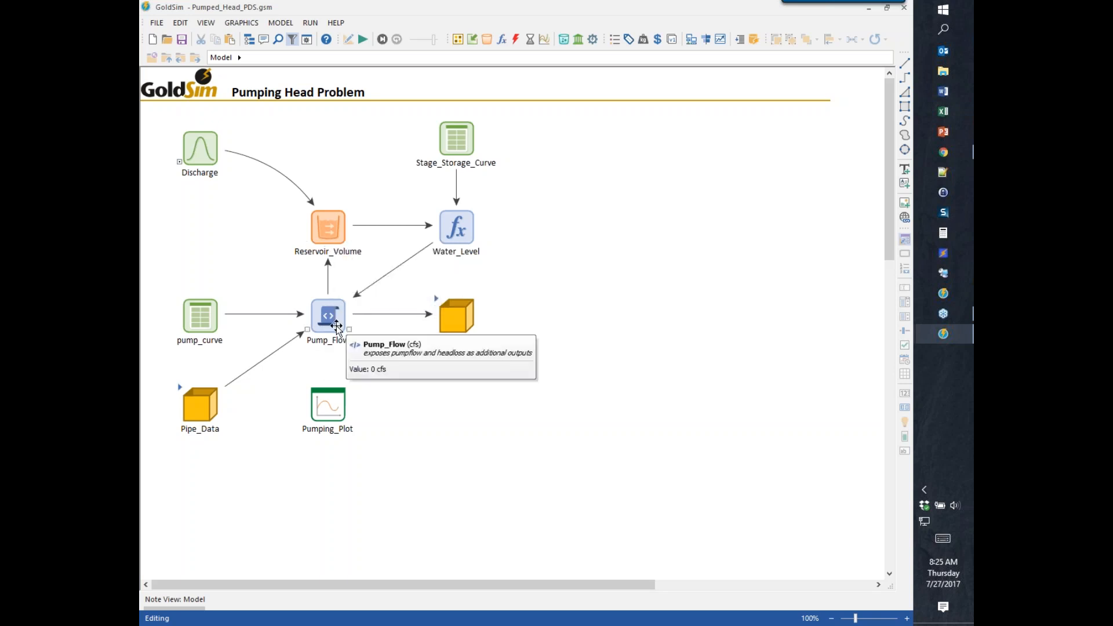
{"action": "left_click", "coordinate": [330, 380]}
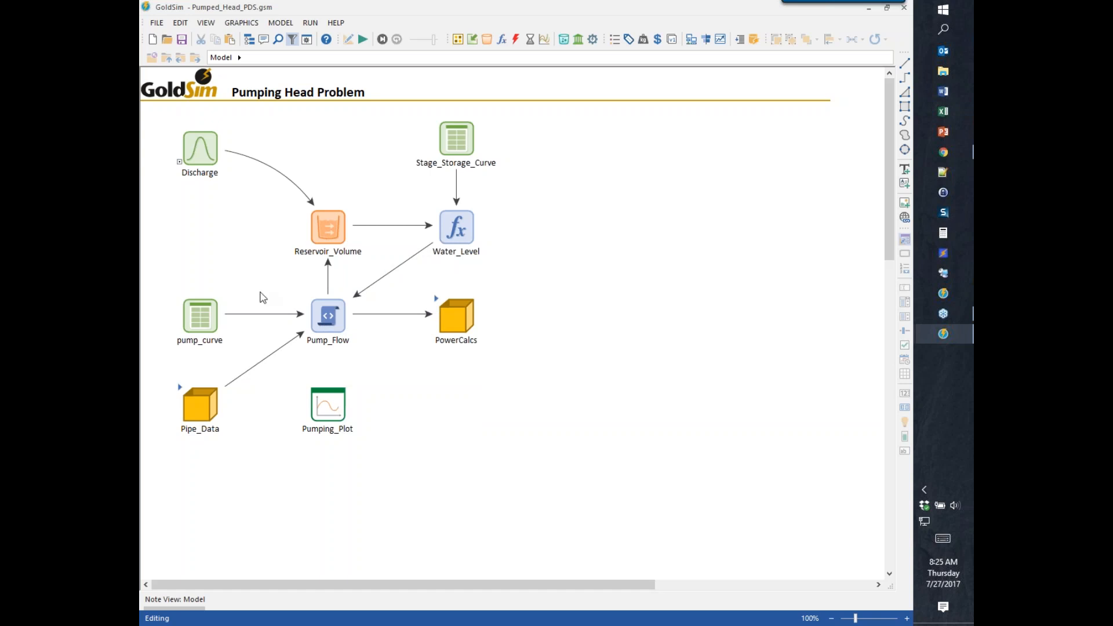
Review the Pump_Flow element's script, accept its properties and save the model.
{"action": "left_click", "coordinate": [334, 326]}
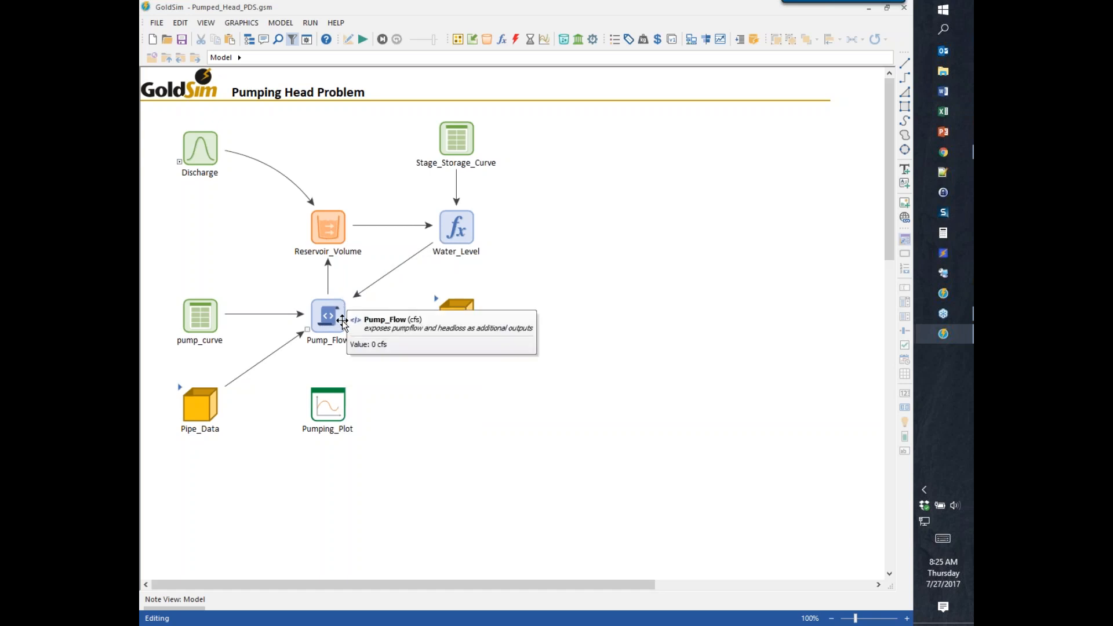
{"action": "double_click", "coordinate": [329, 321]}
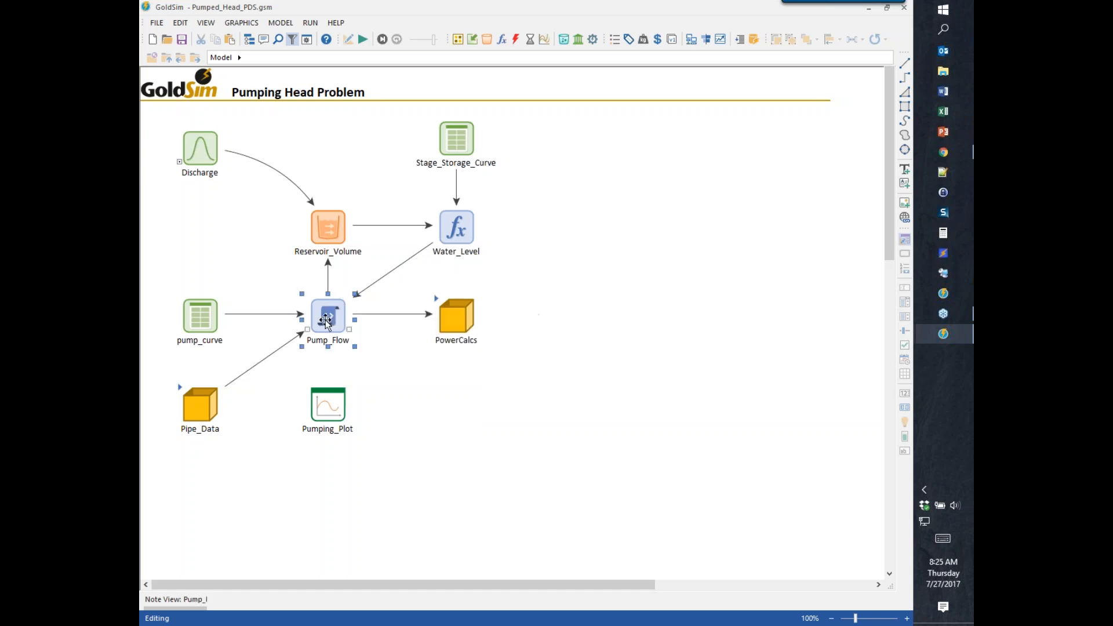
{"action": "left_click_drag", "start_coordinate": [464, 75], "coordinate": [552, 47]}
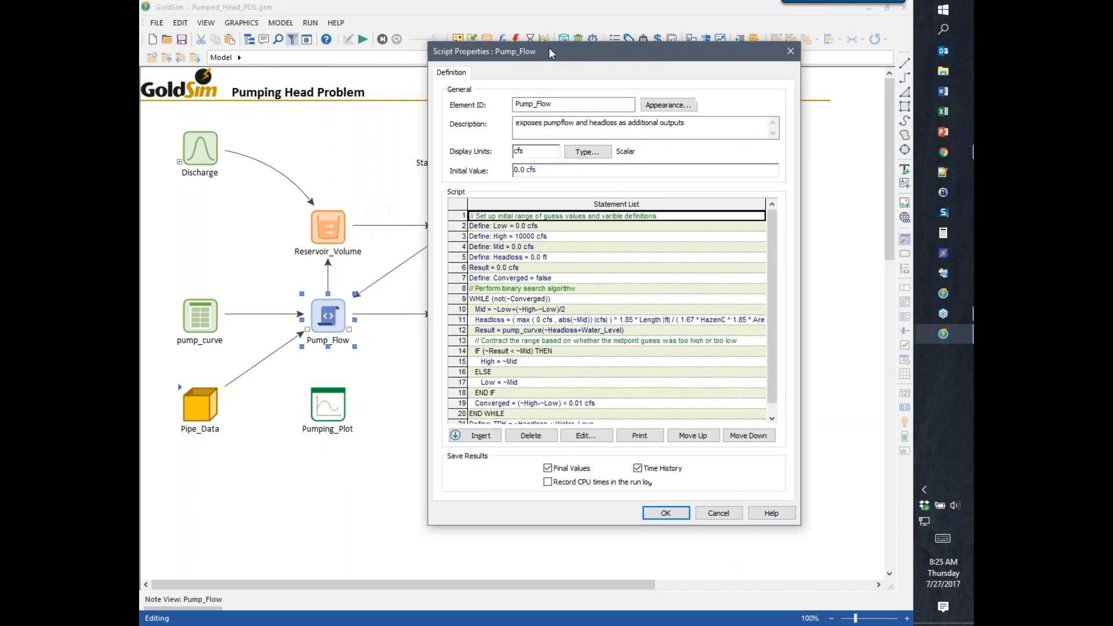
{"action": "mouse_move", "coordinate": [519, 328]}
{"action": "left_click", "coordinate": [665, 513]}
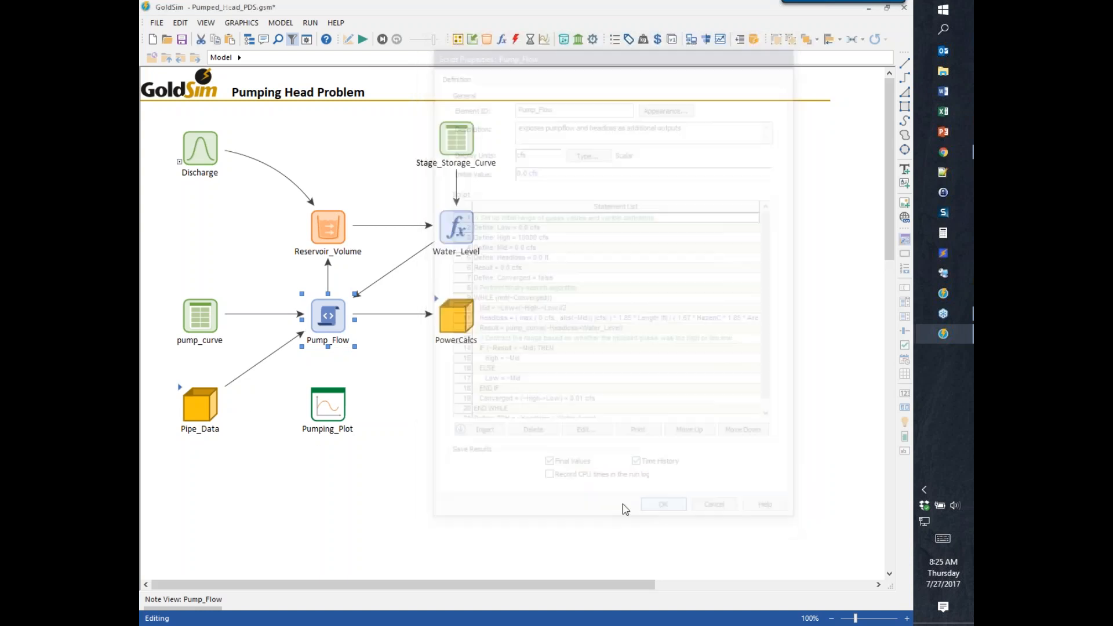
{"action": "left_click", "coordinate": [407, 400]}
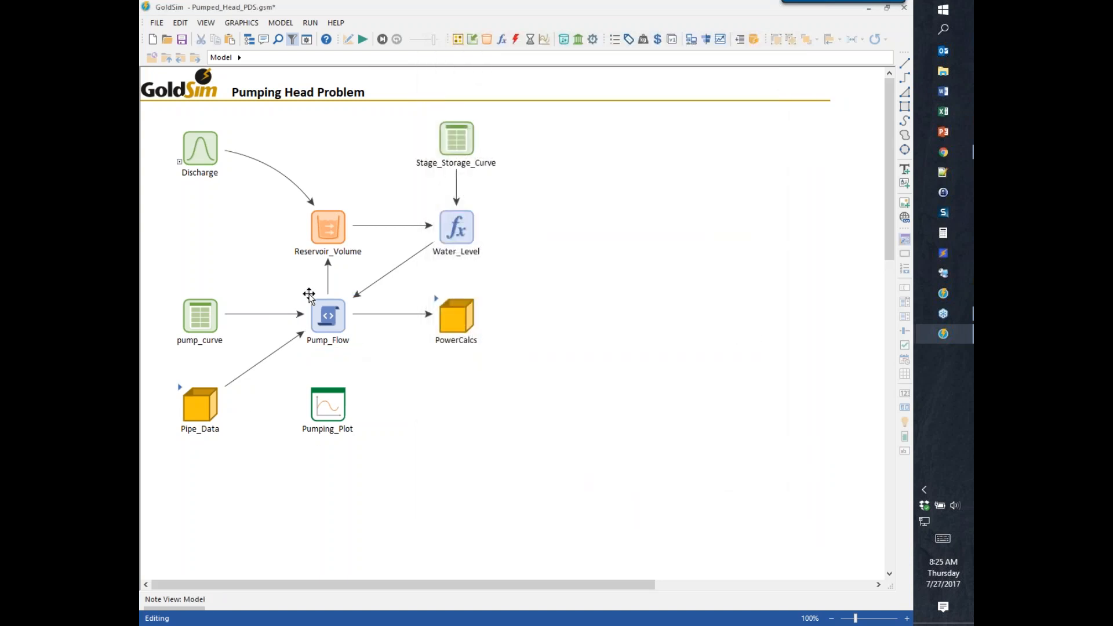
{"action": "mouse_move", "coordinate": [319, 304]}
{"action": "key", "text": "ctrl+s"}
Examine the Water_Level equation summary and its link to the Pump_Flow element.
{"action": "mouse_move", "coordinate": [458, 240]}
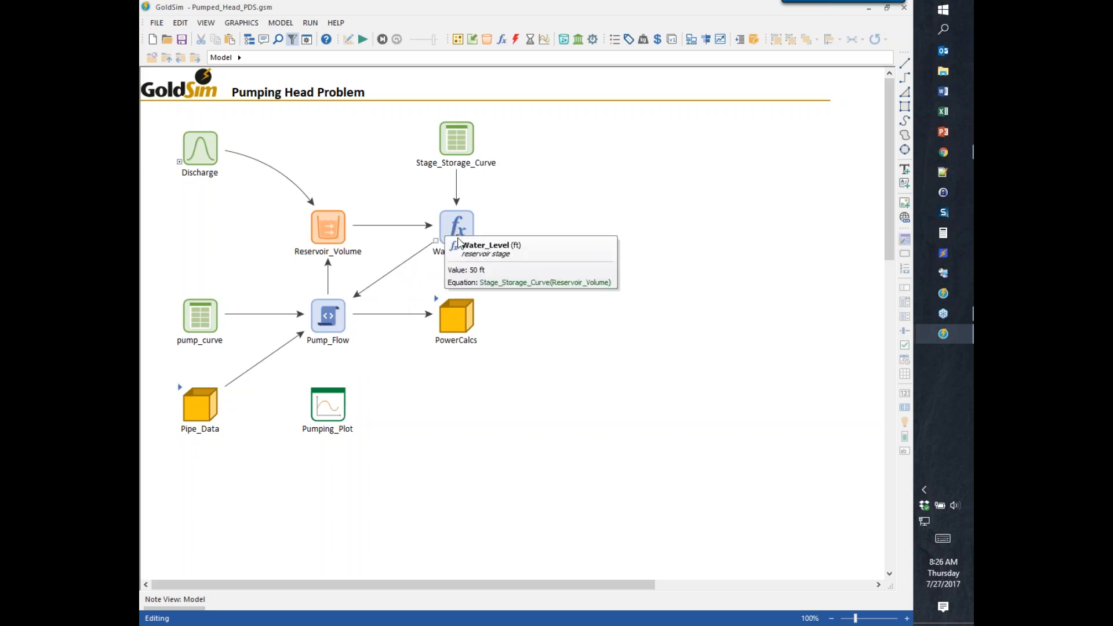
{"action": "left_click", "coordinate": [328, 330]}
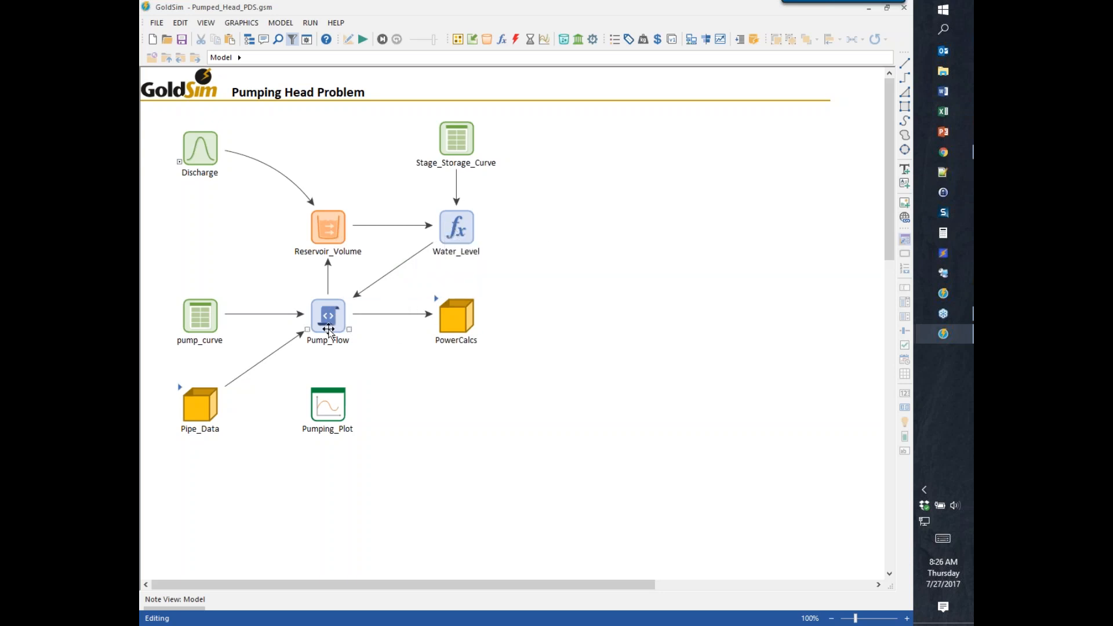
{"action": "mouse_move", "coordinate": [306, 335]}
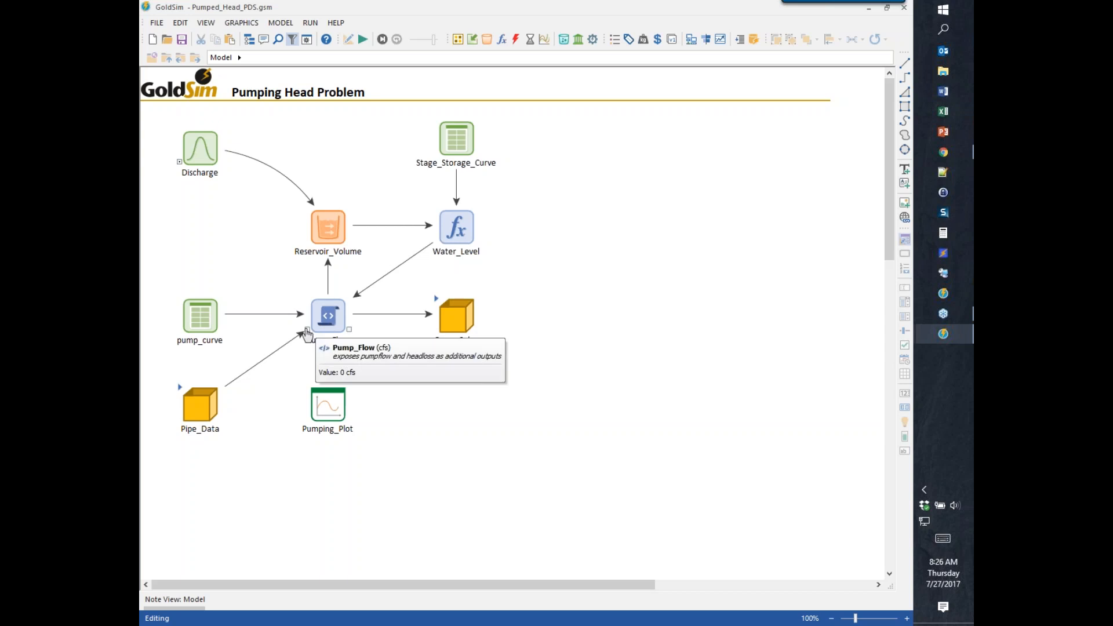
{"action": "left_click", "coordinate": [323, 277]}
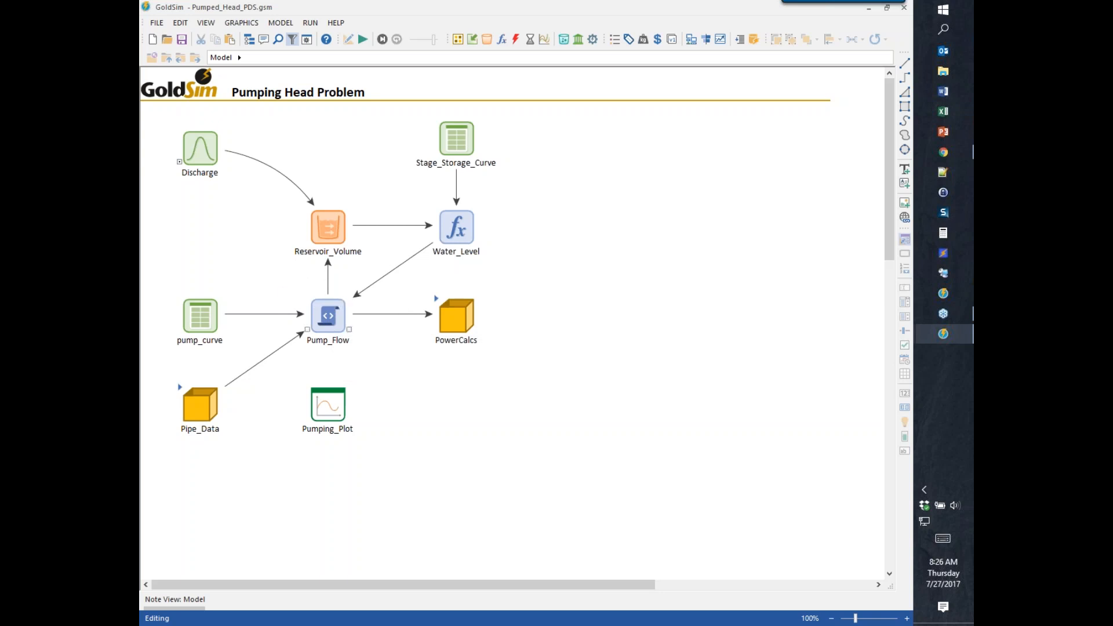
Review the pump_curve lookup table's head and flow entries and close its dialogs.
{"action": "double_click", "coordinate": [200, 316]}
{"action": "left_click", "coordinate": [551, 413]}
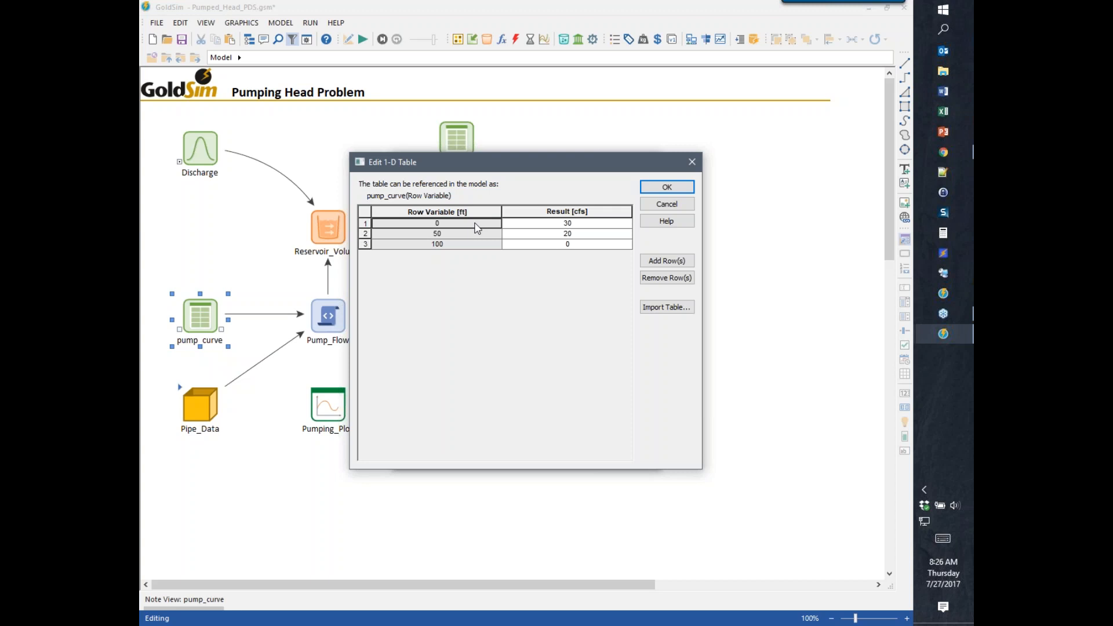
{"action": "left_click_drag", "start_coordinate": [474, 228], "coordinate": [532, 256]}
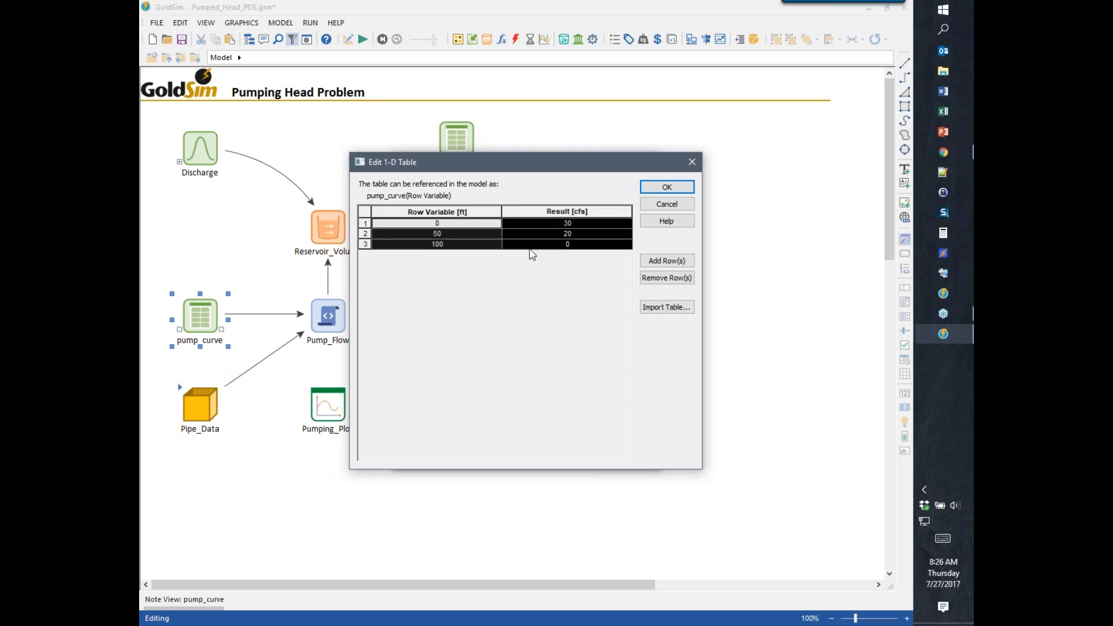
{"action": "left_click", "coordinate": [532, 250]}
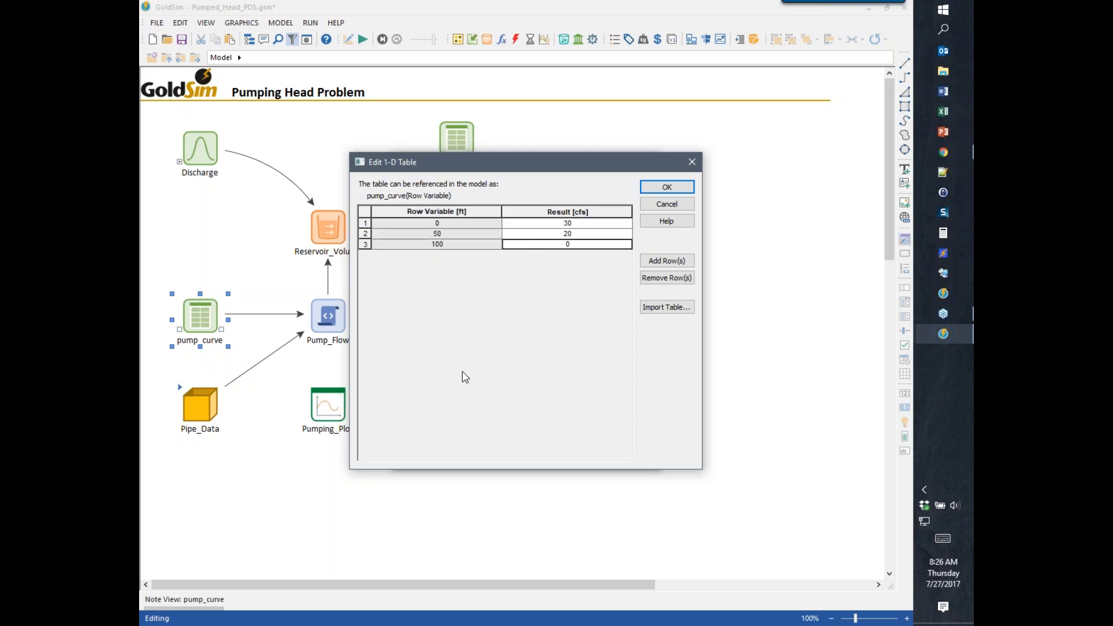
{"action": "left_click", "coordinate": [667, 188]}
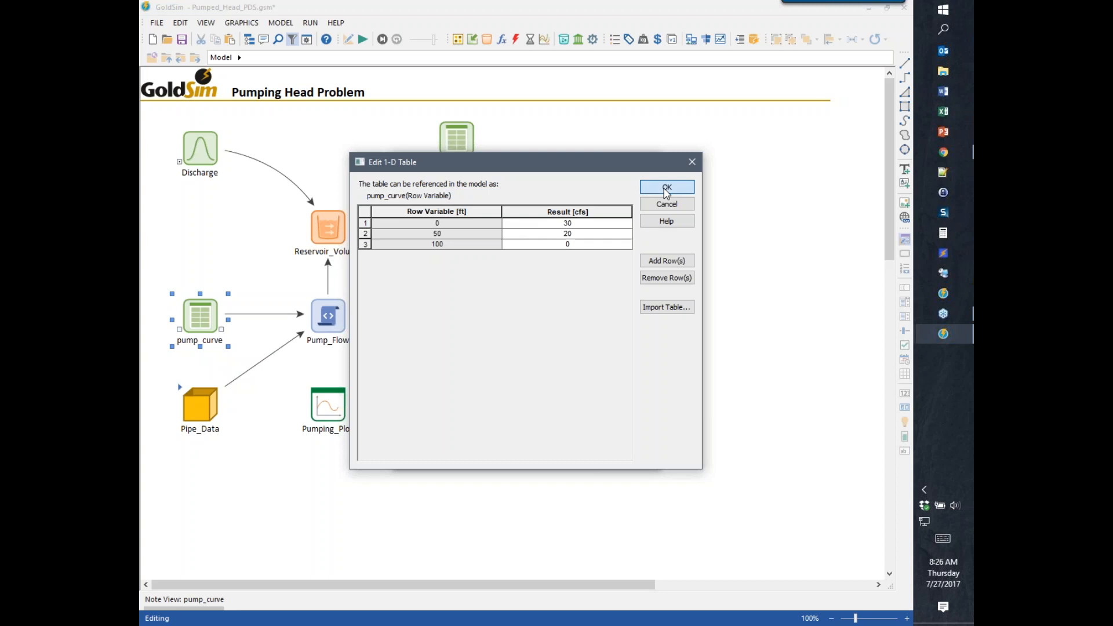
{"action": "left_click", "coordinate": [525, 458]}
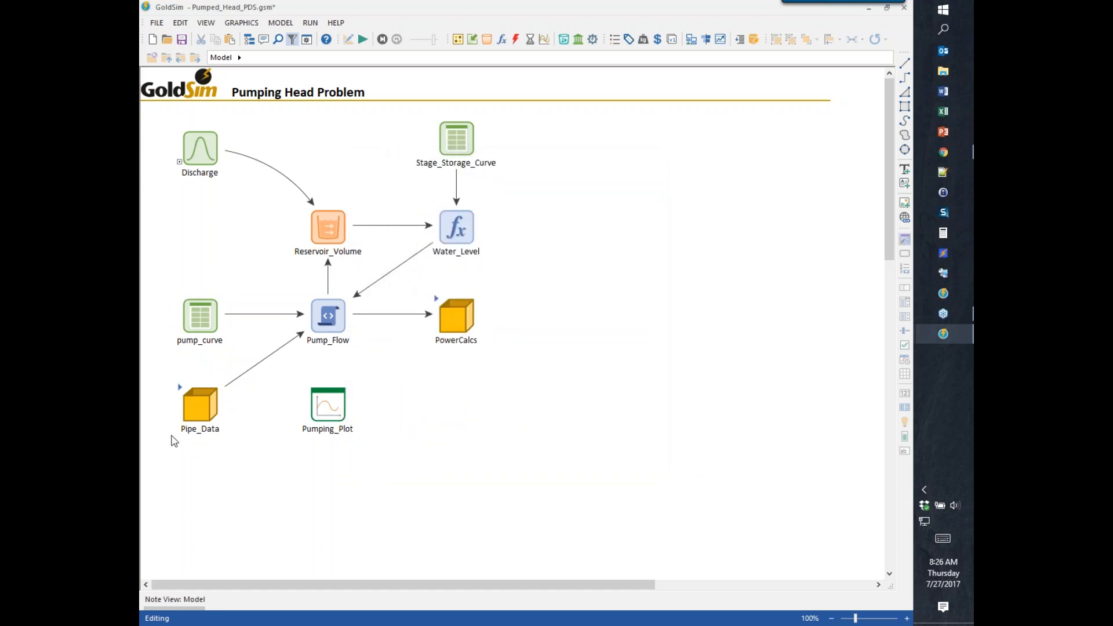
Examine the length, HazenC, diameter and hydraulic radius elements inside the Pipe_Data container, and return to the top-level model.
{"action": "left_click", "coordinate": [182, 391]}
{"action": "double_click", "coordinate": [190, 409]}
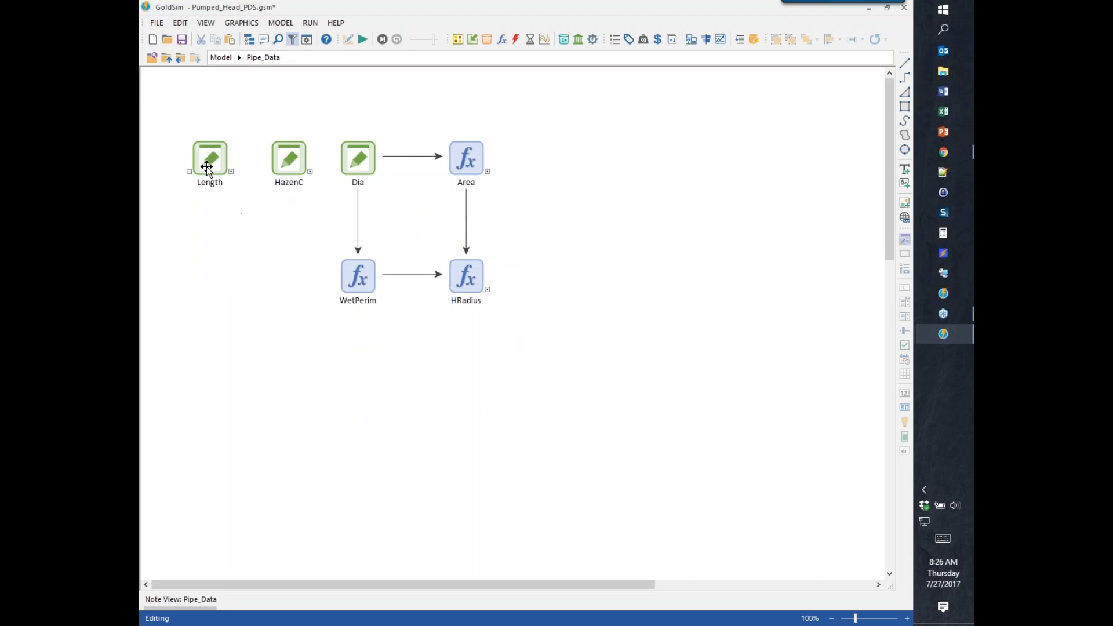
{"action": "mouse_move", "coordinate": [207, 166]}
{"action": "mouse_move", "coordinate": [294, 167]}
{"action": "mouse_move", "coordinate": [356, 154]}
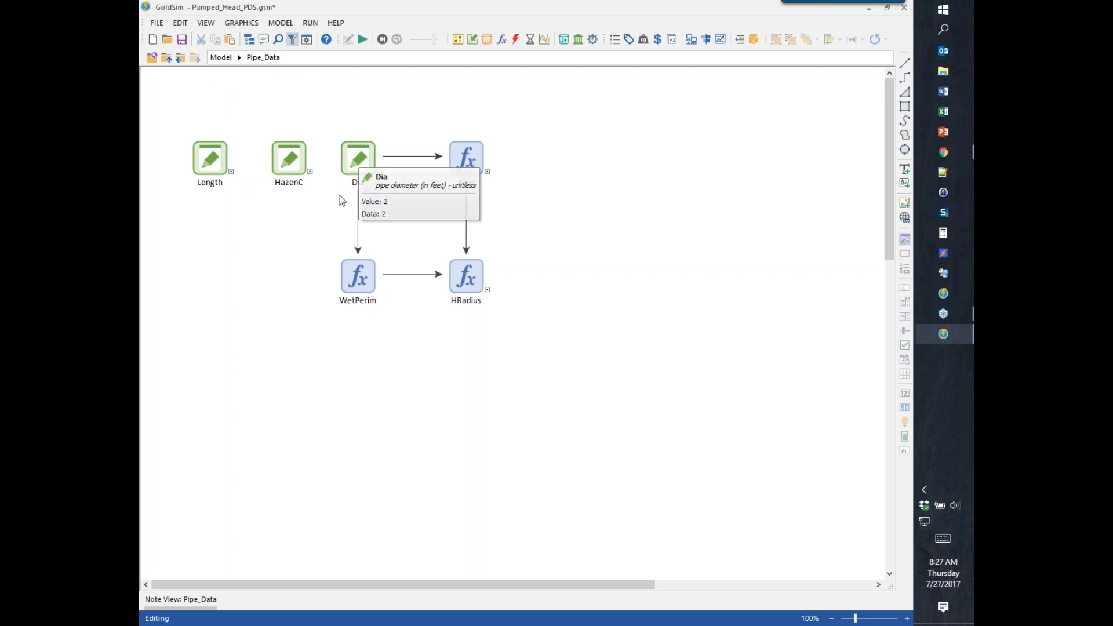
{"action": "mouse_move", "coordinate": [455, 279]}
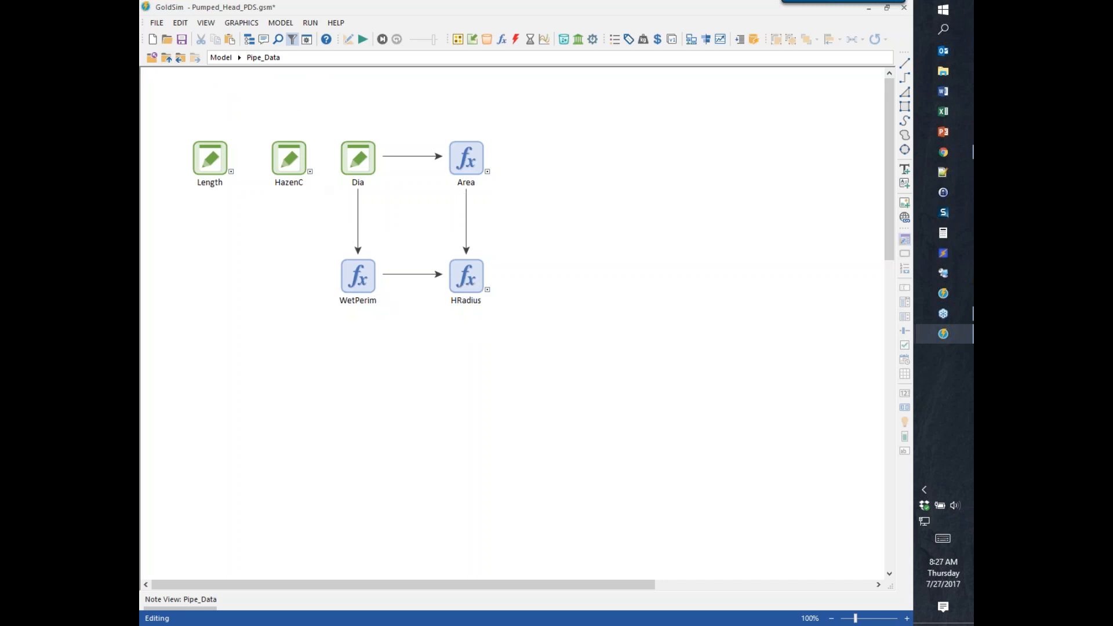
{"action": "left_click", "coordinate": [166, 57]}
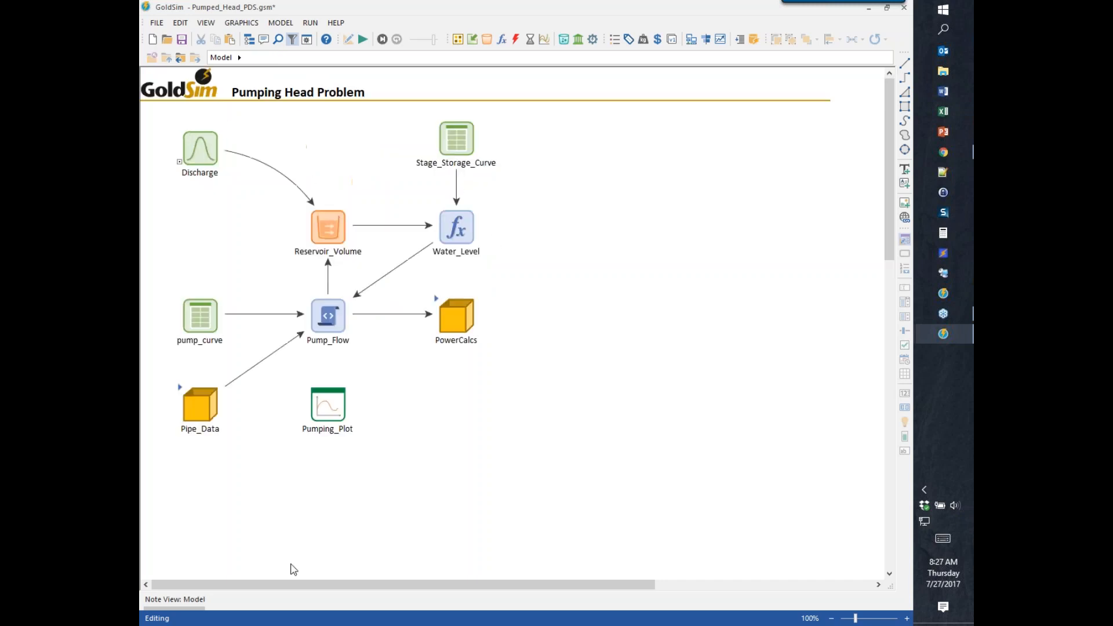
Open the Pump_Flow script and examine its variable definitions, WHILE loop and the statement types available for insertion.
{"action": "mouse_move", "coordinate": [328, 313]}
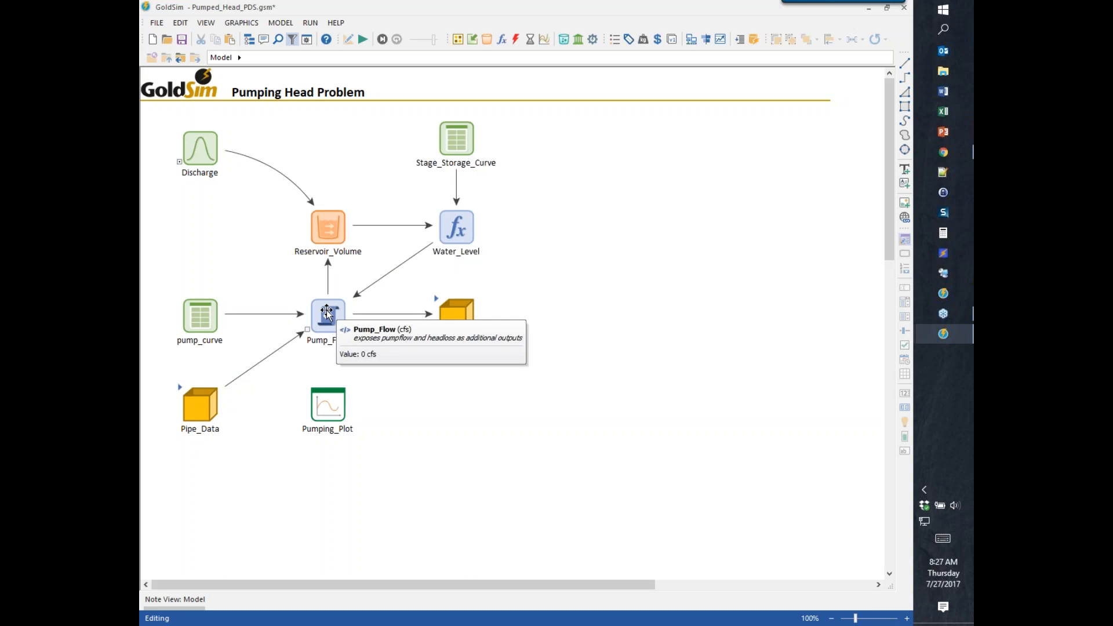
{"action": "double_click", "coordinate": [328, 313]}
{"action": "left_click_drag", "start_coordinate": [455, 87], "coordinate": [531, 31]}
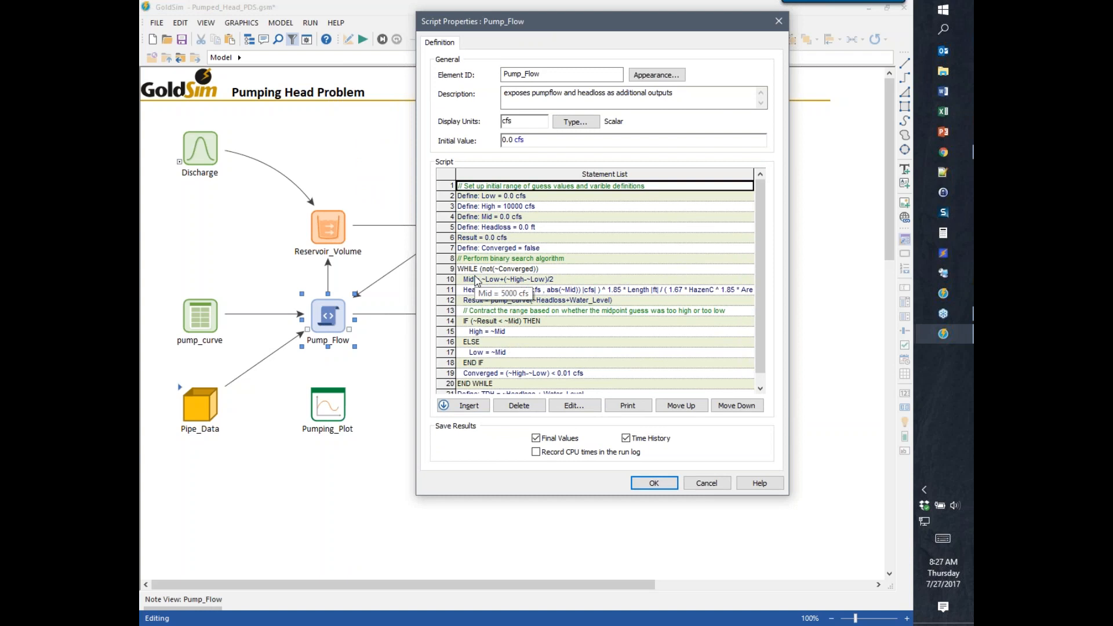
{"action": "mouse_move", "coordinate": [507, 211]}
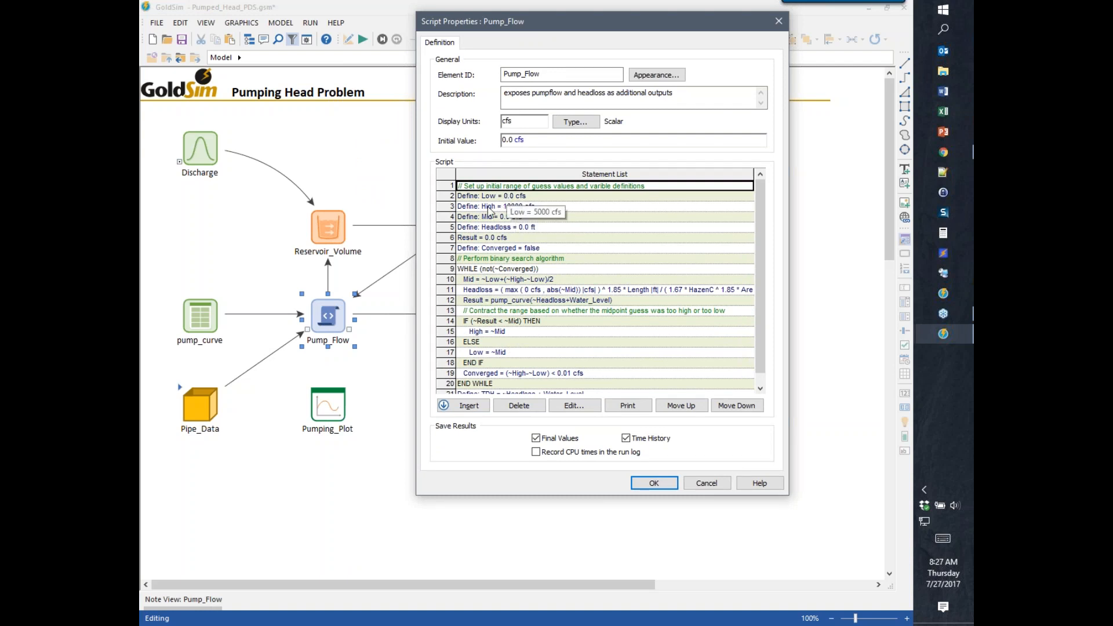
{"action": "left_click", "coordinate": [498, 280]}
{"action": "mouse_move", "coordinate": [466, 284]}
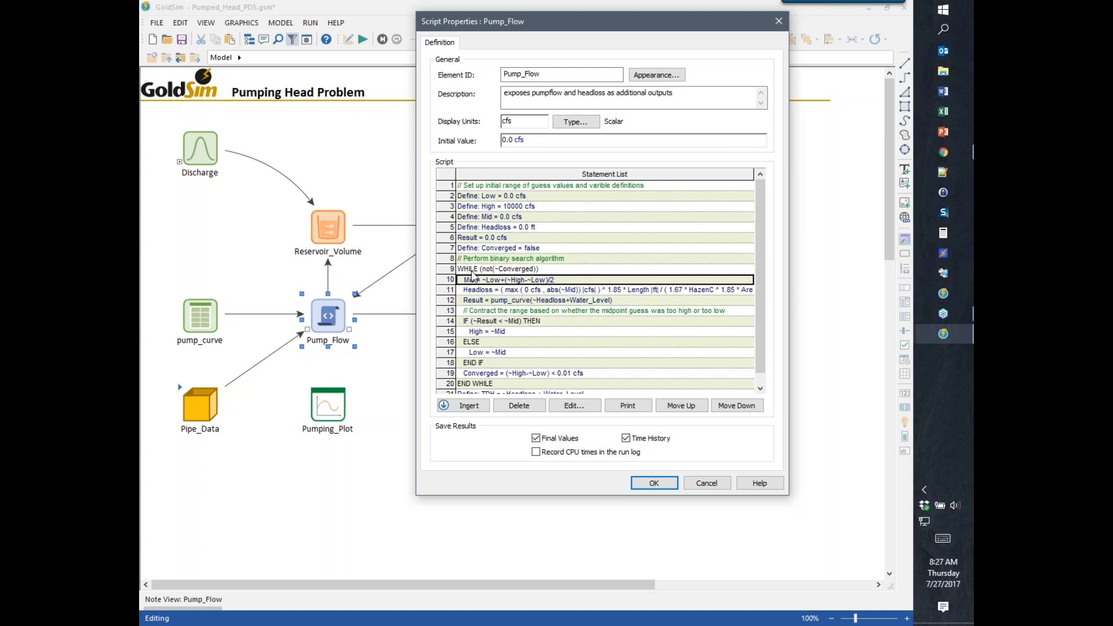
{"action": "left_click", "coordinate": [474, 270]}
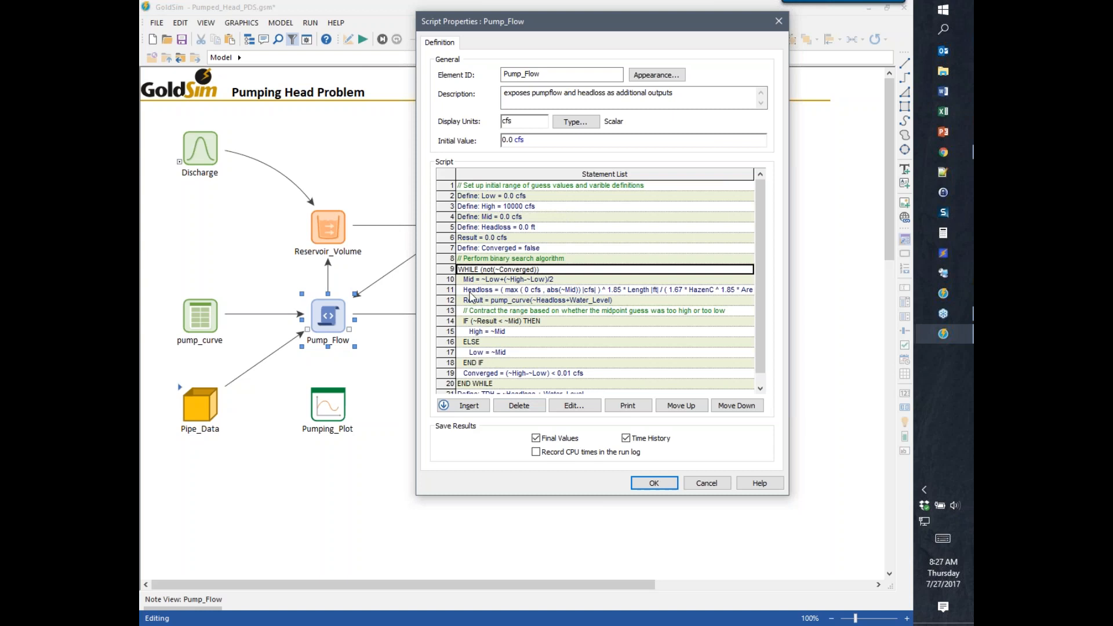
{"action": "left_click", "coordinate": [468, 406]}
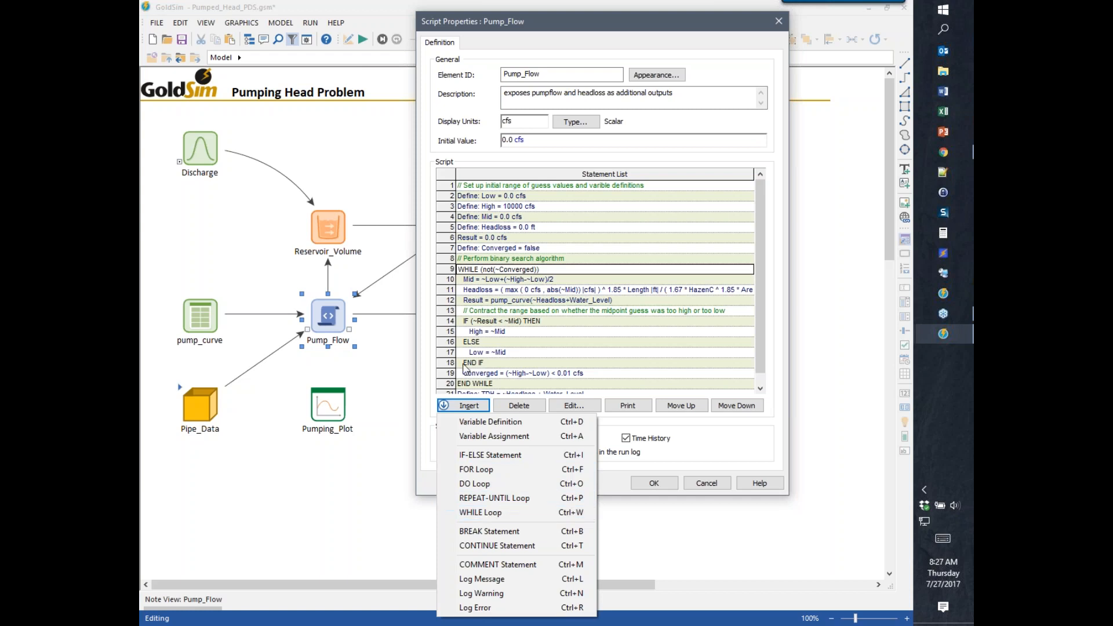
{"action": "left_click", "coordinate": [430, 283]}
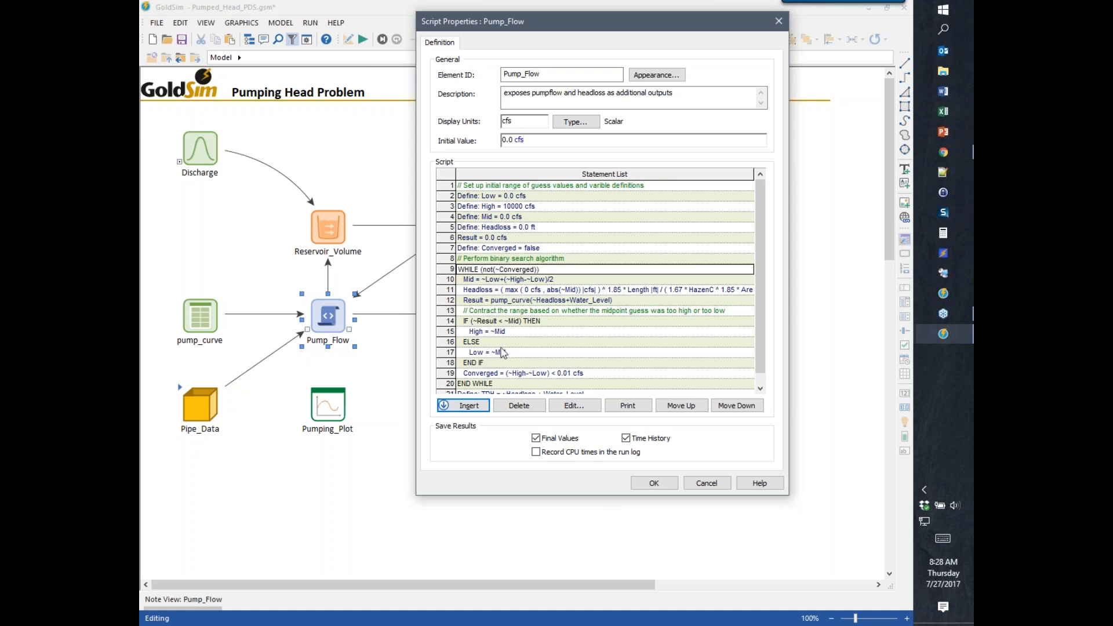
Examine the Mid, Headloss and Result assignments and the IF condition inside the script's binary search loop.
{"action": "left_click", "coordinate": [469, 281]}
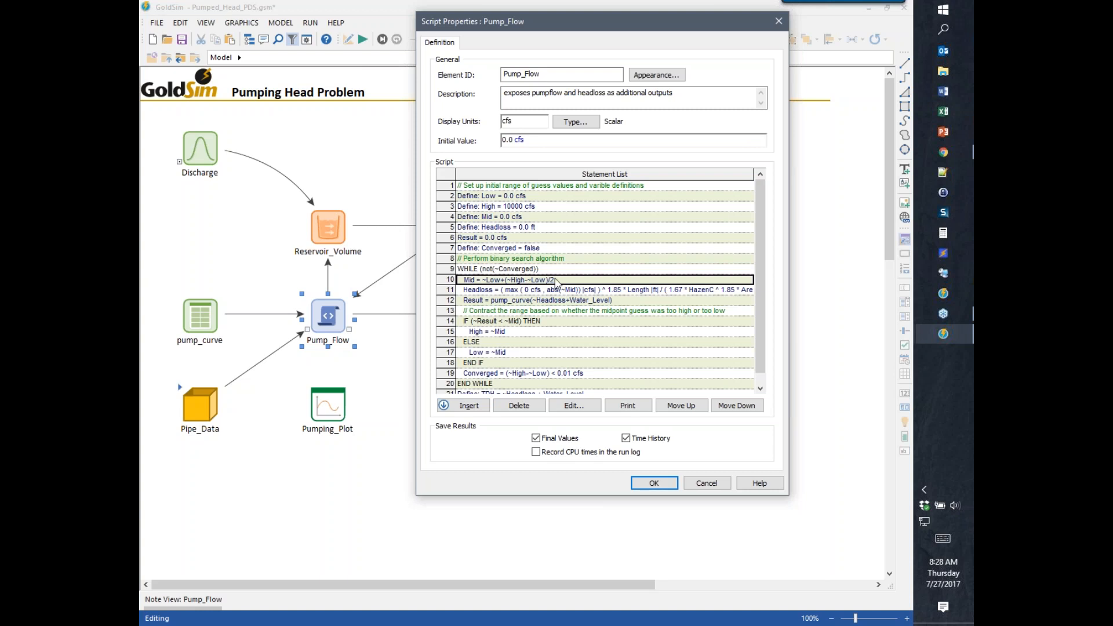
{"action": "mouse_move", "coordinate": [490, 296]}
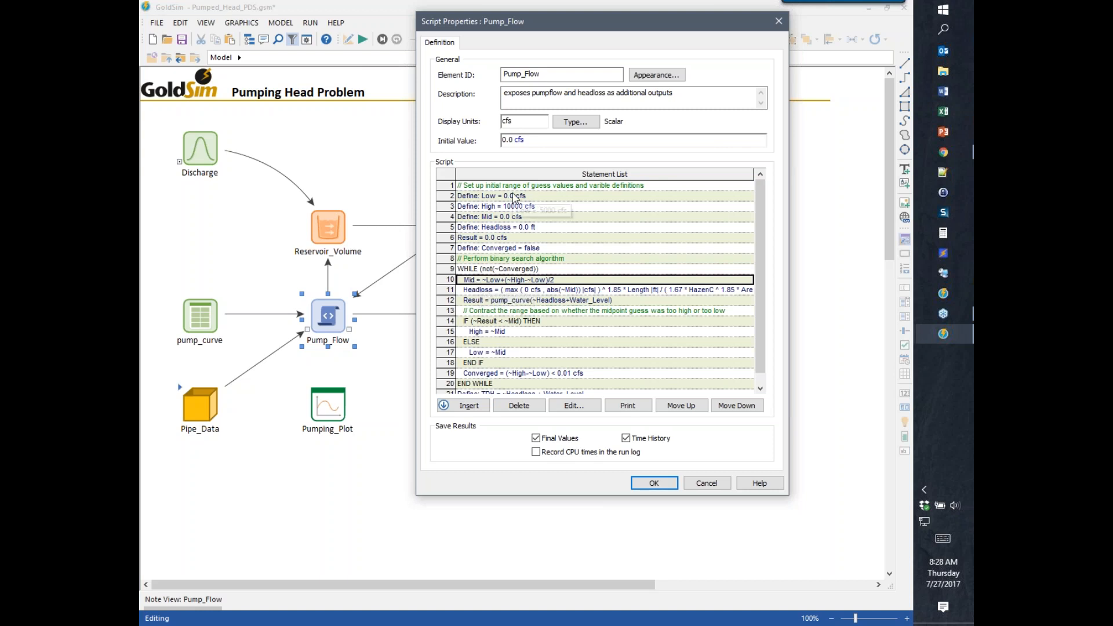
{"action": "left_click", "coordinate": [501, 291]}
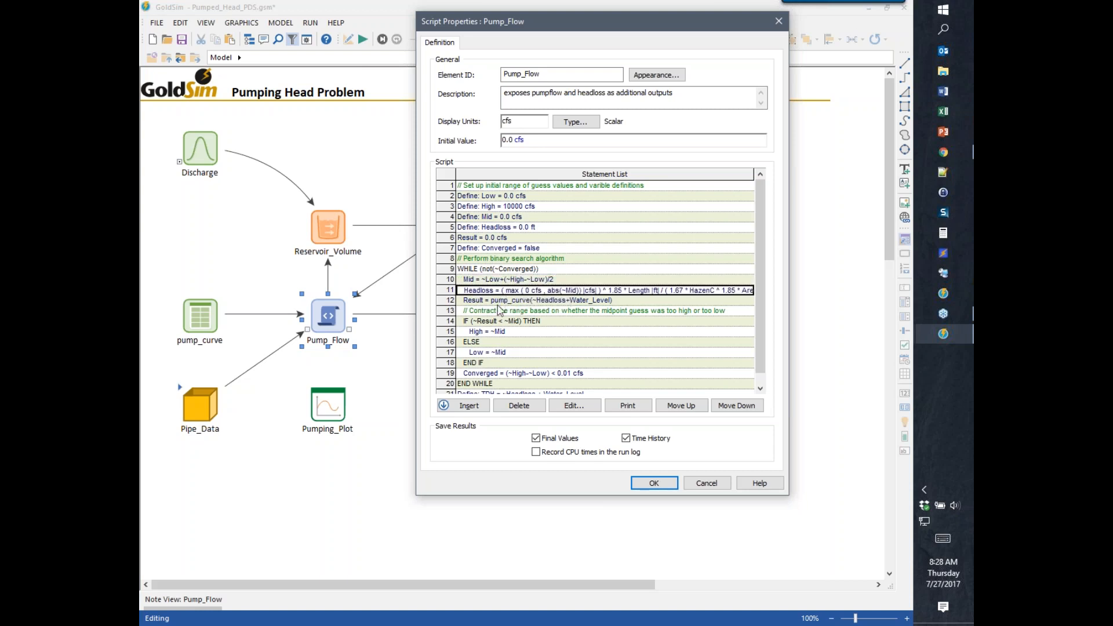
{"action": "left_click", "coordinate": [473, 302]}
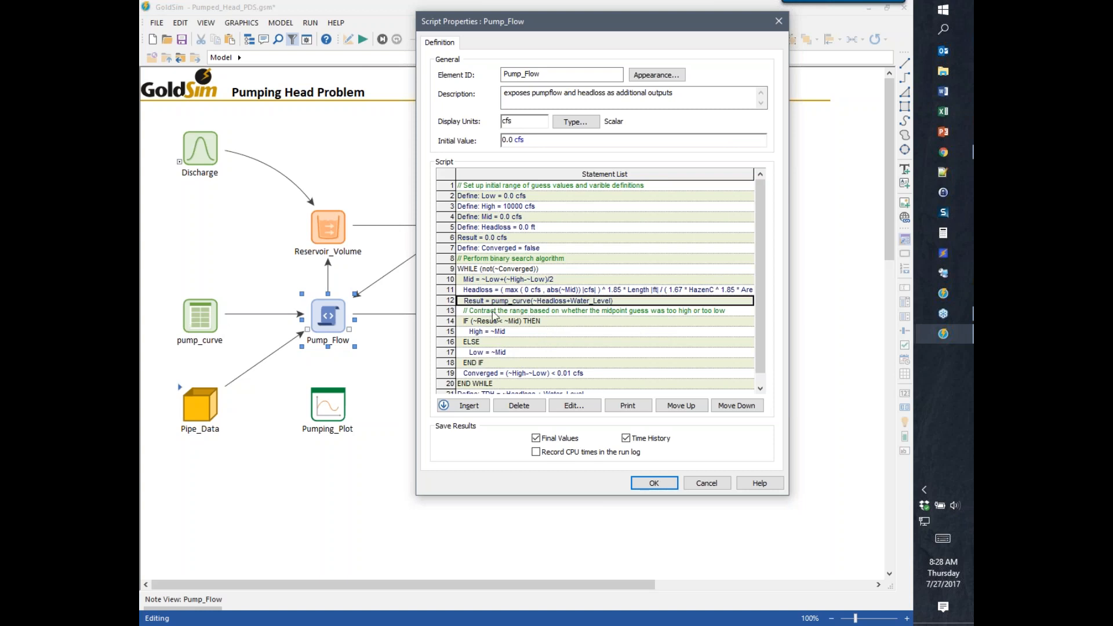
{"action": "scroll", "coordinate": [496, 316], "scroll_direction": "down", "scroll_amount": 1}
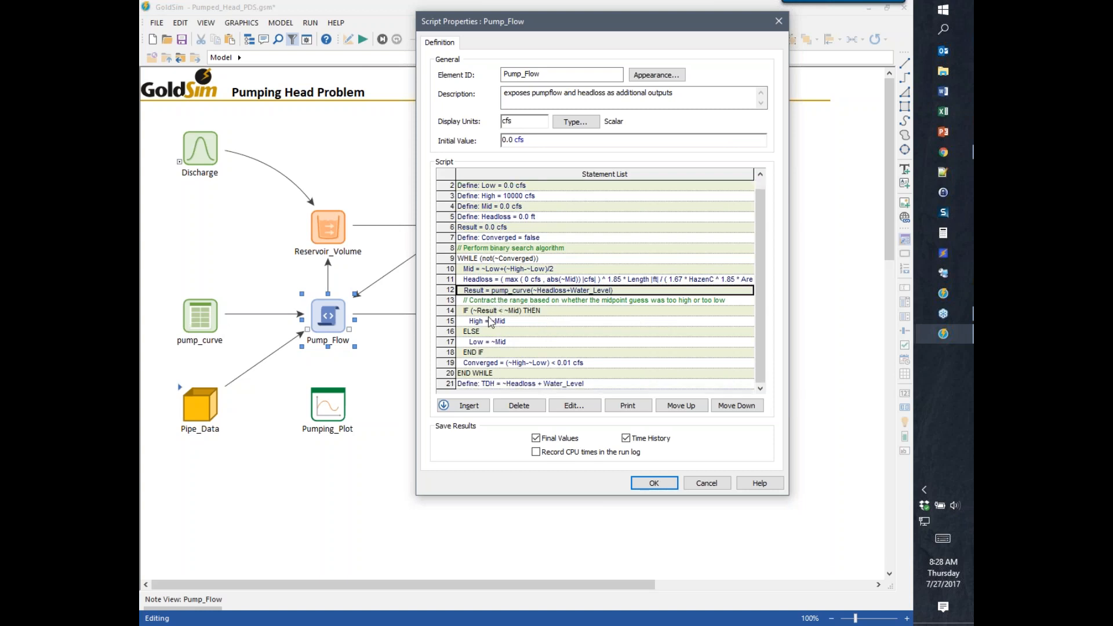
{"action": "left_click", "coordinate": [487, 311]}
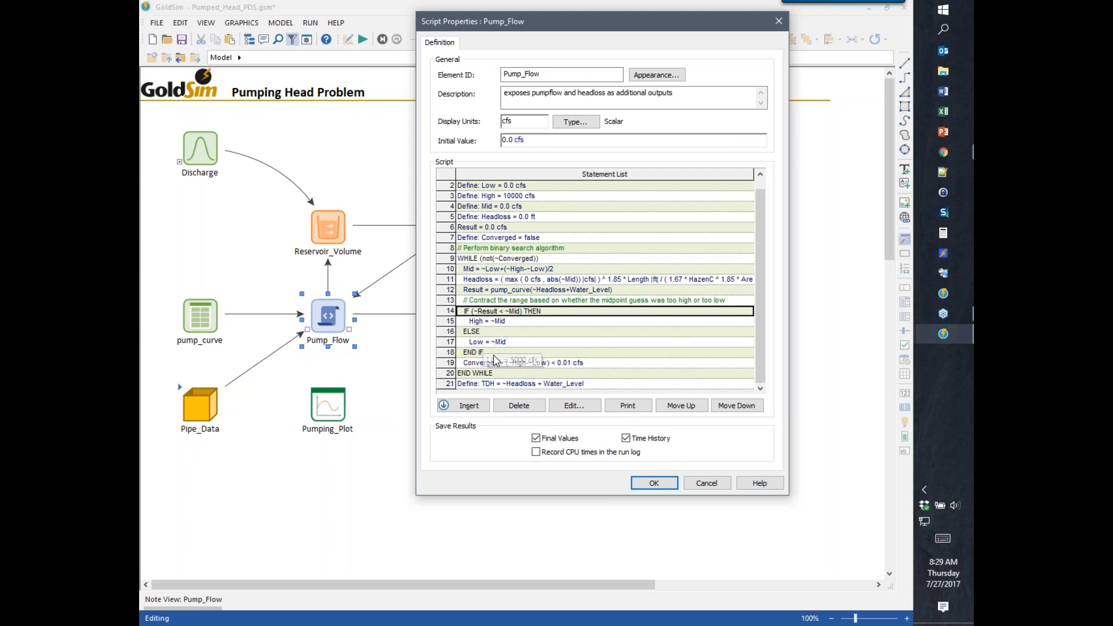
Add spaces around the minus sign in the Converged assignment so it reads (~High - ~Low) < 0.01 cfs.
{"action": "mouse_move", "coordinate": [532, 366]}
{"action": "mouse_move", "coordinate": [595, 390]}
{"action": "mouse_move", "coordinate": [524, 388]}
{"action": "double_click", "coordinate": [528, 366]}
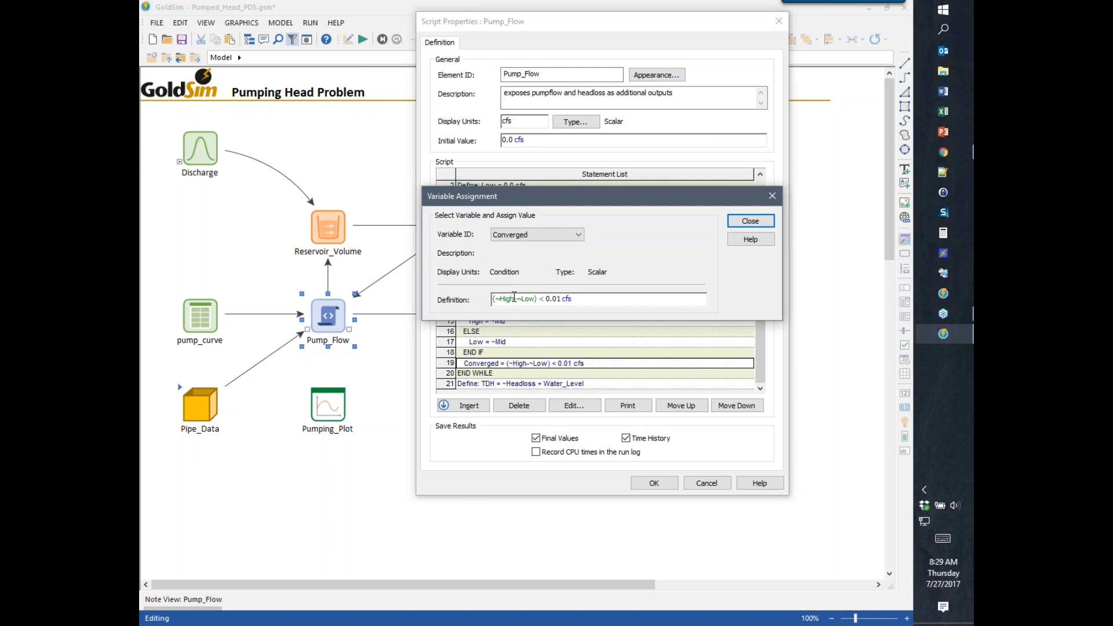
{"action": "left_click", "coordinate": [514, 298]}
{"action": "type", "text": "-"}
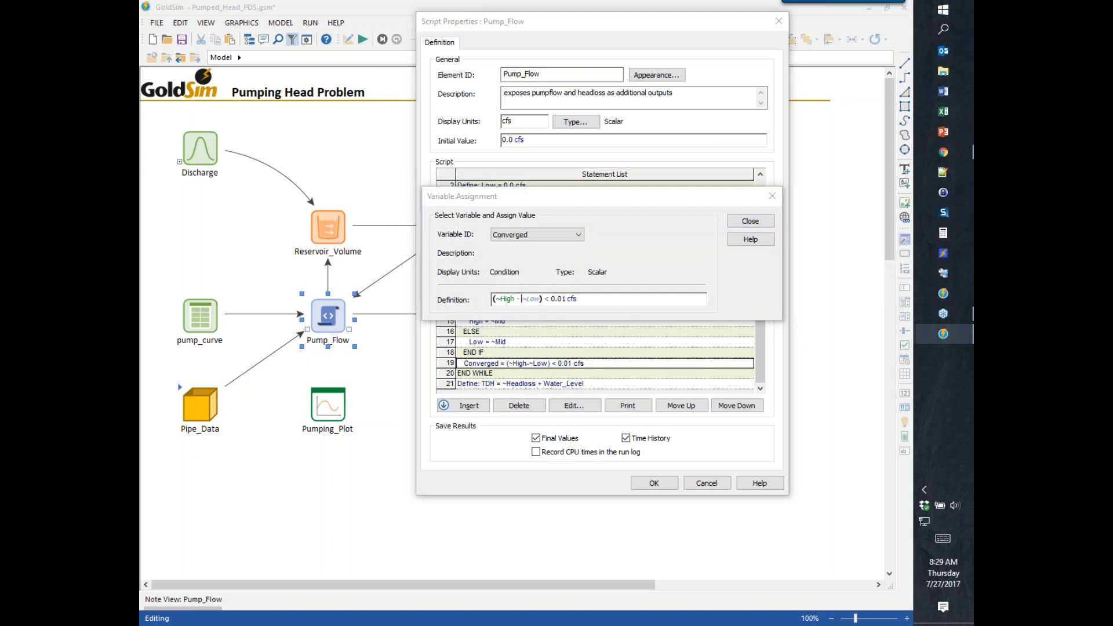
{"action": "left_click", "coordinate": [750, 221]}
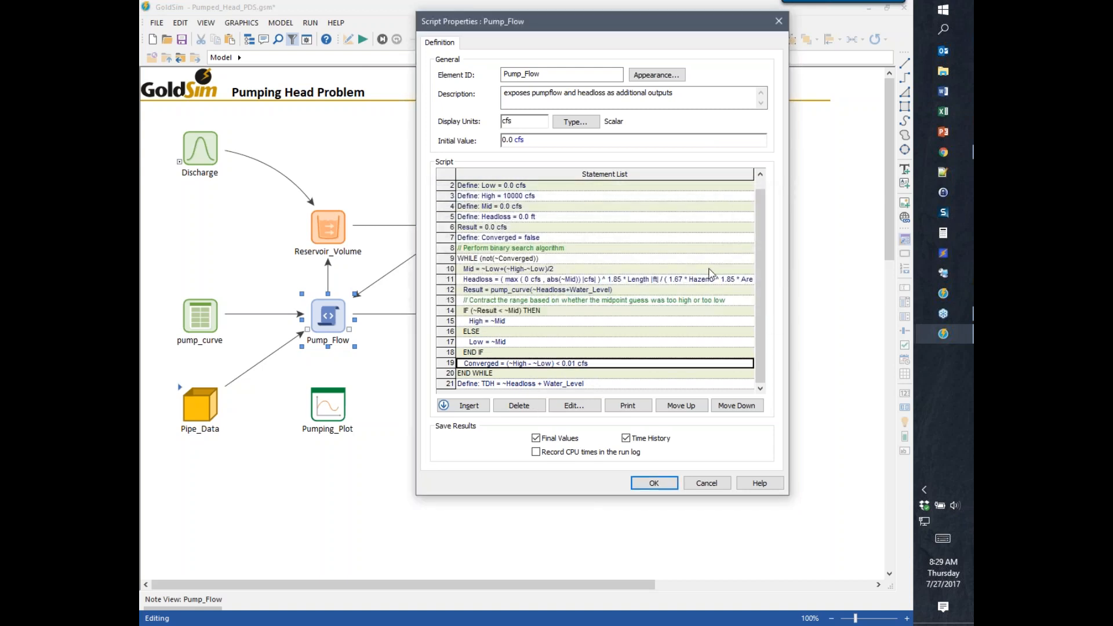
Review the TDH variable definition and its exposure as an output, and accept the Pump_Flow script properties.
{"action": "left_click", "coordinate": [473, 384]}
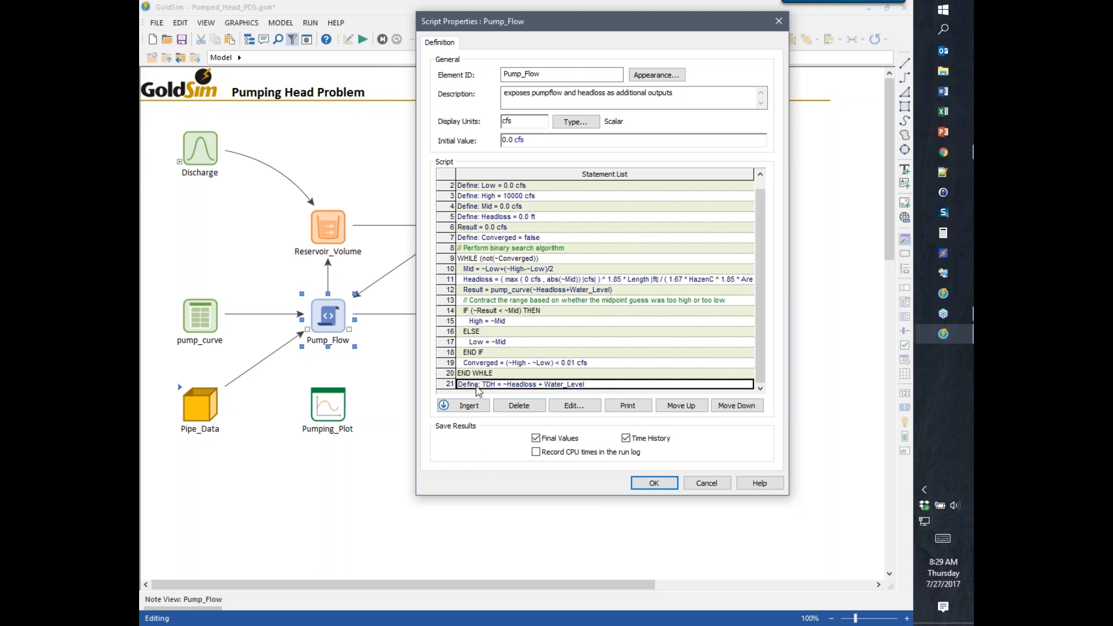
{"action": "mouse_move", "coordinate": [475, 389]}
{"action": "double_click", "coordinate": [488, 384]}
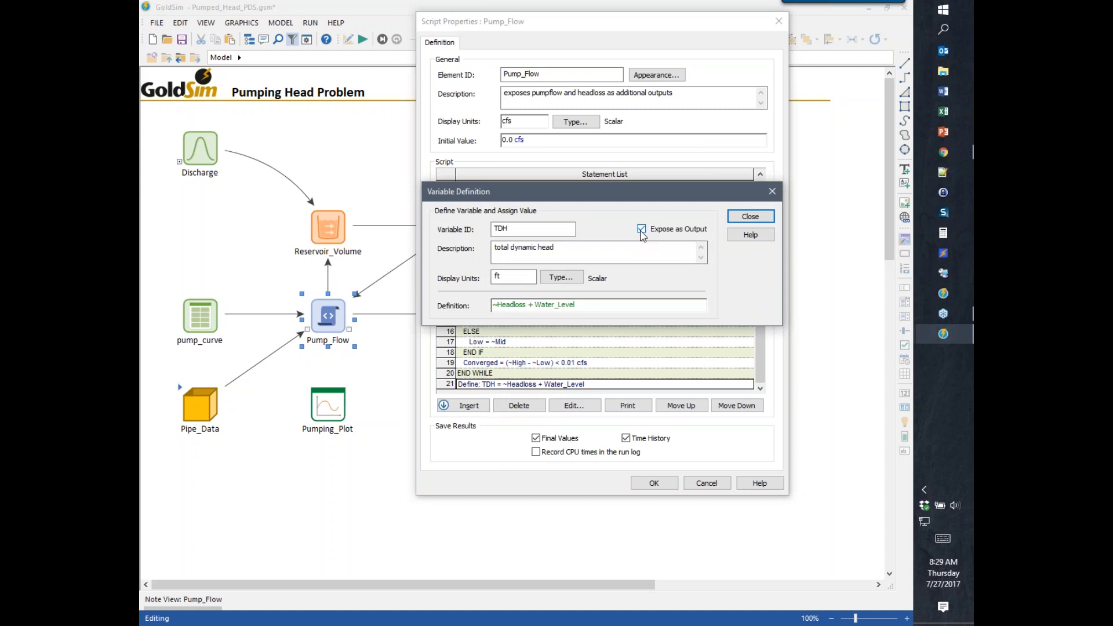
{"action": "left_click", "coordinate": [750, 217]}
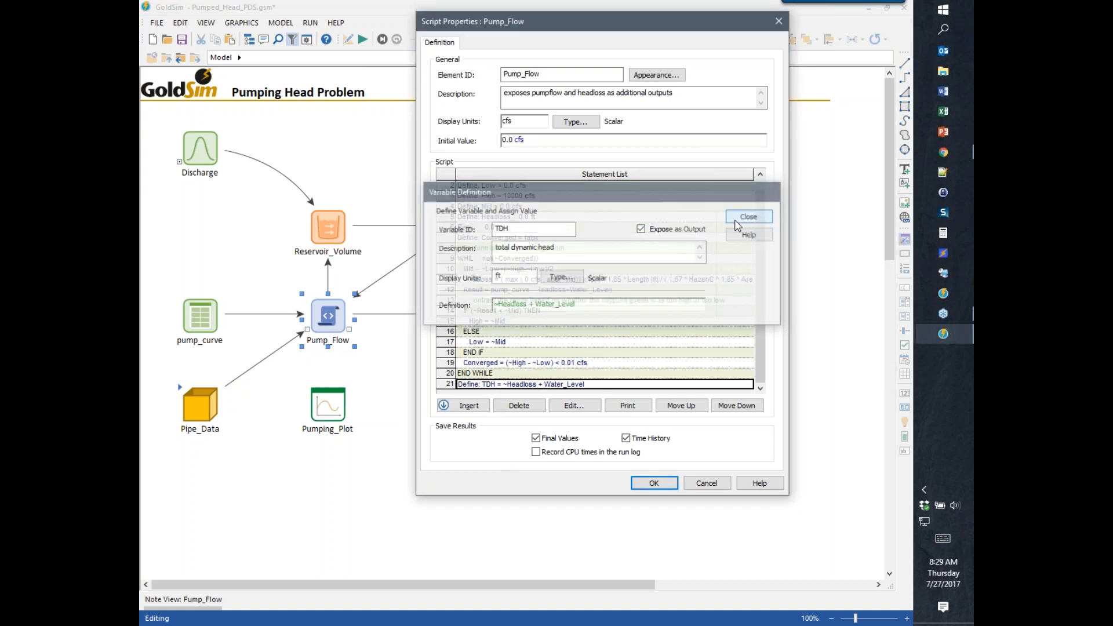
{"action": "left_click", "coordinate": [653, 483]}
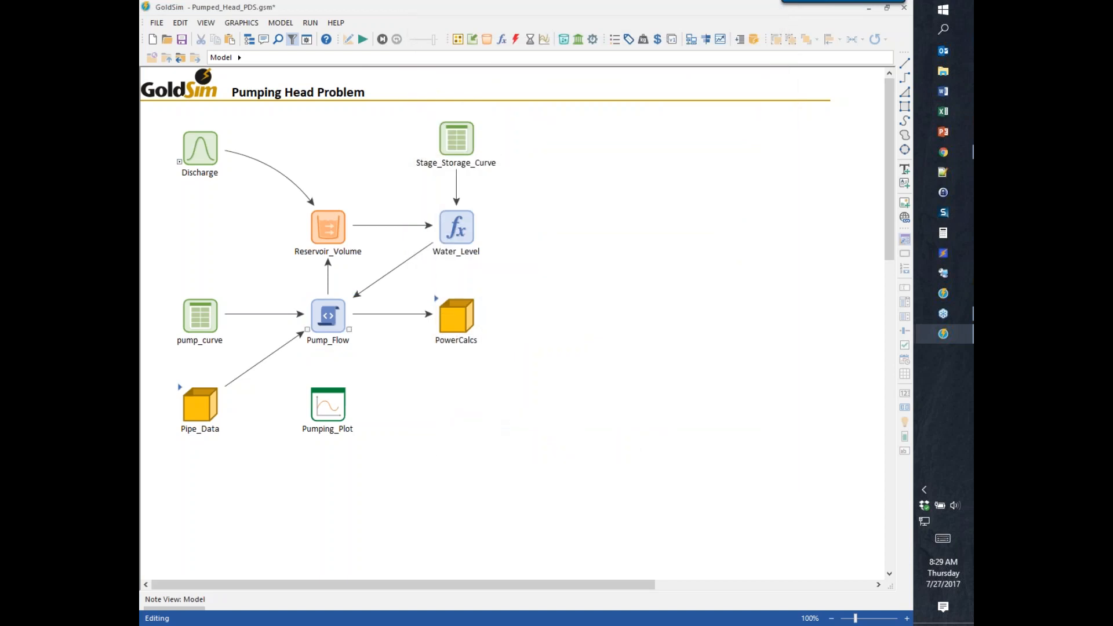
Examine the TDH entry among the Pump_Flow element's outputs.
{"action": "left_click", "coordinate": [350, 334]}
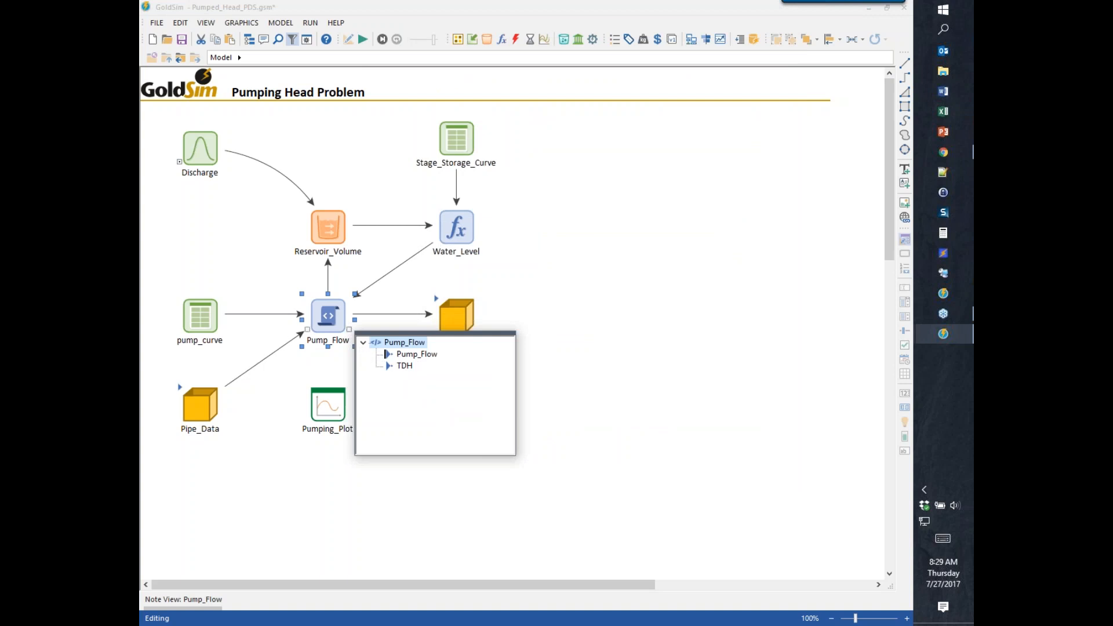
{"action": "mouse_move", "coordinate": [407, 371]}
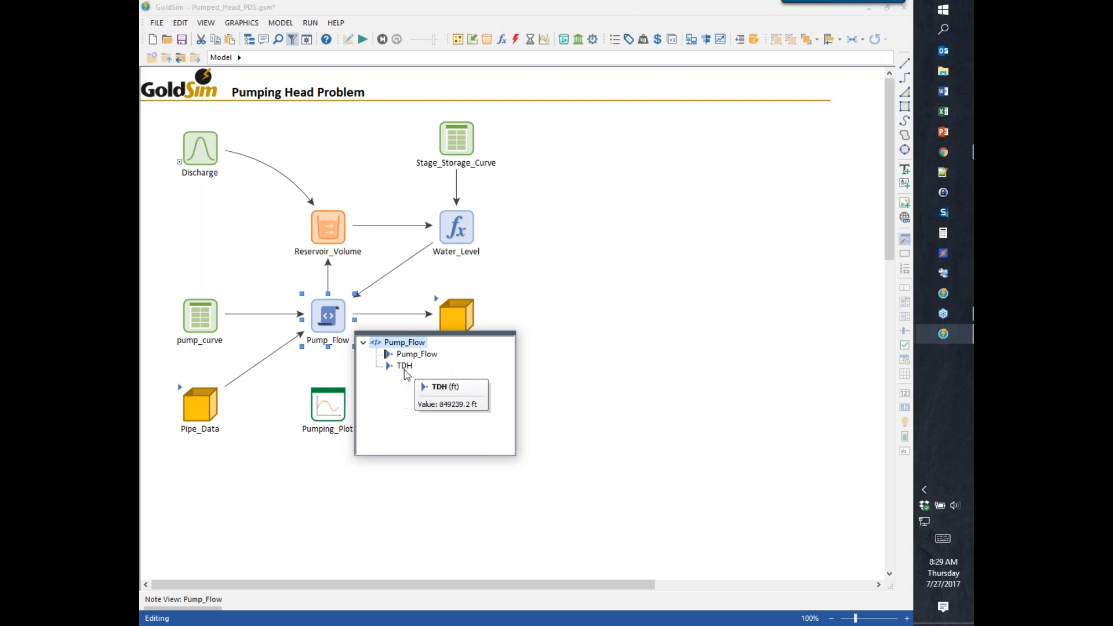
{"action": "left_click", "coordinate": [597, 440]}
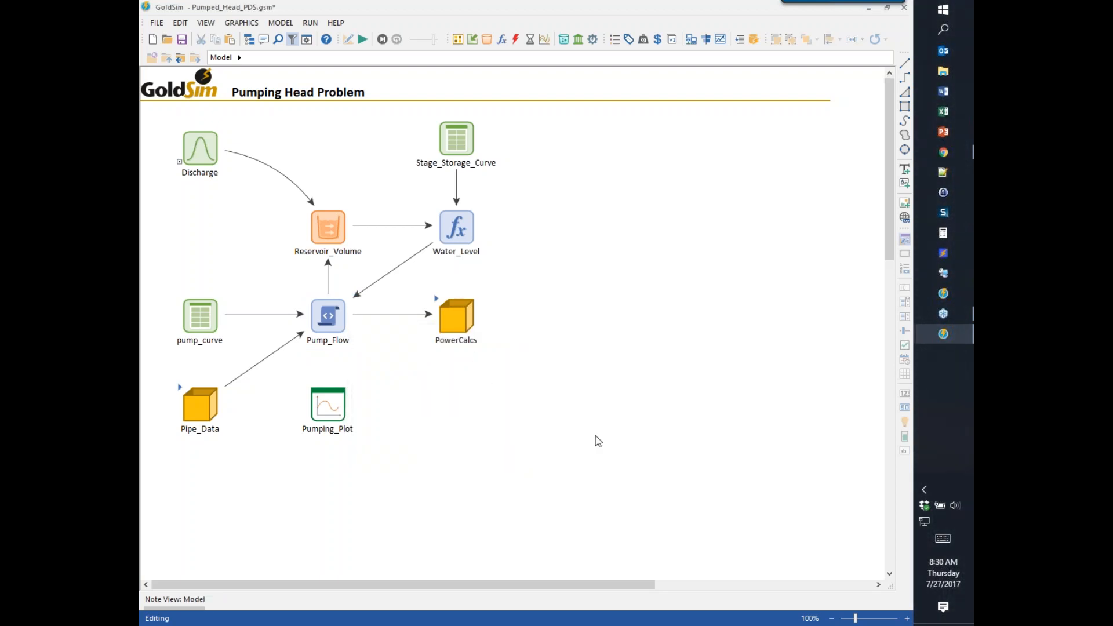
Run the simulation and open the Pumping_Plot chart to inspect the reservoir volume and pump flow curves.
{"action": "left_click", "coordinate": [362, 39]}
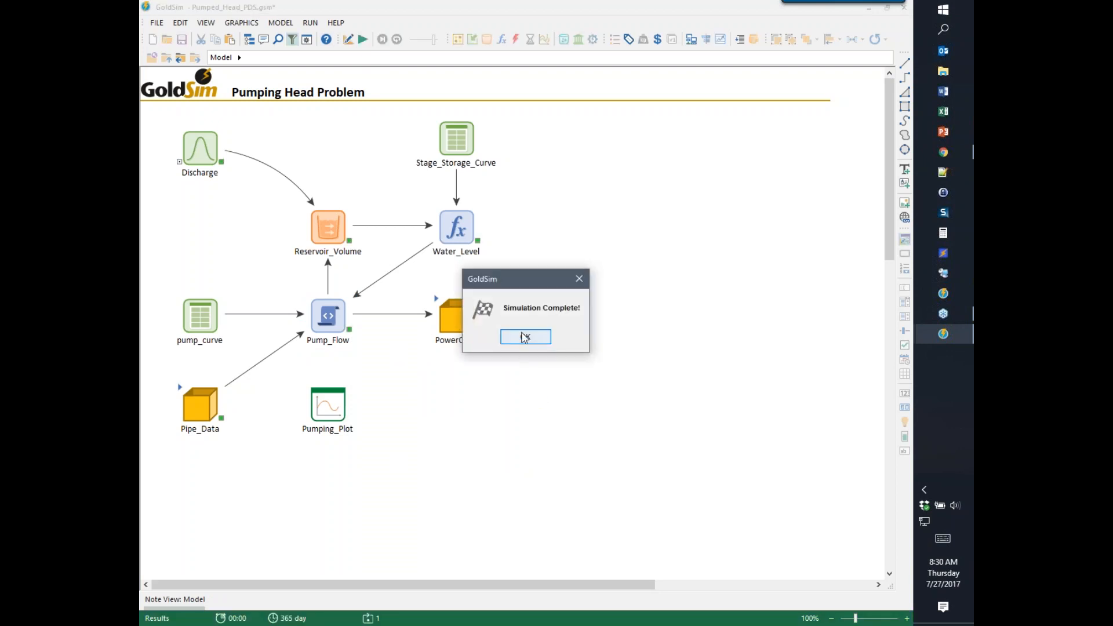
{"action": "left_click", "coordinate": [524, 338]}
{"action": "double_click", "coordinate": [314, 406]}
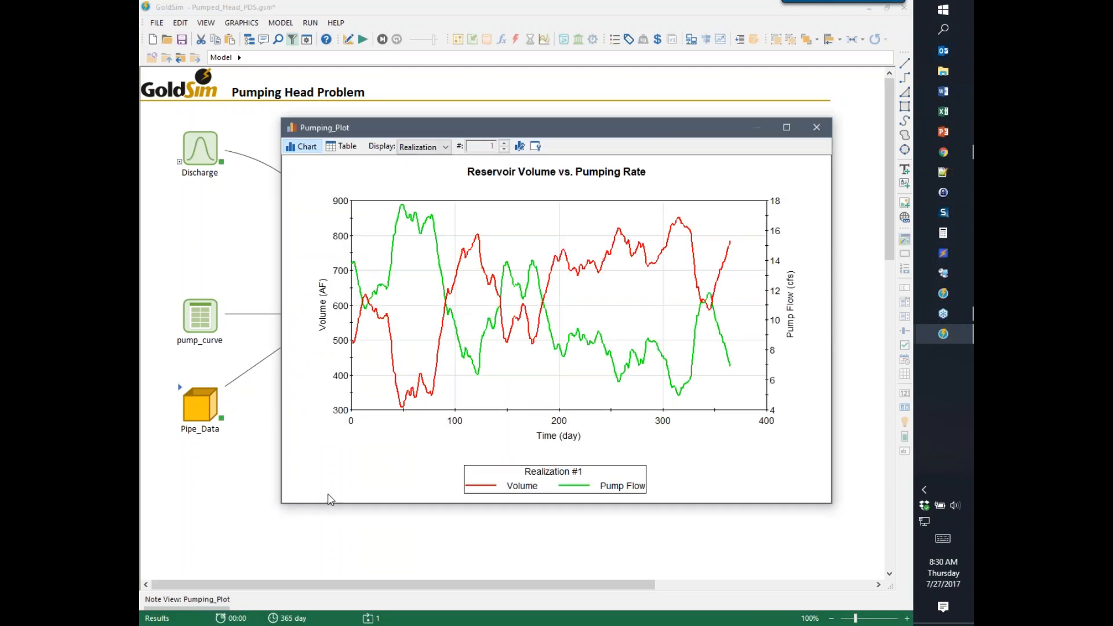
{"action": "left_click_drag", "start_coordinate": [396, 129], "coordinate": [408, 107]}
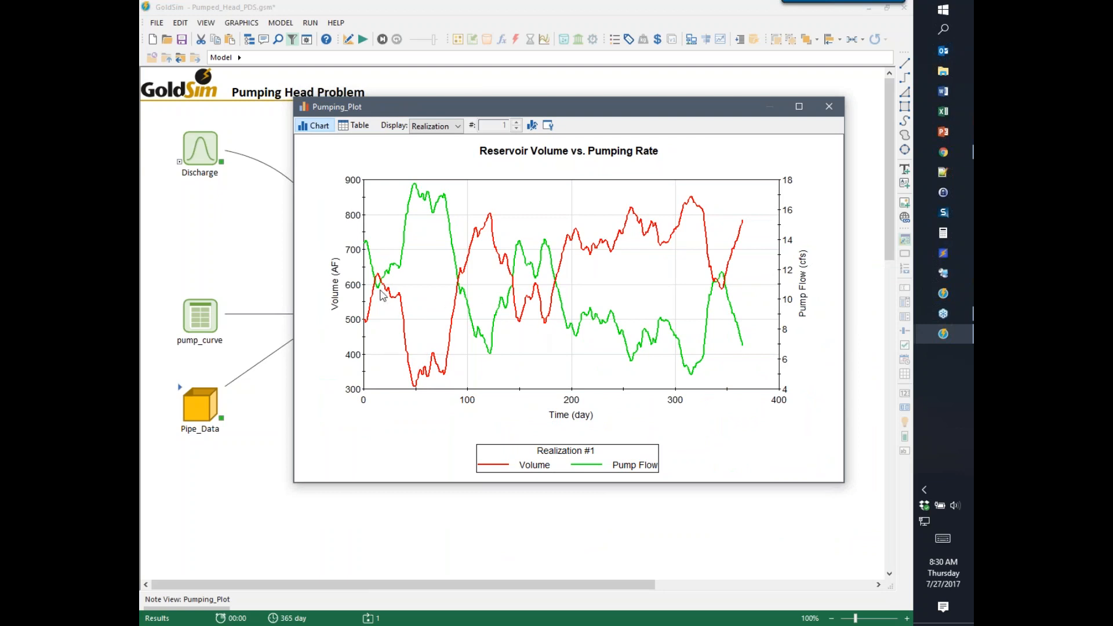
{"action": "mouse_move", "coordinate": [406, 328]}
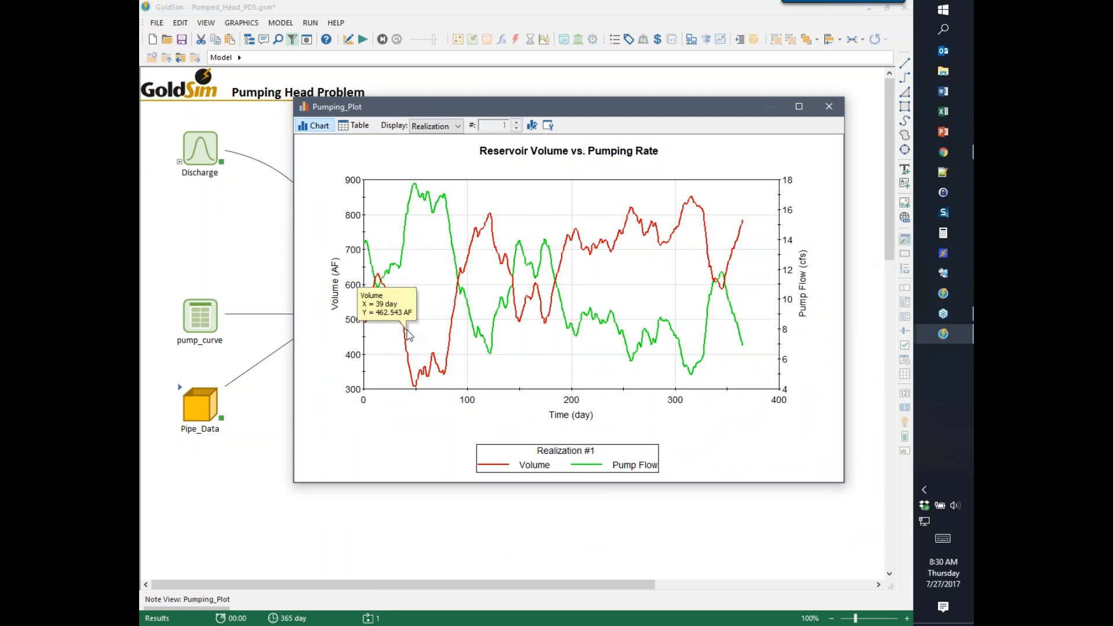
Replace the volume result in Pumping_Plot with Pump_Flow.TDH and label that series TDH.
{"action": "left_click", "coordinate": [547, 126]}
{"action": "left_click", "coordinate": [377, 321]}
{"action": "double_click", "coordinate": [477, 295]}
{"action": "left_click", "coordinate": [464, 319]}
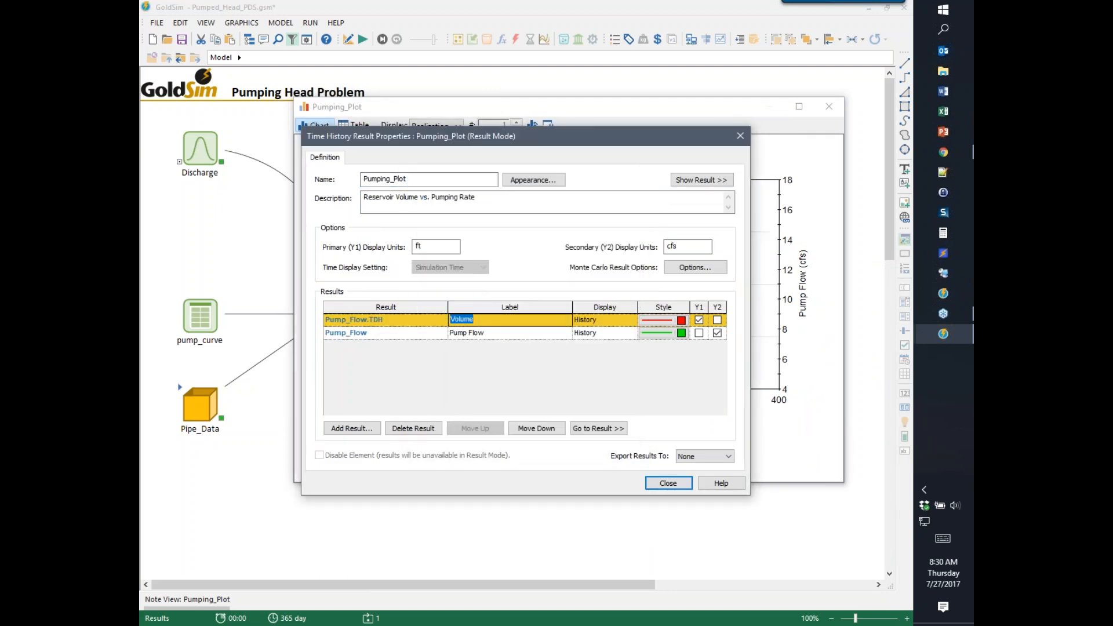
{"action": "type", "text": "TD"}
{"action": "left_click", "coordinate": [667, 483]}
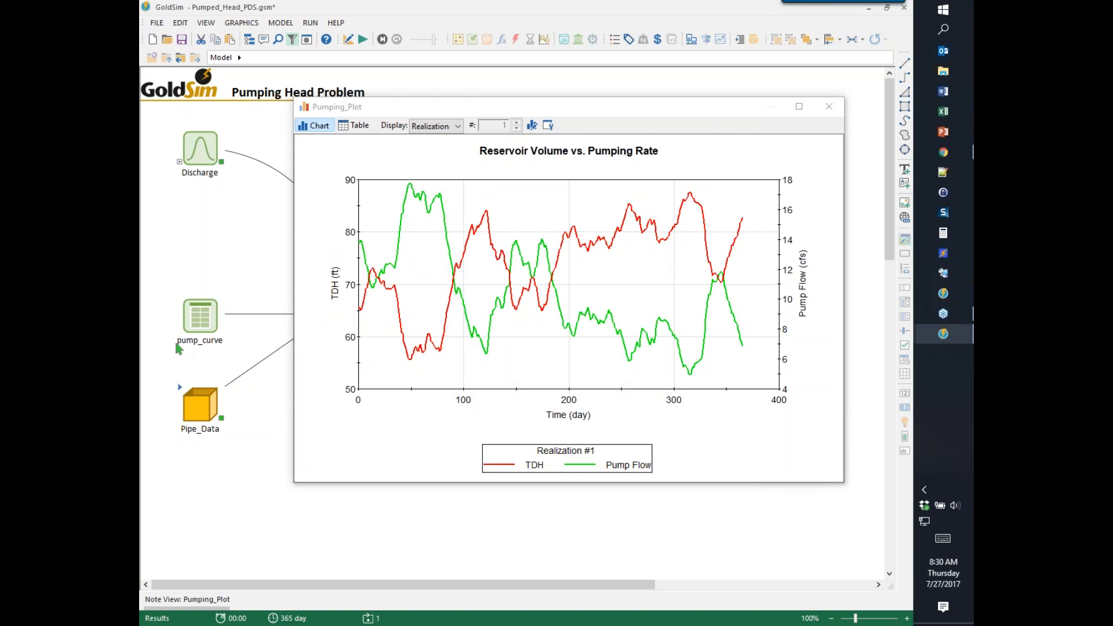
Close the Pumping_Plot chart and reopen it to compare the TDH and pump flow curves.
{"action": "left_click", "coordinate": [191, 317]}
{"action": "left_click", "coordinate": [829, 106]}
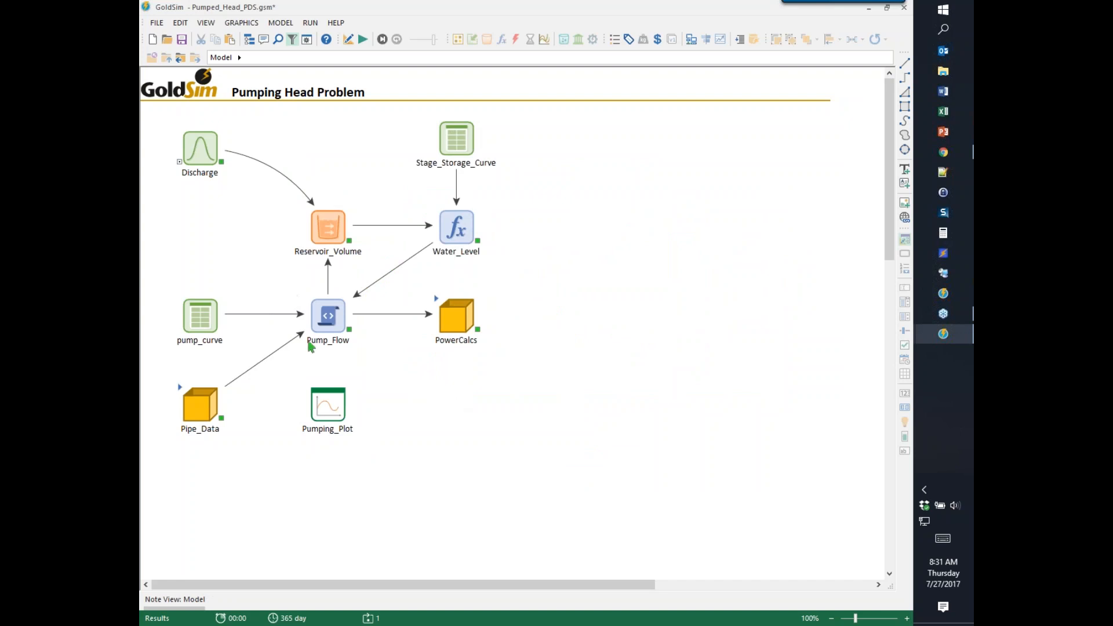
{"action": "mouse_move", "coordinate": [325, 320]}
{"action": "double_click", "coordinate": [328, 406]}
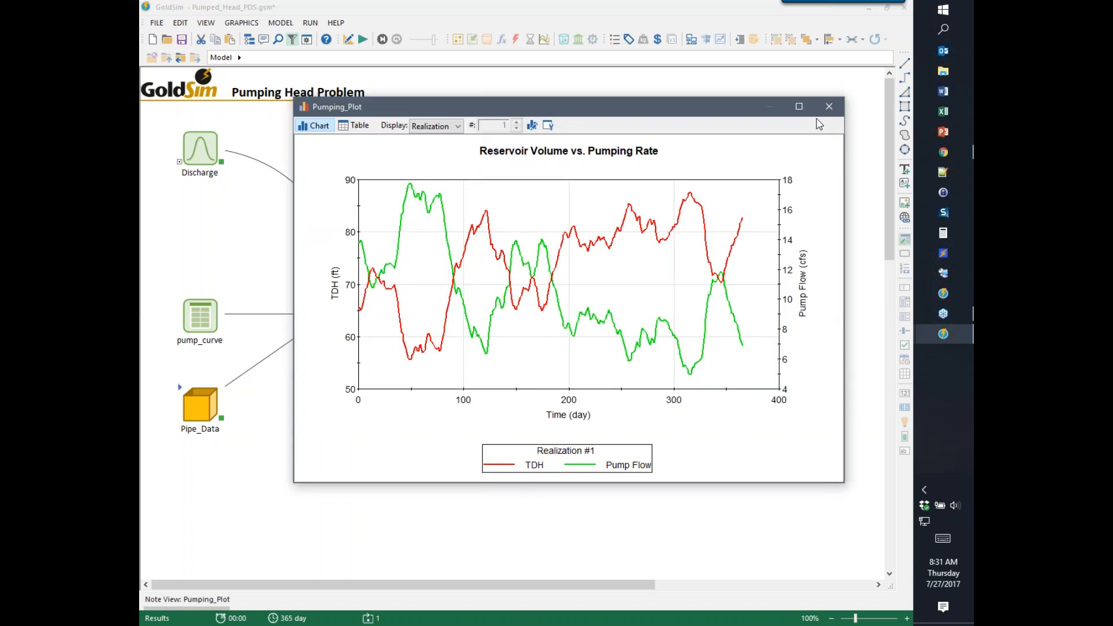
Replace the TDH result in Pumping_Plot with Water_Level, label the series Level, and close the chart after viewing it.
{"action": "left_click", "coordinate": [547, 126]}
{"action": "double_click", "coordinate": [357, 332]}
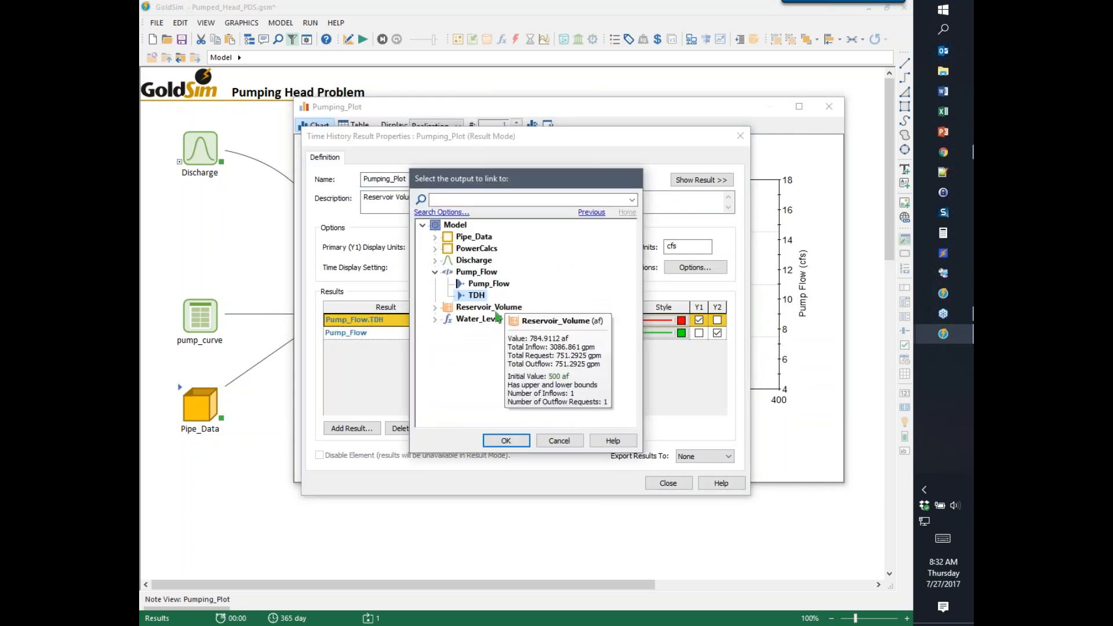
{"action": "double_click", "coordinate": [468, 318]}
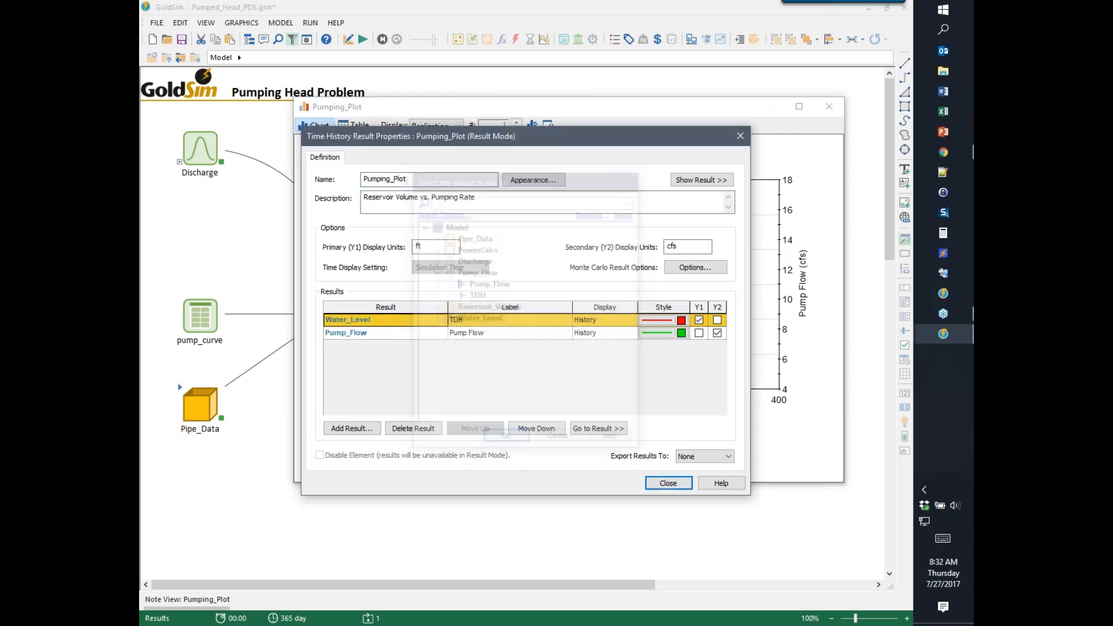
{"action": "left_click", "coordinate": [457, 320]}
{"action": "type", "text": "Level"}
{"action": "left_click", "coordinate": [668, 483]}
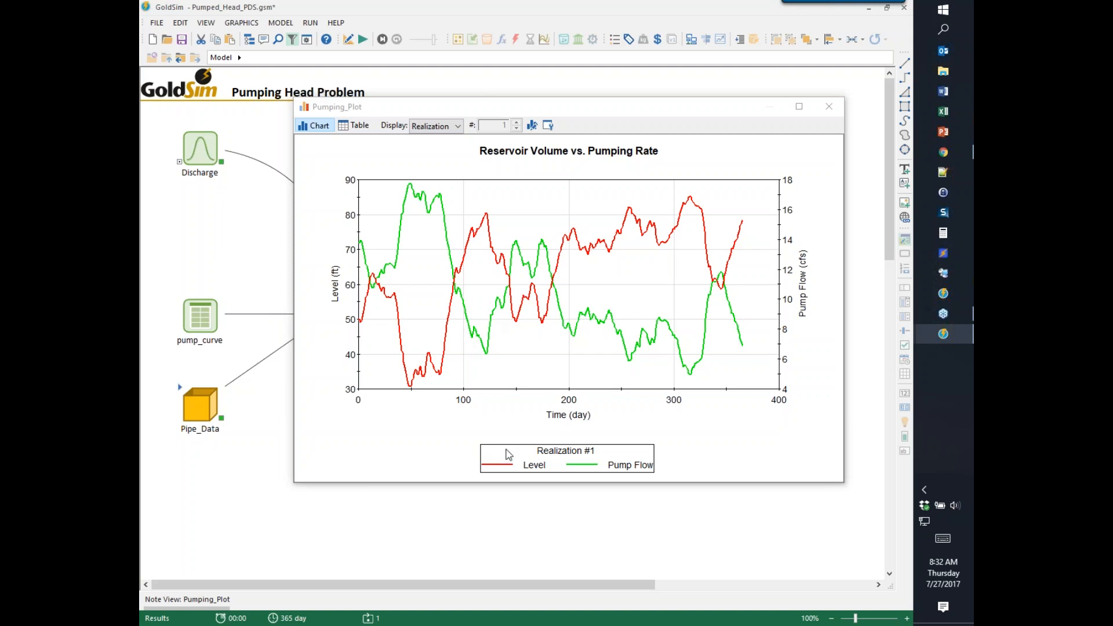
{"action": "left_click", "coordinate": [829, 106]}
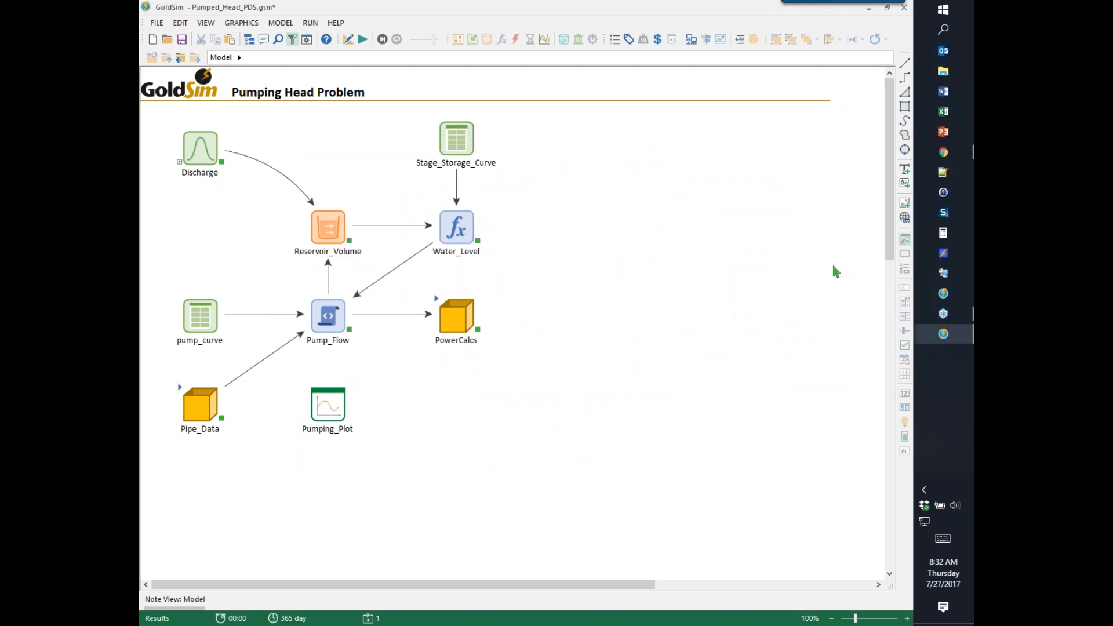
Switch to the Pumps_in_Parallel model and move the Pumping Controls heading down to just above the trigger and switch elements.
{"action": "mouse_move", "coordinate": [943, 342]}
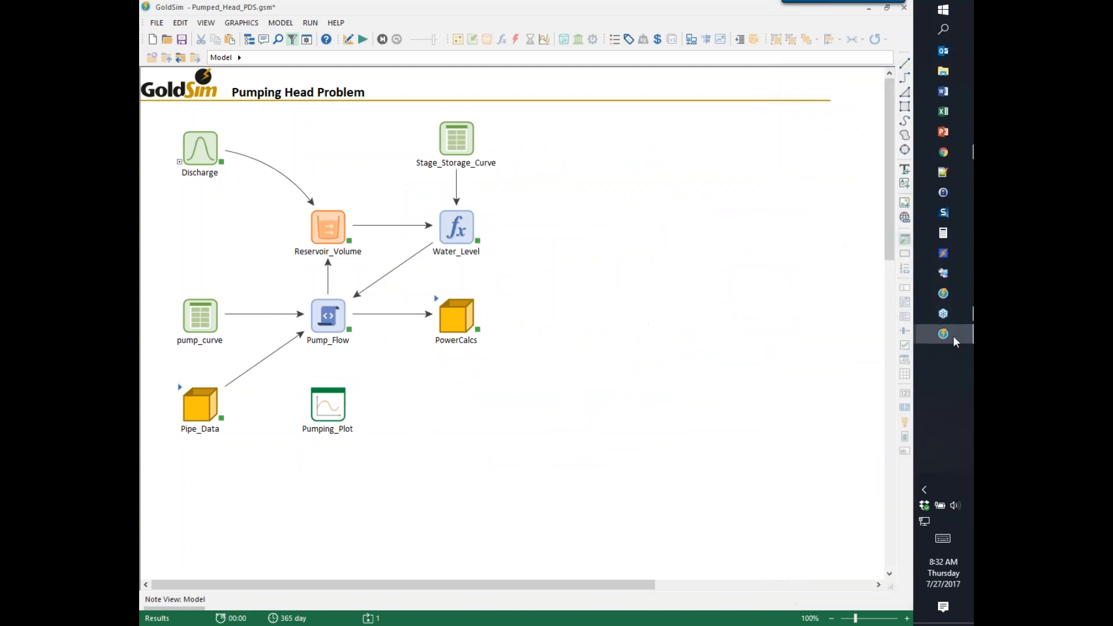
{"action": "left_click", "coordinate": [828, 169]}
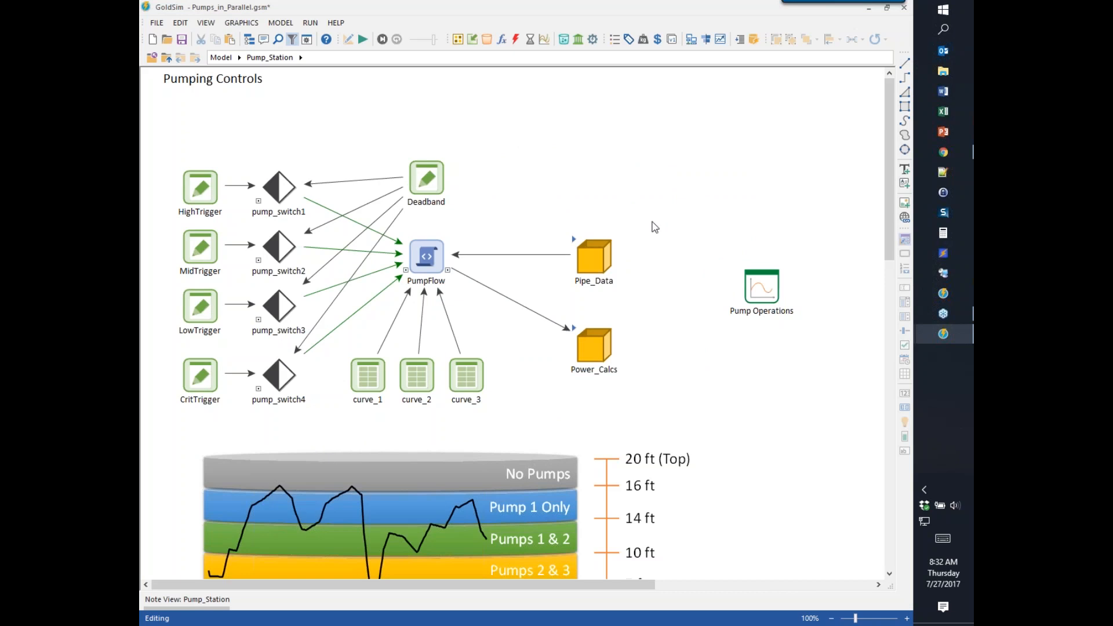
{"action": "left_click_drag", "start_coordinate": [233, 100], "coordinate": [233, 160]}
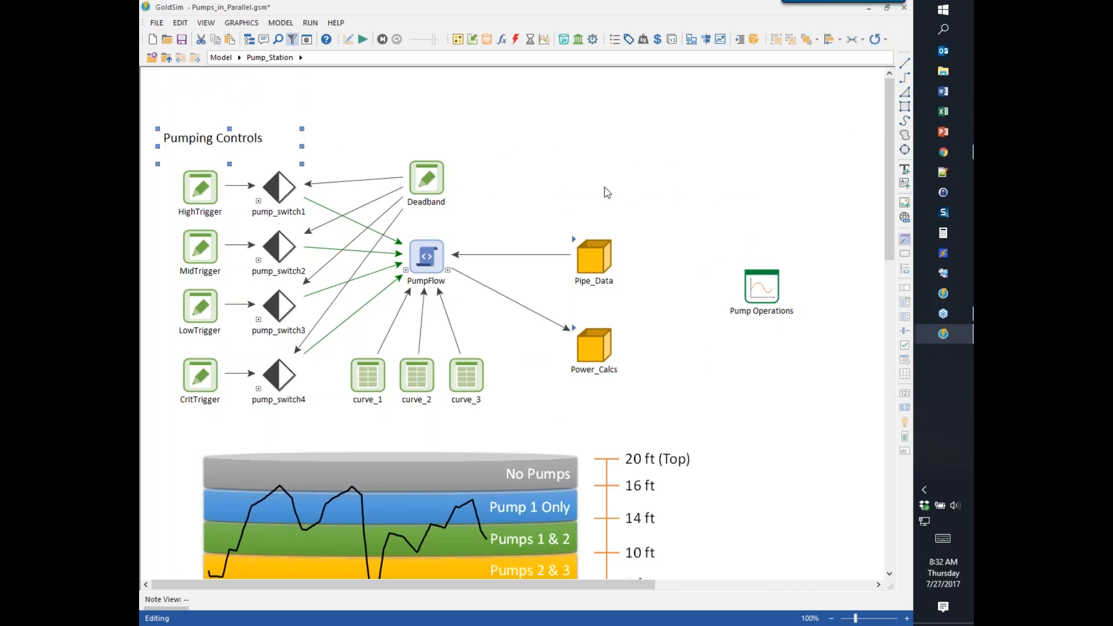
Move all Pump_Station elements and graphics together up the canvas, so the Pumping Controls heading sits near its upper edge.
{"action": "key", "text": "ctrl+a"}
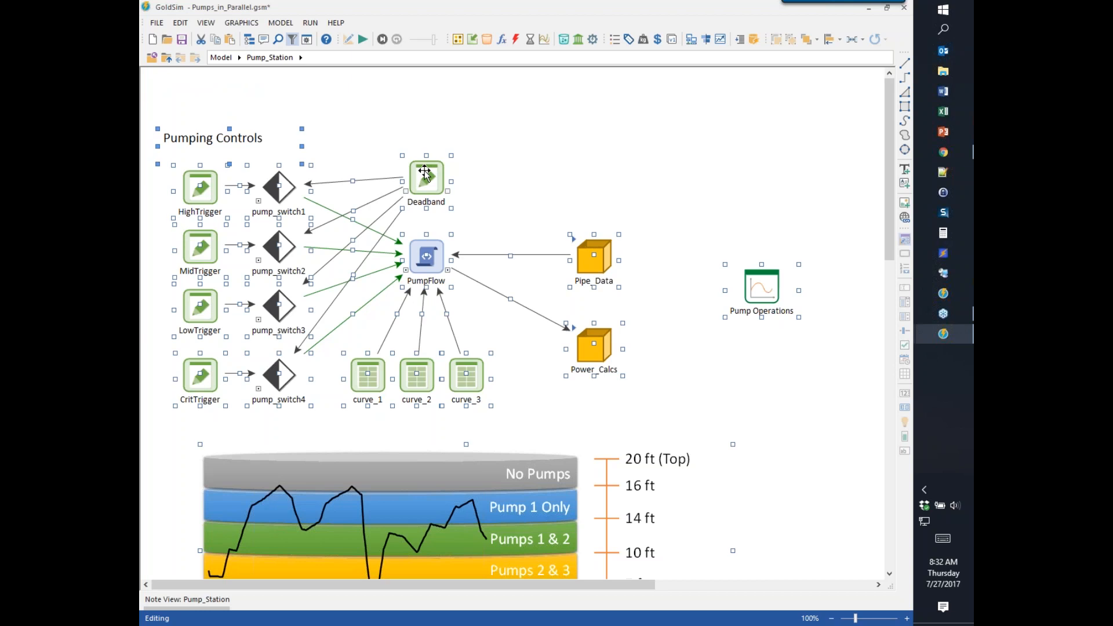
{"action": "key", "text": "Up"}
{"action": "left_click", "coordinate": [423, 168]}
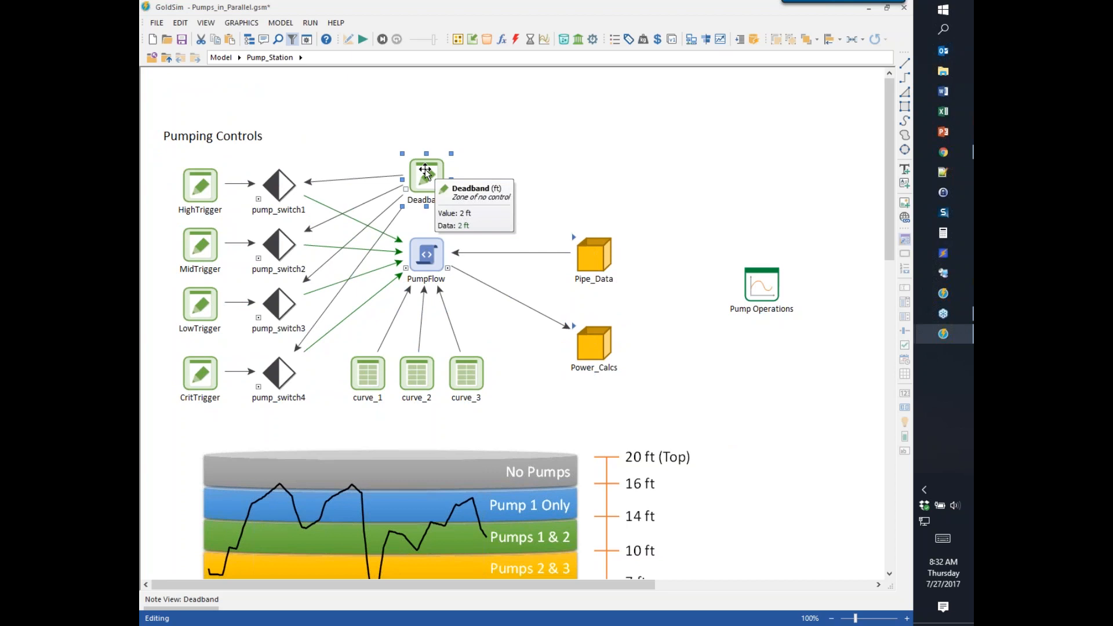
{"action": "key", "text": "ctrl+a"}
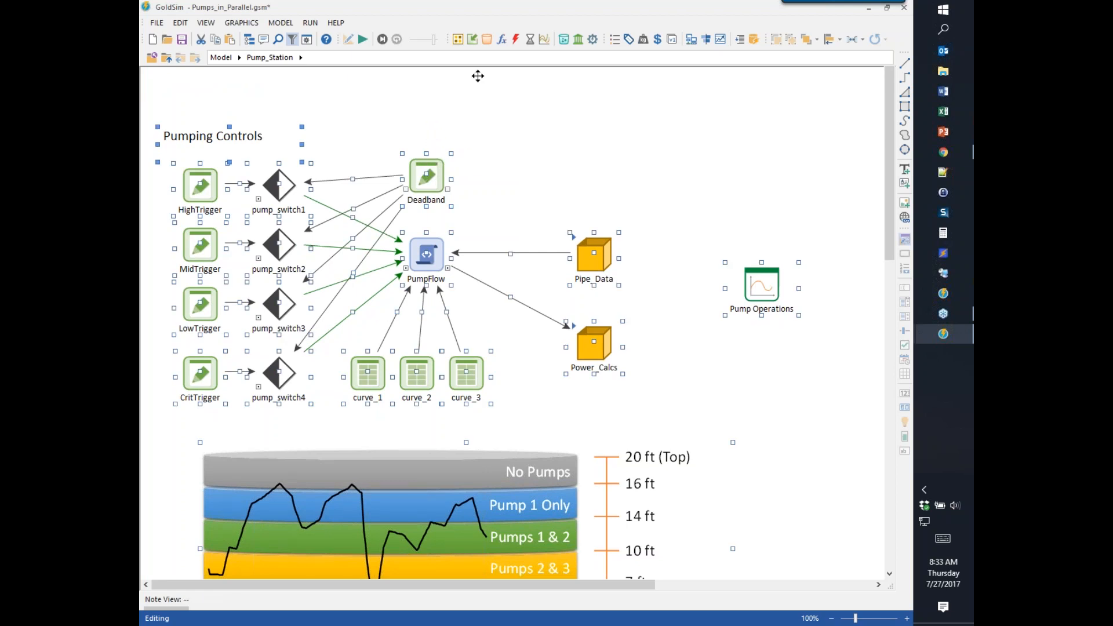
{"action": "scroll", "coordinate": [480, 74], "scroll_direction": "down", "scroll_amount": 1}
{"action": "left_click", "coordinate": [586, 114]}
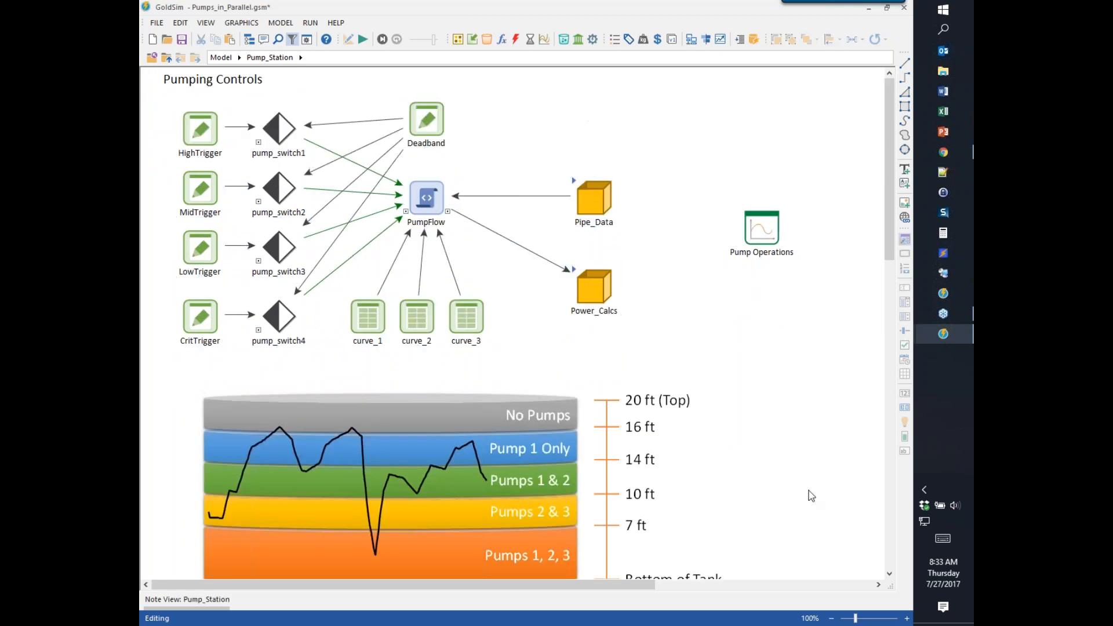
Look over the tank control diagram in Pump_Station, and return to the top-level Model container to view the pumping system schematic.
{"action": "scroll", "coordinate": [828, 464], "scroll_direction": "down", "scroll_amount": 2}
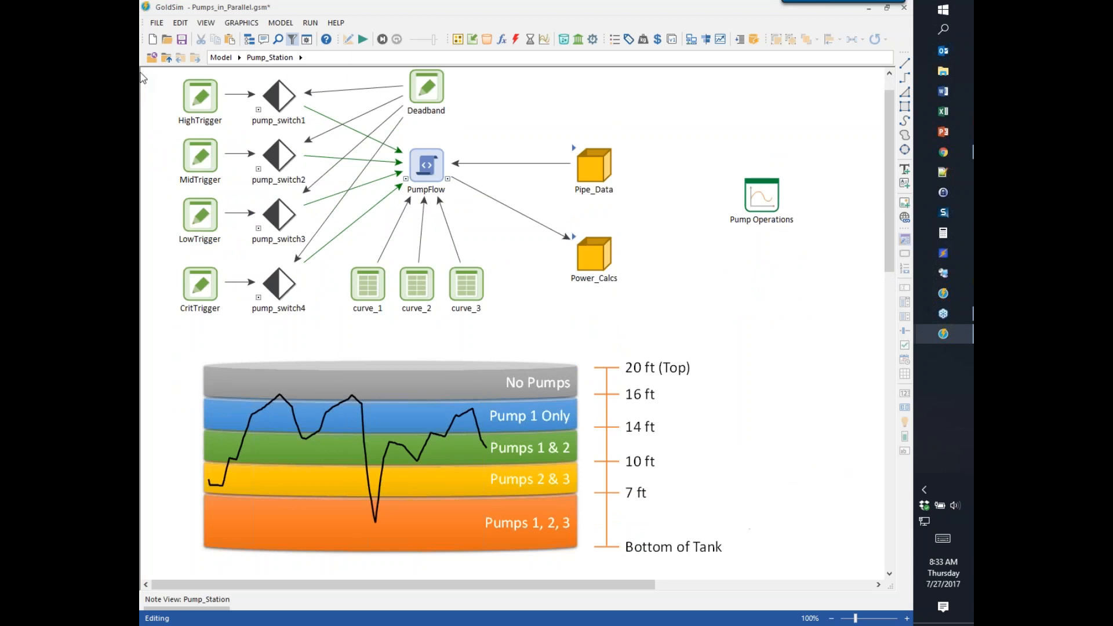
{"action": "left_click", "coordinate": [166, 59]}
{"action": "left_click_drag", "start_coordinate": [530, 582], "coordinate": [461, 597]}
{"action": "scroll", "coordinate": [520, 514], "scroll_direction": "down", "scroll_amount": 3}
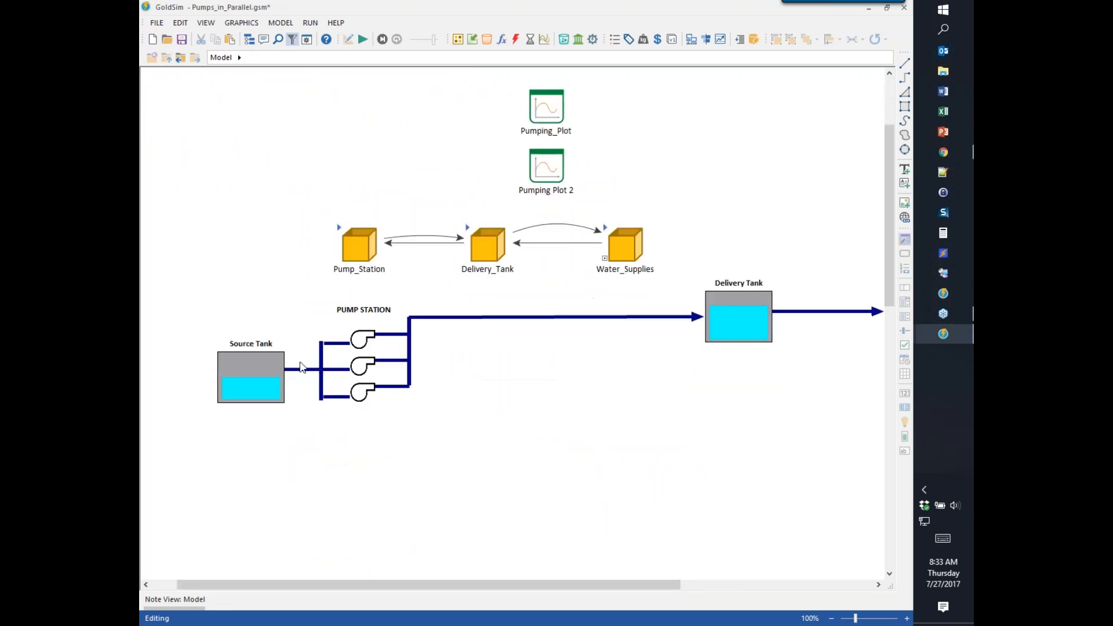
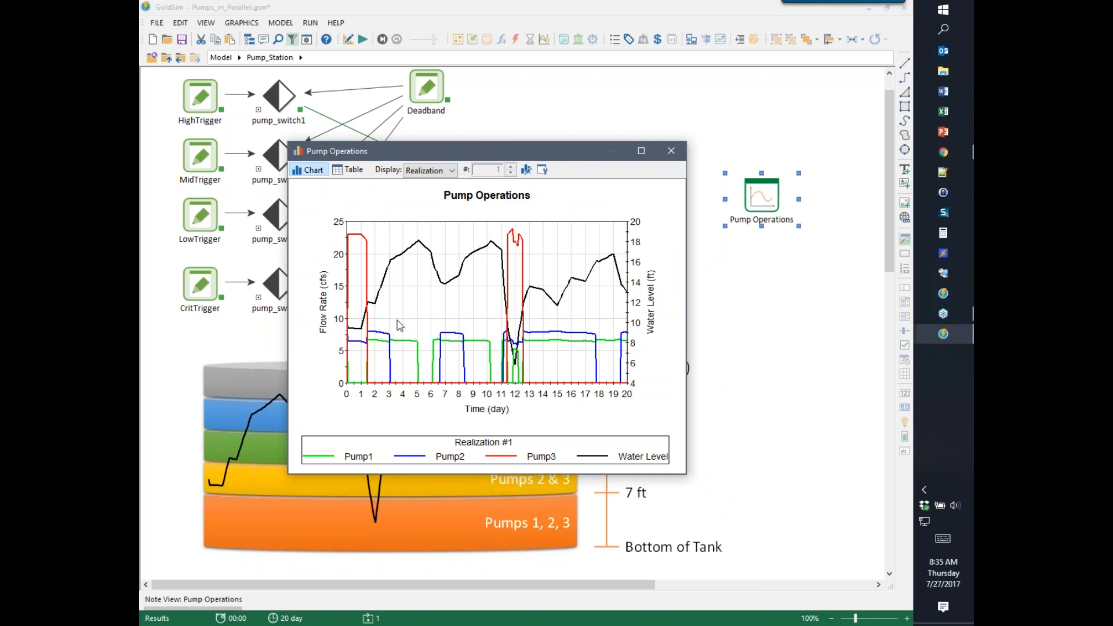
Inspect the pump flow and water level curves in the Pump Operations chart and close it.
{"action": "left_click_drag", "start_coordinate": [491, 146], "coordinate": [508, 168]}
{"action": "right_click", "coordinate": [470, 262]}
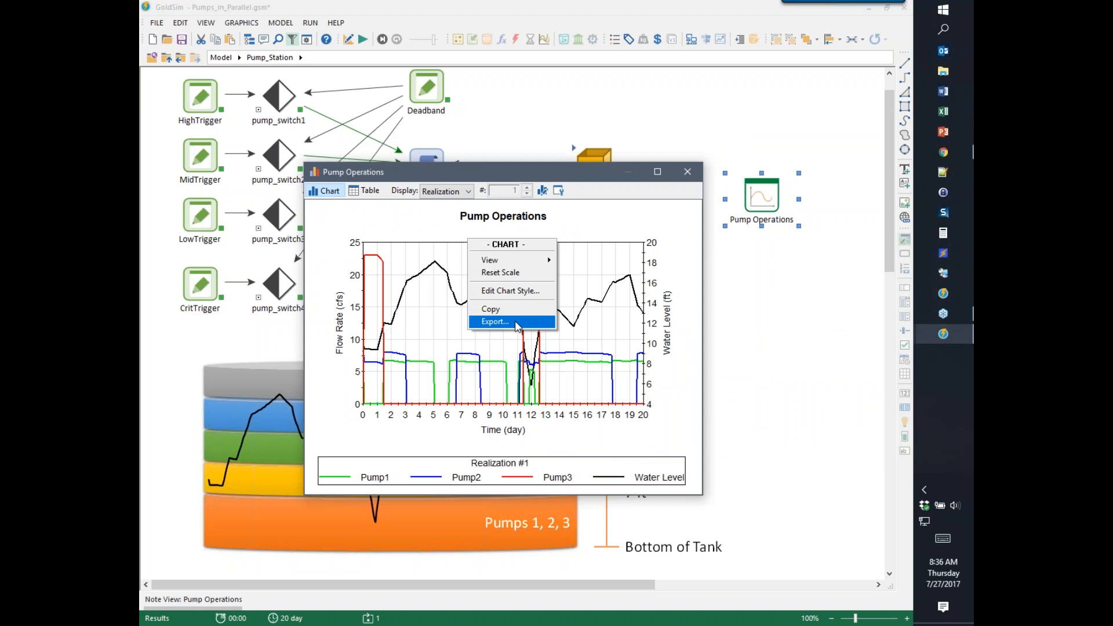
{"action": "left_click", "coordinate": [563, 176]}
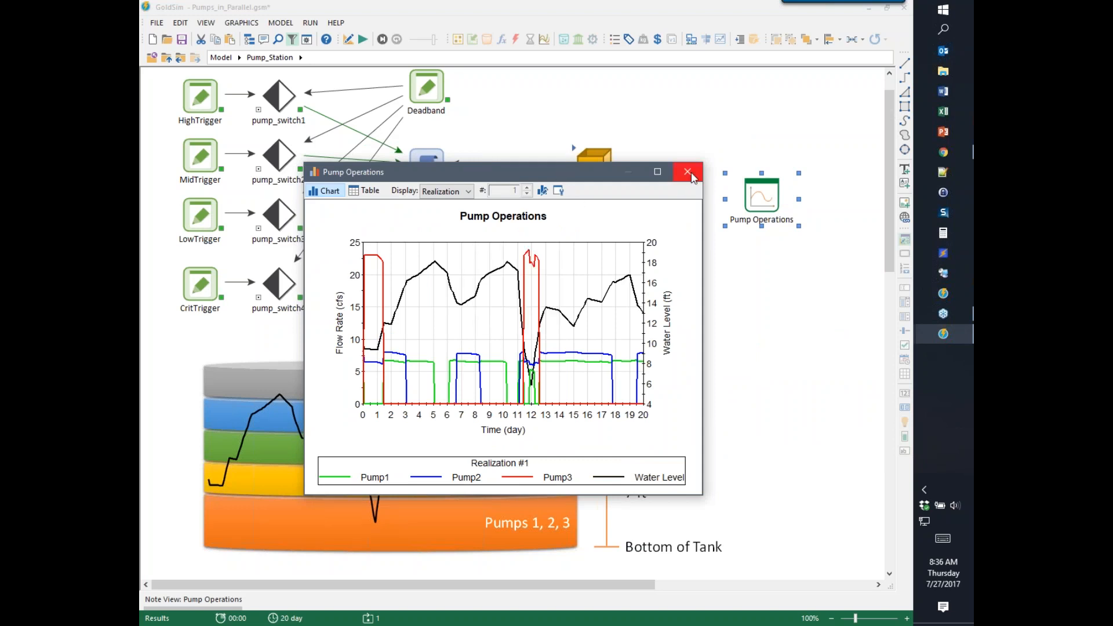
{"action": "left_click", "coordinate": [689, 173]}
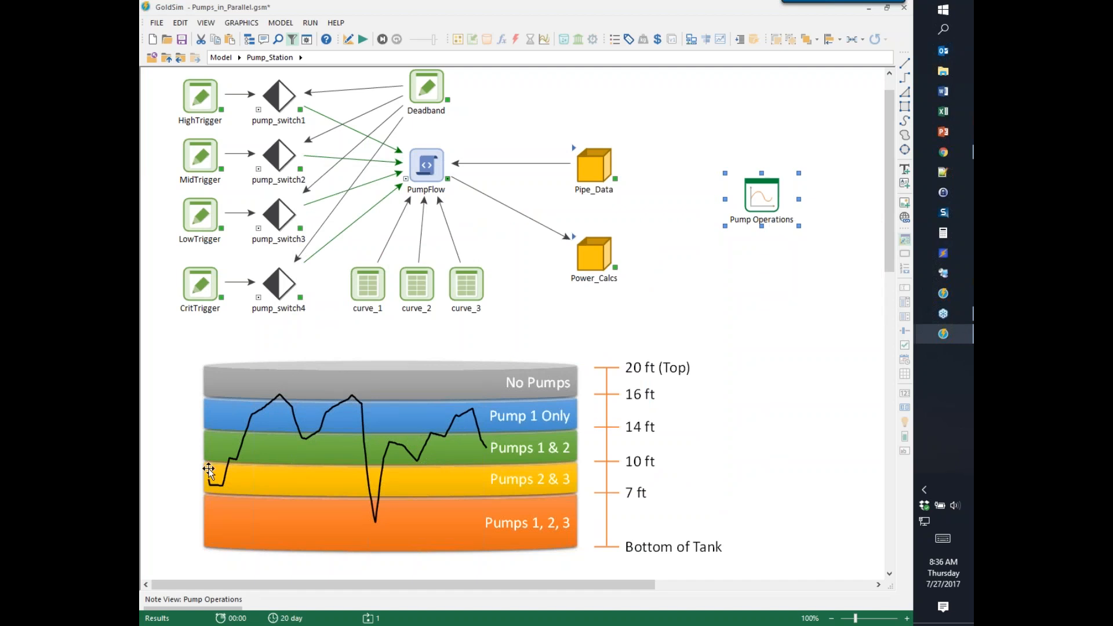
Reopen the Pump Operations chart, export it to the Desktop as an EMF image named Plot1, and close the chart.
{"action": "double_click", "coordinate": [728, 198]}
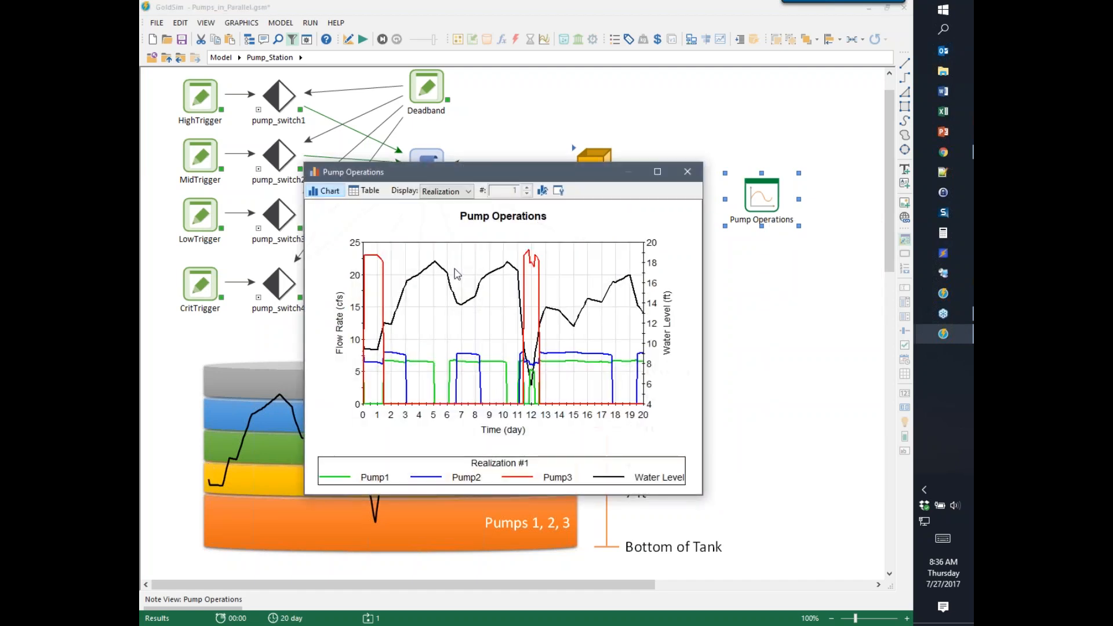
{"action": "right_click", "coordinate": [455, 251]}
{"action": "left_click", "coordinate": [491, 337]}
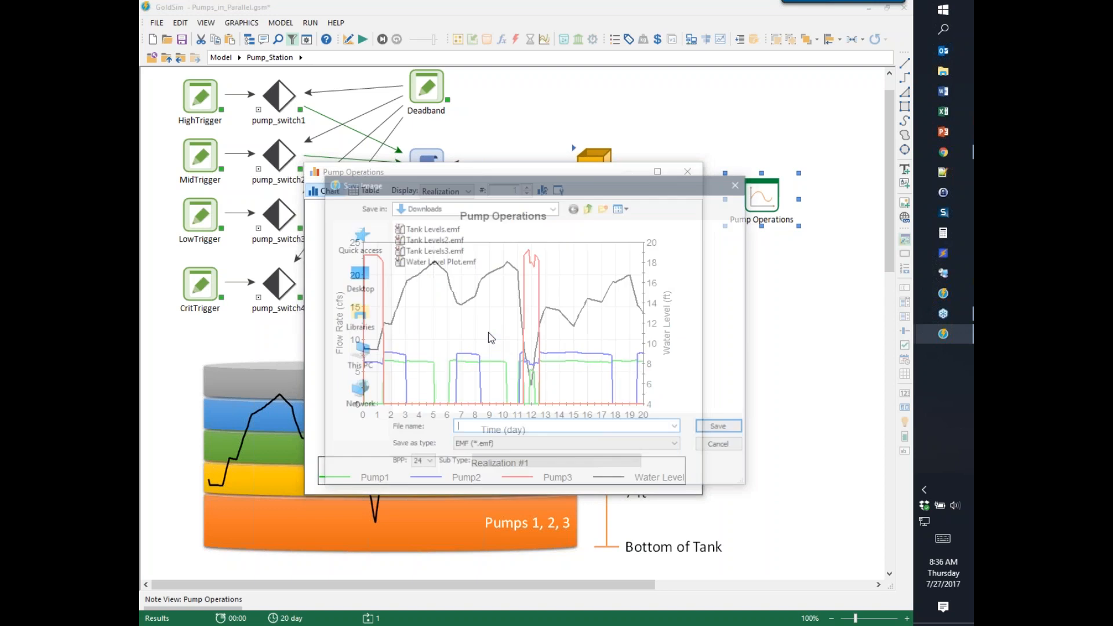
{"action": "left_click", "coordinate": [353, 241]}
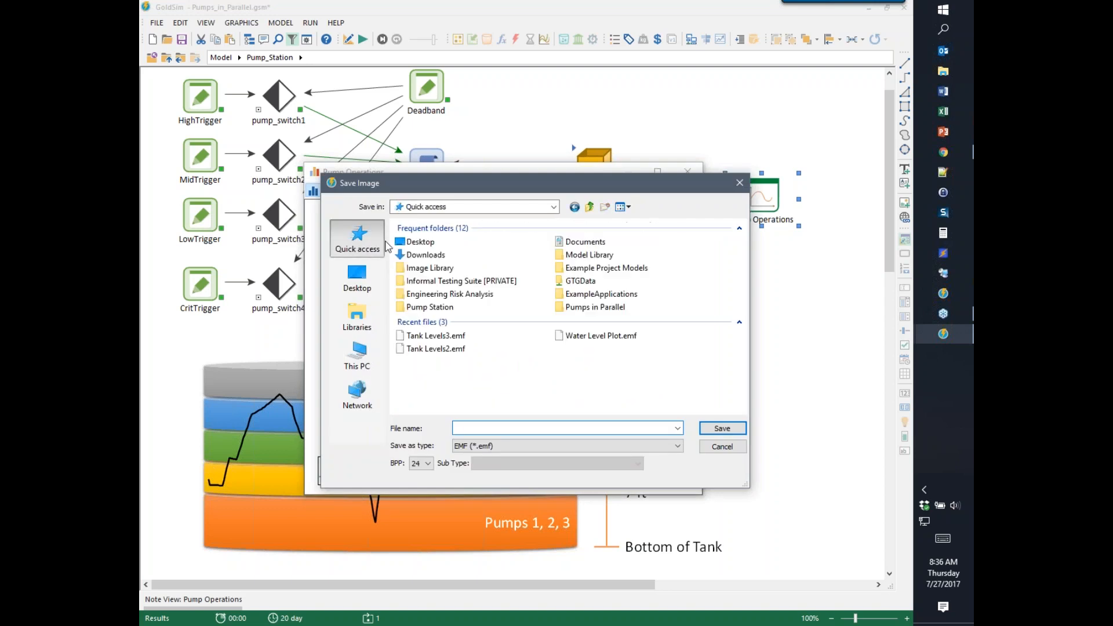
{"action": "double_click", "coordinate": [419, 242]}
{"action": "left_click", "coordinate": [476, 428]}
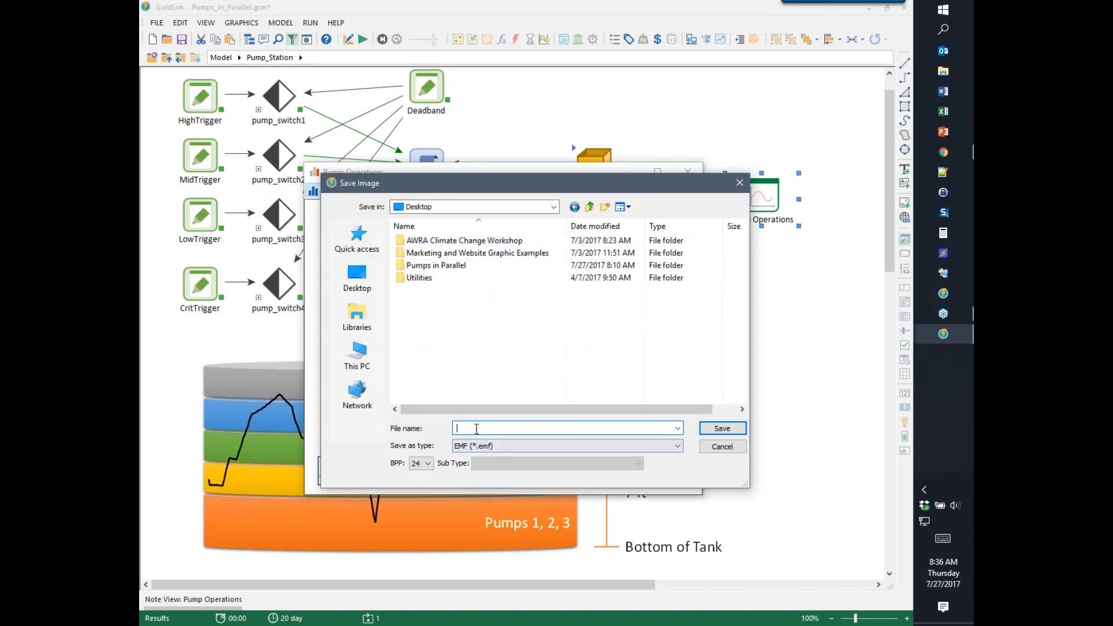
{"action": "type", "text": "Plot"}
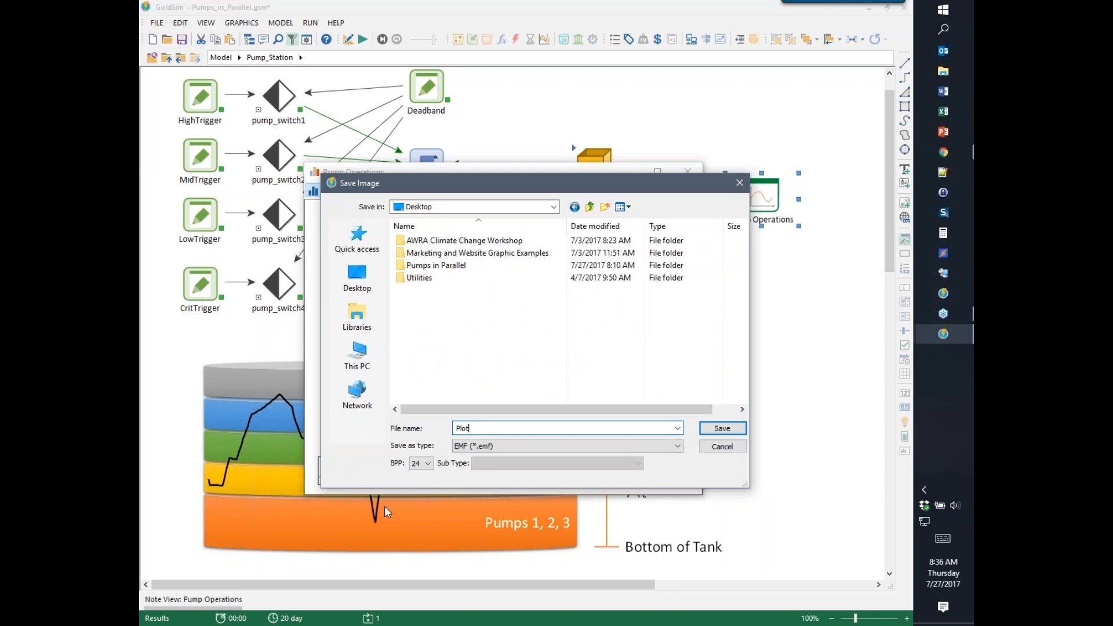
{"action": "type", "text": "1"}
{"action": "left_click", "coordinate": [722, 428]}
{"action": "left_click", "coordinate": [770, 313]}
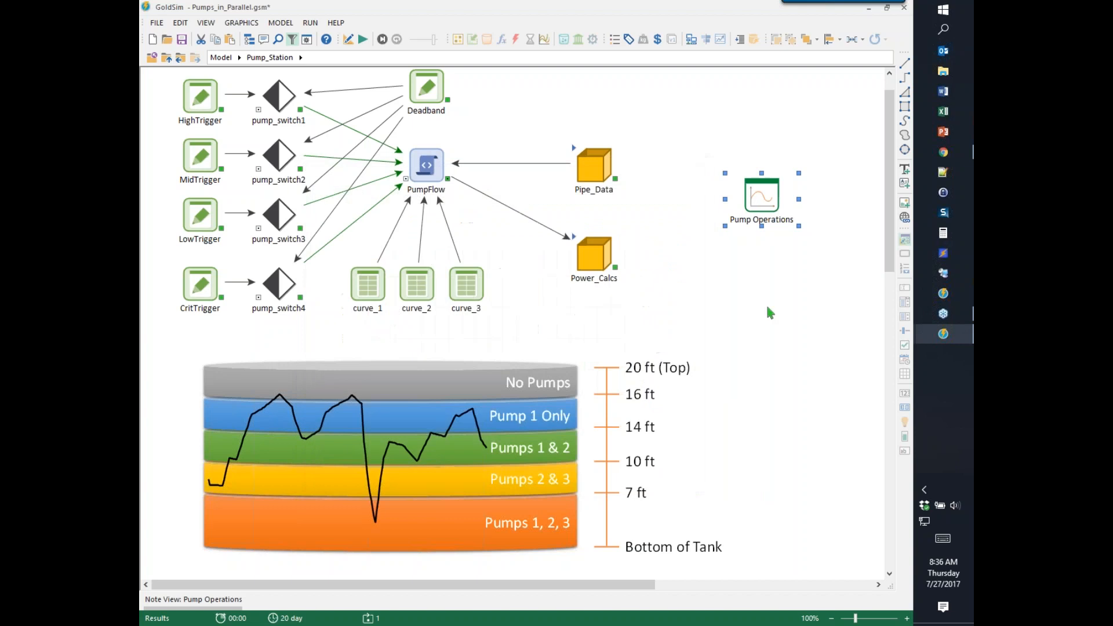
Switch to PowerPoint and insert Plot1.emf from the Desktop into a new blank presentation.
{"action": "left_click", "coordinate": [943, 132]}
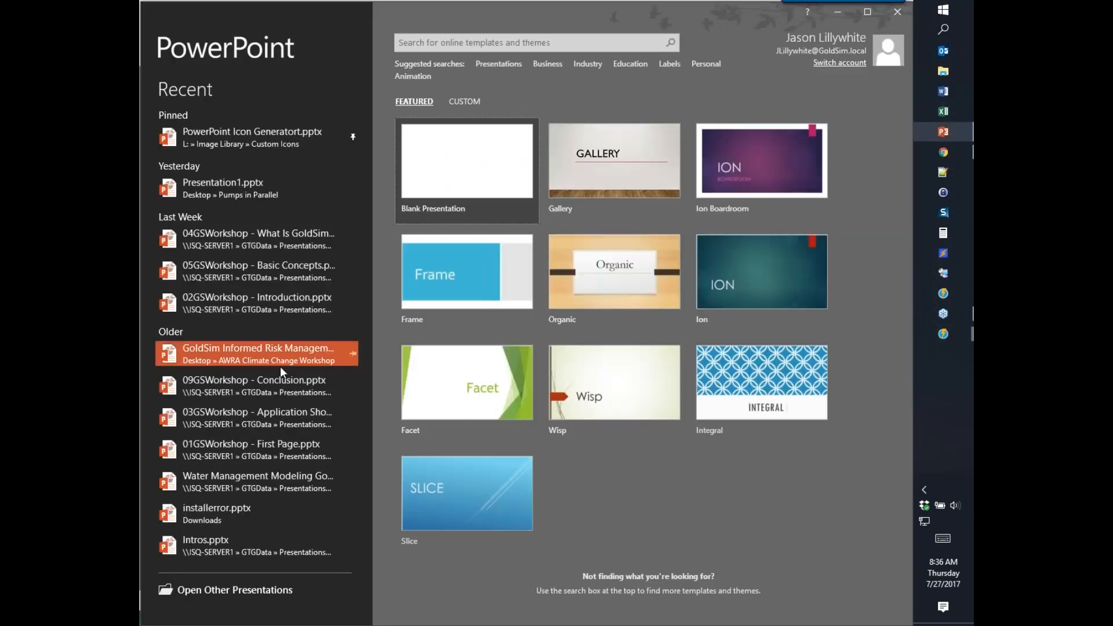
{"action": "key", "text": "Return"}
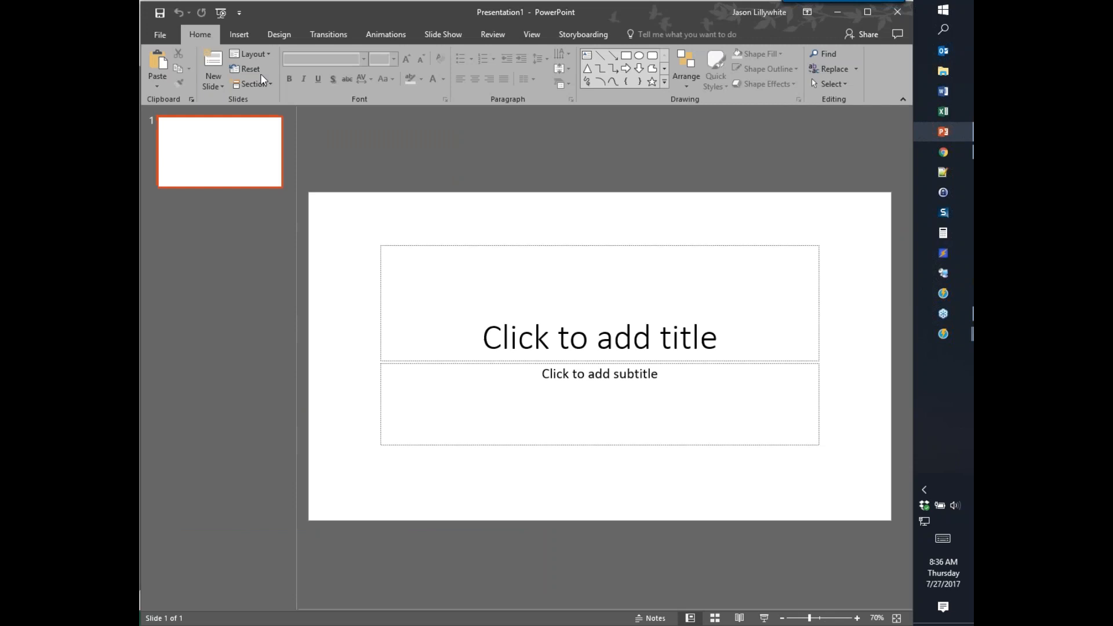
{"action": "left_click", "coordinate": [238, 35]}
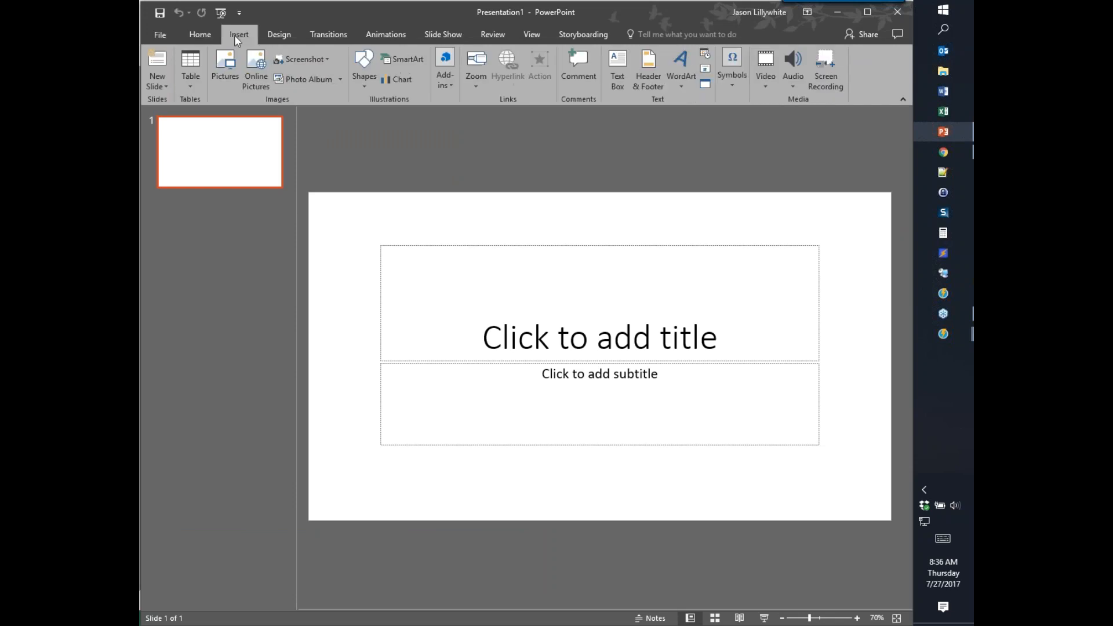
{"action": "left_click", "coordinate": [230, 68]}
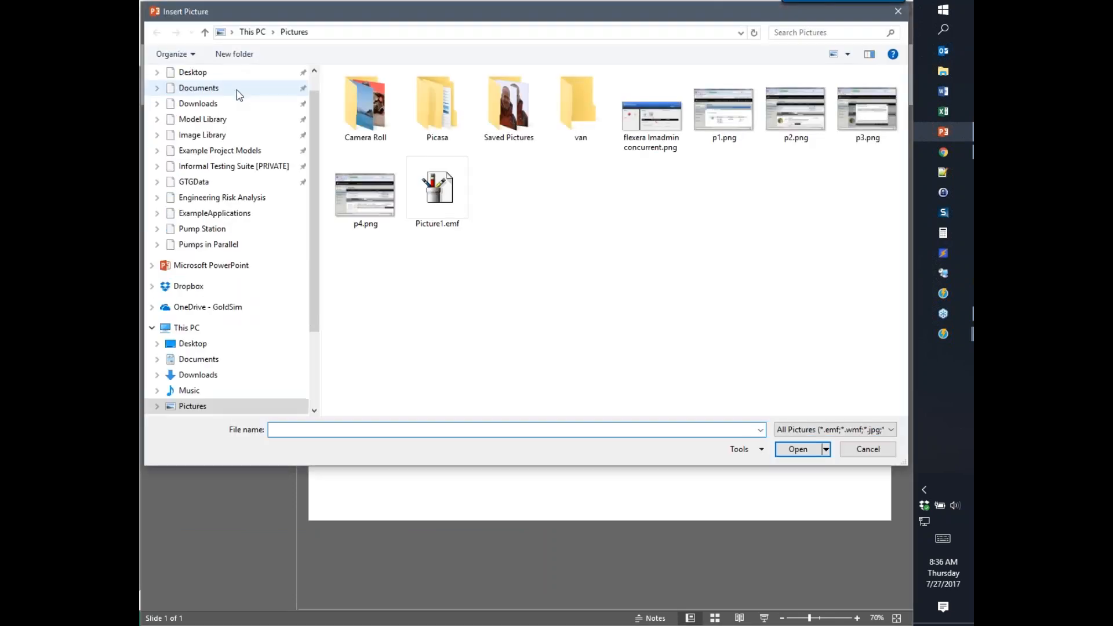
{"action": "left_click", "coordinate": [236, 76]}
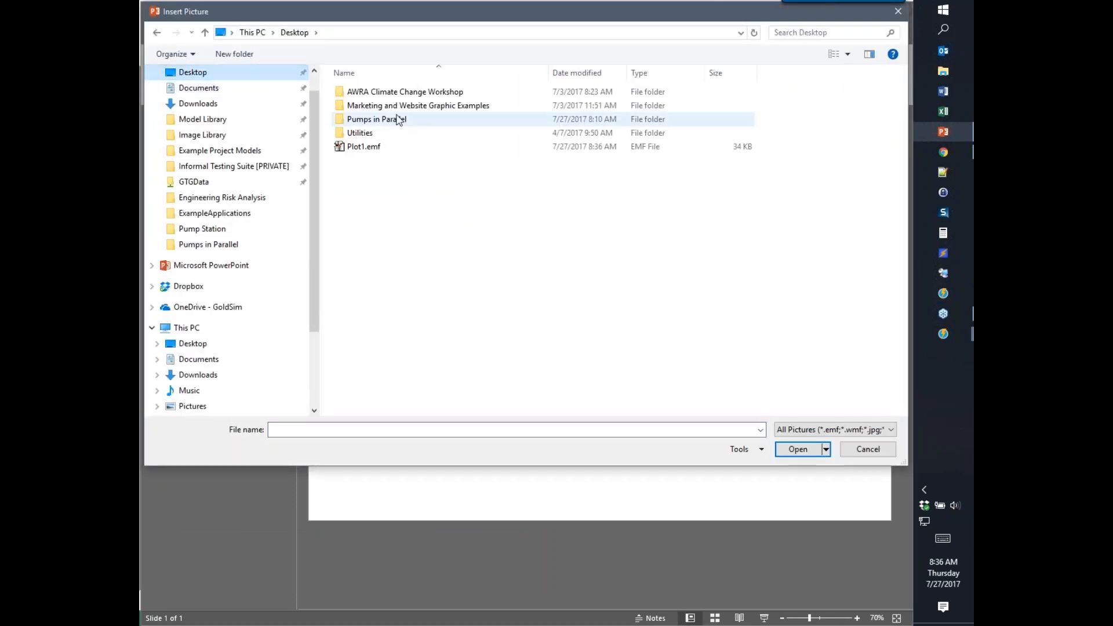
{"action": "double_click", "coordinate": [356, 148]}
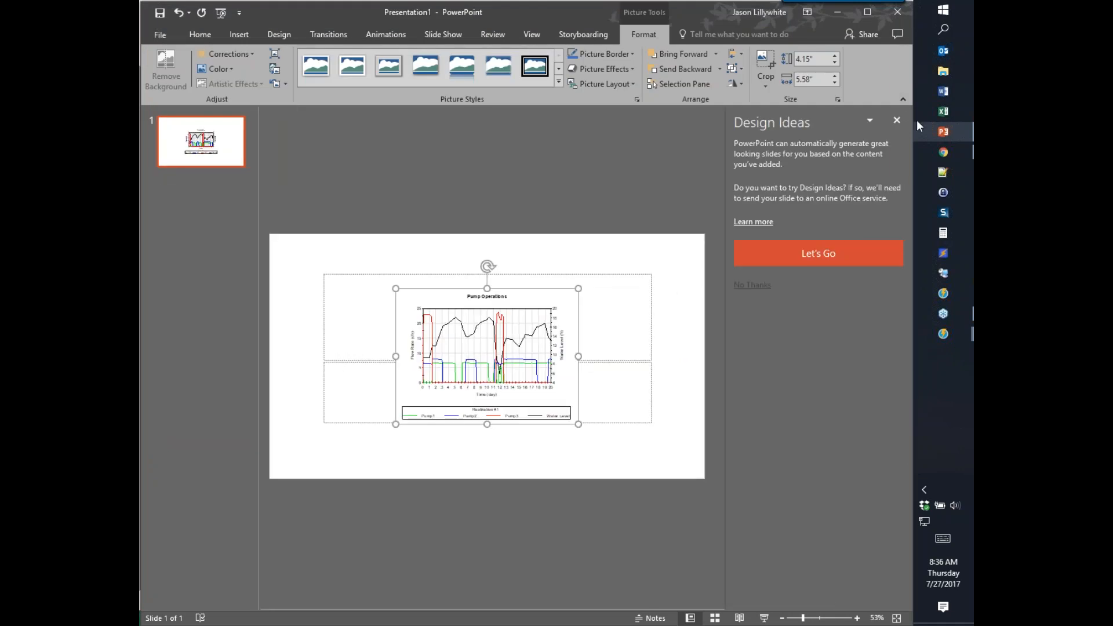
Dismiss the Design Ideas suggestions and move the chart picture to the upper-left area of the slide.
{"action": "left_click", "coordinate": [868, 121]}
{"action": "left_click", "coordinate": [822, 139]}
{"action": "left_click_drag", "start_coordinate": [536, 310], "coordinate": [499, 235]}
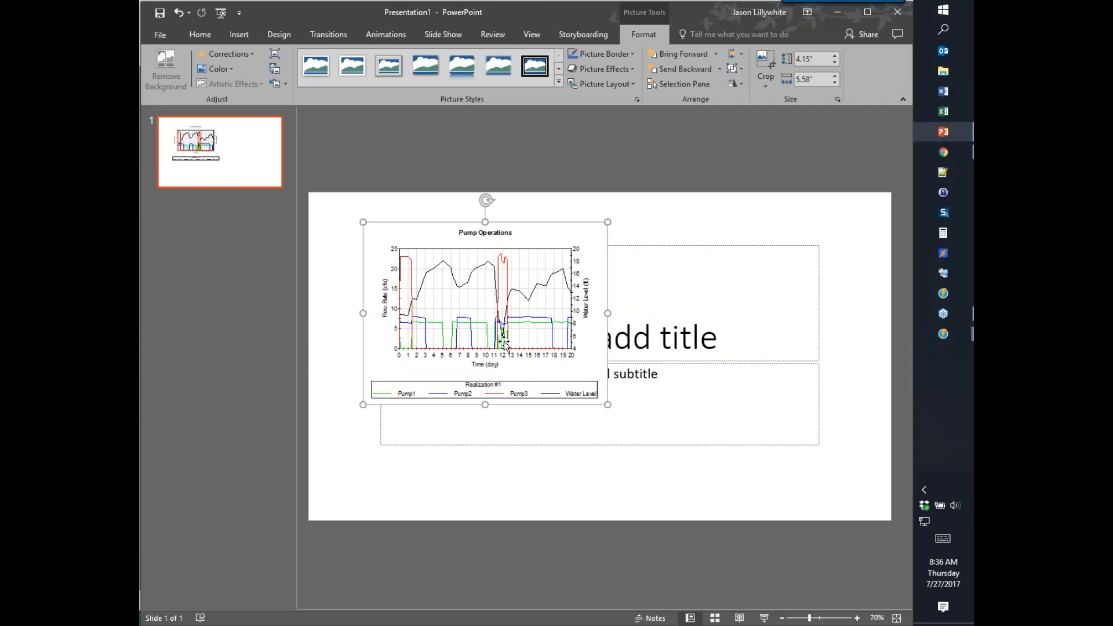
Ungroup the imported chart picture, converting it to a Microsoft Office drawing object.
{"action": "right_click", "coordinate": [486, 307]}
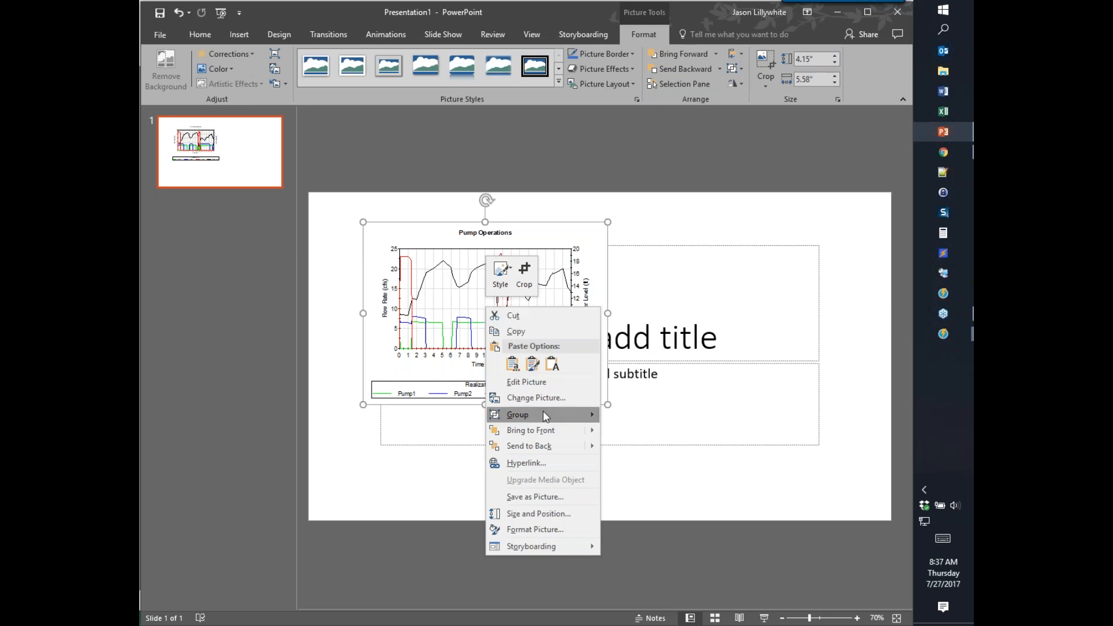
{"action": "mouse_move", "coordinate": [545, 415]}
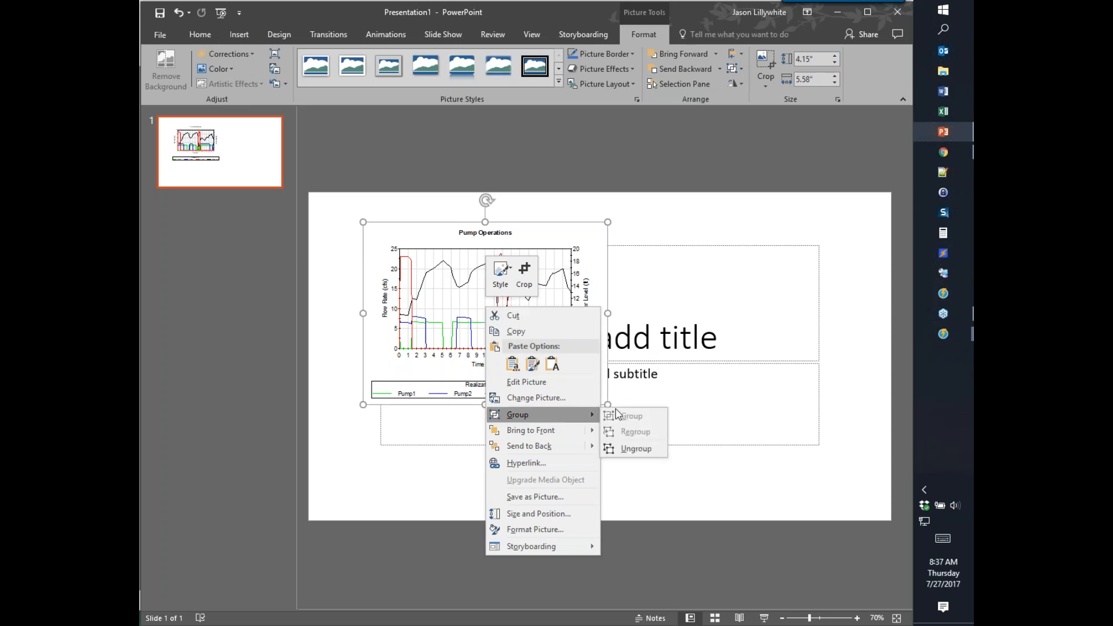
{"action": "left_click", "coordinate": [641, 449]}
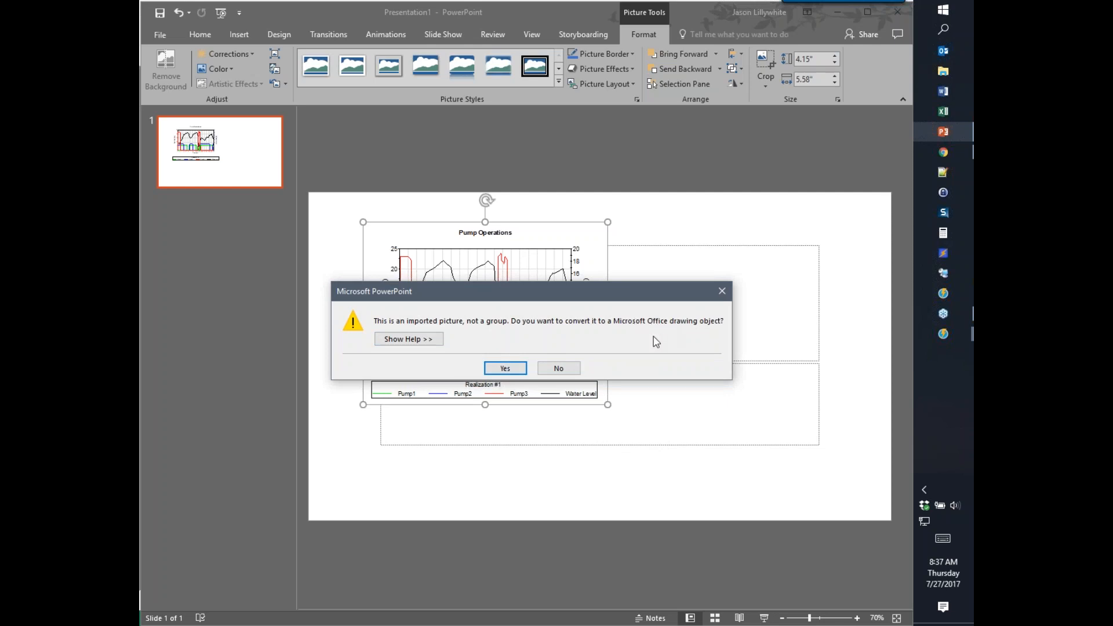
{"action": "left_click", "coordinate": [502, 370]}
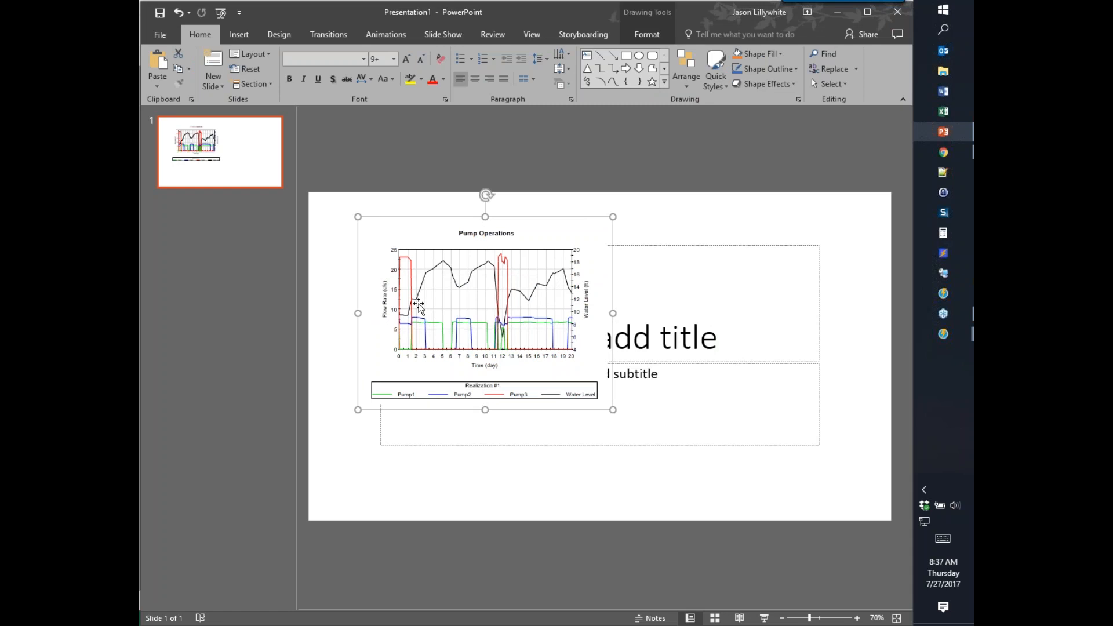
Ungroup the Pump Operations drawing object once more into its individual lines, labels and shapes.
{"action": "right_click", "coordinate": [423, 328]}
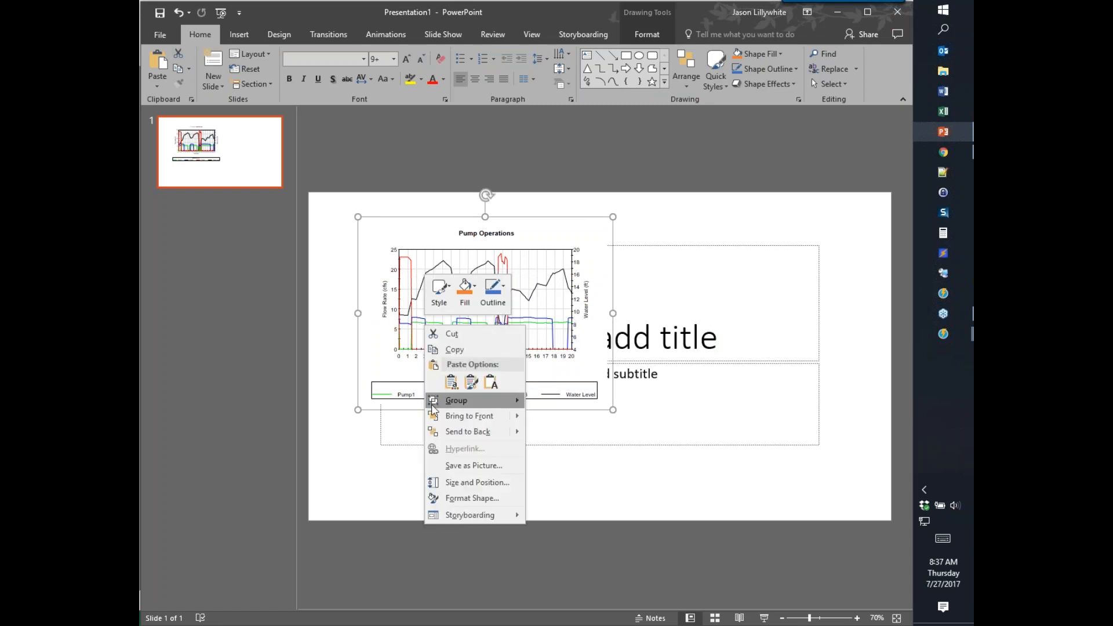
{"action": "mouse_move", "coordinate": [495, 406]}
{"action": "left_click", "coordinate": [560, 434]}
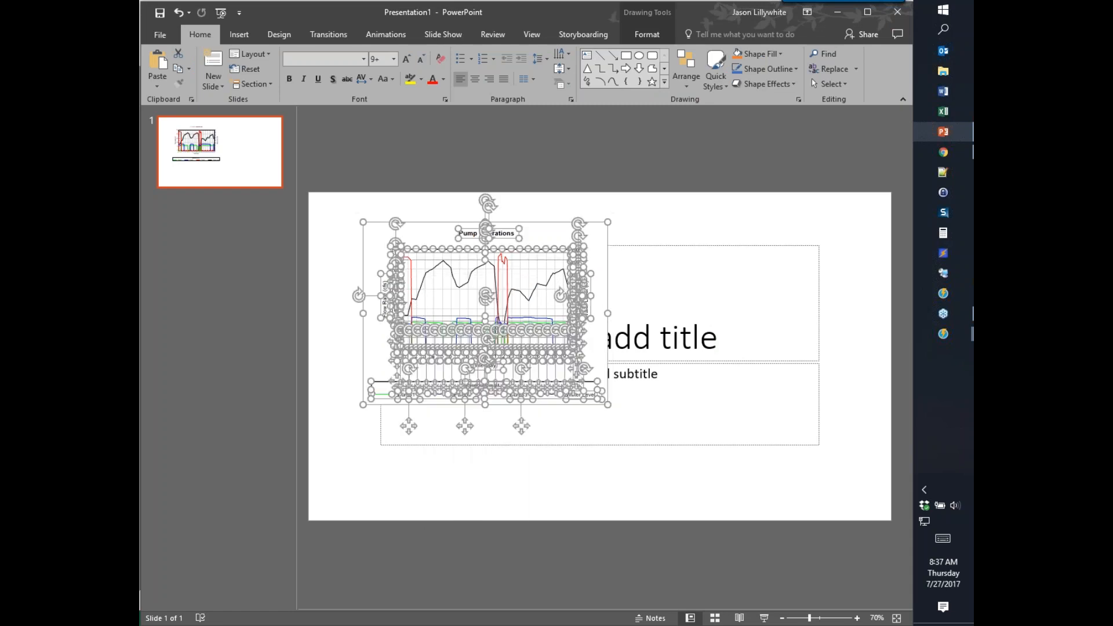
Delete the chart's background rectangle and the slide's empty title and subtitle placeholders.
{"action": "key", "text": "ctrl+z"}
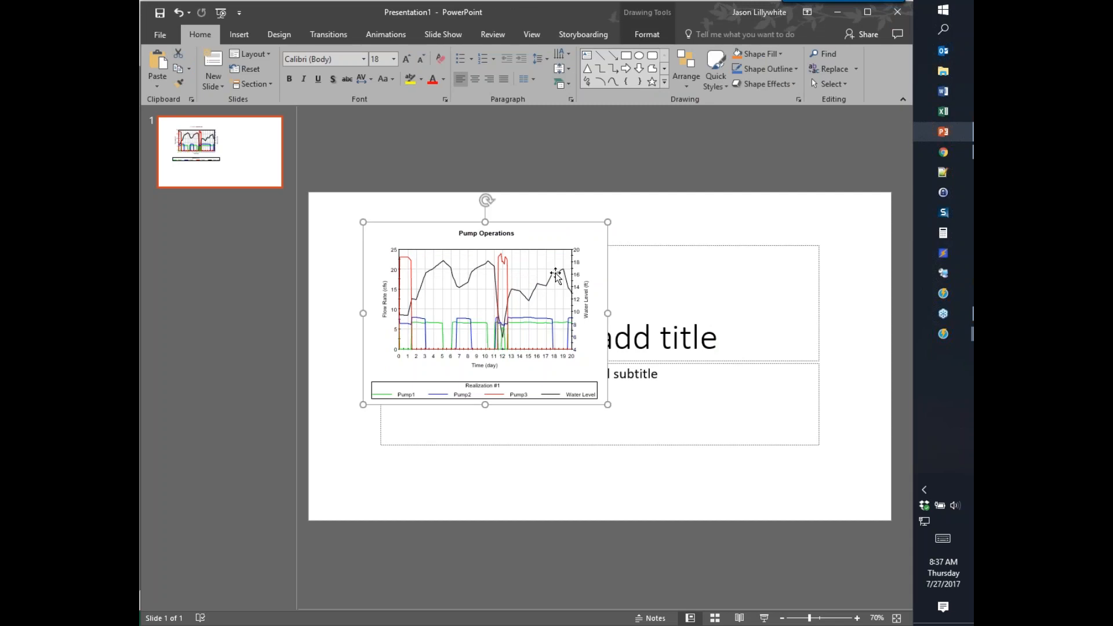
{"action": "key", "text": "ctrl+z"}
{"action": "left_click", "coordinate": [694, 246]}
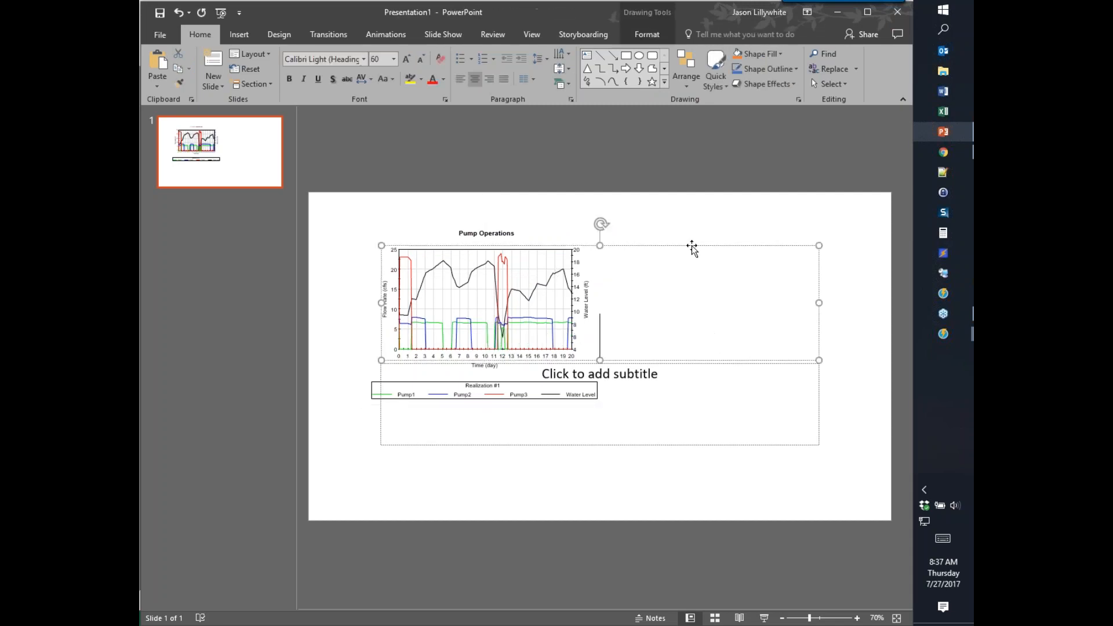
{"action": "key", "text": "Delete"}
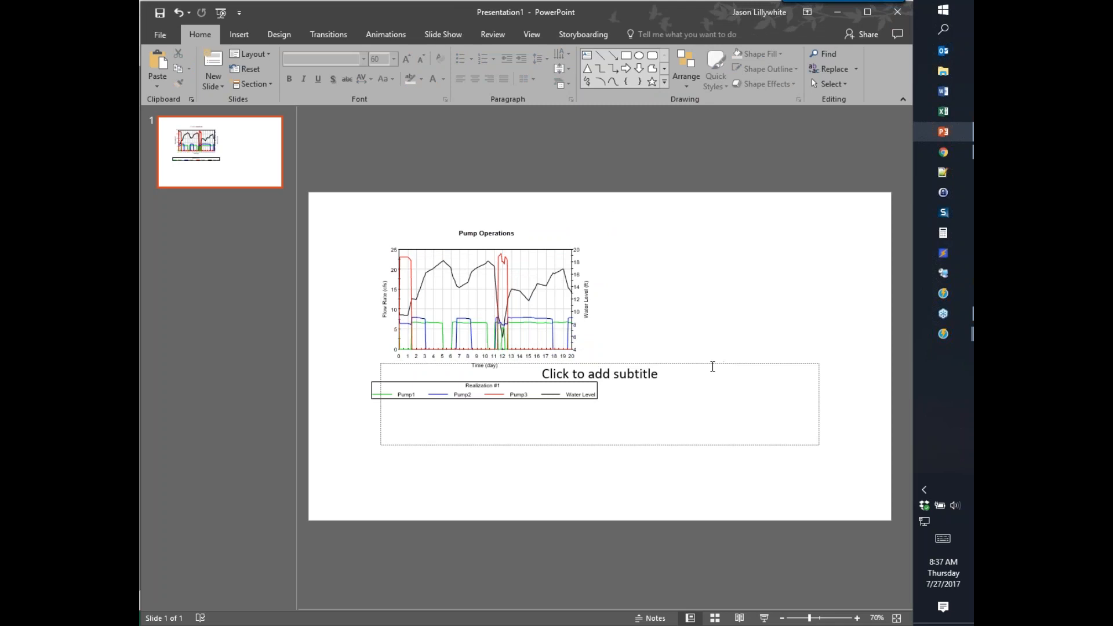
{"action": "left_click", "coordinate": [713, 366]}
{"action": "key", "text": "Delete"}
Change the time-axis label 17 to 22 on the ungrouped chart.
{"action": "left_click", "coordinate": [529, 357]}
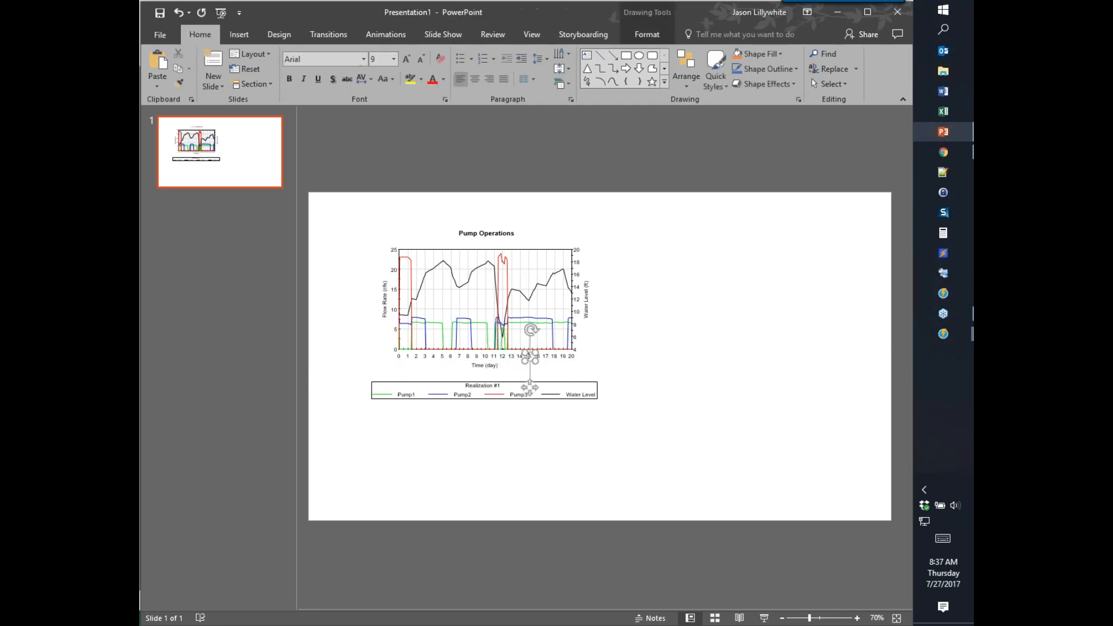
{"action": "scroll", "coordinate": [529, 387], "scroll_direction": "up", "scroll_amount": 5}
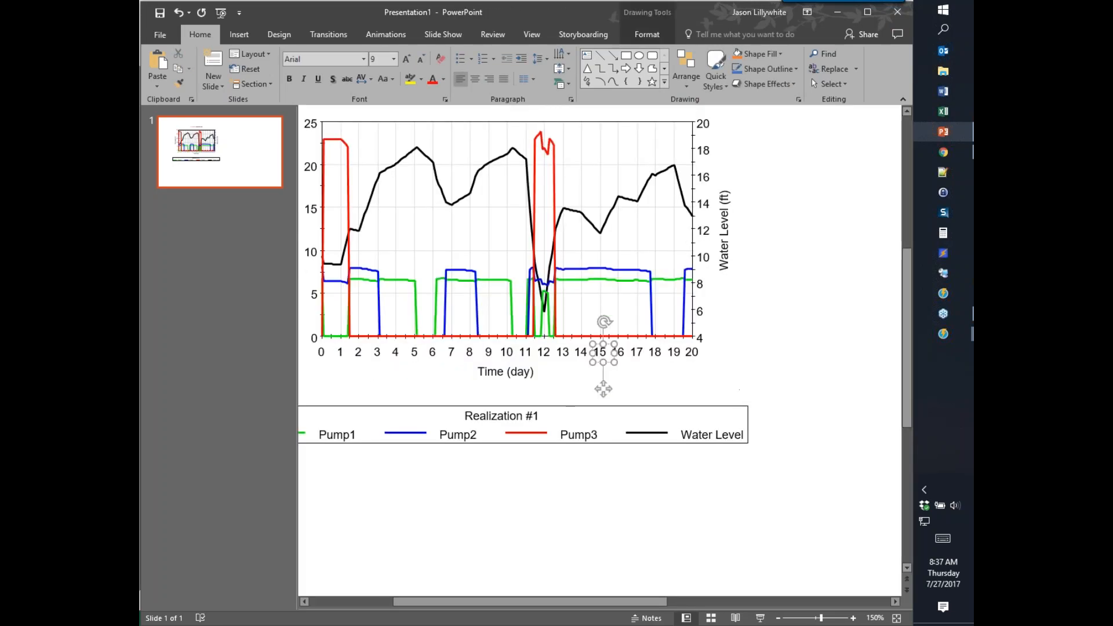
{"action": "double_click", "coordinate": [641, 352]}
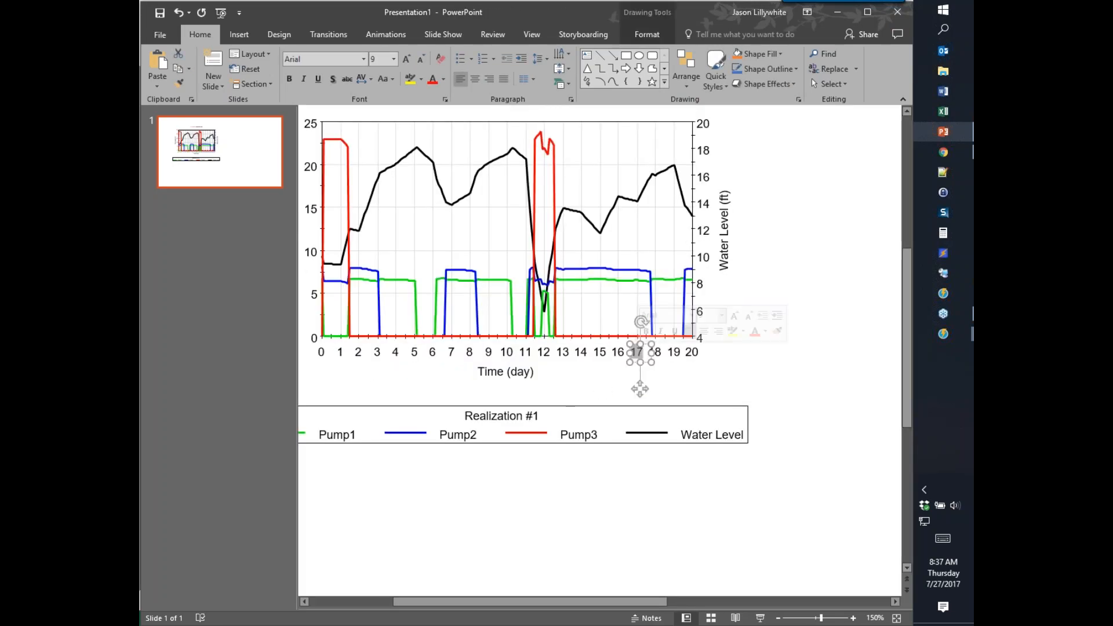
{"action": "type", "text": "22"}
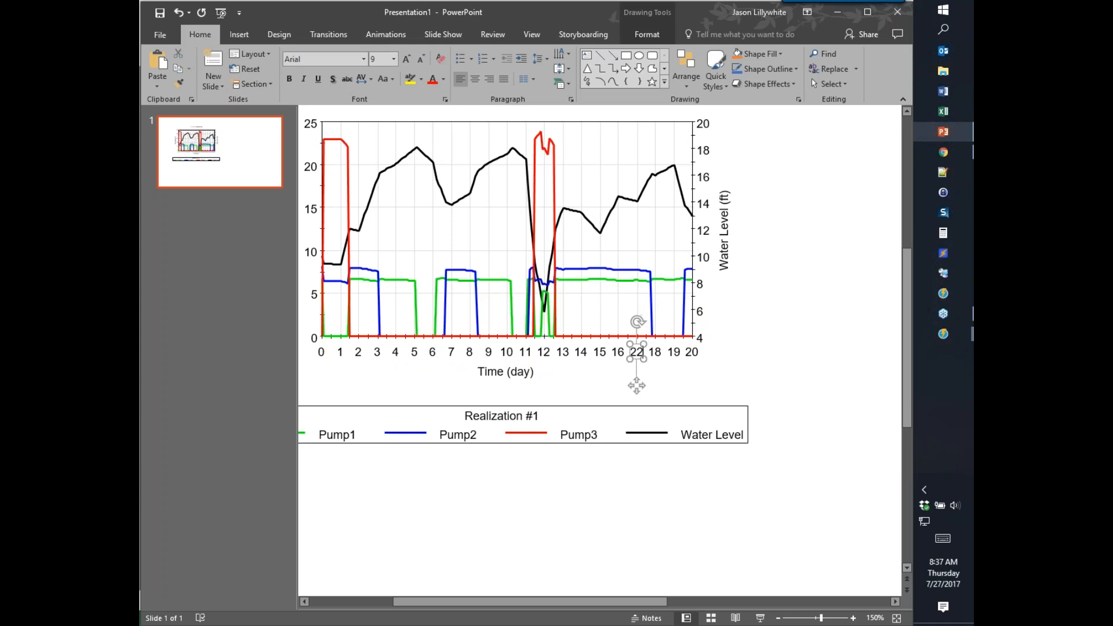
{"action": "left_click", "coordinate": [798, 395]}
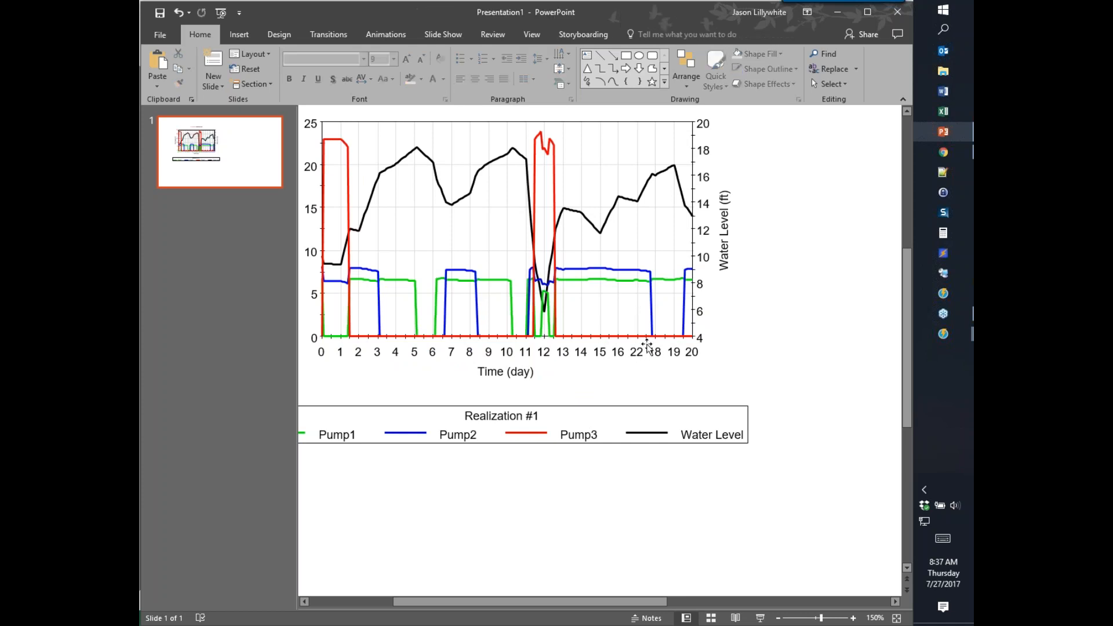
Cut the black Water Level line, delete all other shapes on the slide, and paste the line back alone.
{"action": "left_click", "coordinate": [634, 201]}
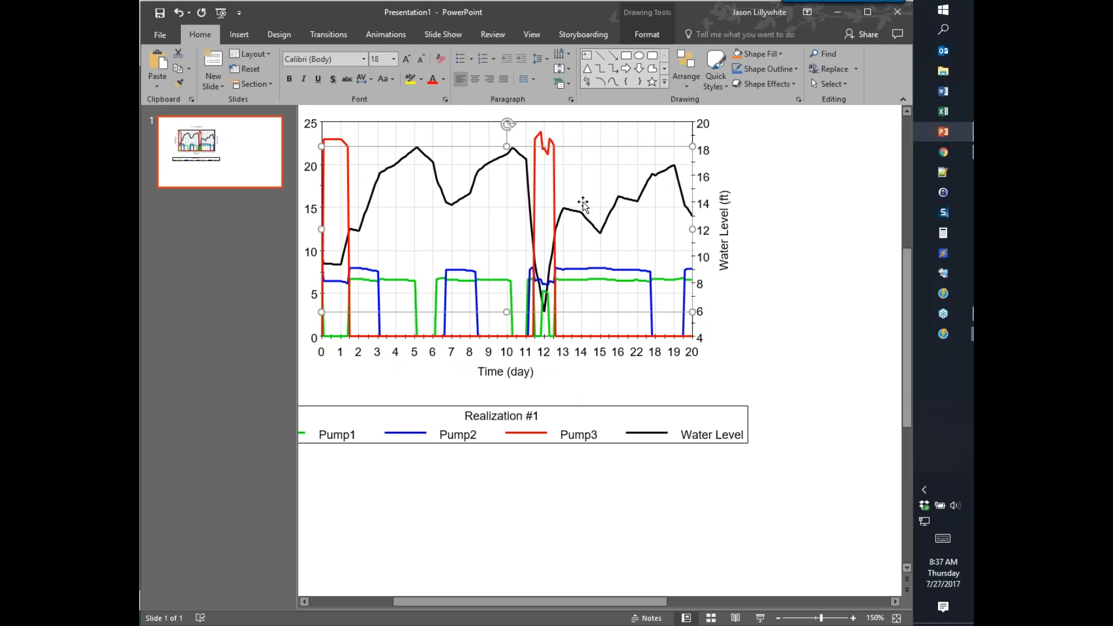
{"action": "key", "text": "Delete"}
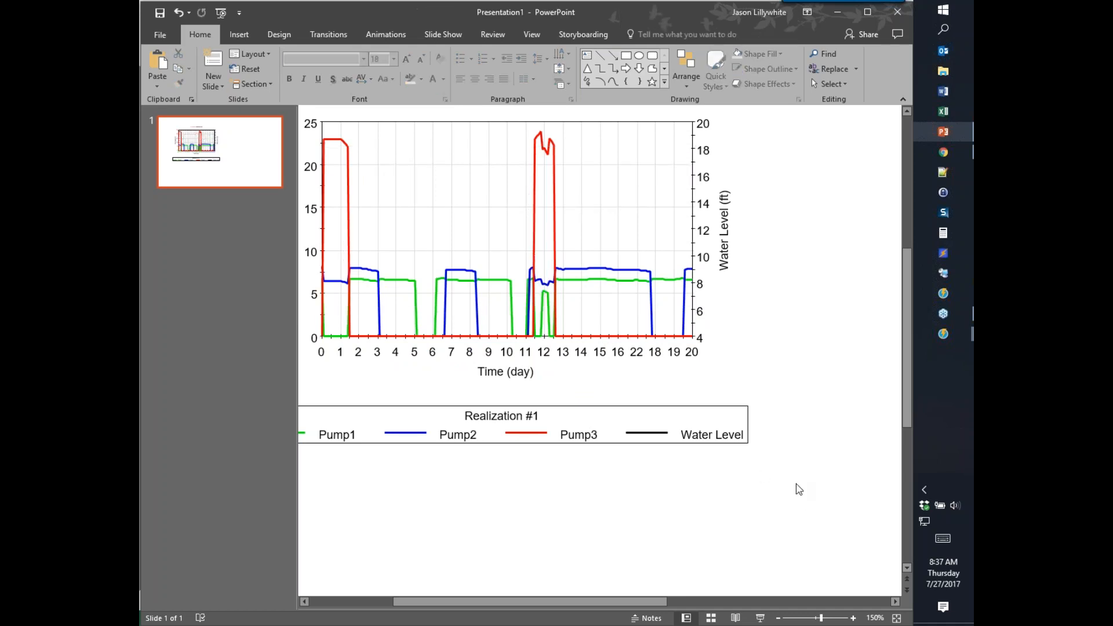
{"action": "key", "text": "ctrl+a"}
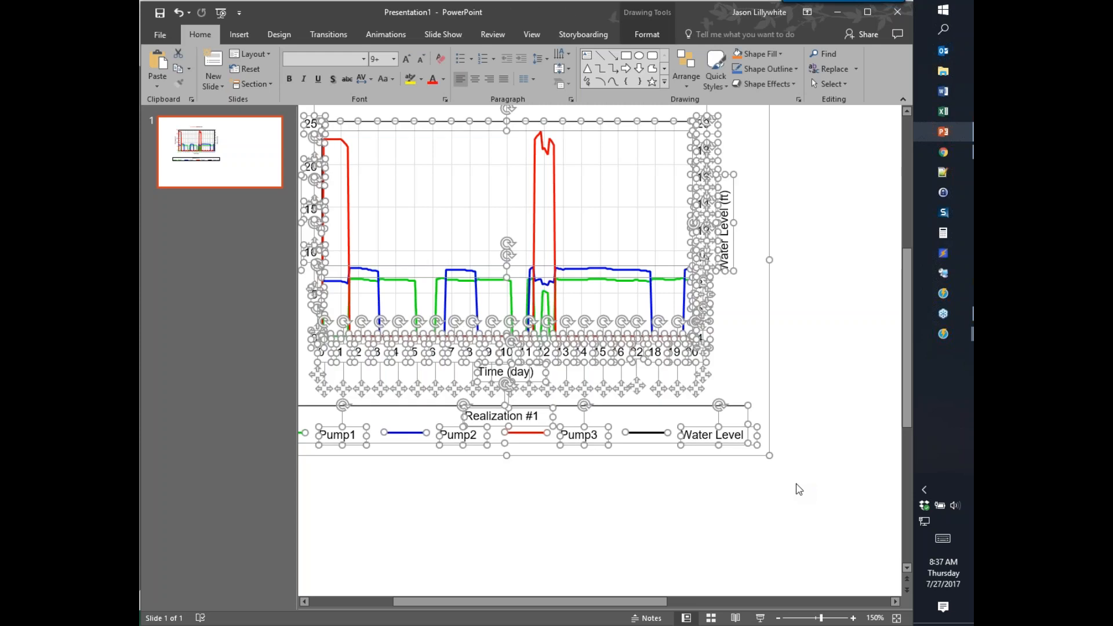
{"action": "key", "text": "Delete"}
{"action": "key", "text": "ctrl+v"}
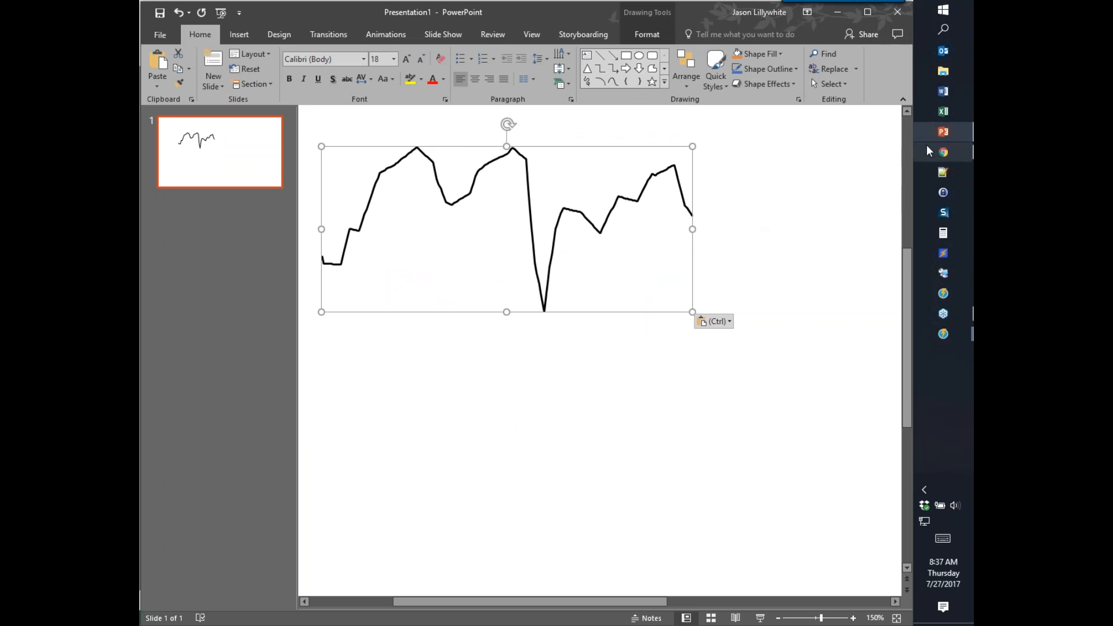
Switch to GoldSim, open the PumpFlow script's properties, and move the dialog clear of the element diagram.
{"action": "mouse_move", "coordinate": [927, 150]}
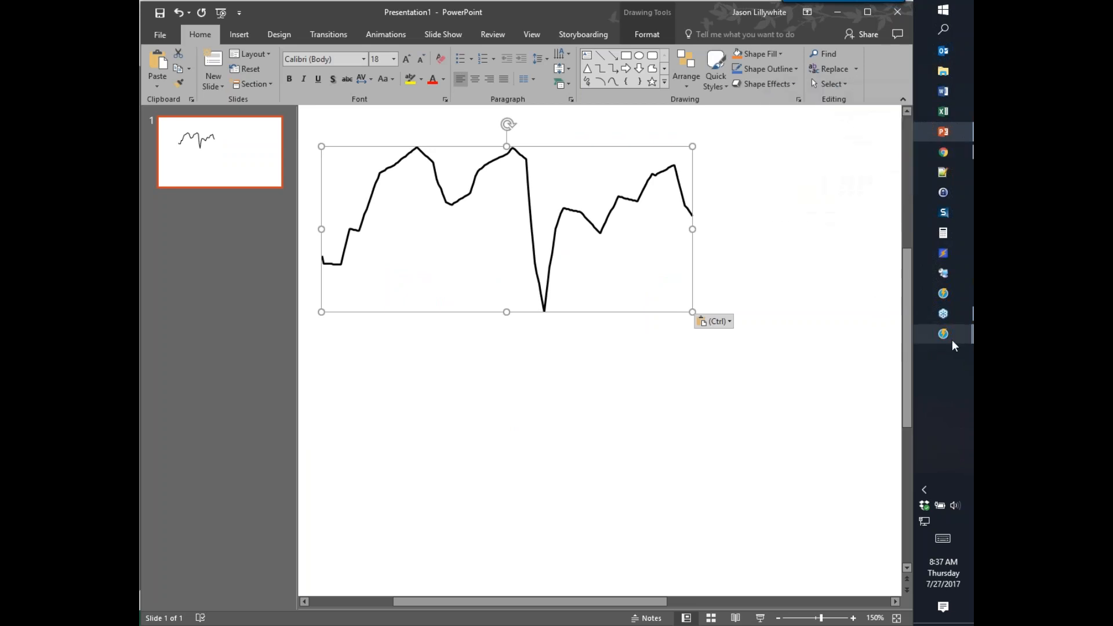
{"action": "mouse_move", "coordinate": [952, 339]}
{"action": "left_click", "coordinate": [823, 168]}
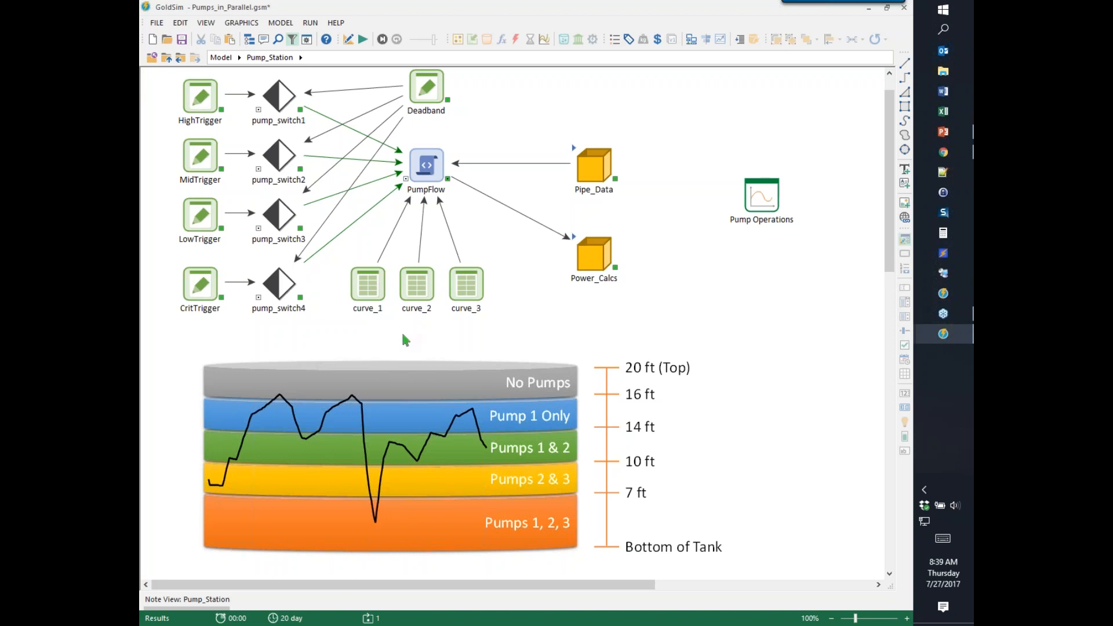
{"action": "left_click", "coordinate": [434, 157]}
{"action": "double_click", "coordinate": [434, 156]}
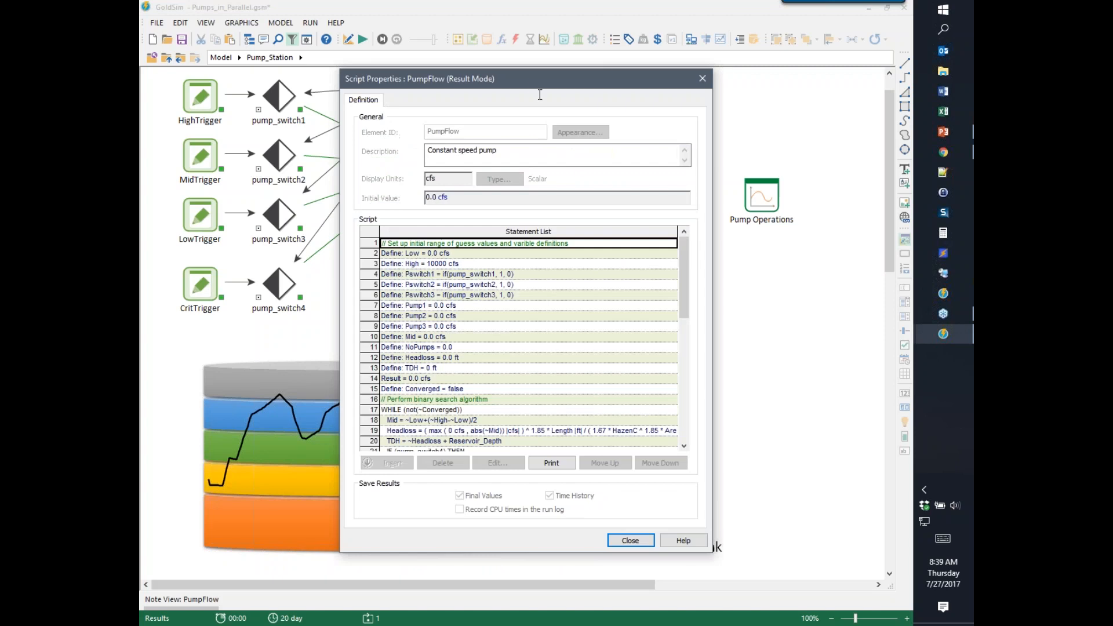
{"action": "left_click_drag", "start_coordinate": [530, 92], "coordinate": [682, 37]}
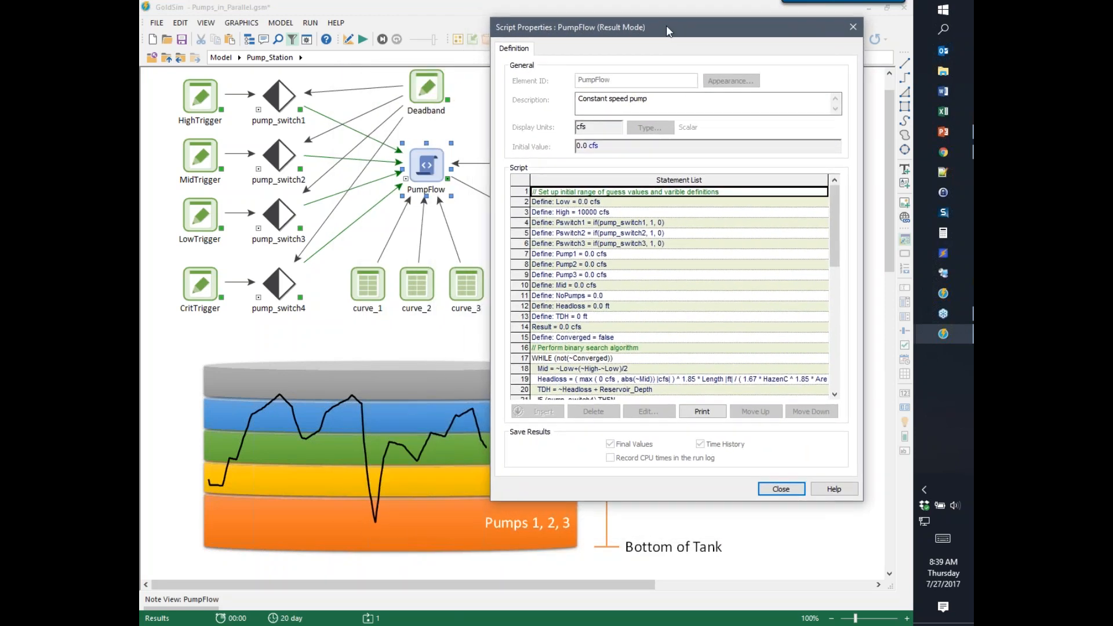
Examine the PumpFlow script's binary search loop, pump_switch conditions, curve lookups and Result sum, and close the properties.
{"action": "left_click", "coordinate": [595, 347]}
{"action": "scroll", "coordinate": [596, 350], "scroll_direction": "down", "scroll_amount": 1}
{"action": "mouse_move", "coordinate": [572, 364]}
{"action": "scroll", "coordinate": [573, 371], "scroll_direction": "down", "scroll_amount": 1}
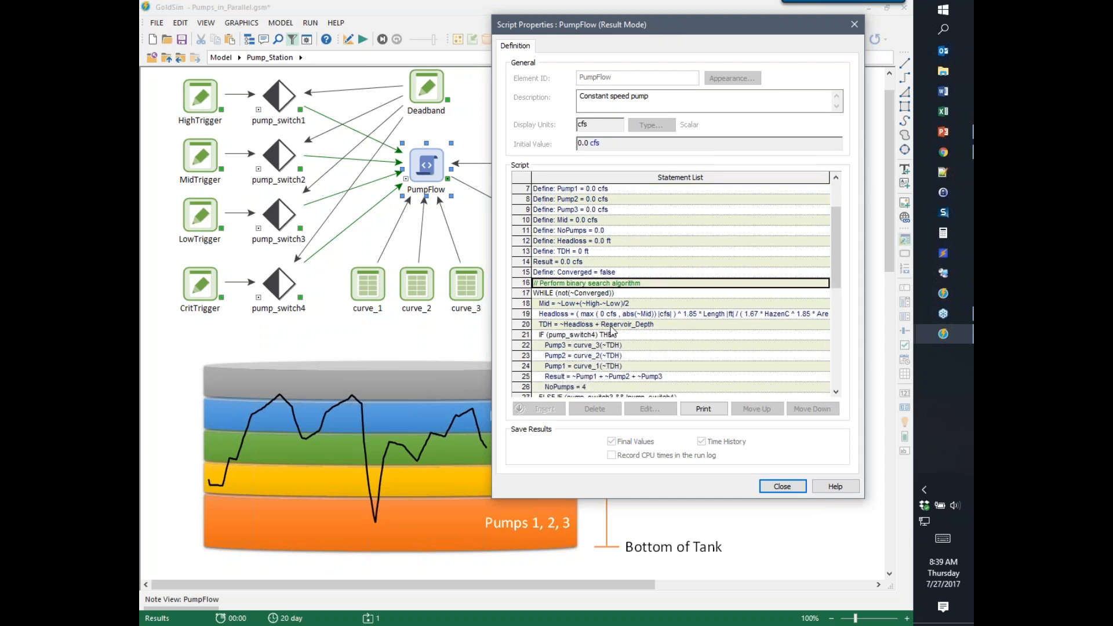
{"action": "mouse_move", "coordinate": [548, 341]}
{"action": "scroll", "coordinate": [614, 287], "scroll_direction": "down", "scroll_amount": 1}
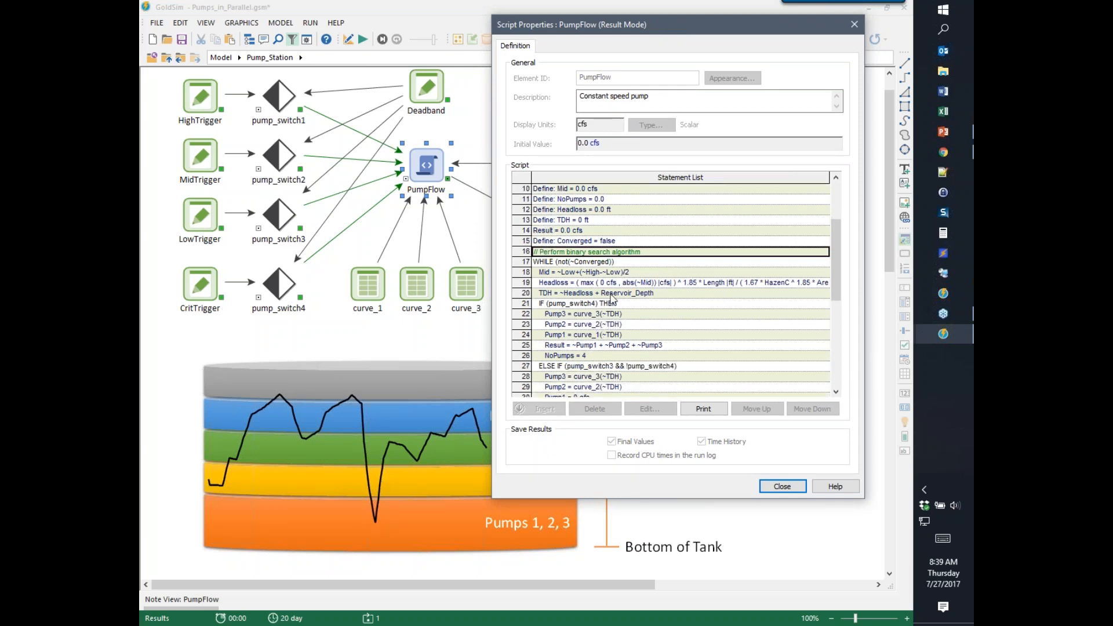
{"action": "mouse_move", "coordinate": [574, 309]}
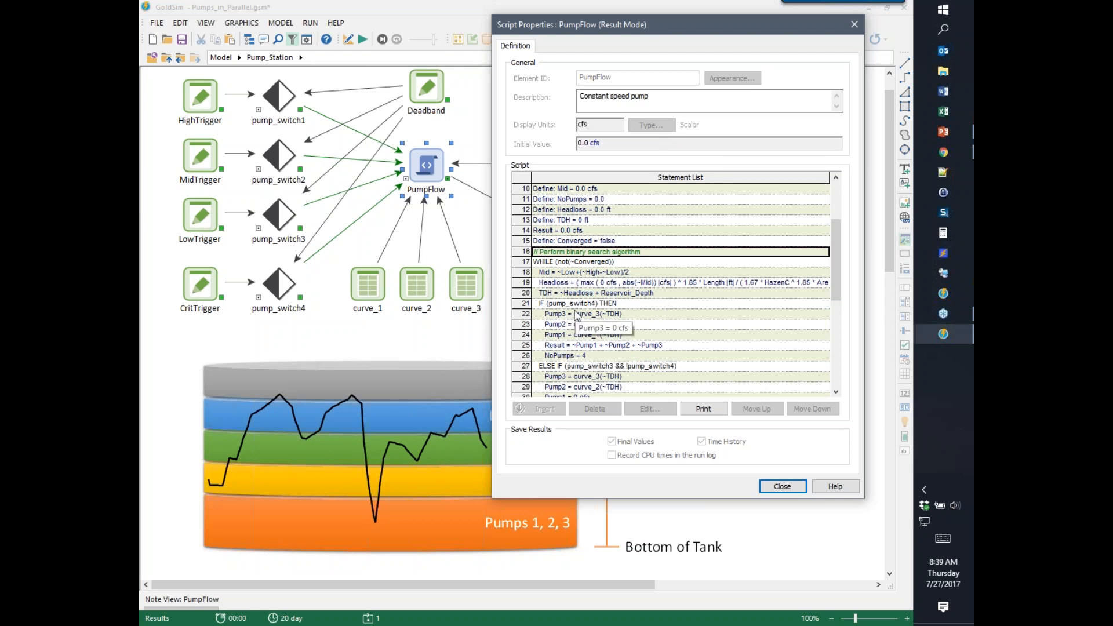
{"action": "left_click", "coordinate": [577, 315]}
{"action": "key", "text": "Up"}
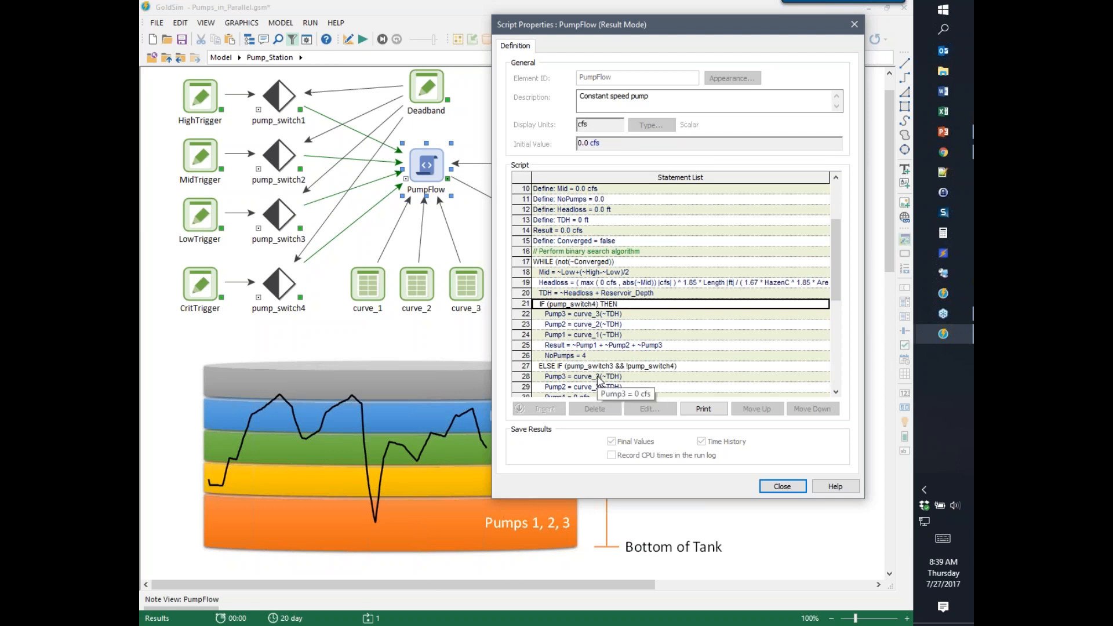
{"action": "left_click", "coordinate": [560, 347]}
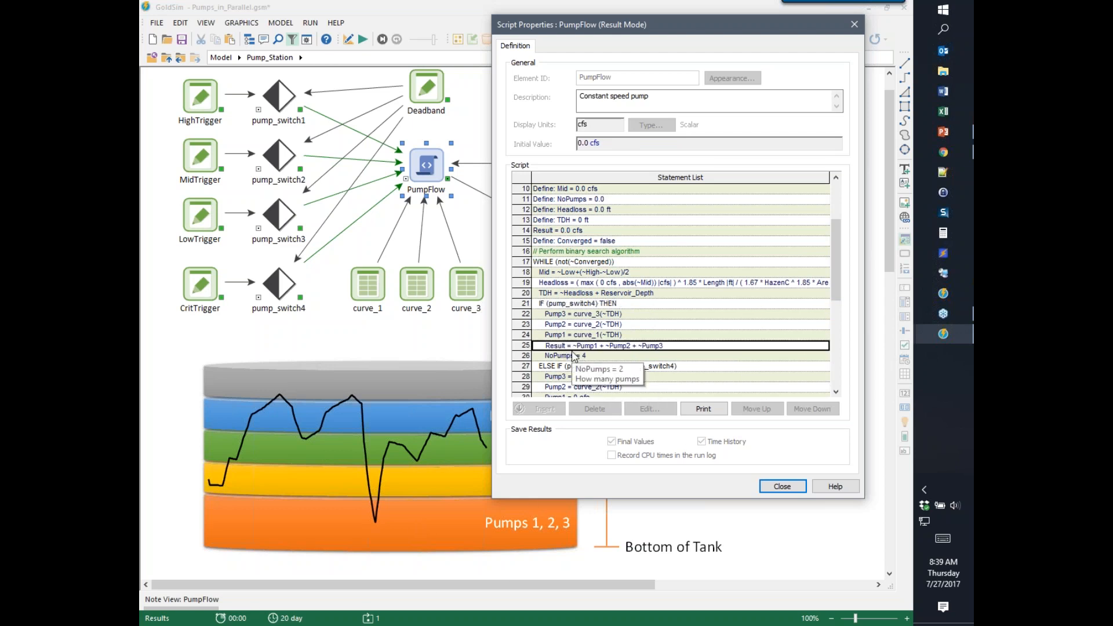
{"action": "mouse_move", "coordinate": [592, 350]}
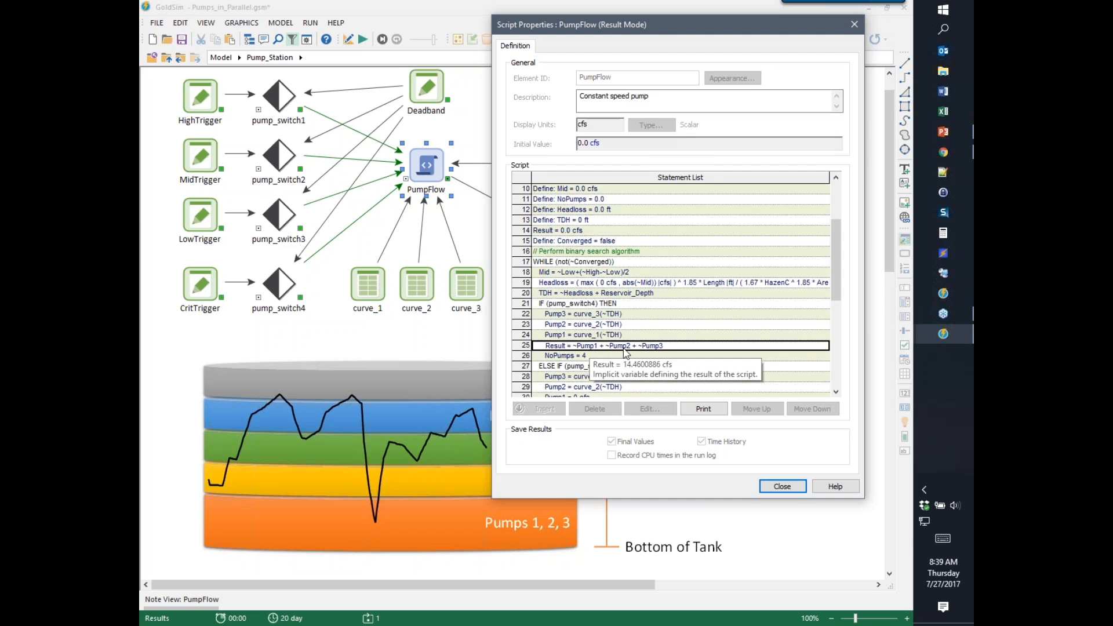
{"action": "mouse_move", "coordinate": [658, 355]}
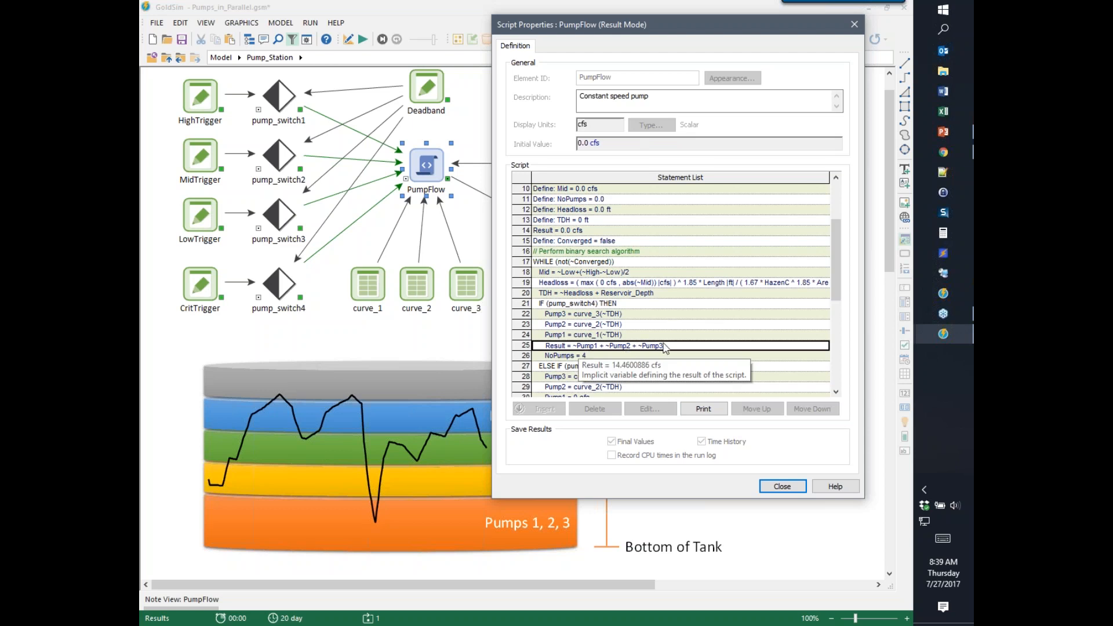
{"action": "mouse_move", "coordinate": [557, 318]}
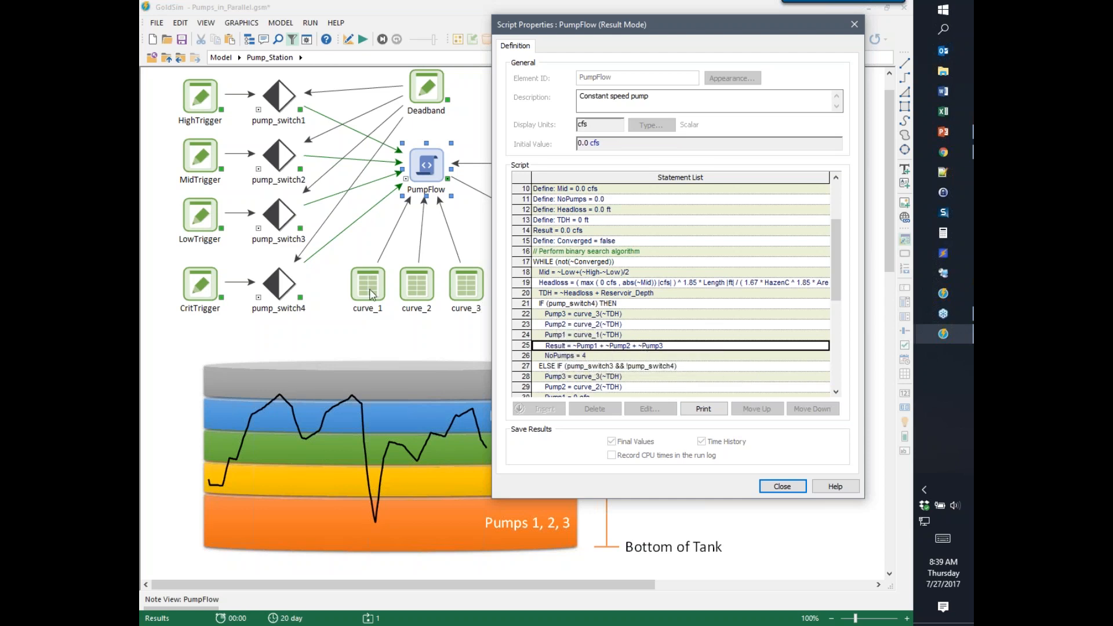
{"action": "left_click", "coordinate": [782, 487]}
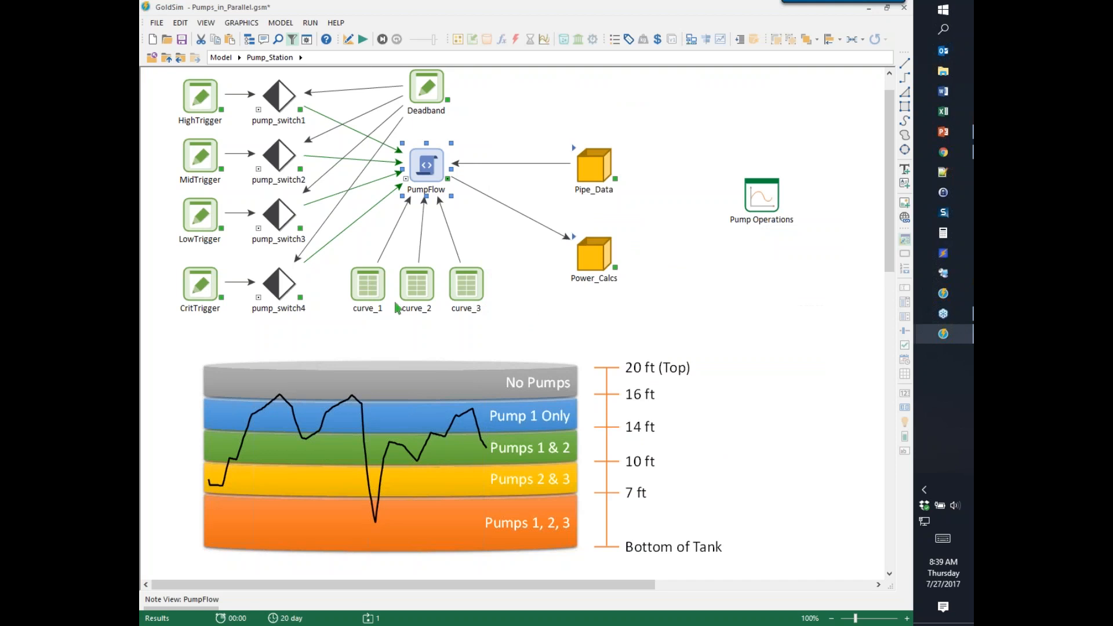
Open the curve_1 lookup table, inspect its head and flow data, and close the table and its properties.
{"action": "left_click", "coordinate": [366, 289]}
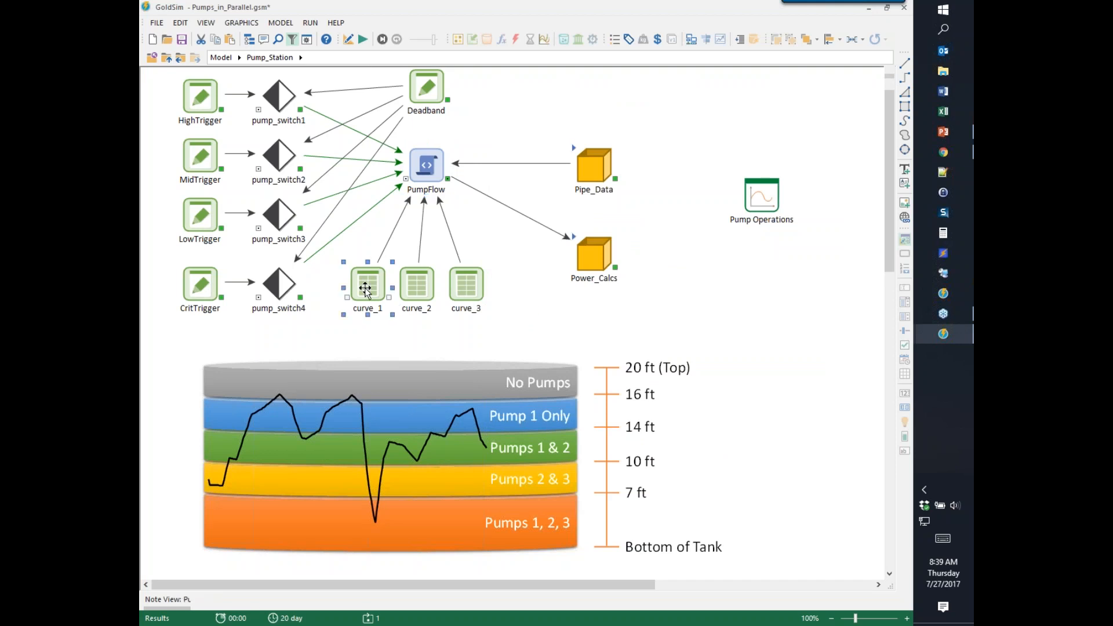
{"action": "double_click", "coordinate": [366, 289]}
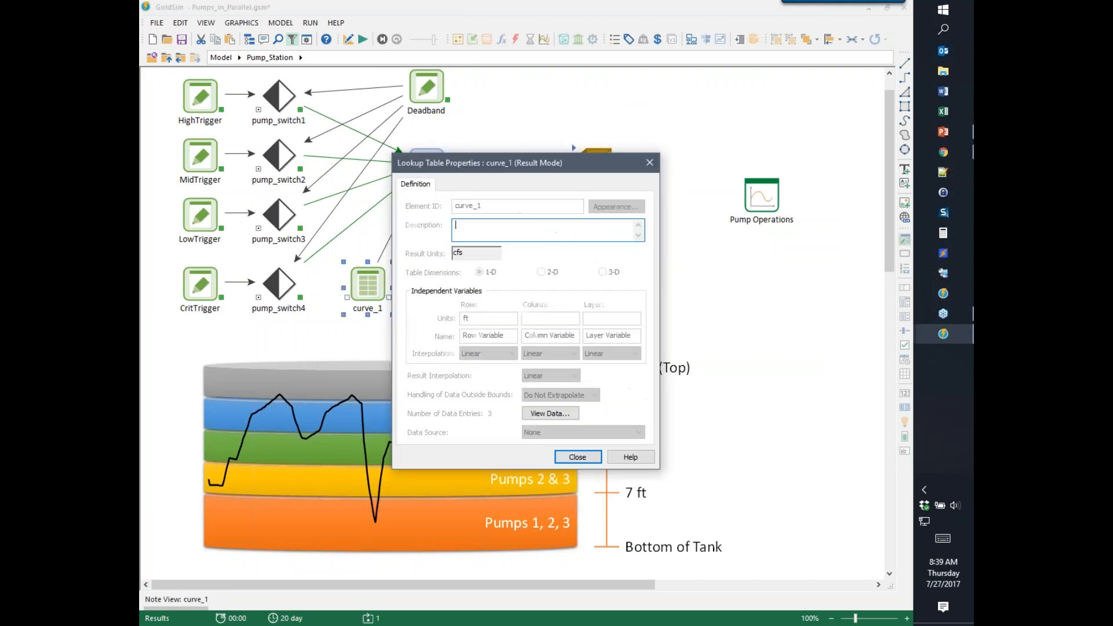
{"action": "left_click", "coordinate": [555, 414]}
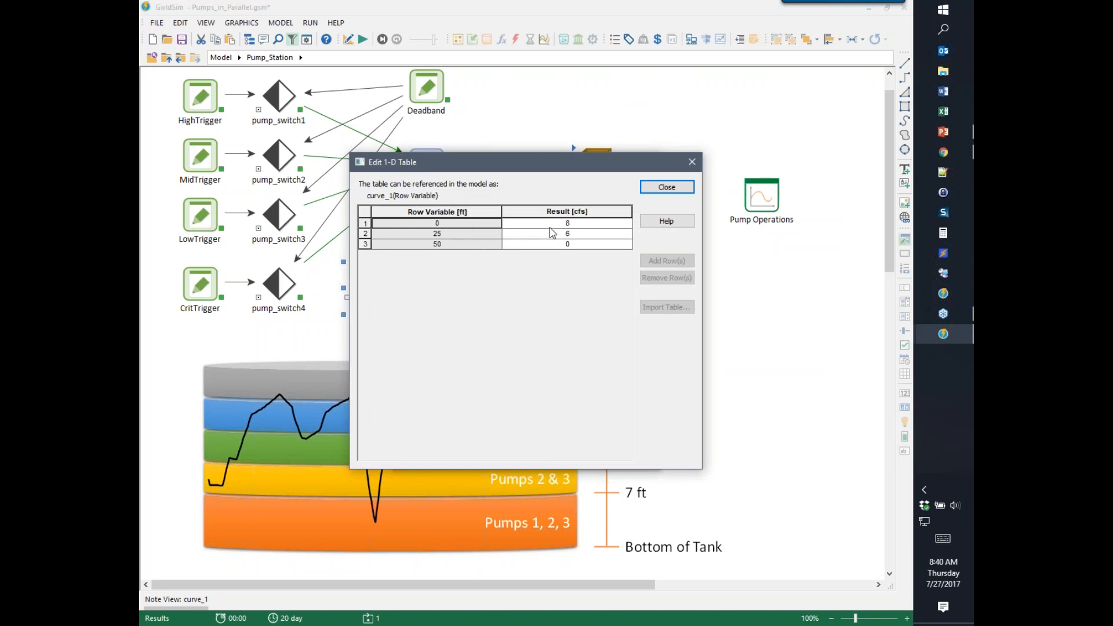
{"action": "left_click", "coordinate": [569, 233]}
{"action": "type", "text": "6"}
{"action": "left_click", "coordinate": [667, 187]}
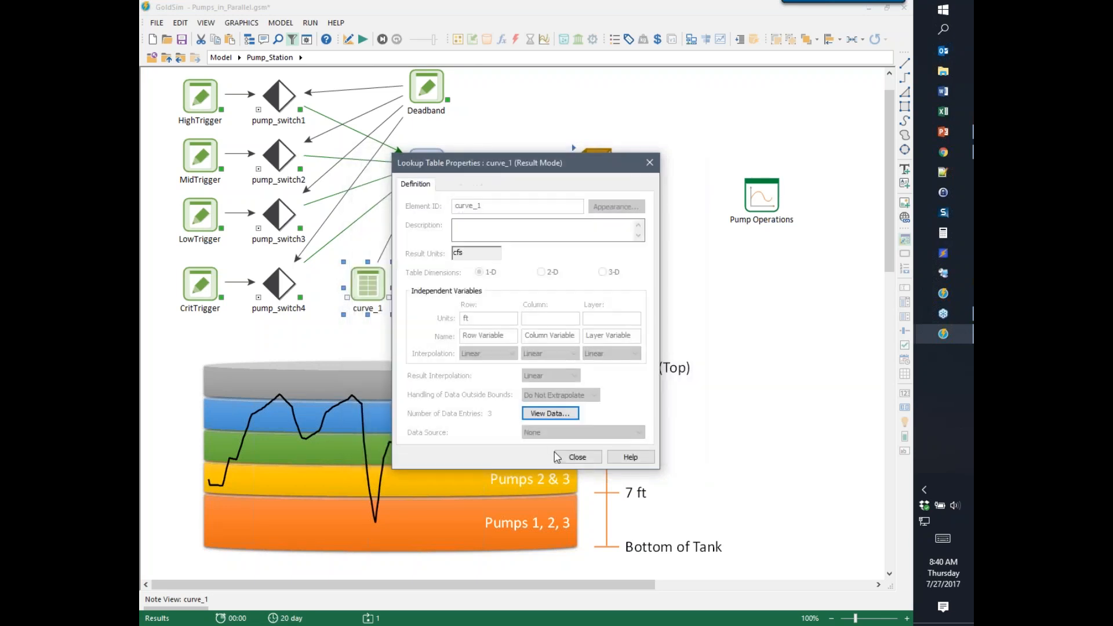
{"action": "left_click", "coordinate": [575, 455]}
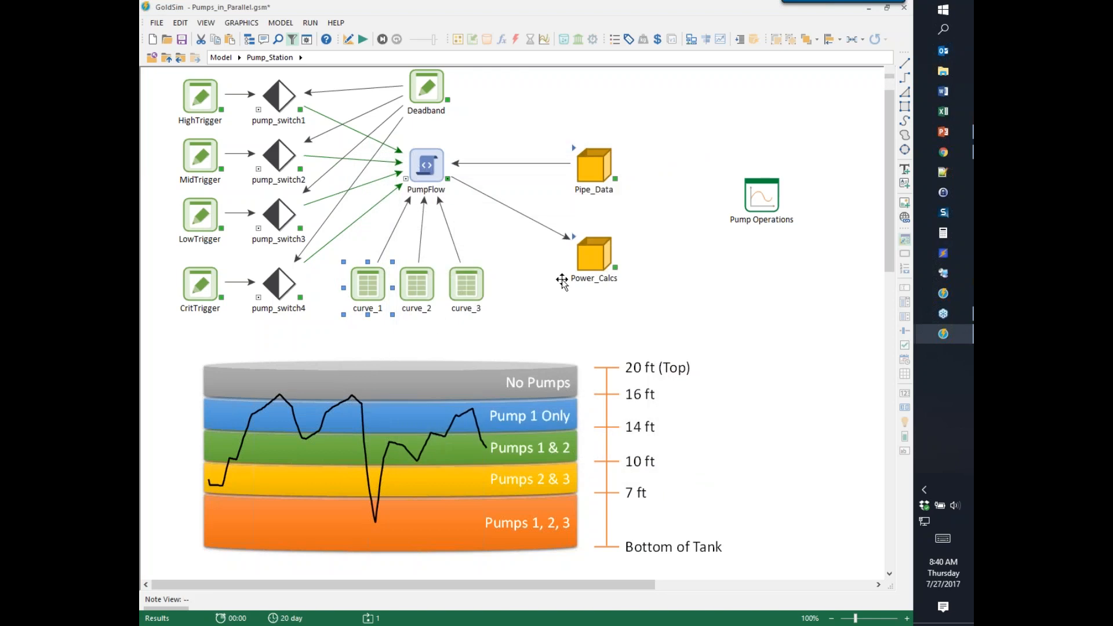
{"action": "left_click", "coordinate": [491, 222]}
Reopen the PumpFlow script and review its pump_switch conditions with the dialog moved beside the tank diagram.
{"action": "left_click", "coordinate": [436, 194]}
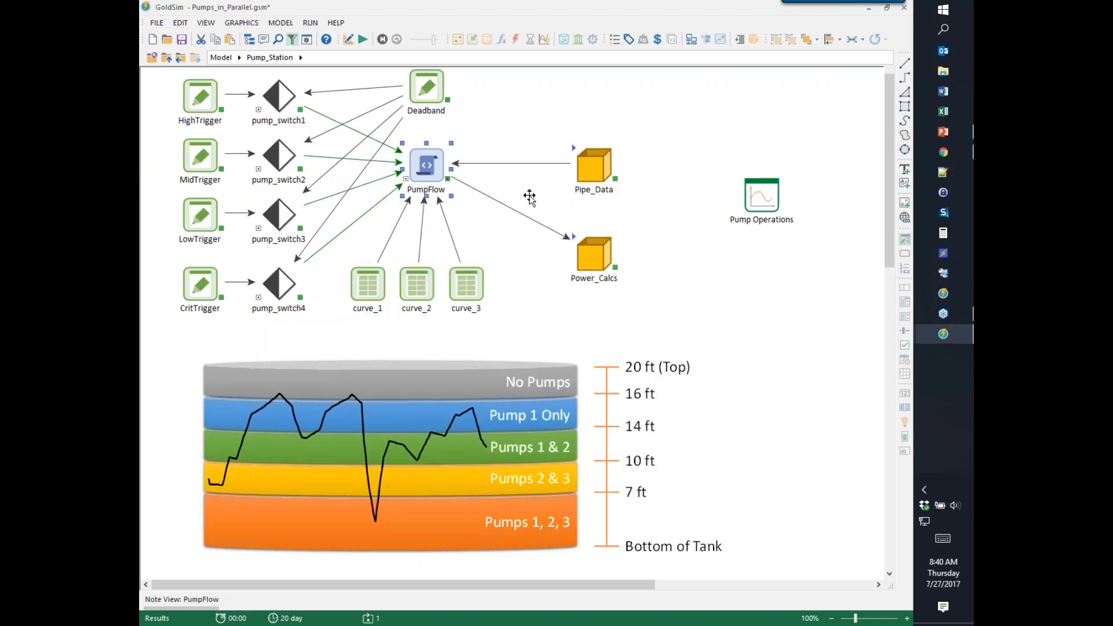
{"action": "double_click", "coordinate": [427, 165]}
{"action": "left_click_drag", "start_coordinate": [683, 275], "coordinate": [681, 325]}
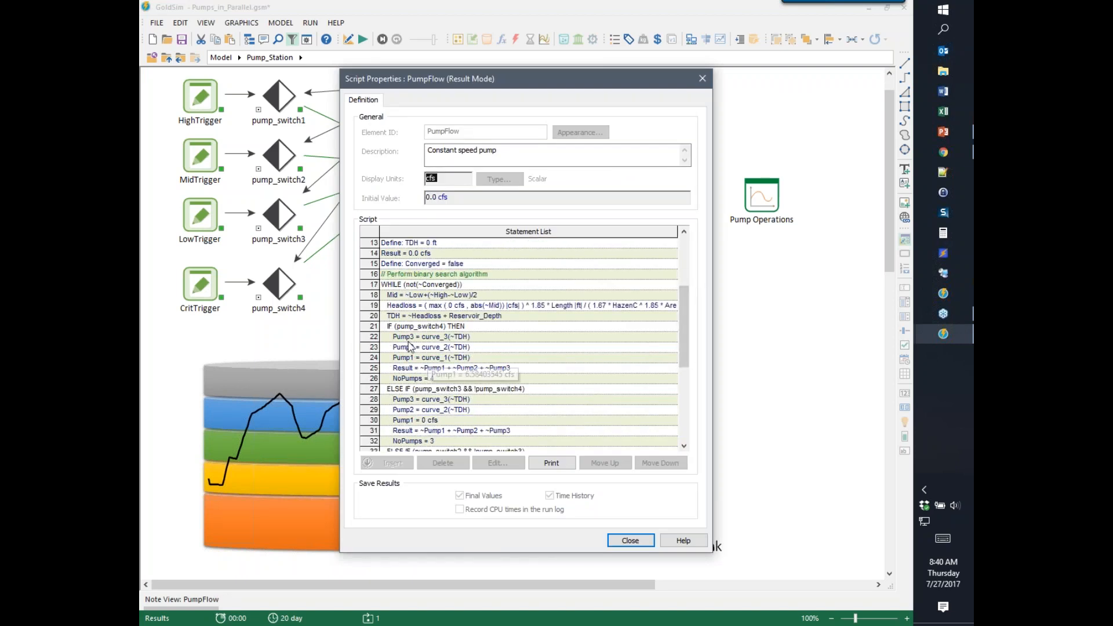
{"action": "left_click_drag", "start_coordinate": [539, 84], "coordinate": [694, 44]}
{"action": "mouse_move", "coordinate": [600, 301]}
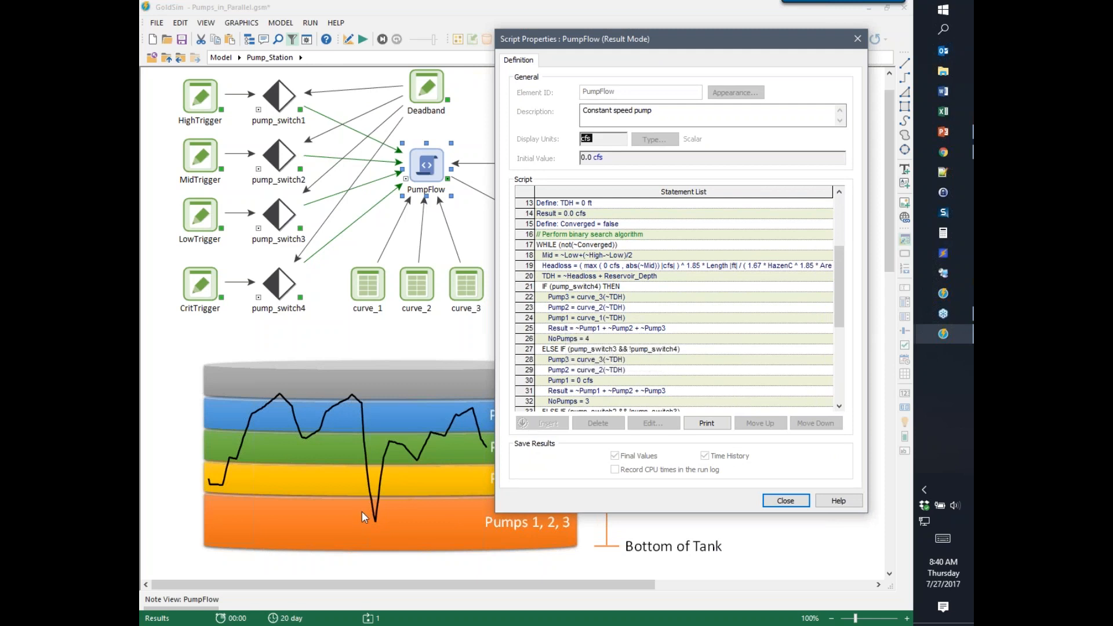
Close the PumpFlow script, open pump_switch4's properties, and inspect the trigger that sets its status to TRUE.
{"action": "left_click", "coordinate": [554, 287]}
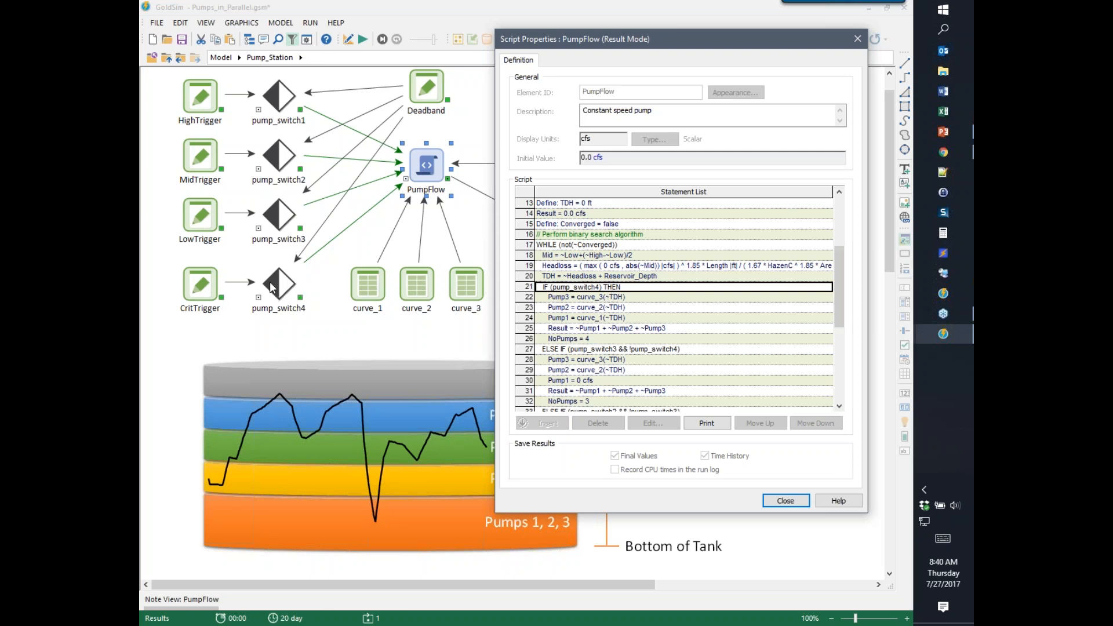
{"action": "left_click", "coordinate": [786, 501]}
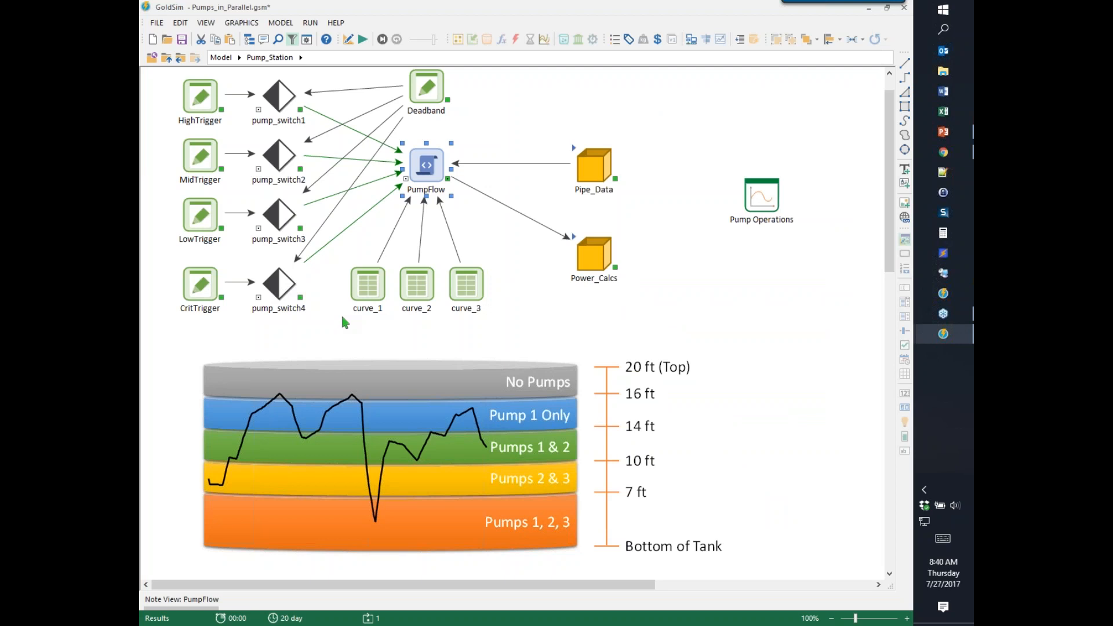
{"action": "left_click", "coordinate": [280, 290]}
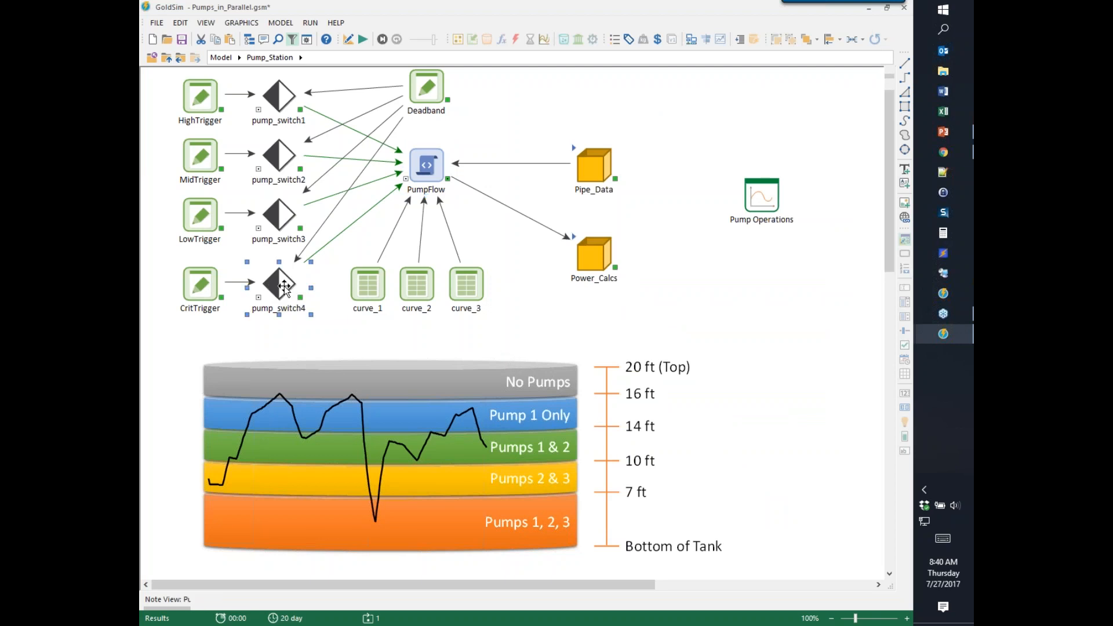
{"action": "double_click", "coordinate": [284, 287]}
{"action": "left_click", "coordinate": [597, 327]}
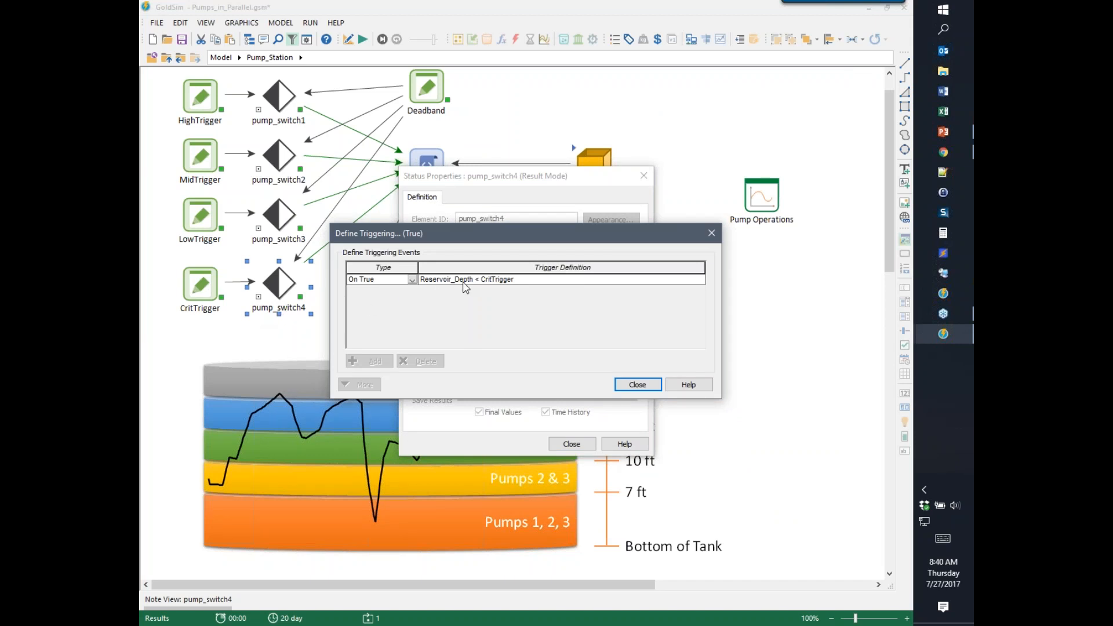
{"action": "mouse_move", "coordinate": [483, 288]}
{"action": "left_click", "coordinate": [638, 385]}
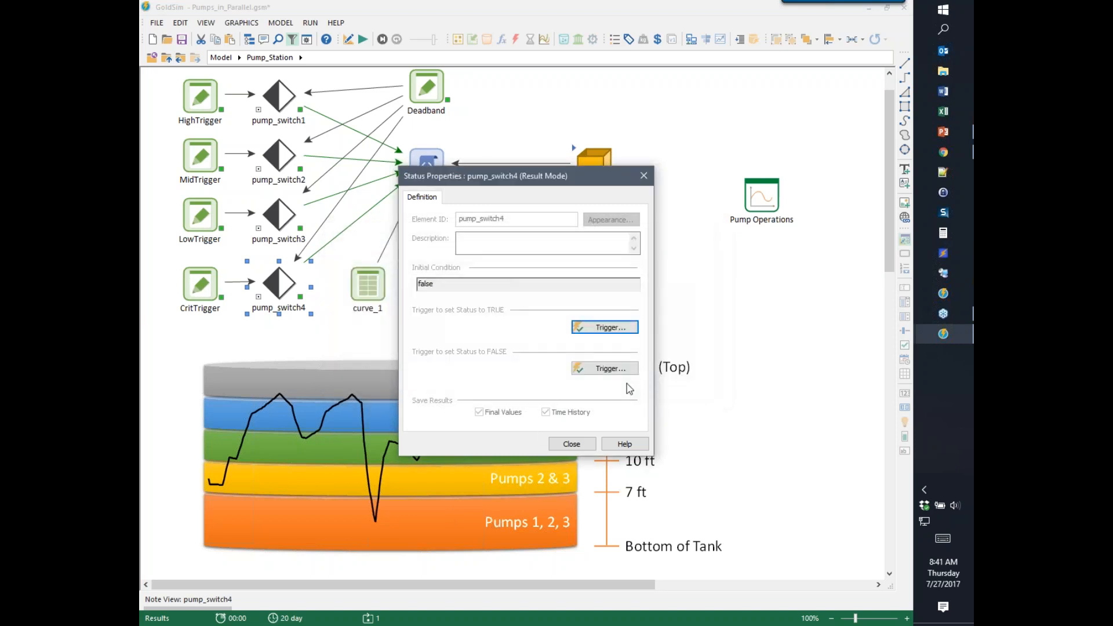
Inspect the trigger that sets pump_switch4 to FALSE, and close its properties.
{"action": "left_click", "coordinate": [615, 371]}
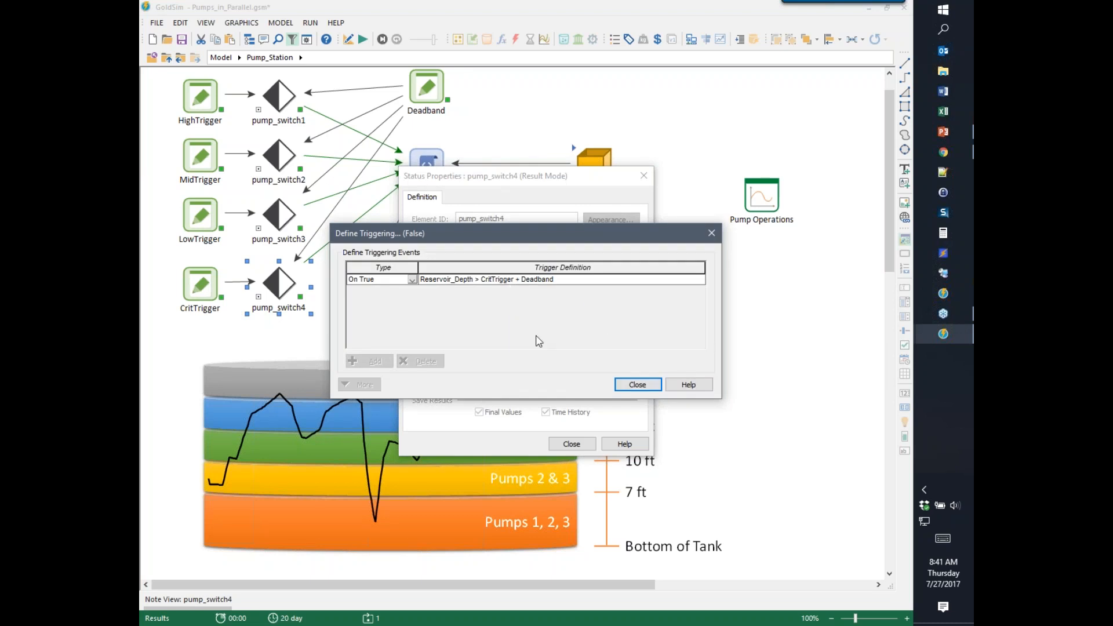
{"action": "left_click", "coordinate": [636, 384]}
{"action": "left_click", "coordinate": [571, 444]}
{"action": "mouse_move", "coordinate": [421, 76]}
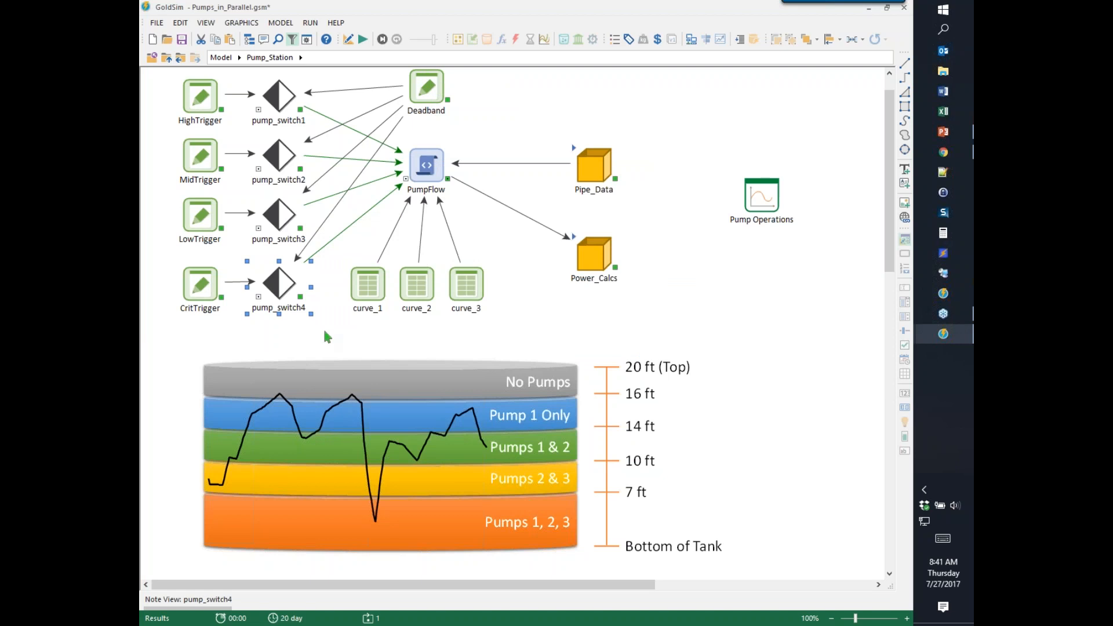
Reopen the PumpFlow script, review its pump_switch4 and pump_switch3 branches, and move the dialog clear of the element diagram.
{"action": "left_click", "coordinate": [426, 166]}
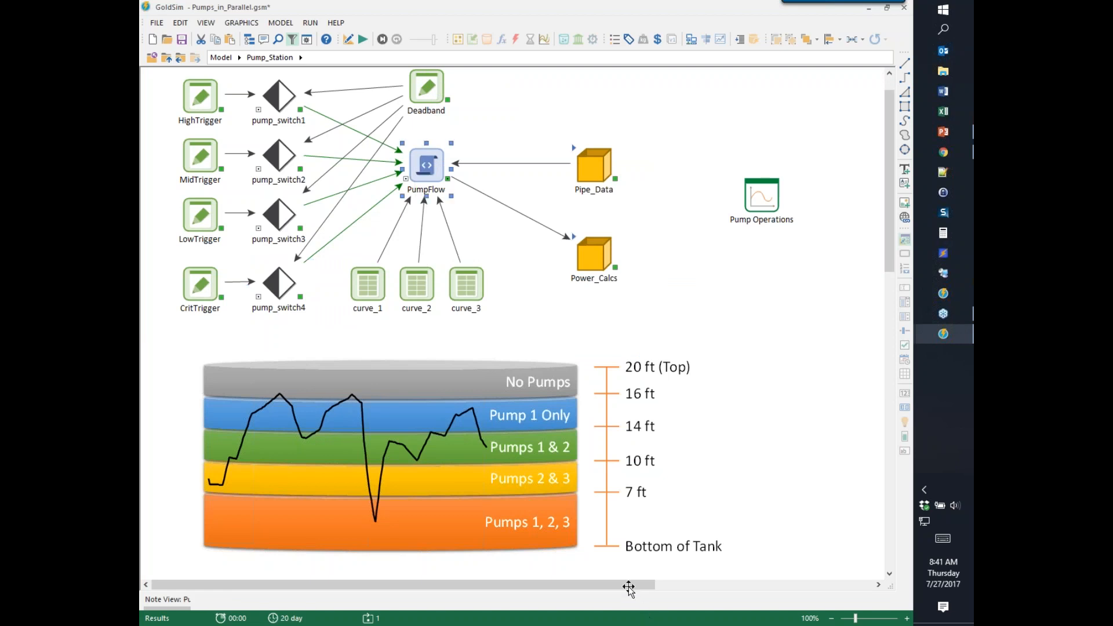
{"action": "key", "text": "Return"}
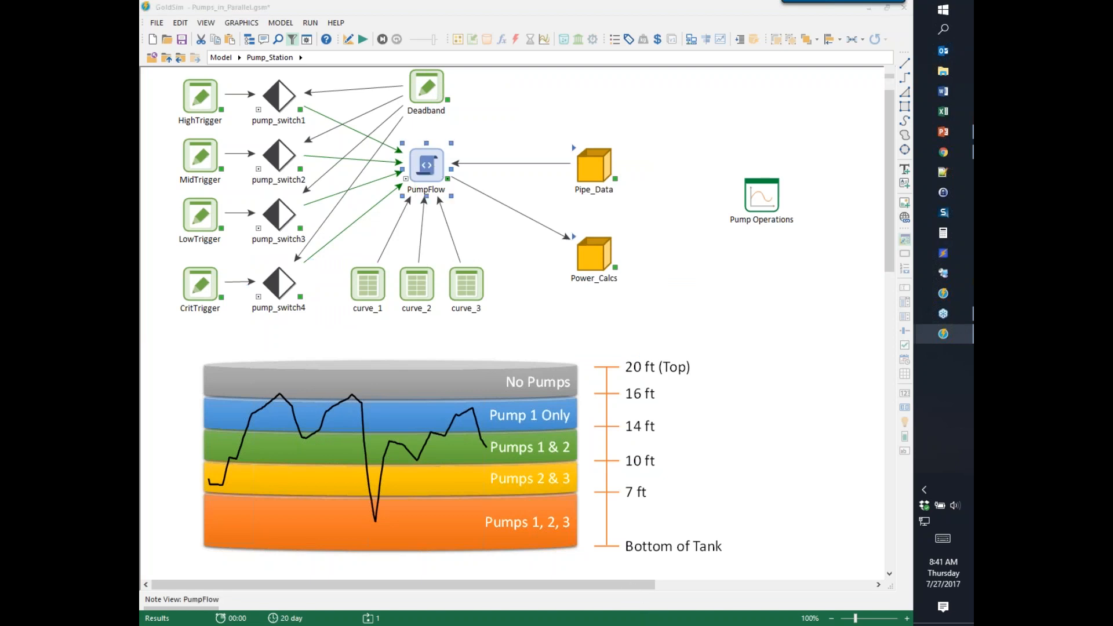
{"action": "left_click_drag", "start_coordinate": [683, 278], "coordinate": [686, 355]}
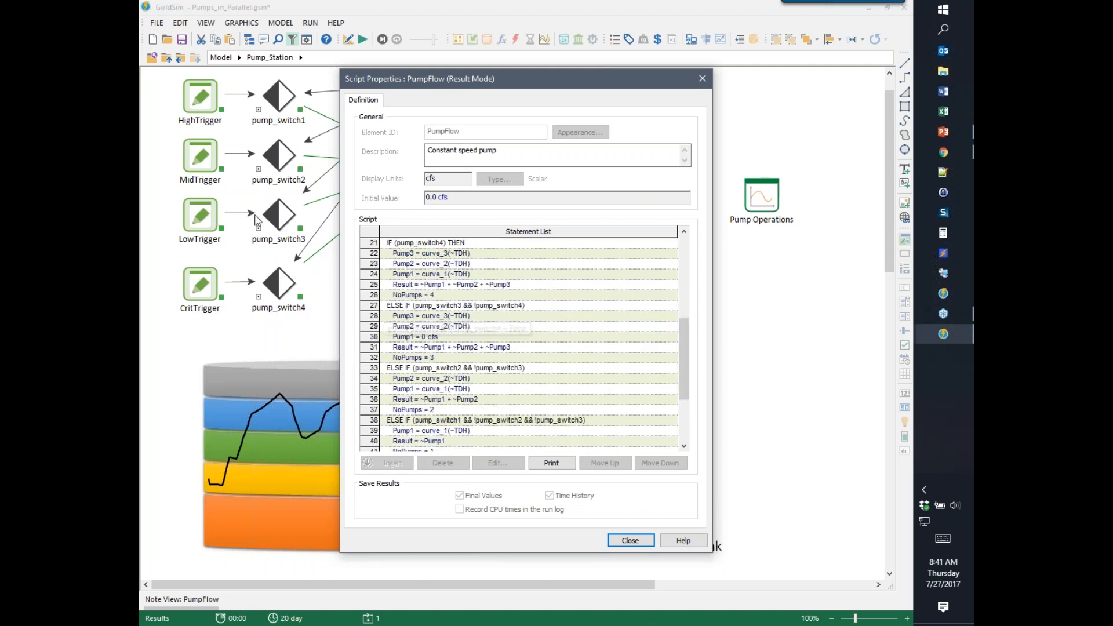
{"action": "mouse_move", "coordinate": [423, 313]}
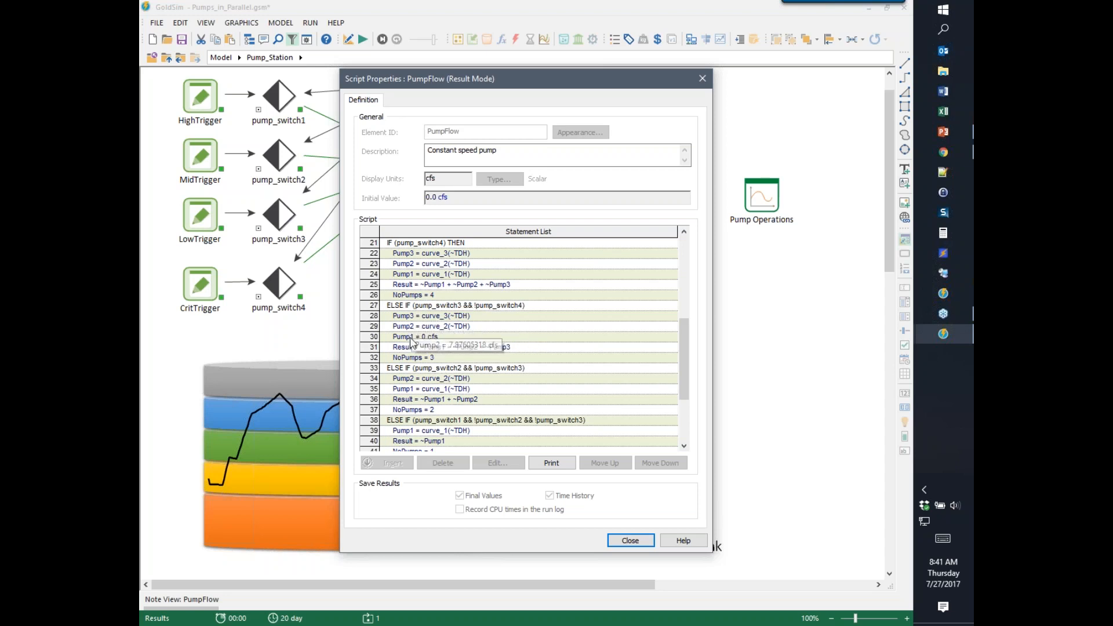
{"action": "left_click_drag", "start_coordinate": [458, 76], "coordinate": [211, 50]}
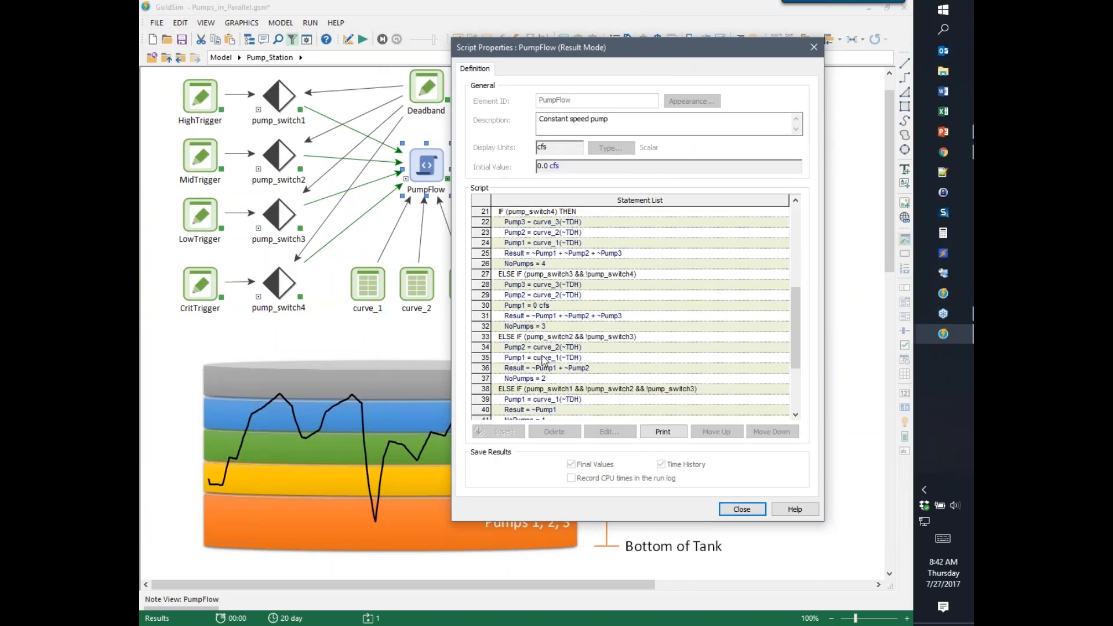
Examine the Result sums and NoPumps assignments in the script's pump_switch3, pump_switch2 and pump_switch1 branches.
{"action": "mouse_move", "coordinate": [523, 353]}
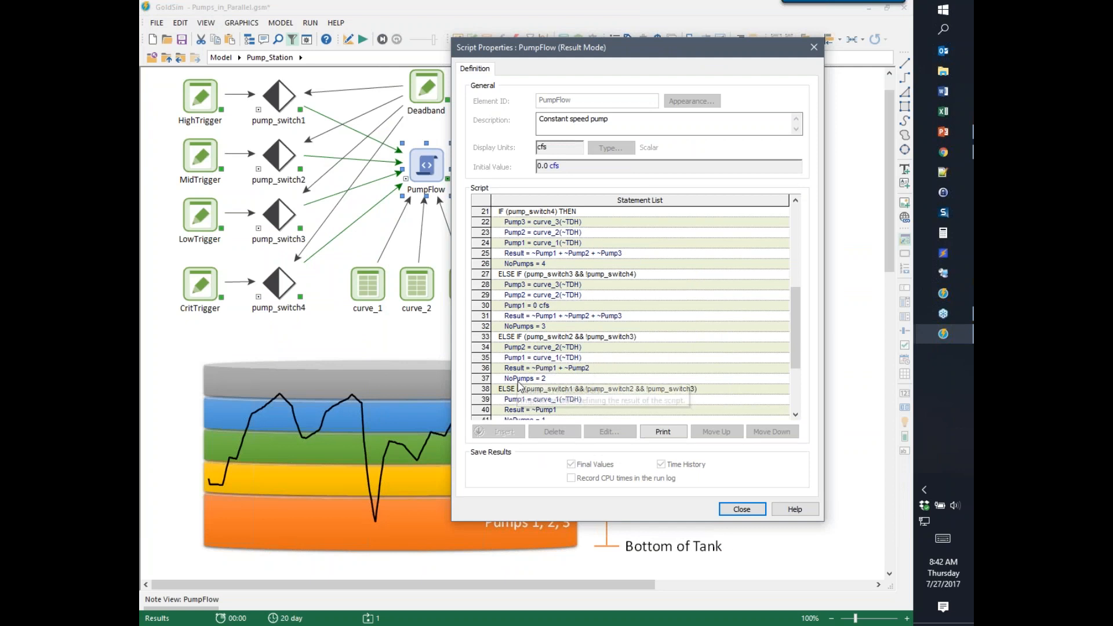
{"action": "mouse_move", "coordinate": [513, 376]}
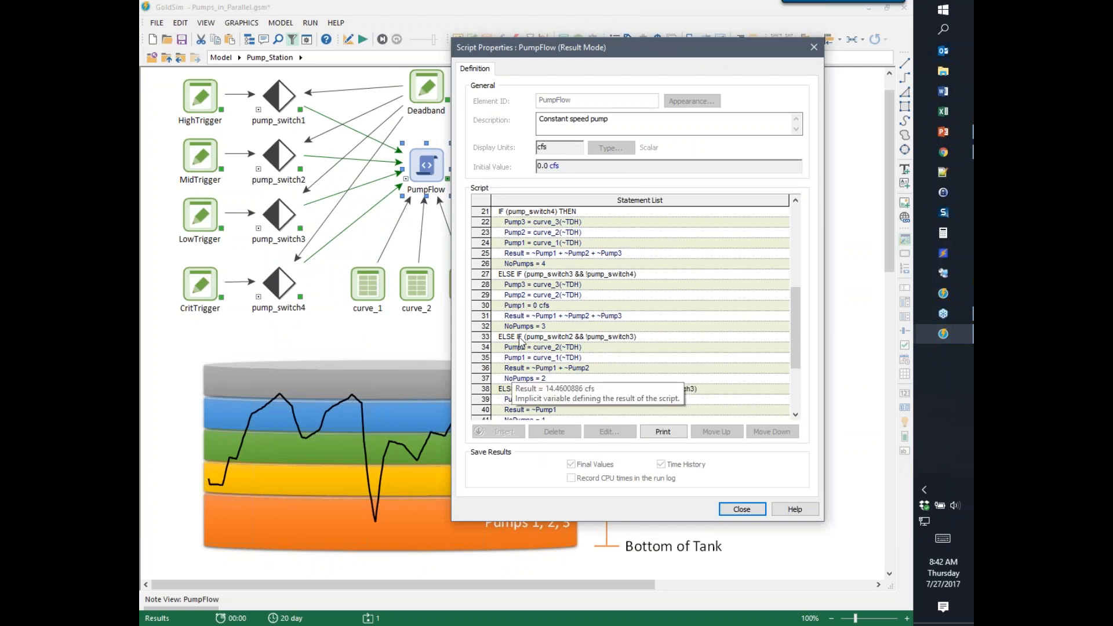
{"action": "mouse_move", "coordinate": [542, 323]}
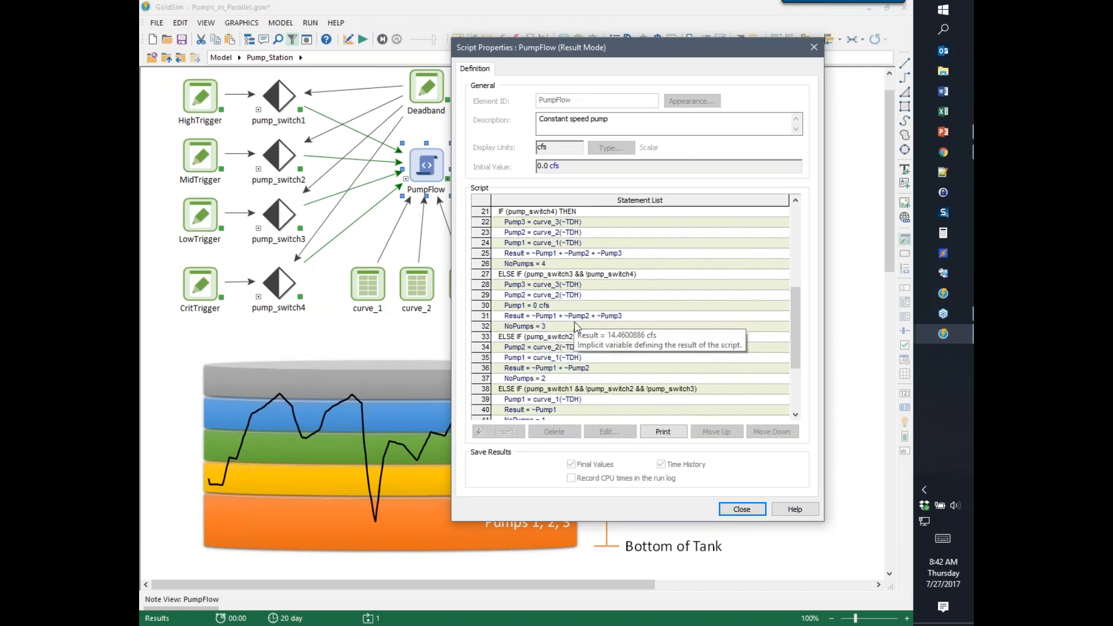
{"action": "mouse_move", "coordinate": [634, 323]}
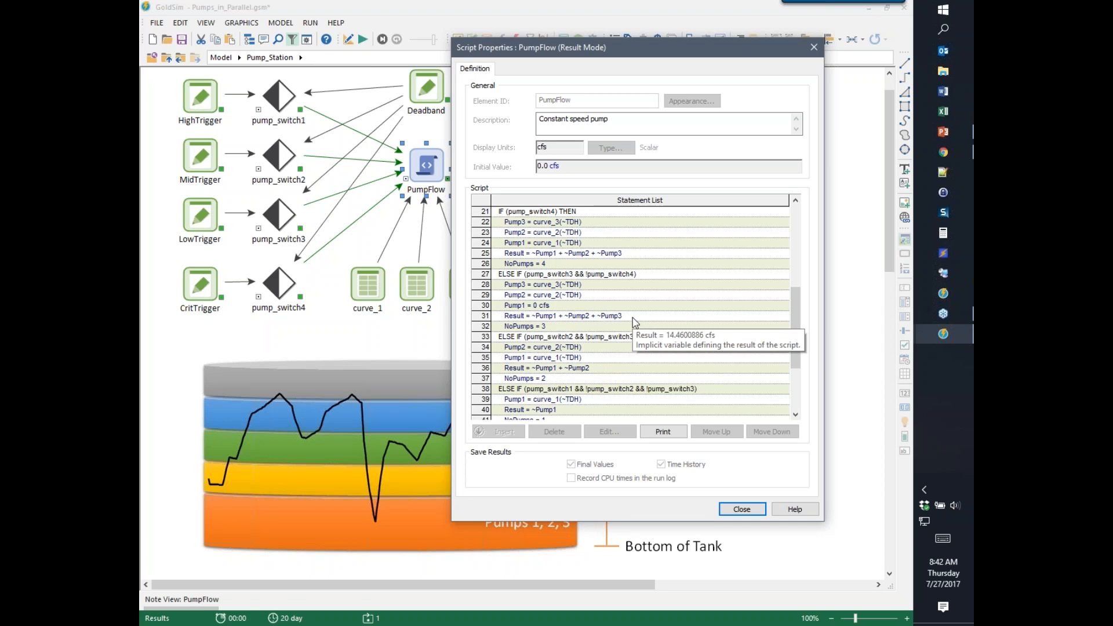
{"action": "left_click", "coordinate": [524, 341]}
{"action": "mouse_move", "coordinate": [525, 397]}
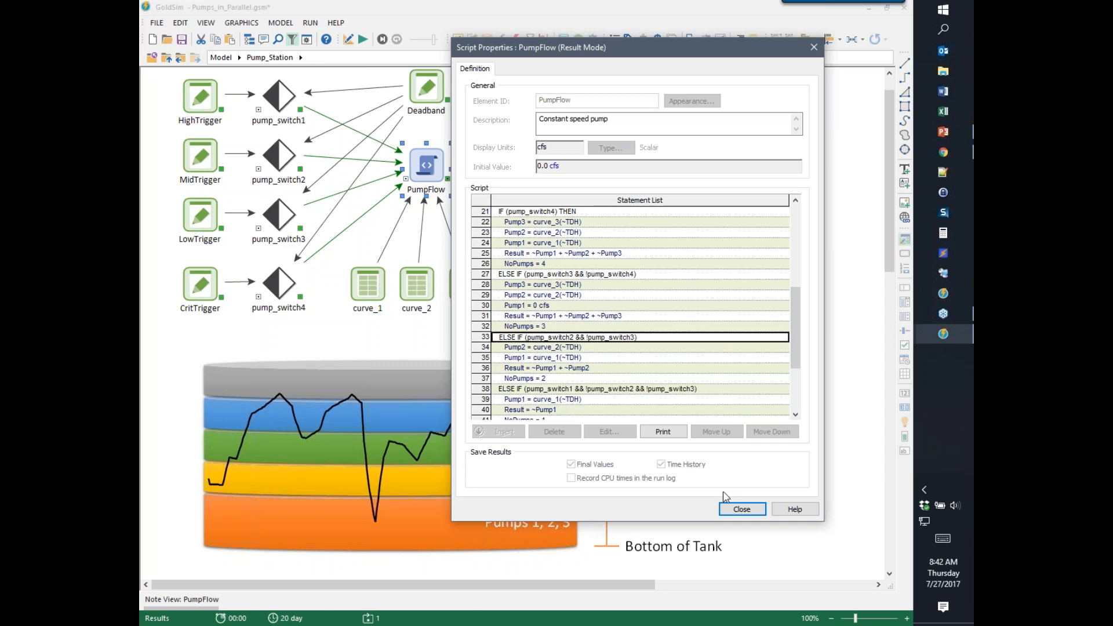
Return the model to edit mode and set NoPumps to 3 in the PumpFlow script's pump_switch4 branch.
{"action": "left_click", "coordinate": [742, 509]}
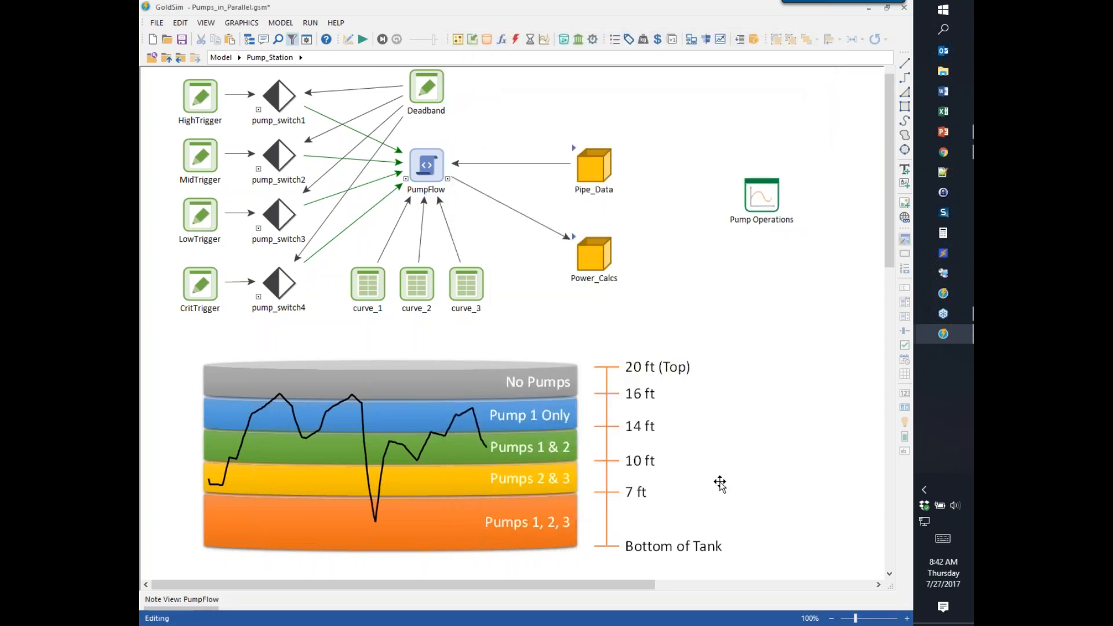
{"action": "double_click", "coordinate": [426, 165]}
{"action": "left_click_drag", "start_coordinate": [688, 272], "coordinate": [694, 329]}
{"action": "double_click", "coordinate": [420, 357]}
{"action": "key", "text": "BackSpace"}
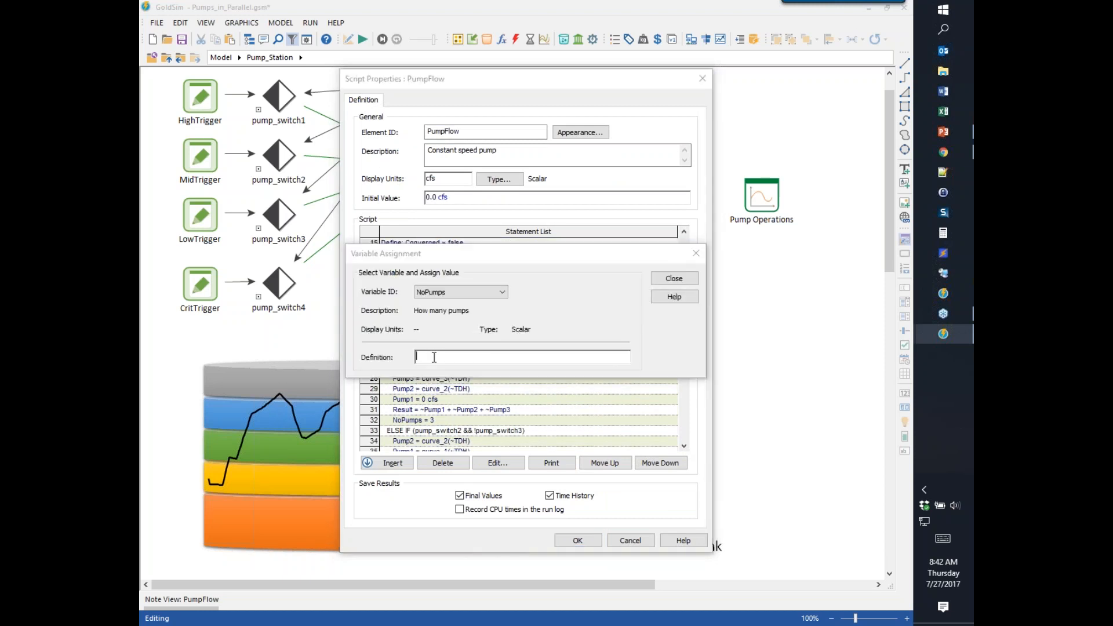
{"action": "type", "text": "3"}
{"action": "left_click", "coordinate": [656, 282]}
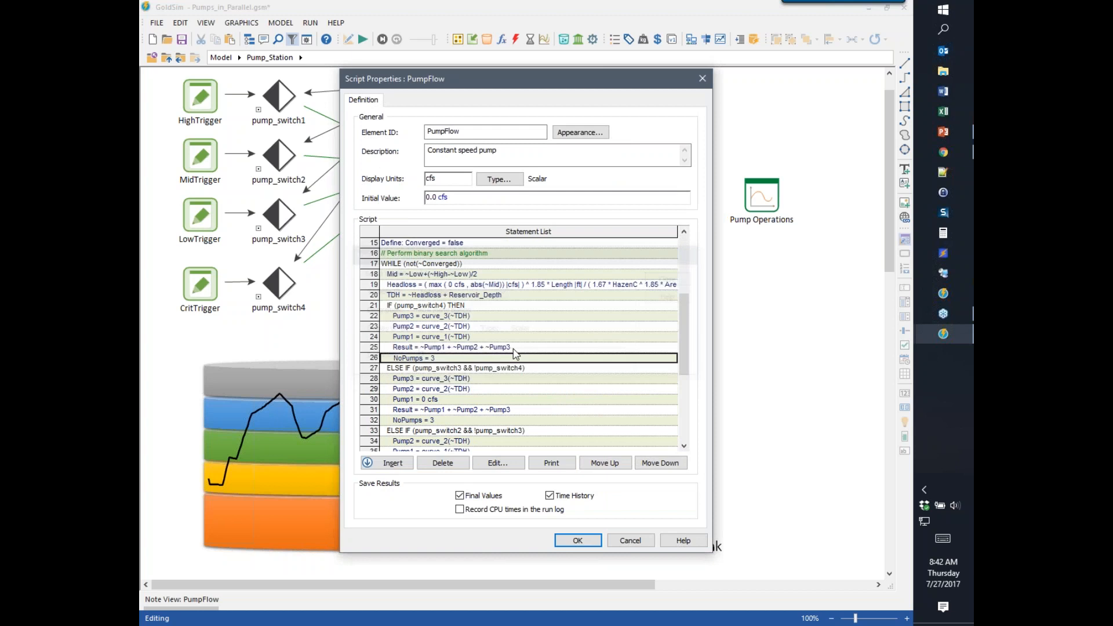
Set NoPumps to 2 in the pump_switch3 && !pump_switch4 branch and recheck that assignment.
{"action": "double_click", "coordinate": [417, 420]}
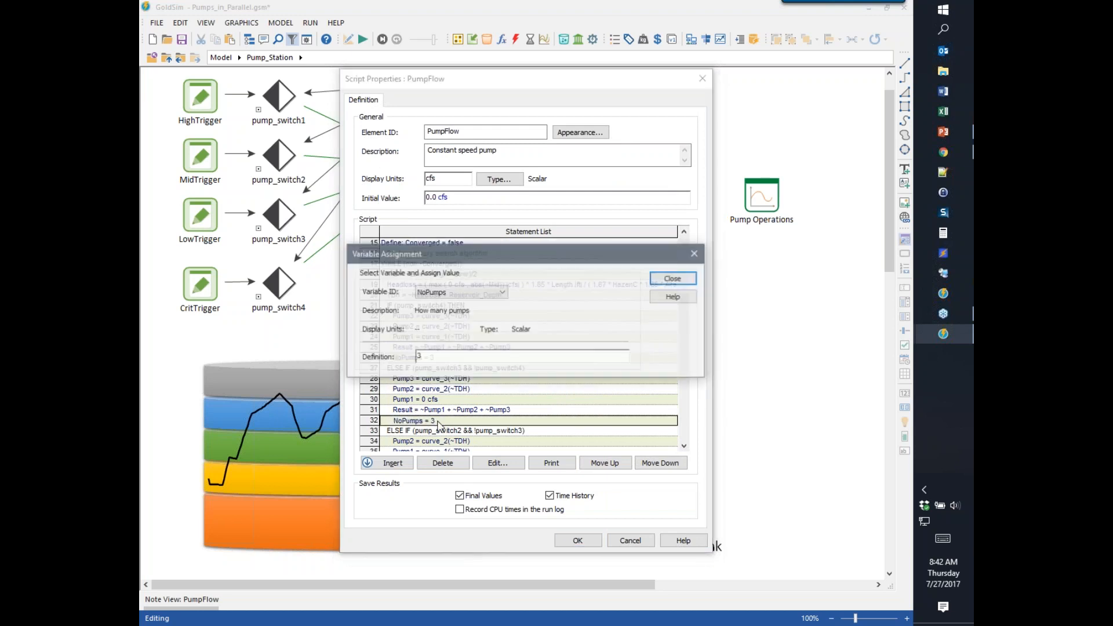
{"action": "type", "text": "2"}
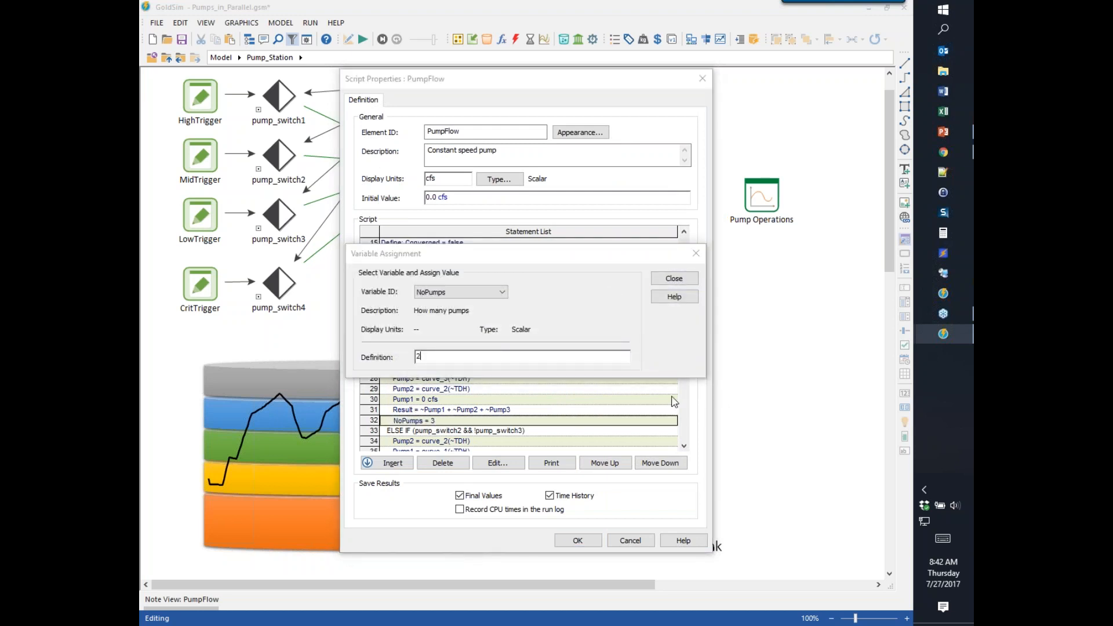
{"action": "left_click", "coordinate": [673, 279]}
{"action": "left_click_drag", "start_coordinate": [683, 328], "coordinate": [683, 362]}
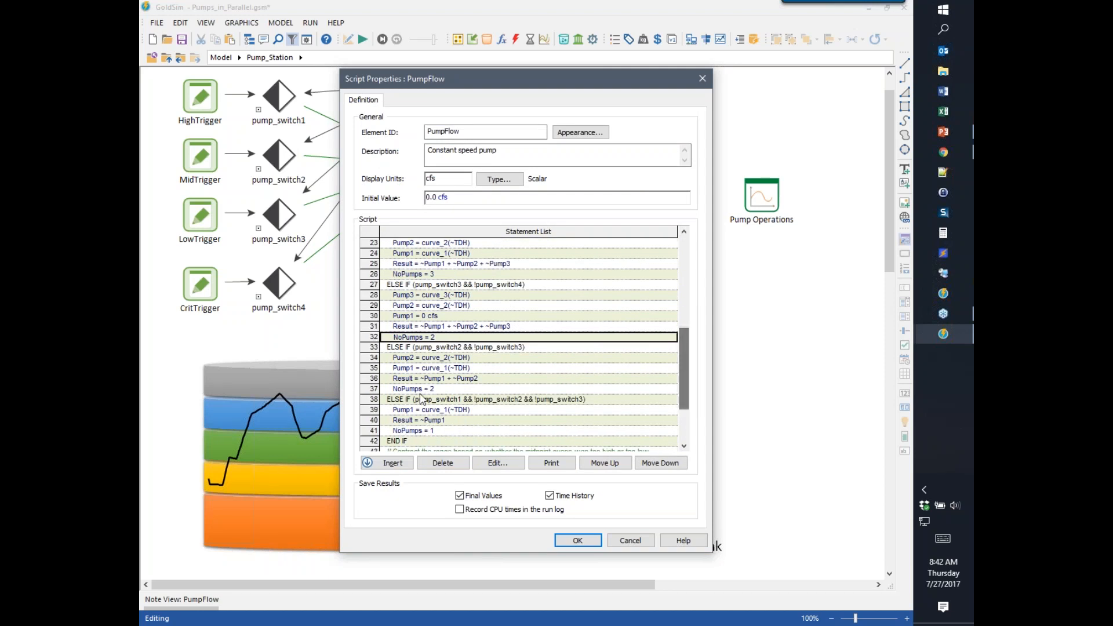
{"action": "double_click", "coordinate": [398, 339]}
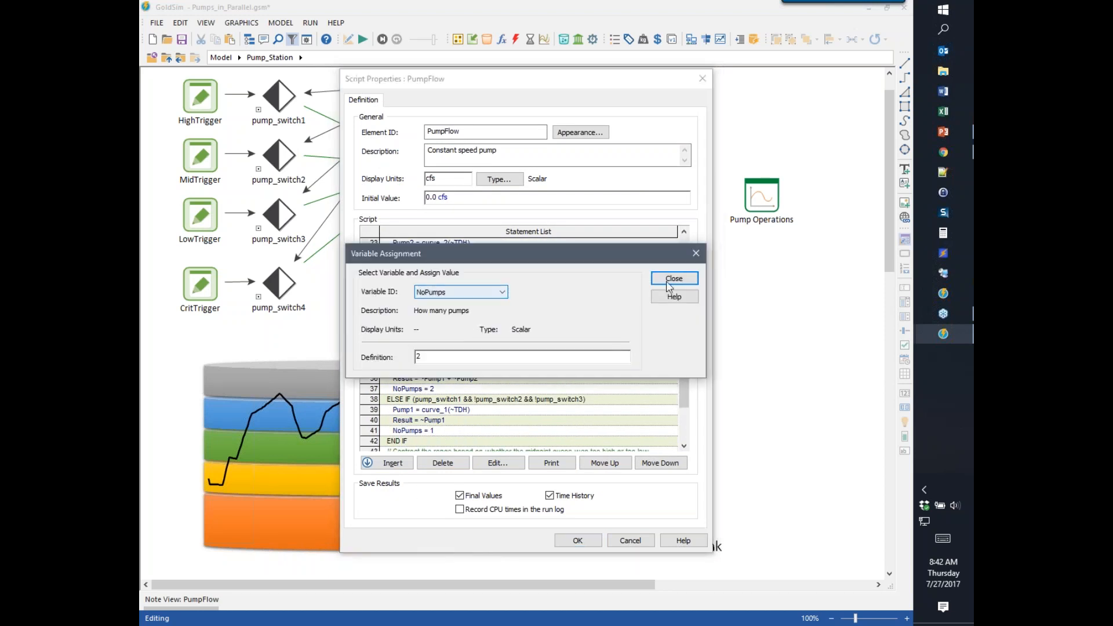
{"action": "left_click", "coordinate": [674, 278]}
Review the script's initial variable definitions and its pump_switch2 and pump_switch1 branches, moving the dialog off the switch elements.
{"action": "left_click_drag", "start_coordinate": [684, 331], "coordinate": [691, 259]}
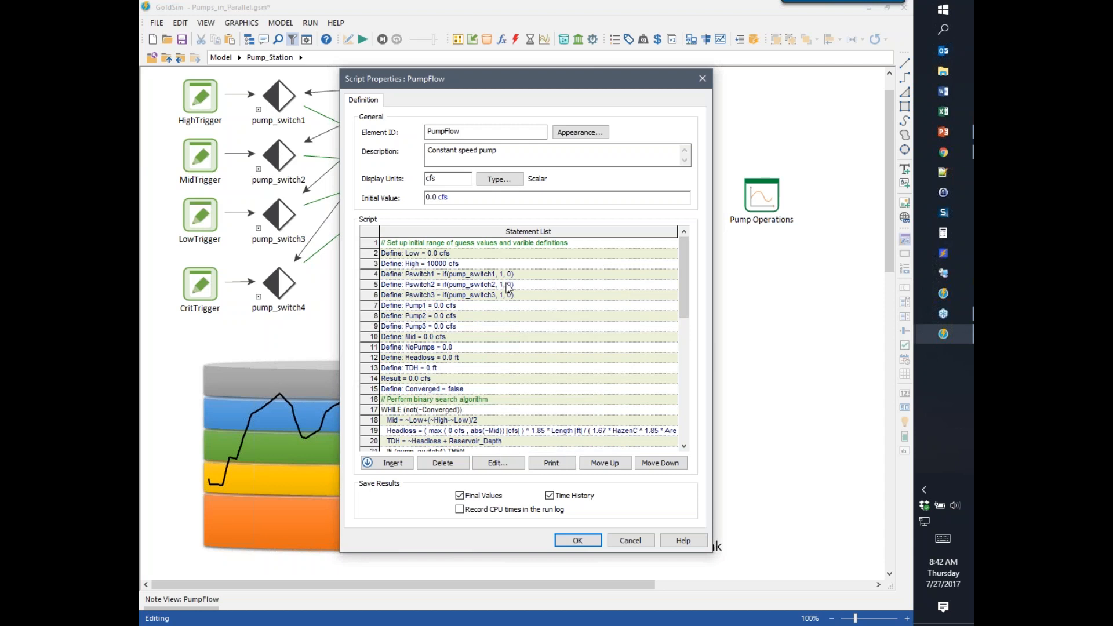
{"action": "mouse_move", "coordinate": [510, 286]}
{"action": "left_click_drag", "start_coordinate": [688, 290], "coordinate": [685, 371]}
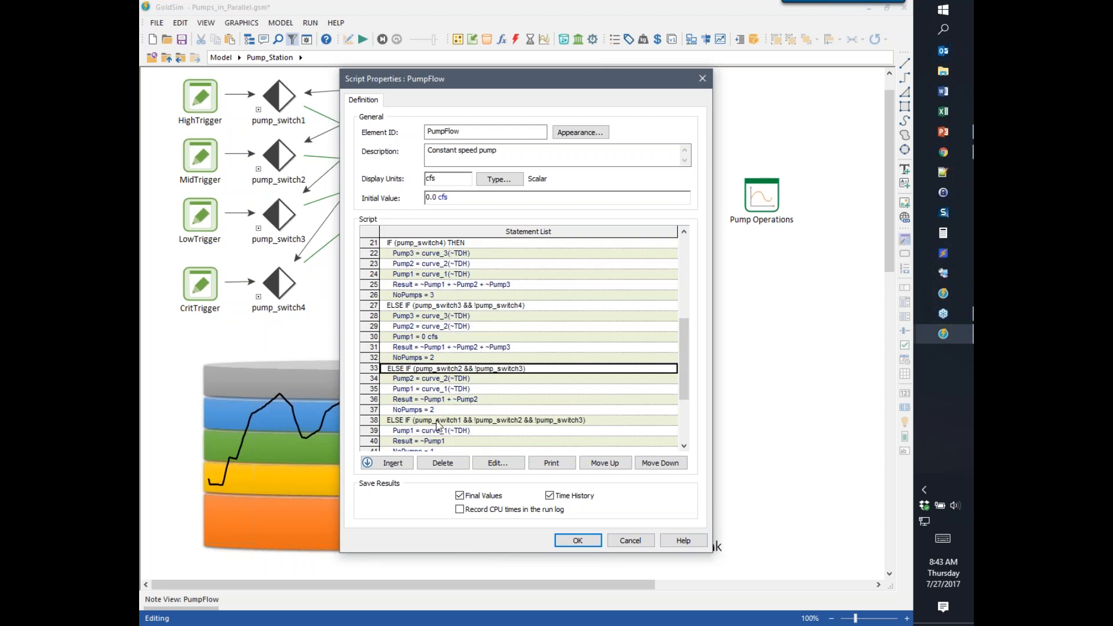
{"action": "left_click", "coordinate": [456, 424]}
{"action": "left_click_drag", "start_coordinate": [684, 346], "coordinate": [687, 359]}
{"action": "left_click_drag", "start_coordinate": [411, 85], "coordinate": [464, 83]}
{"action": "left_click", "coordinate": [460, 410]}
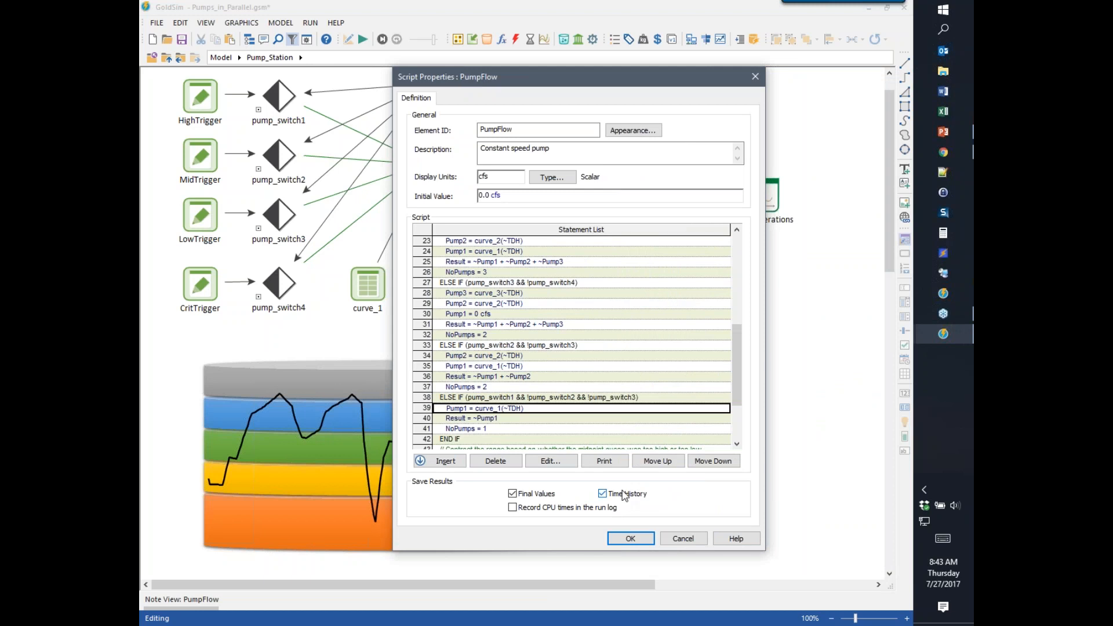
Examine the range-contraction statements and the Converged criterion at the end of the script's loop.
{"action": "scroll", "coordinate": [505, 422], "scroll_direction": "down", "scroll_amount": 1}
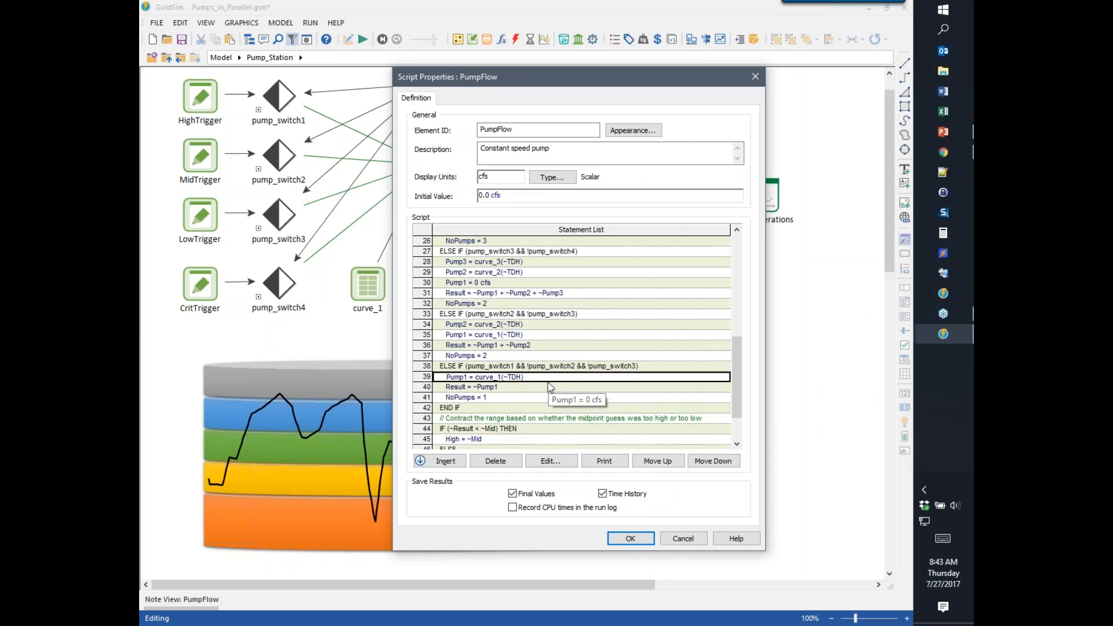
{"action": "scroll", "coordinate": [586, 337], "scroll_direction": "down", "scroll_amount": 2}
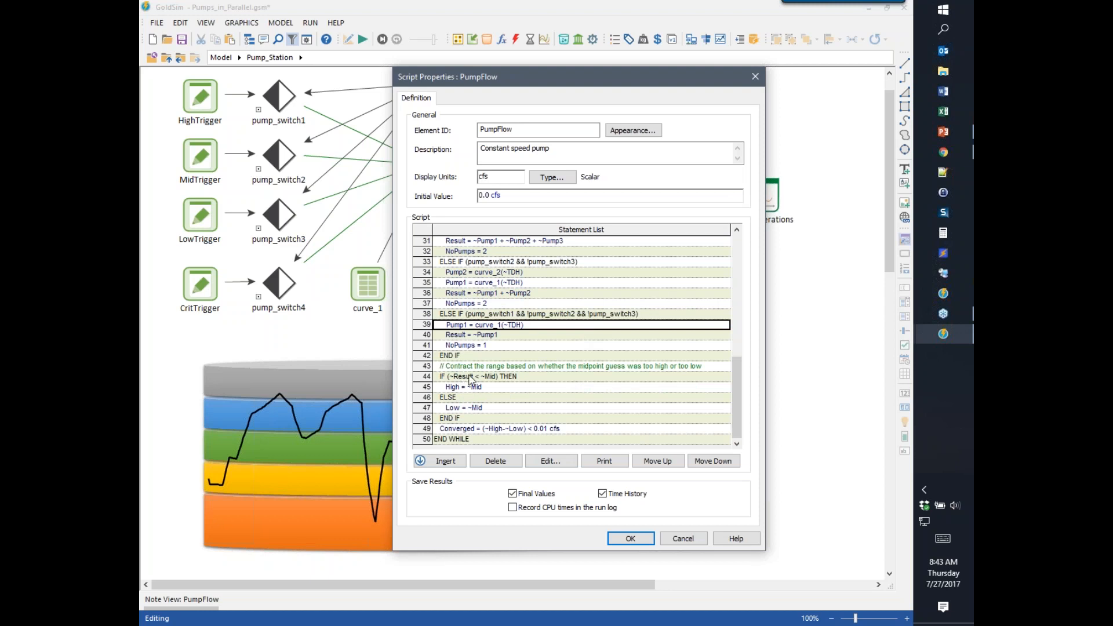
{"action": "left_click", "coordinate": [461, 430]}
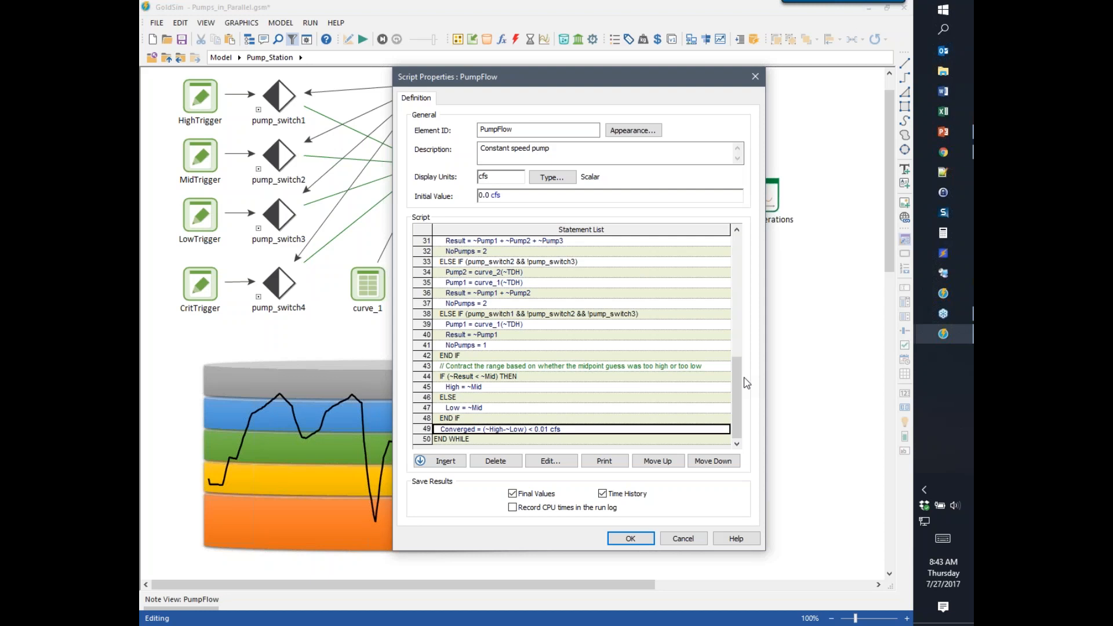
Recheck the script's pump branches, accept the PumpFlow changes and save the model.
{"action": "left_click_drag", "start_coordinate": [736, 383], "coordinate": [732, 344]}
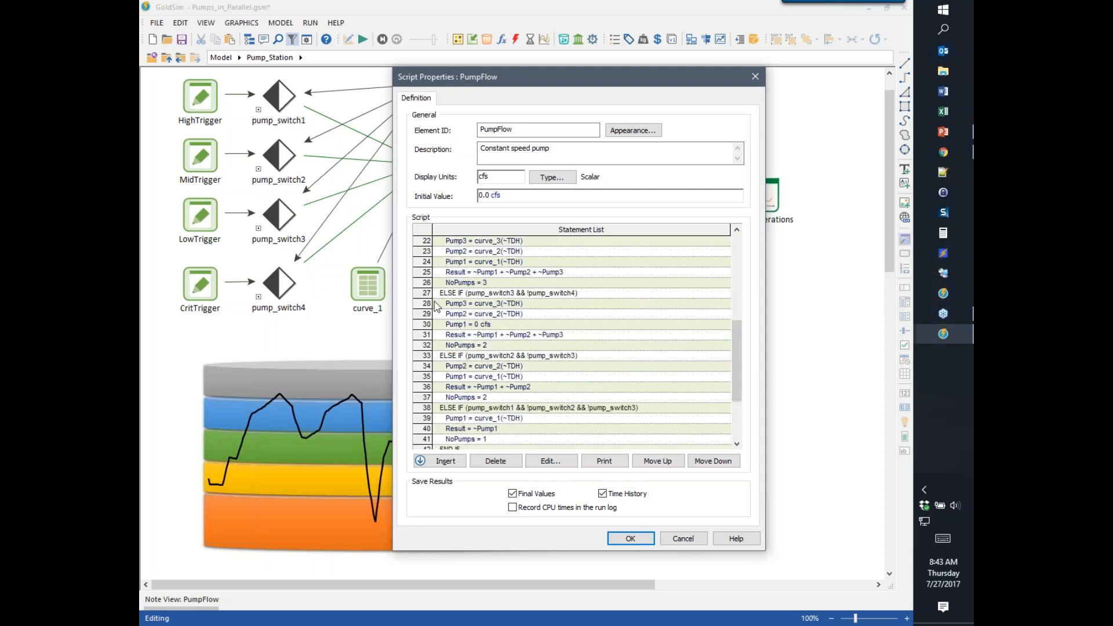
{"action": "mouse_move", "coordinate": [458, 370]}
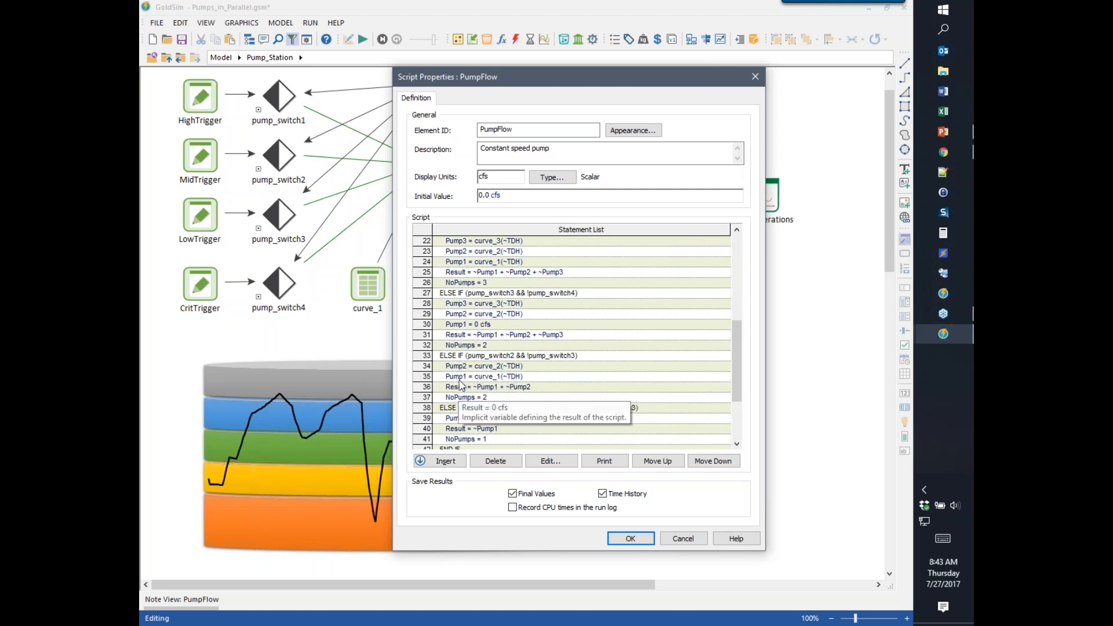
{"action": "left_click", "coordinate": [518, 307]}
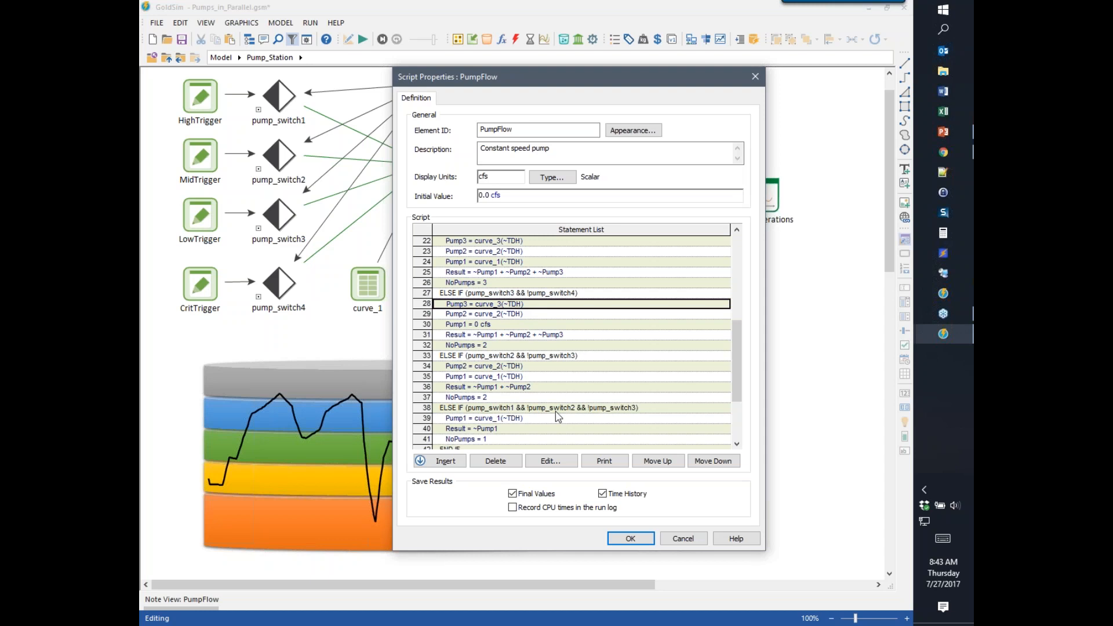
{"action": "left_click", "coordinate": [630, 537]}
{"action": "key", "text": "ctrl+s"}
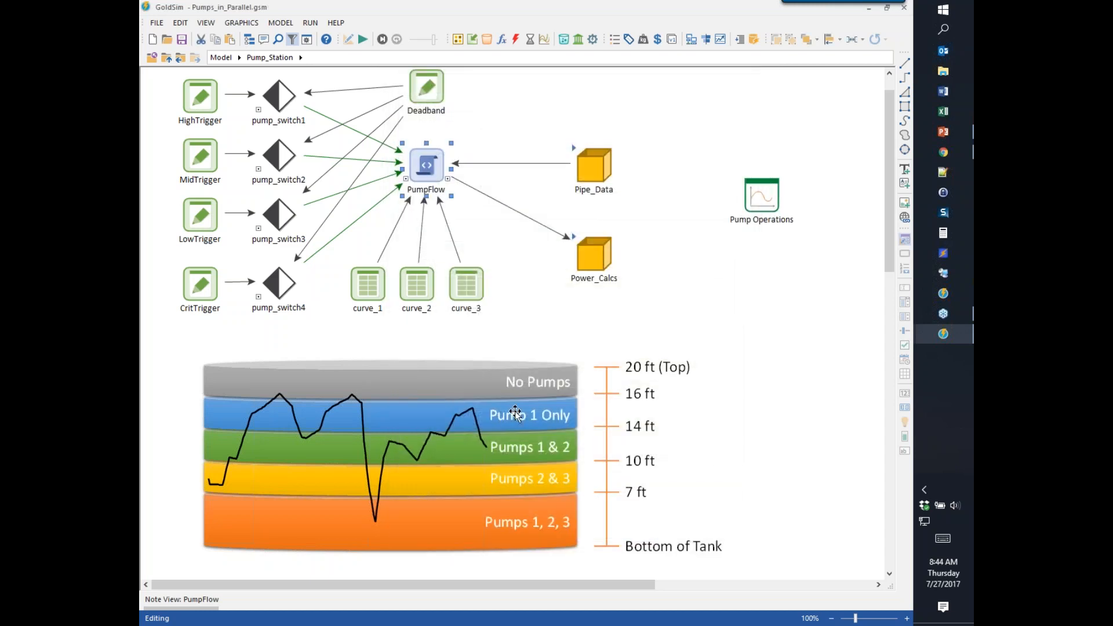
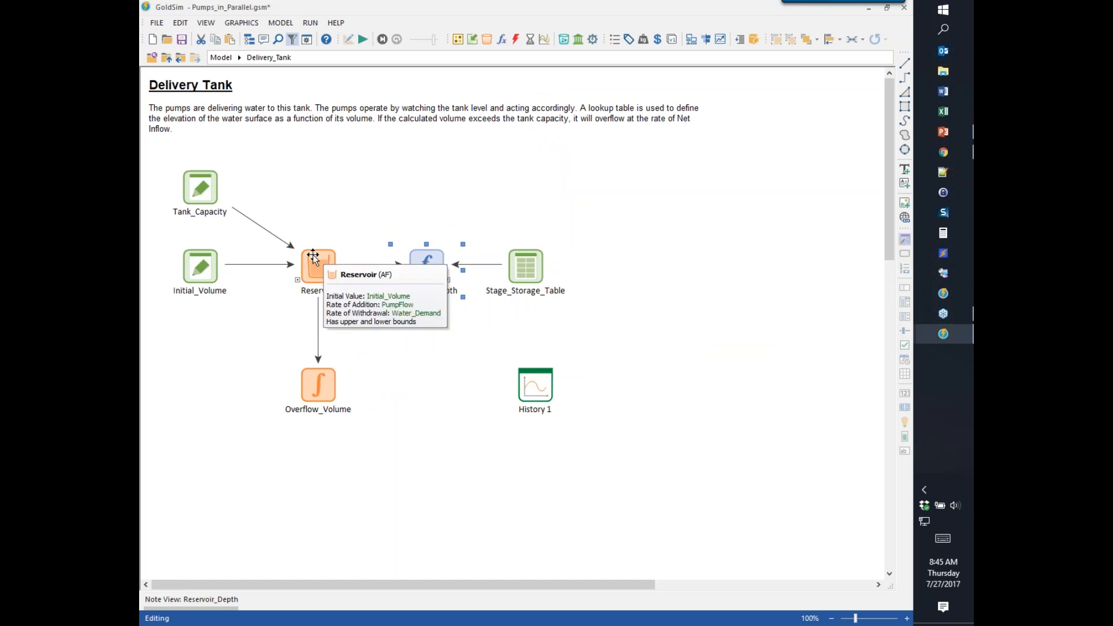
Return to the model's root level, run the simulation and dismiss the completion message.
{"action": "mouse_move", "coordinate": [418, 260]}
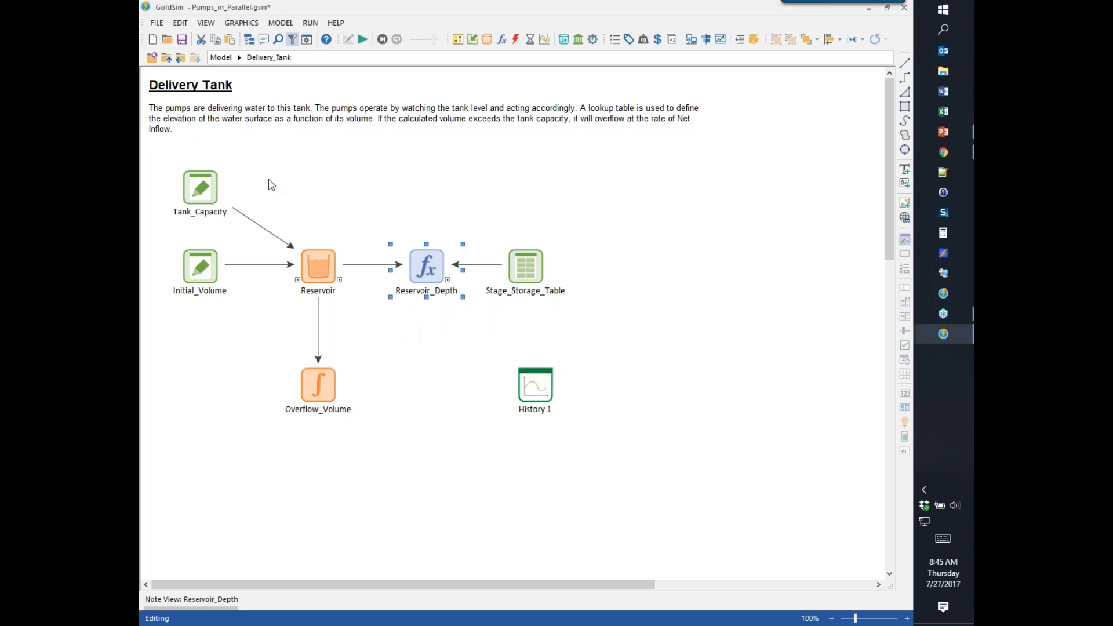
{"action": "left_click", "coordinate": [167, 57]}
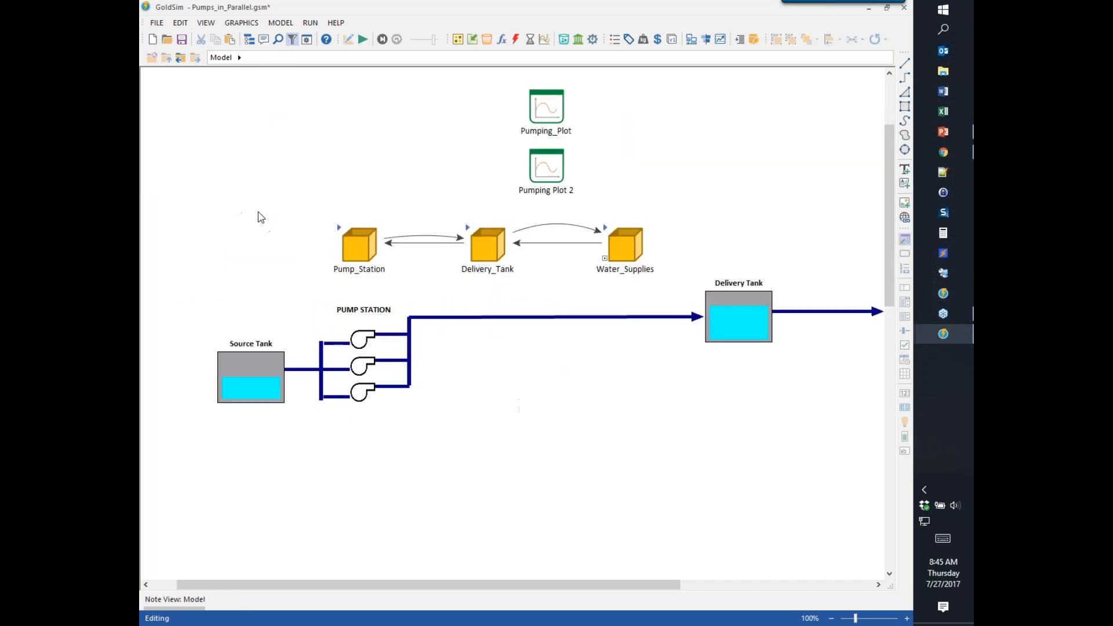
{"action": "left_click", "coordinate": [363, 39]}
{"action": "left_click", "coordinate": [524, 337]}
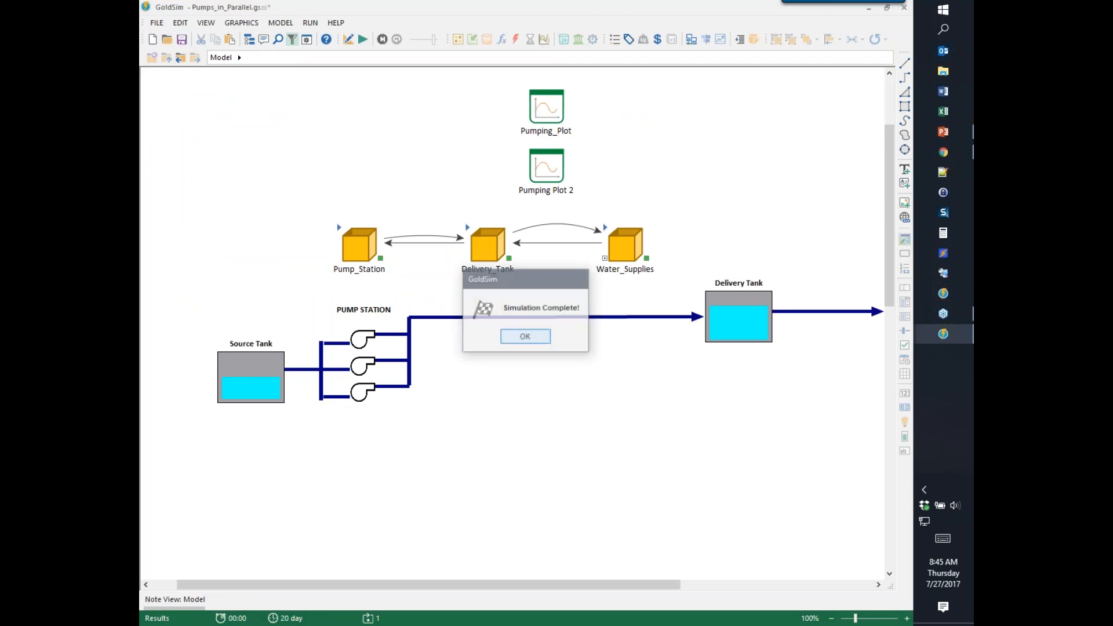
View the Pumping_Plot chart of reservoir volume versus pumping rate, moving its window into clear view, and close it.
{"action": "double_click", "coordinate": [574, 100]}
{"action": "left_click_drag", "start_coordinate": [815, 130], "coordinate": [430, 107]}
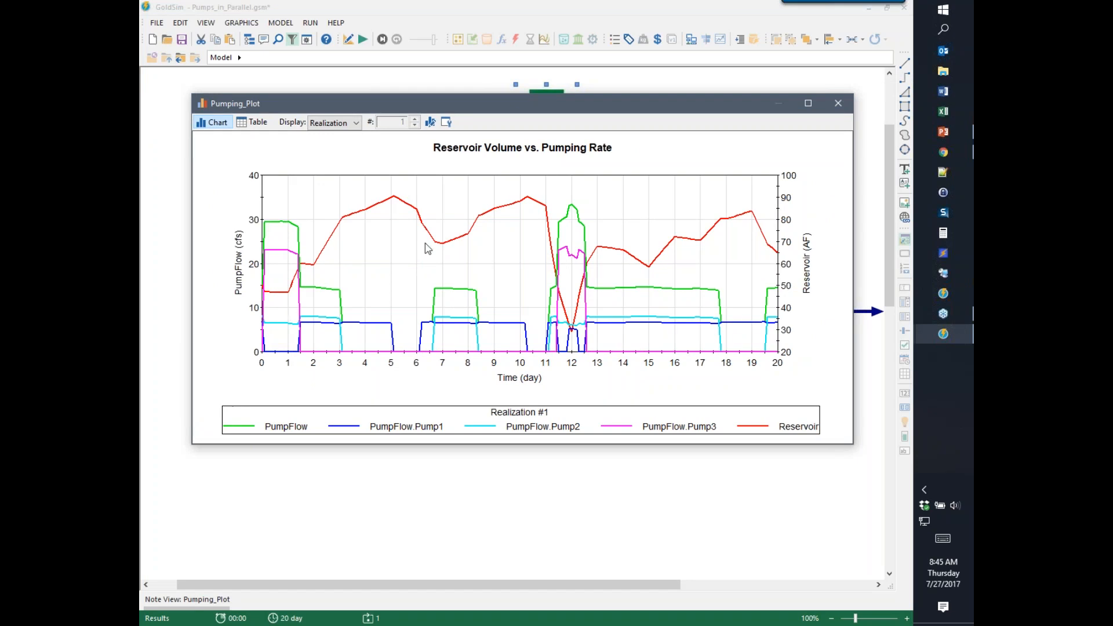
{"action": "left_click", "coordinate": [838, 104]}
Open the Pump Operations chart inside the Pump_Station container, then move it above the tank diagram and widen it.
{"action": "left_click", "coordinate": [339, 209]}
{"action": "left_click", "coordinate": [339, 228]}
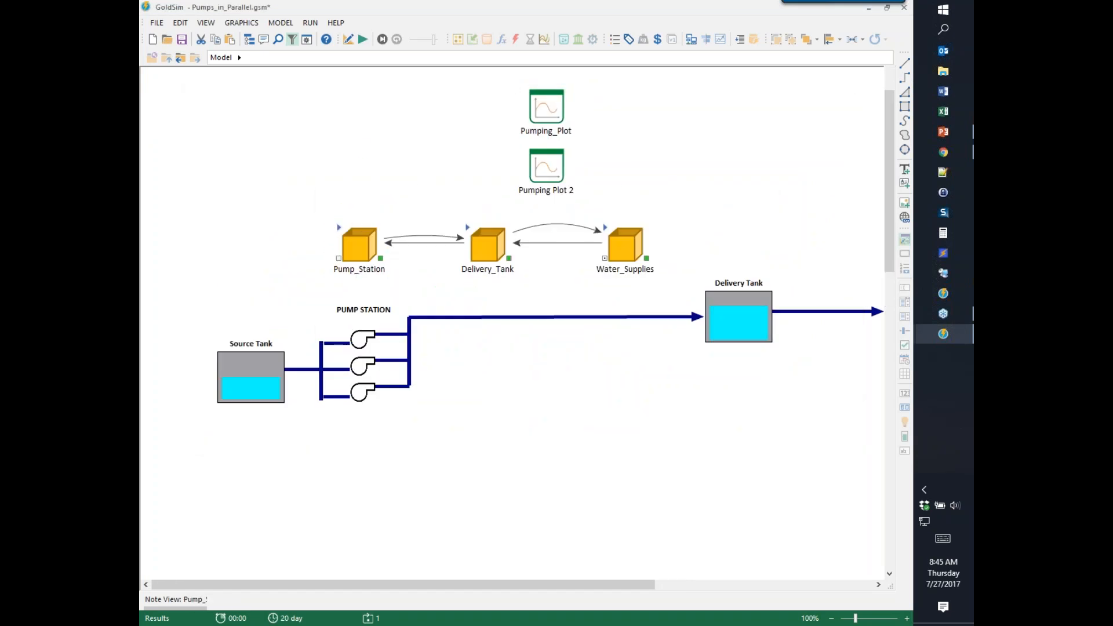
{"action": "left_click", "coordinate": [762, 192]}
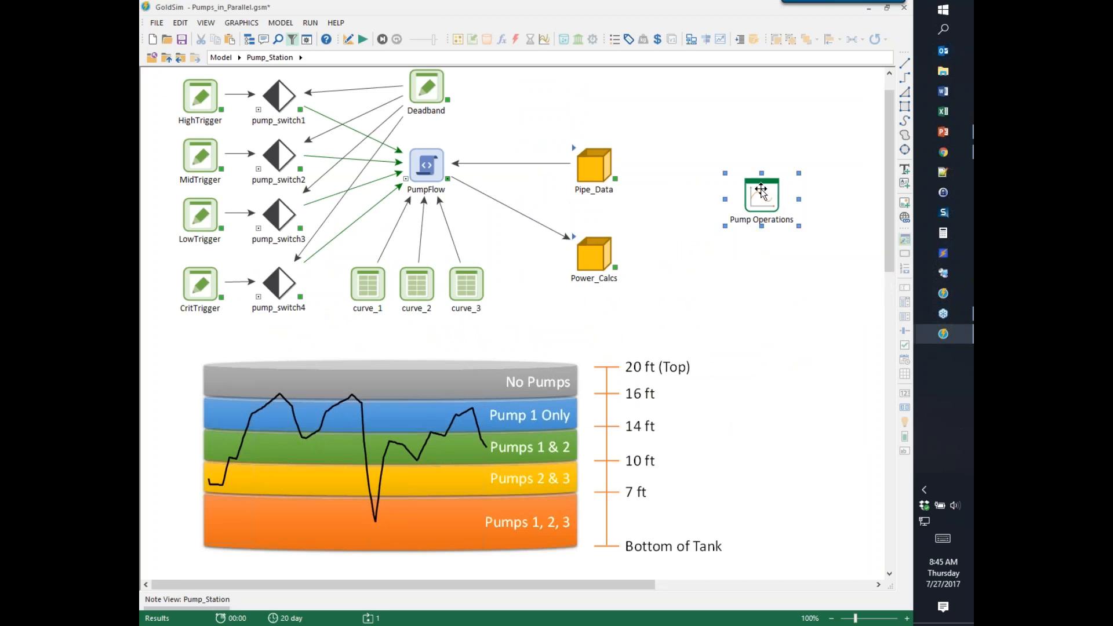
{"action": "double_click", "coordinate": [761, 196]}
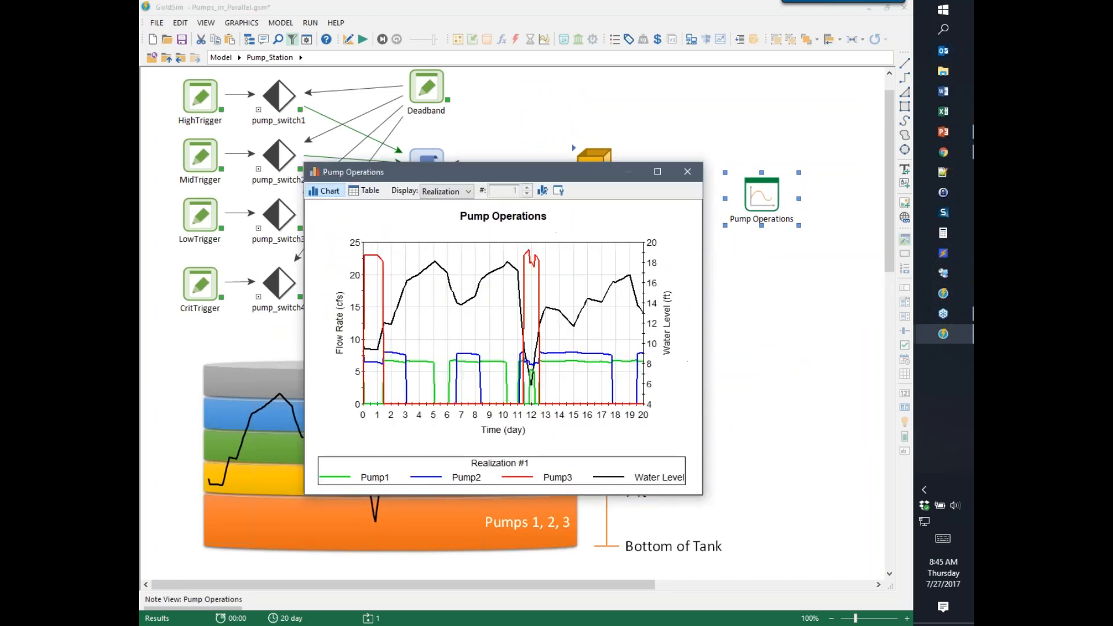
{"action": "left_click_drag", "start_coordinate": [547, 171], "coordinate": [461, 31]}
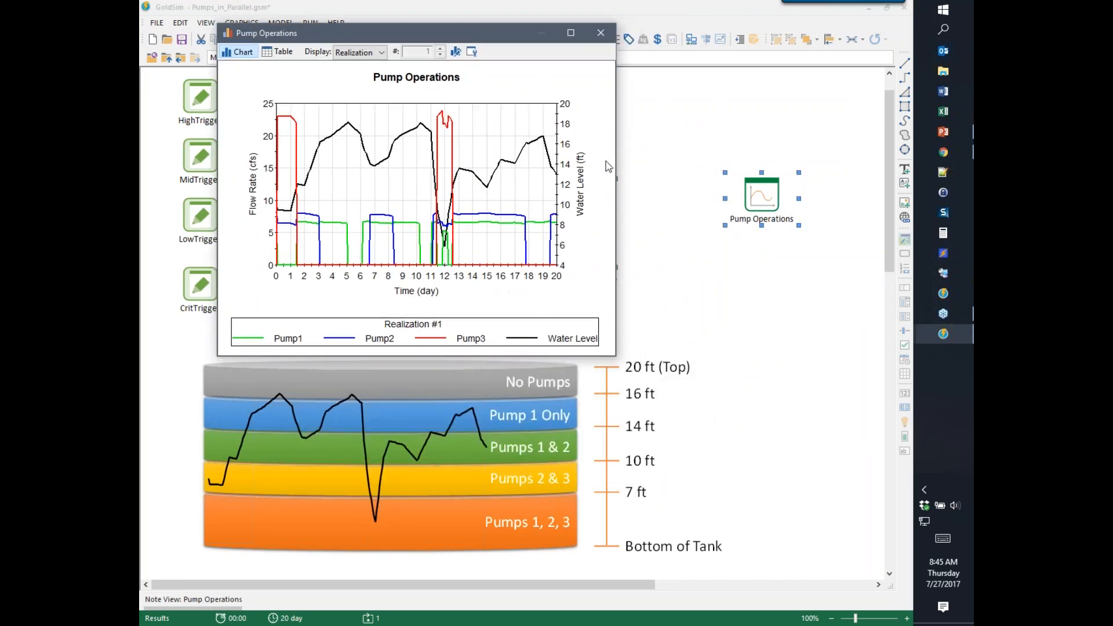
{"action": "left_click_drag", "start_coordinate": [617, 164], "coordinate": [868, 192]}
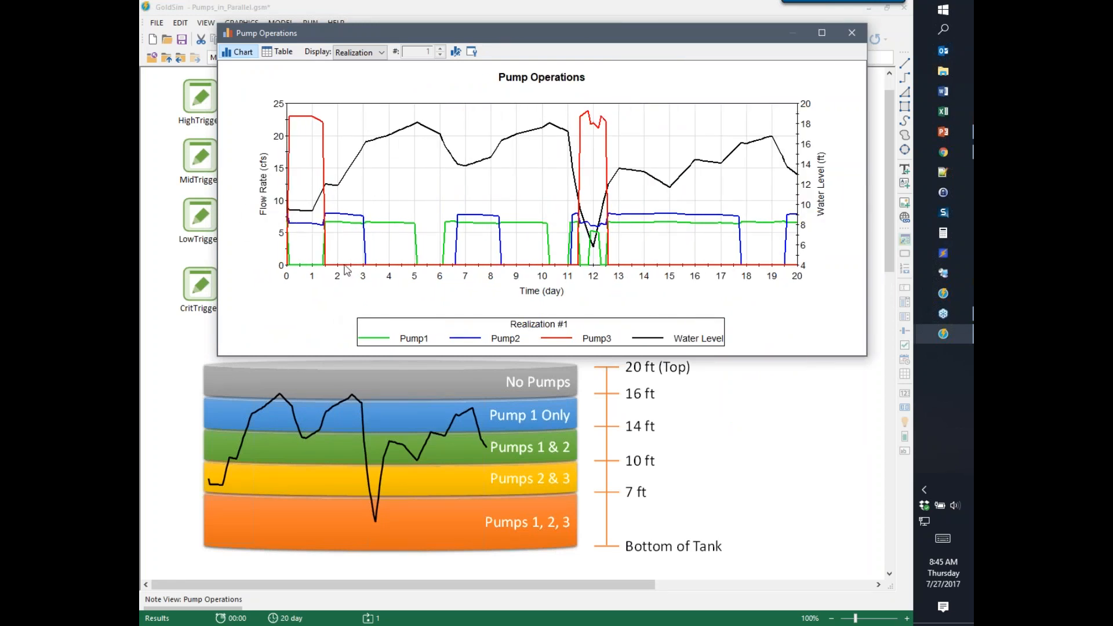
Compare the pump flow and water level curves in Pump Operations with the tank diagram's operating zones, then close the chart.
{"action": "mouse_move", "coordinate": [306, 215]}
{"action": "mouse_move", "coordinate": [367, 149]}
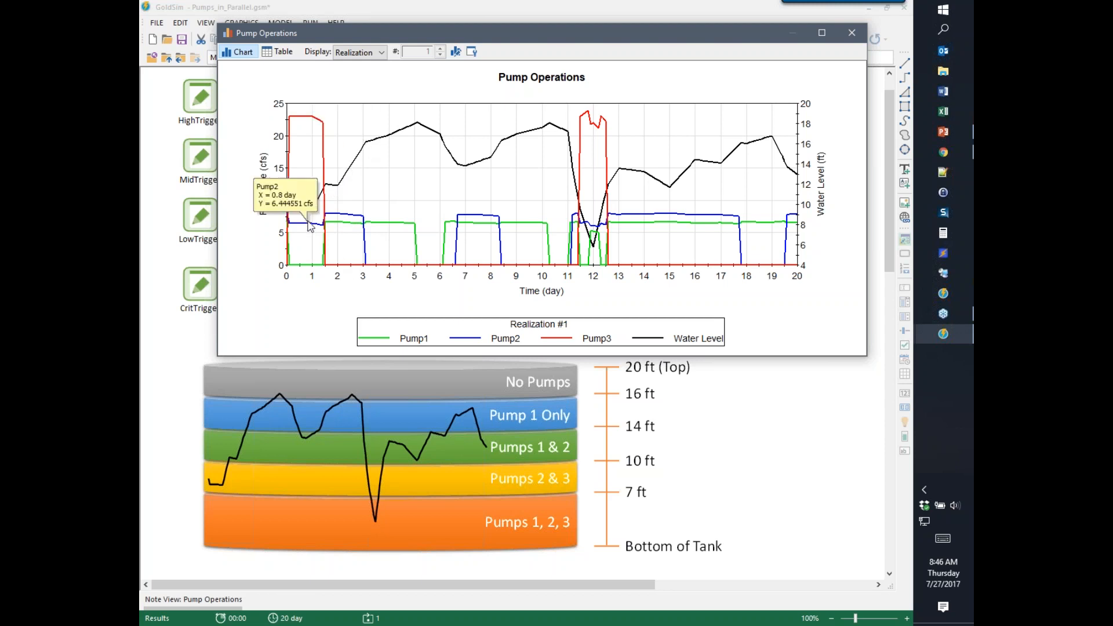
{"action": "double_click", "coordinate": [303, 122]}
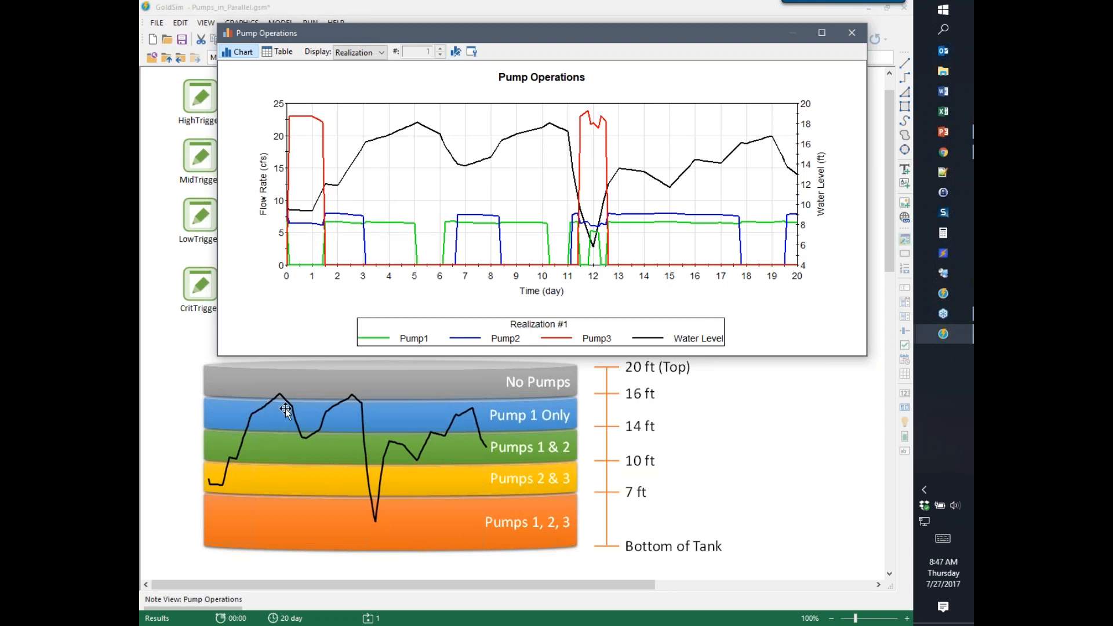
{"action": "mouse_move", "coordinate": [376, 221]}
{"action": "mouse_move", "coordinate": [430, 266]}
{"action": "left_click", "coordinate": [852, 33]}
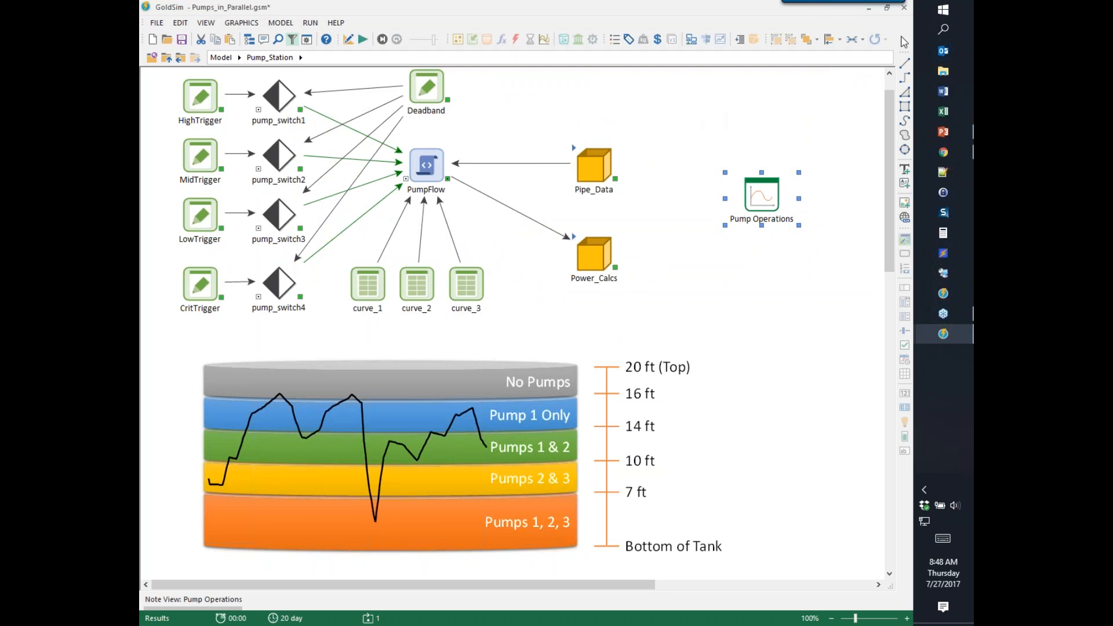
Switch to Chrome and open the webinars page from the GoldSim website's resources.
{"action": "left_click", "coordinate": [943, 153]}
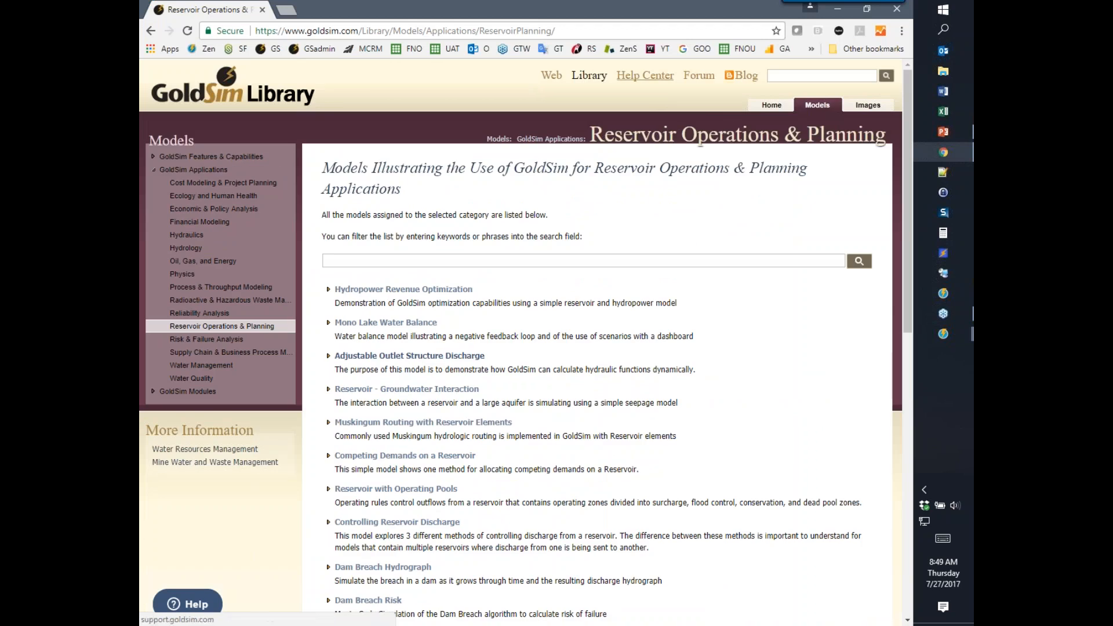
{"action": "left_click", "coordinate": [551, 75]}
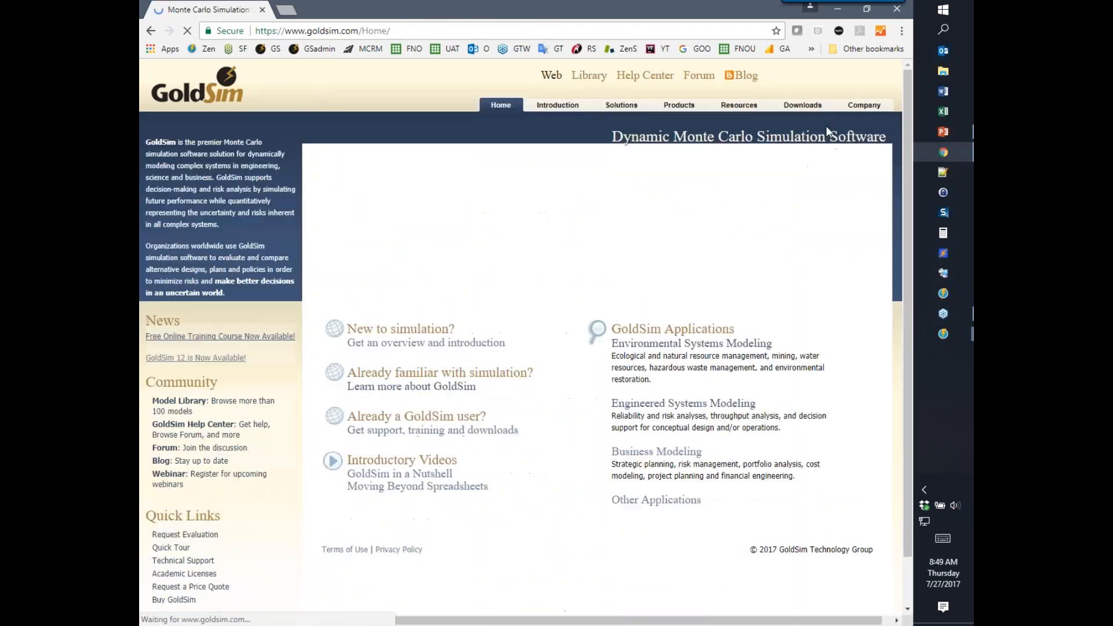
{"action": "left_click", "coordinate": [739, 105]}
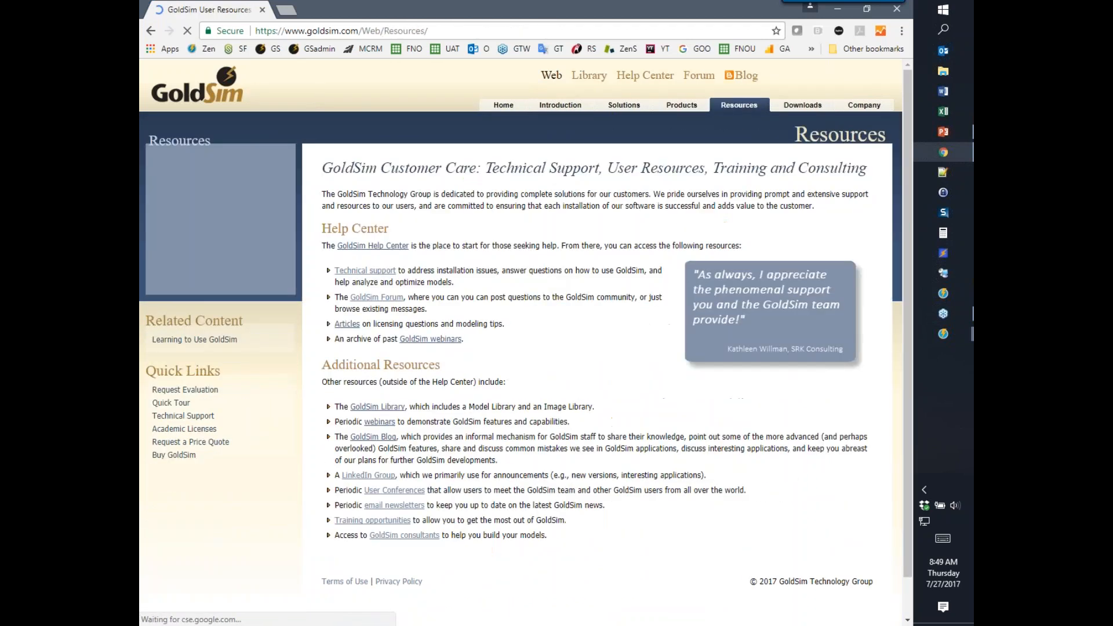
{"action": "left_click", "coordinate": [379, 422]}
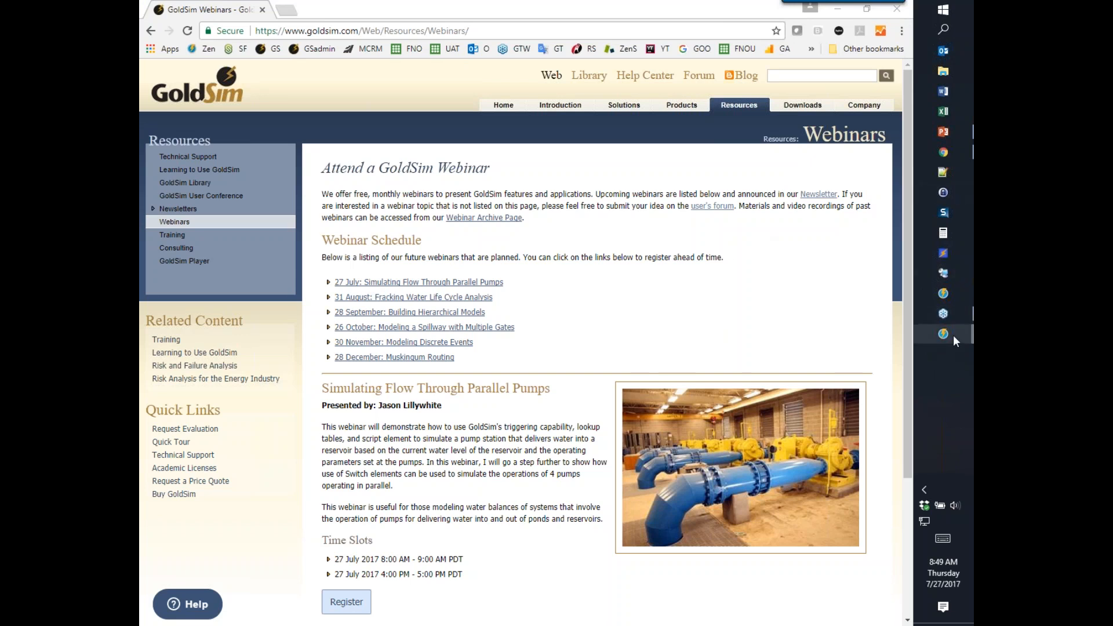
Switch back to the Pumps_in_Parallel model in GoldSim and reopen the Pump Operations chart.
{"action": "mouse_move", "coordinate": [953, 337]}
{"action": "left_click", "coordinate": [842, 139]}
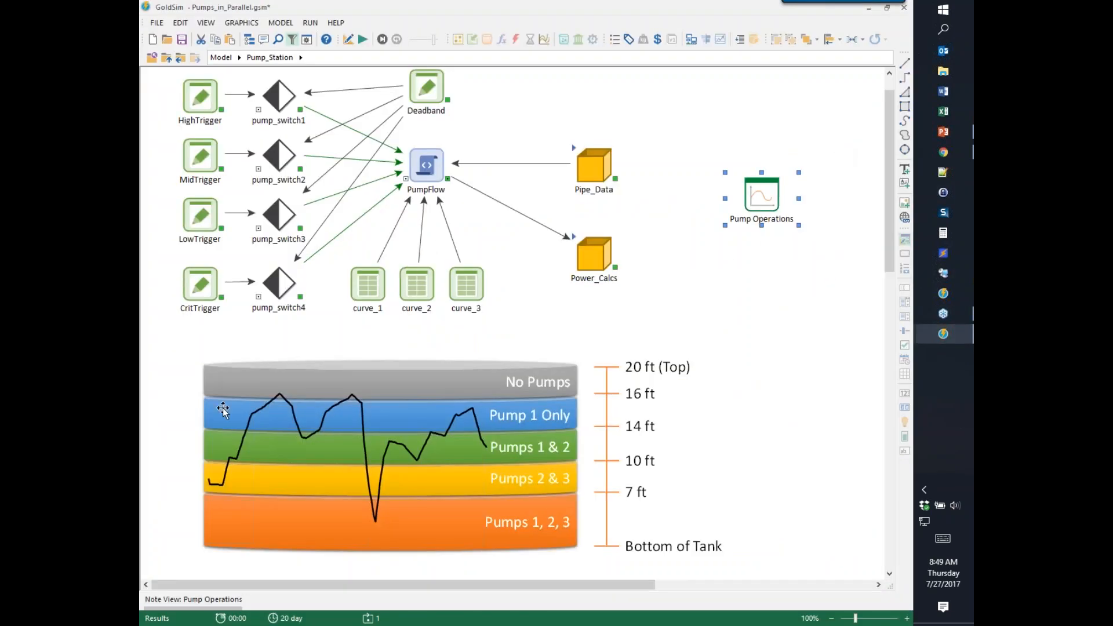
{"action": "double_click", "coordinate": [750, 194]}
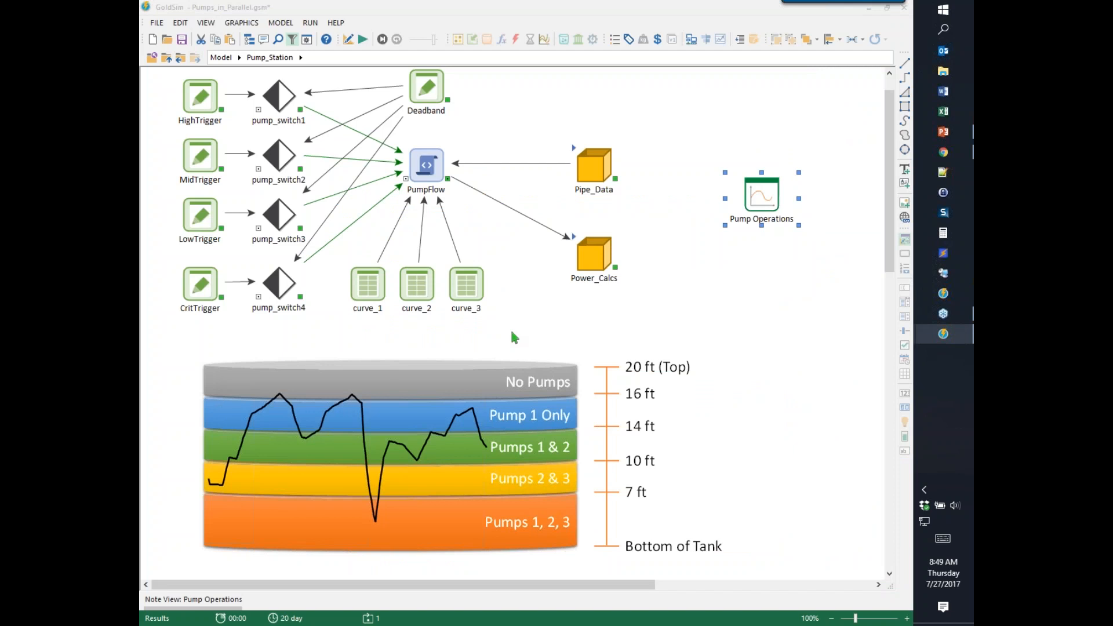